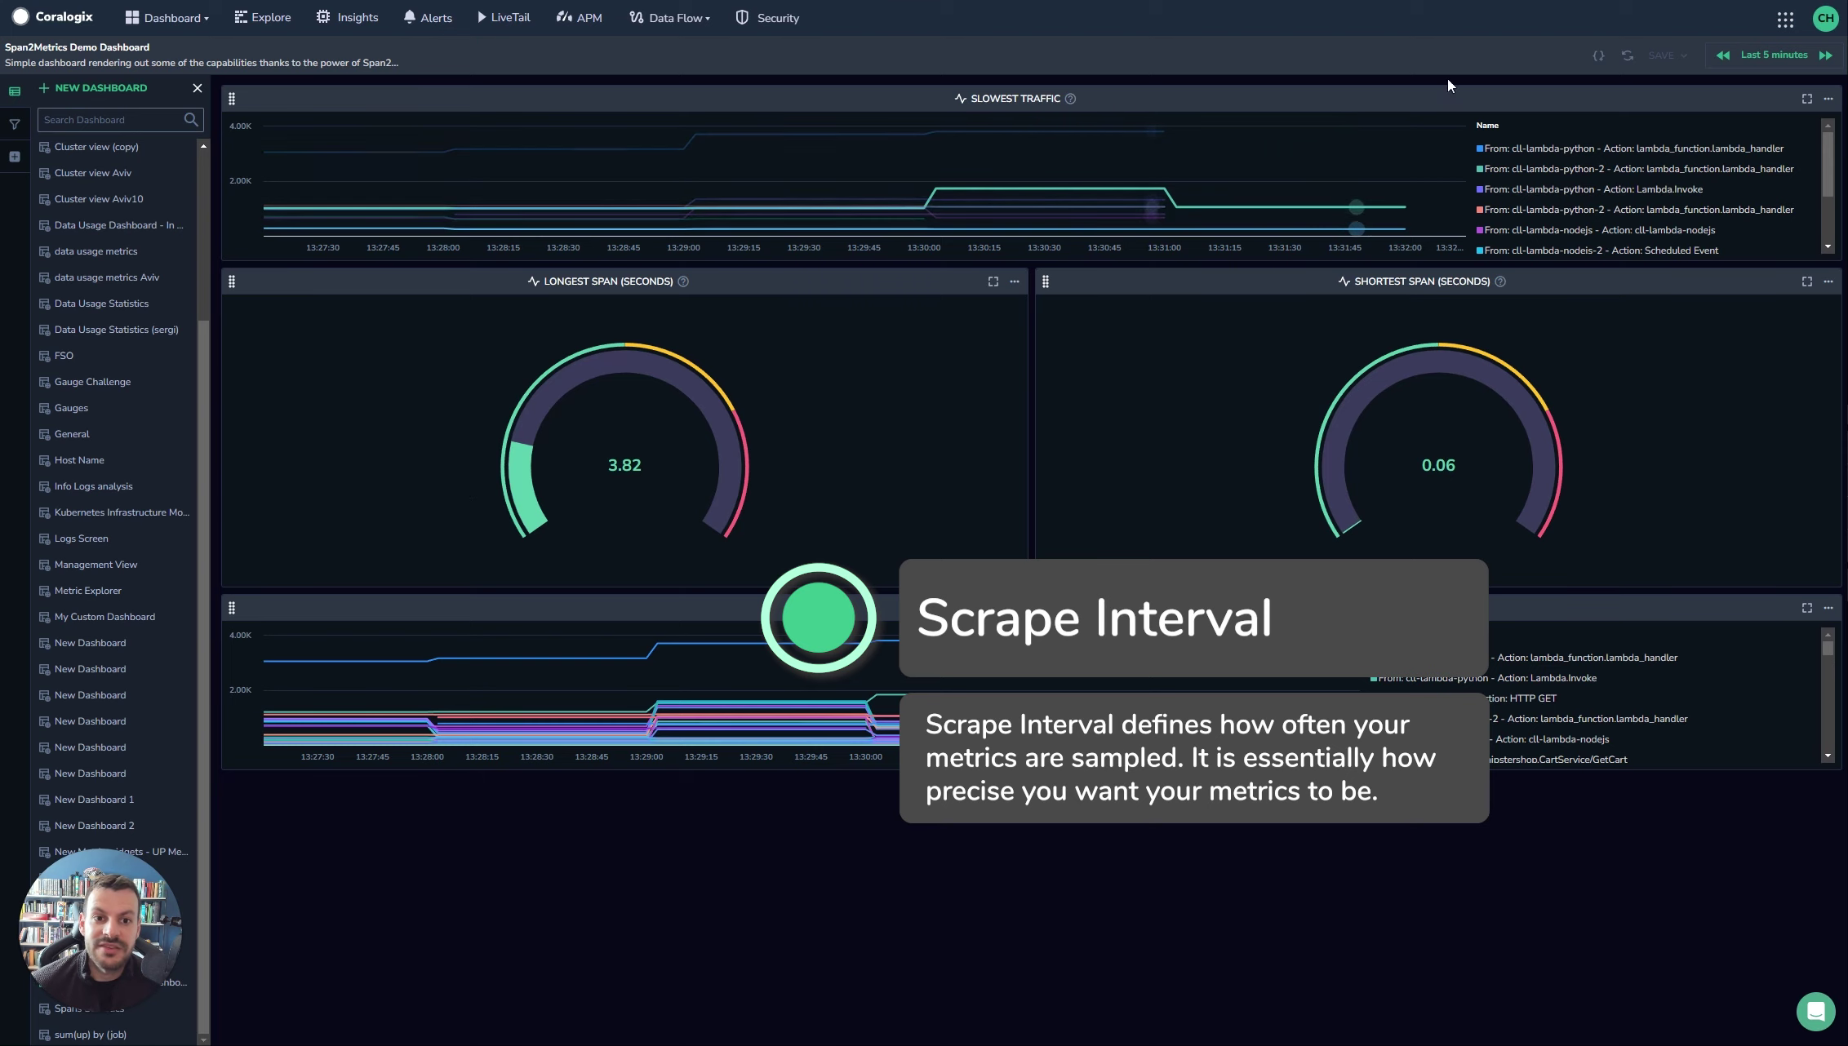
- View the Span2Metrics Demo Dashboard over the last 30 minutes, last 5 minutes and last 12 hours in turn
{"action": "left_click", "coordinate": [1747, 70]}
{"action": "left_click", "coordinate": [1575, 341]}
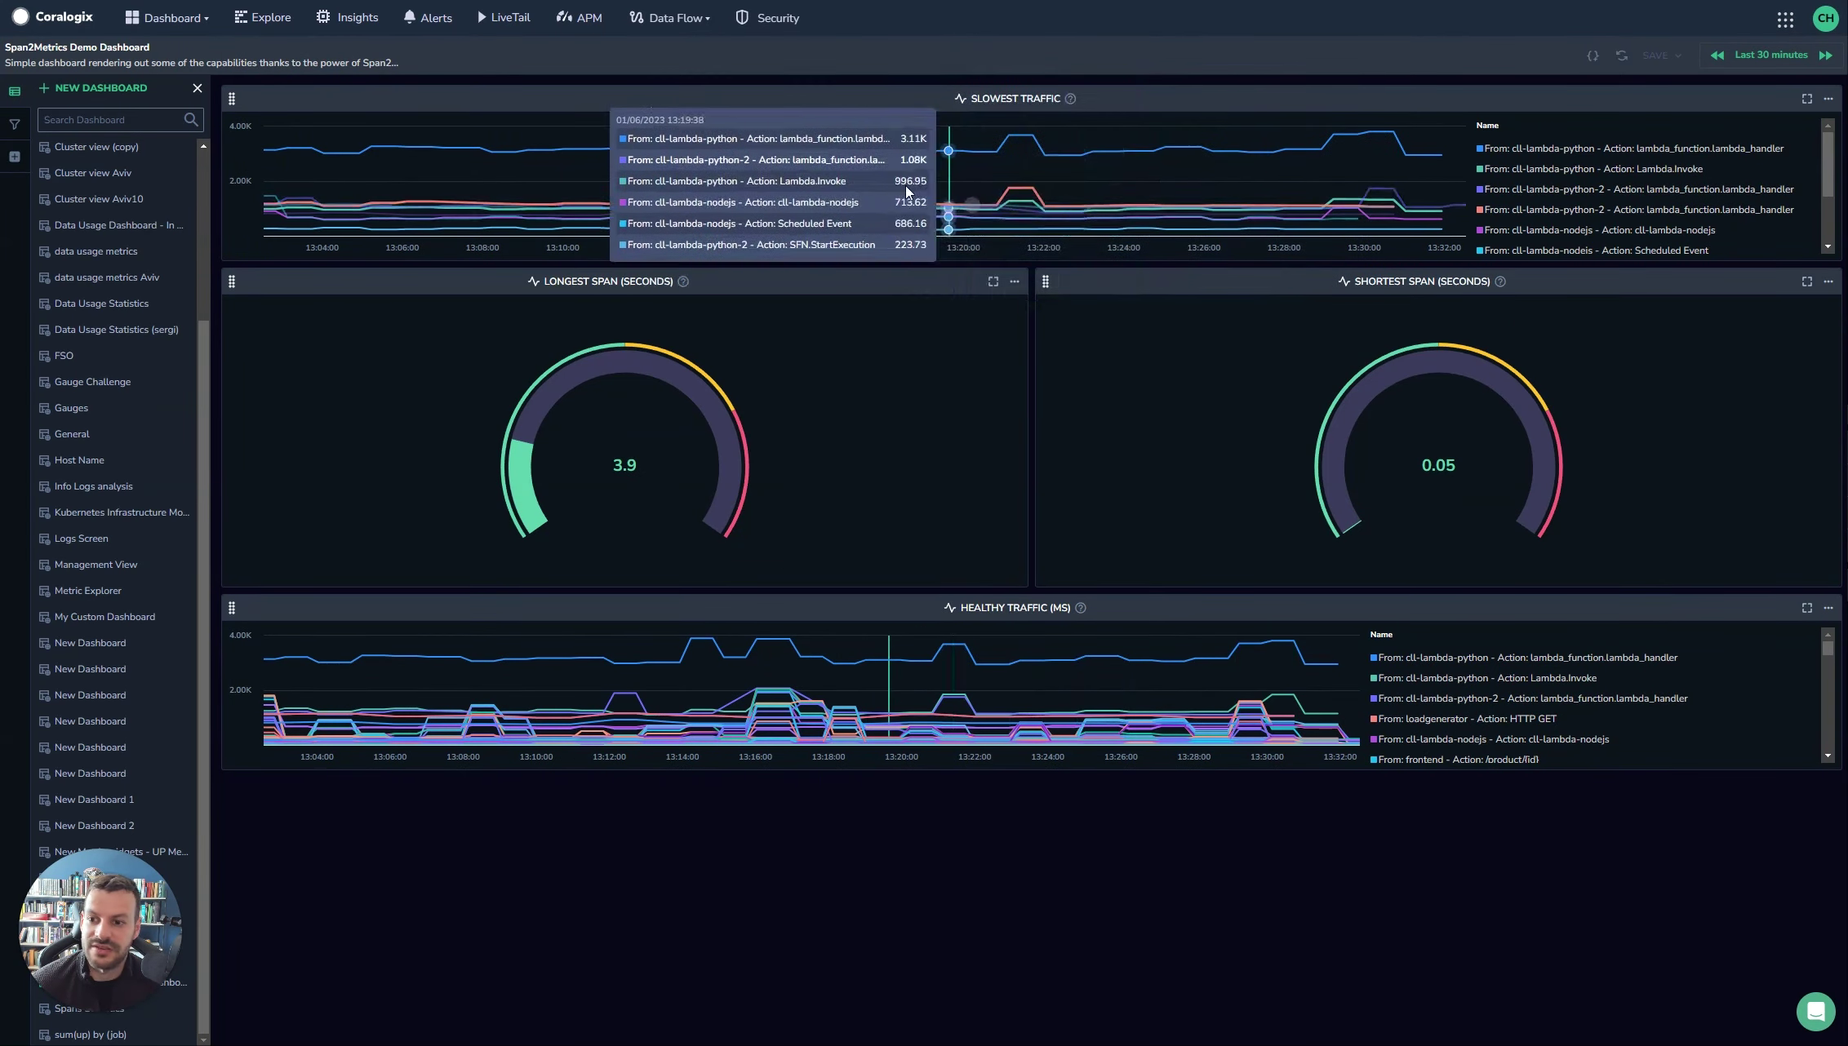
{"action": "left_click", "coordinate": [1739, 72]}
{"action": "left_click", "coordinate": [1576, 246]}
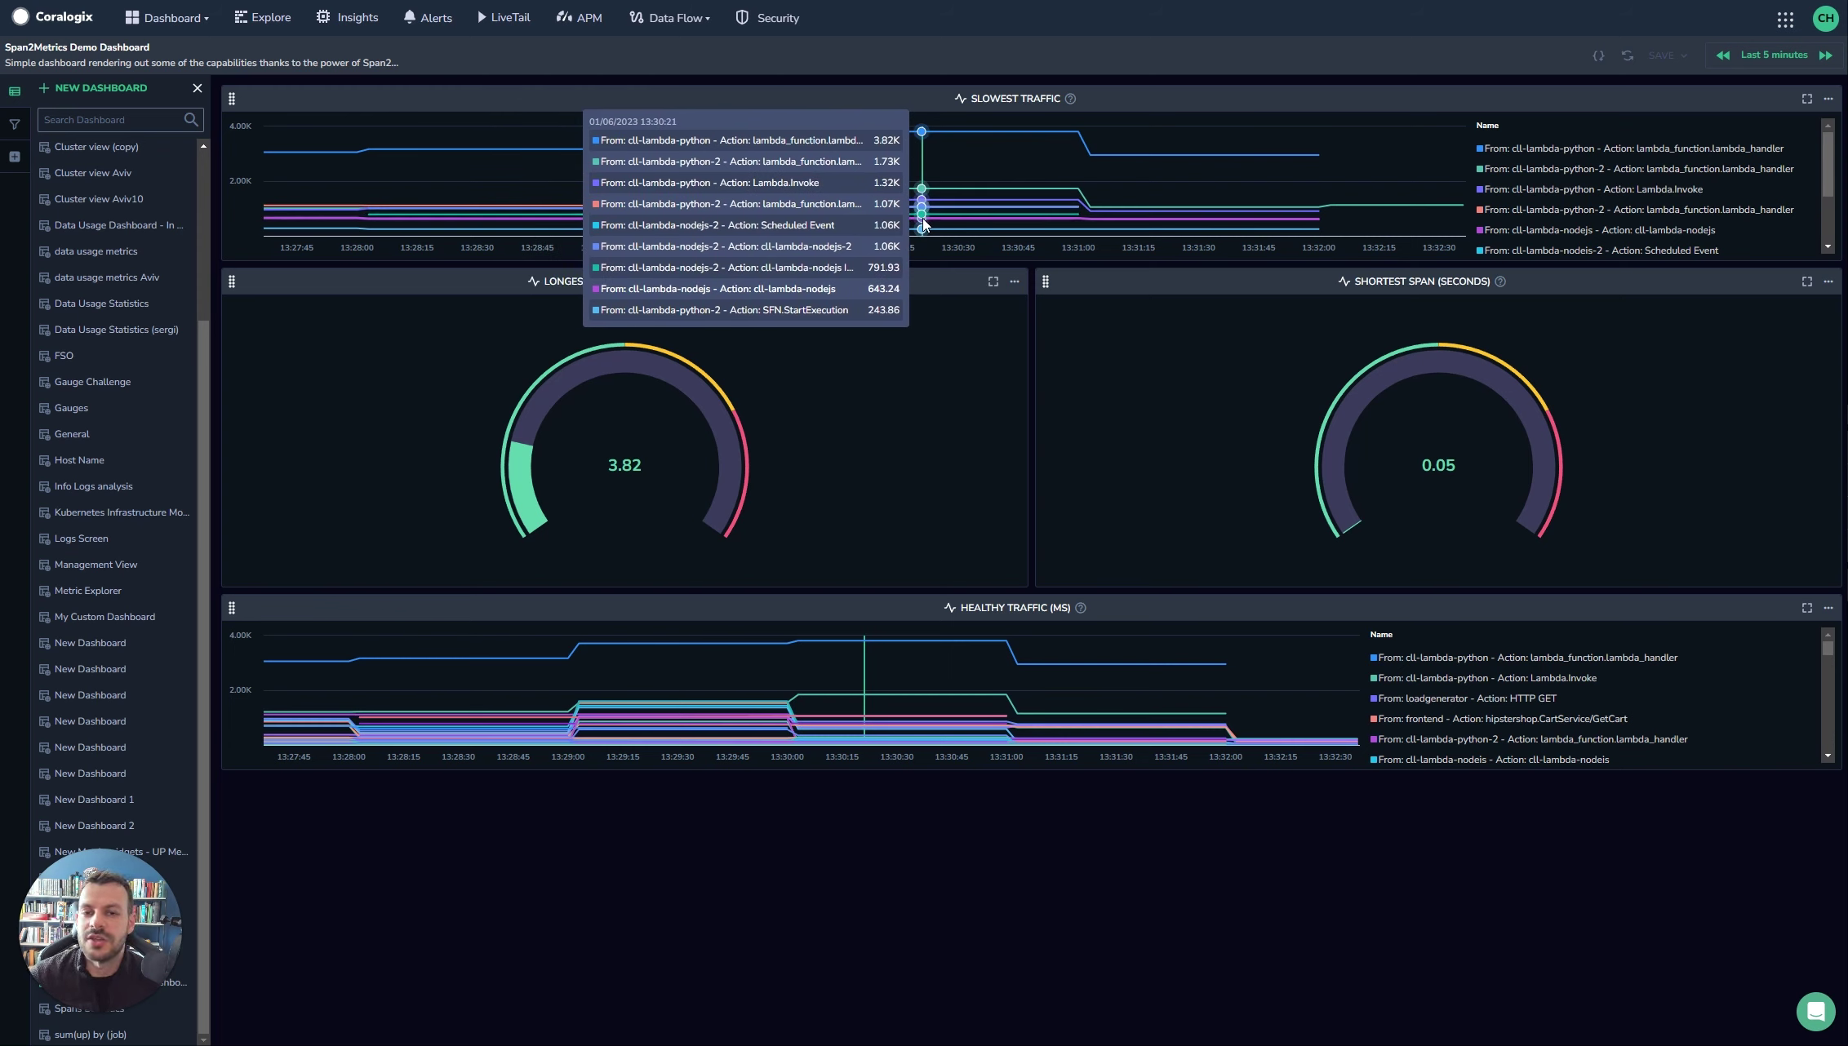
{"action": "left_click", "coordinate": [1755, 55]}
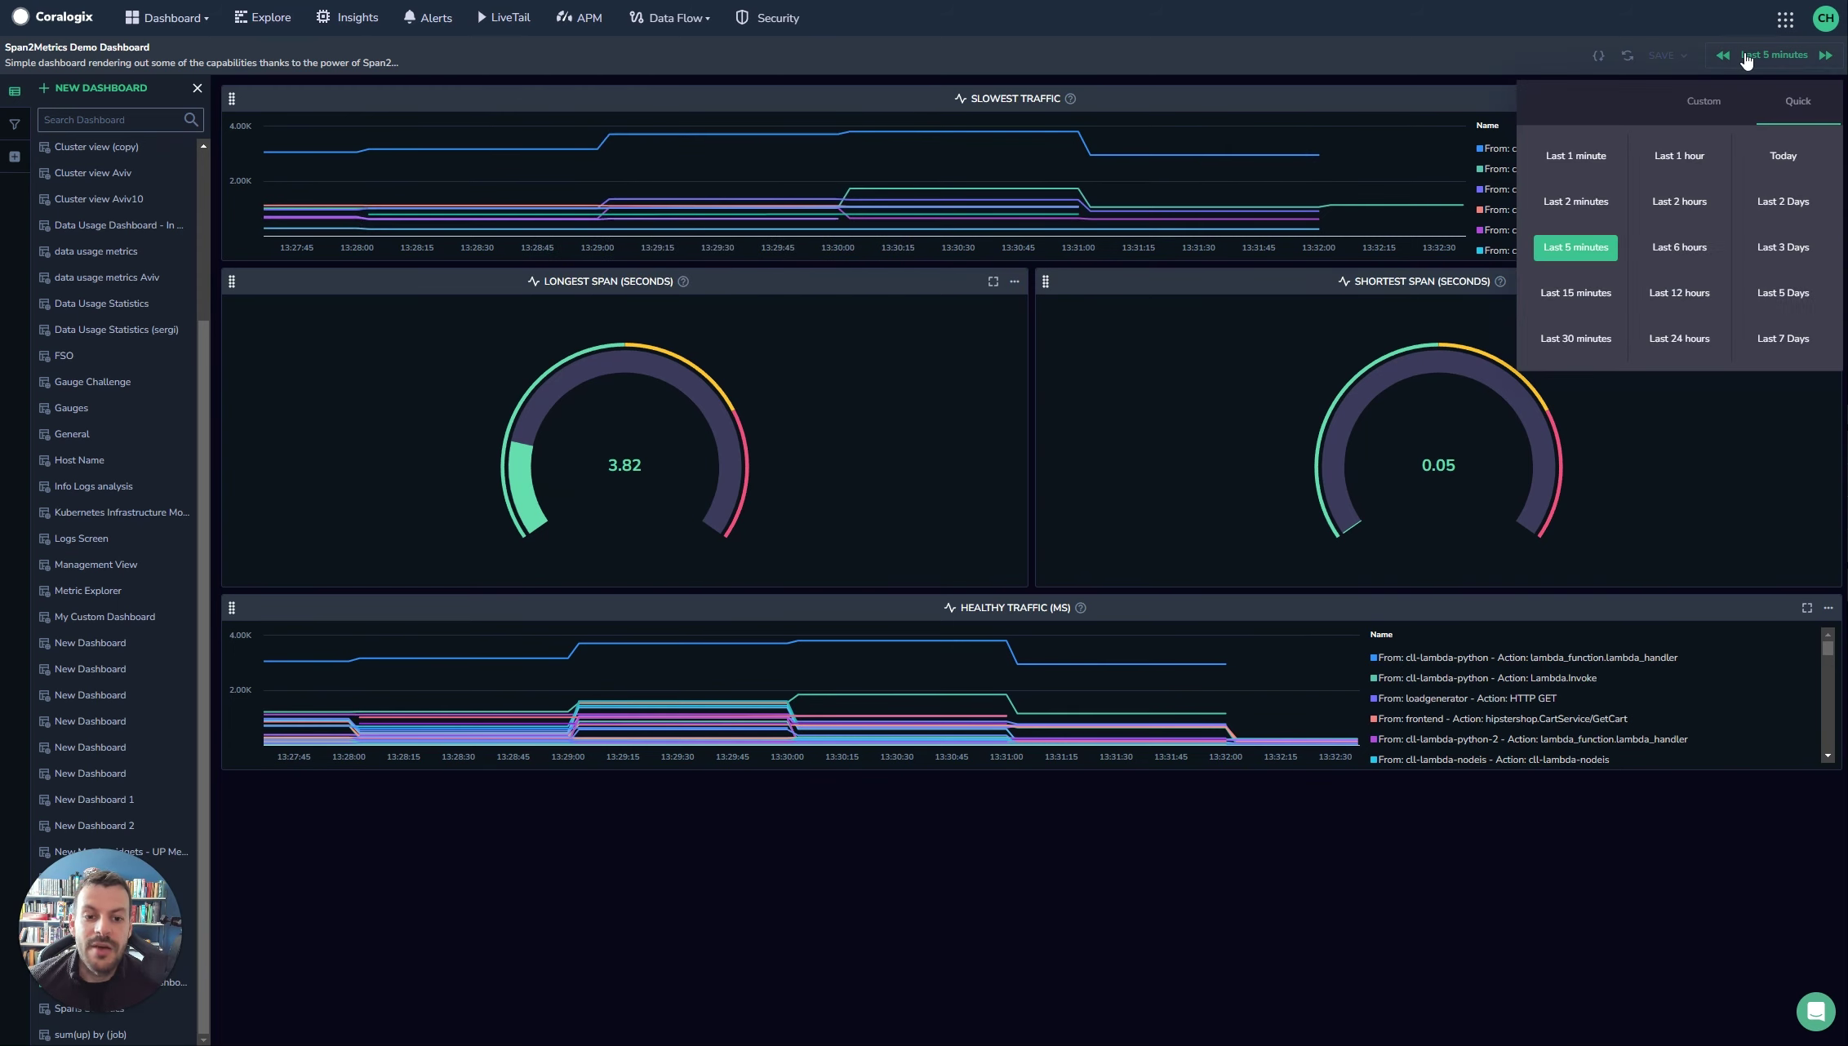
{"action": "left_click", "coordinate": [1679, 292]}
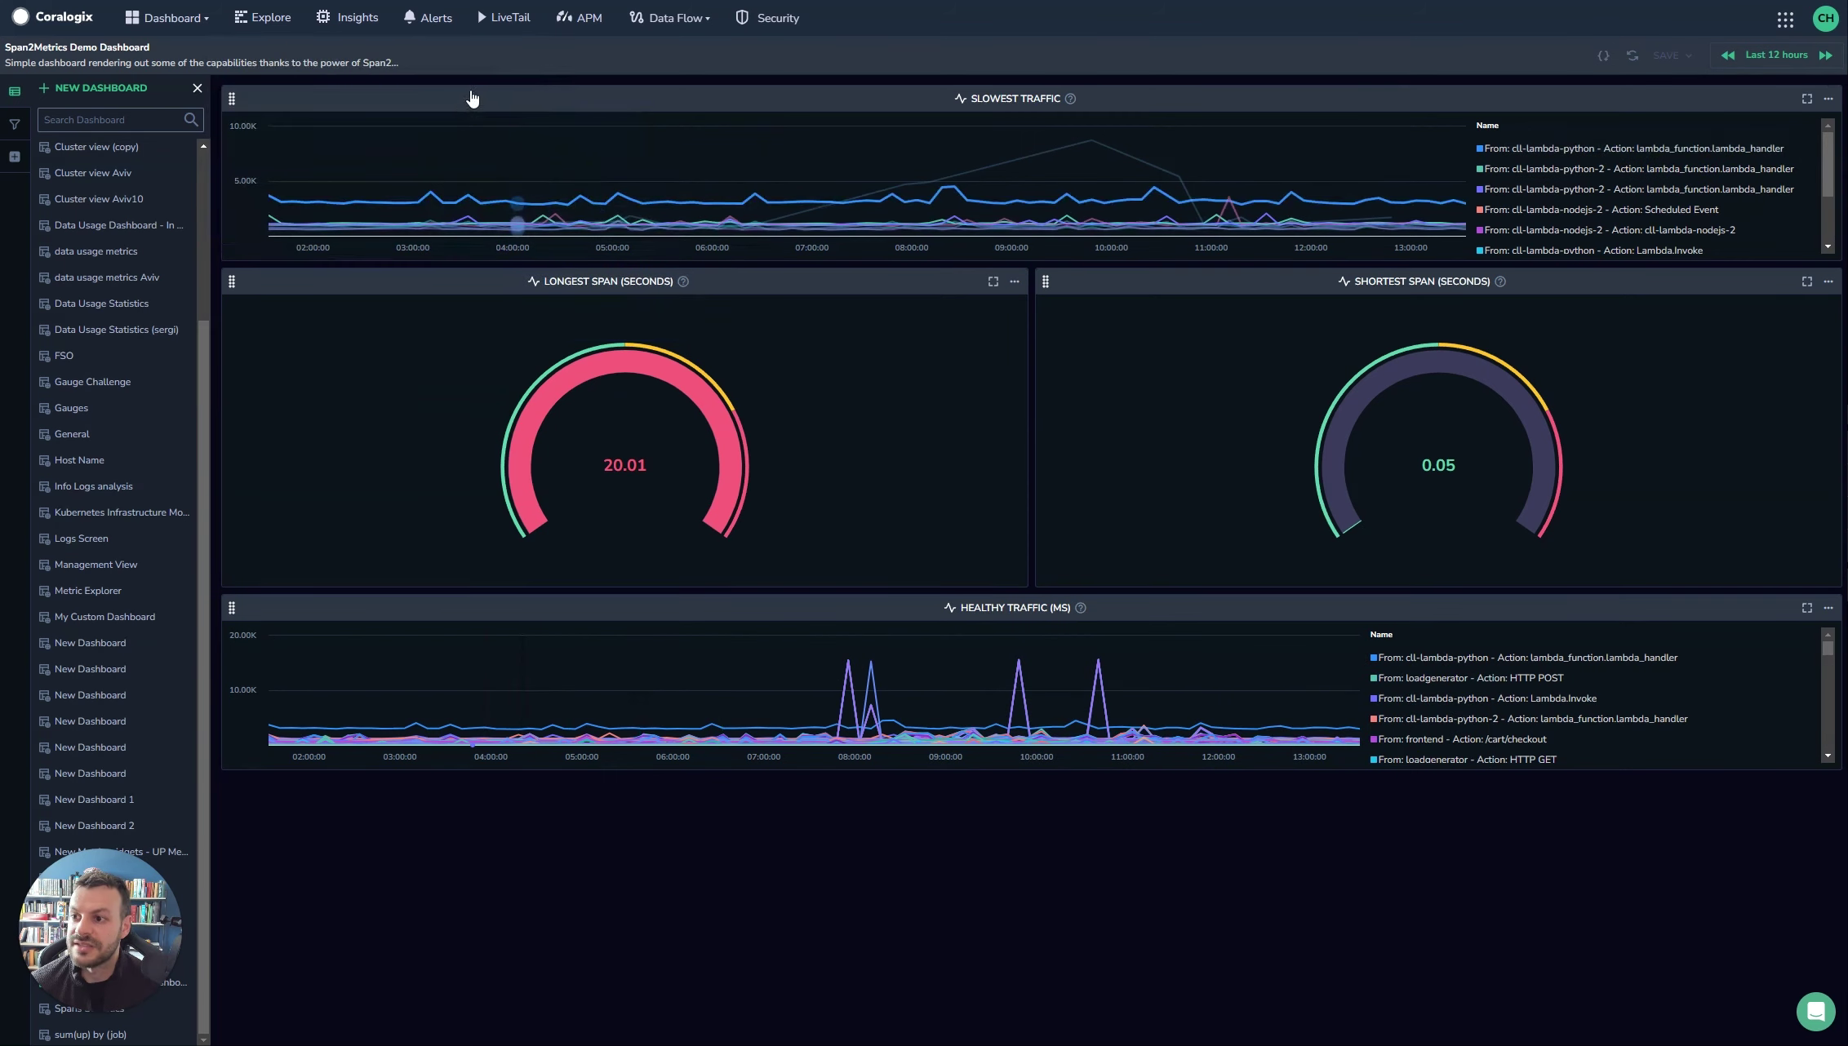
- Start a new alert on the alerts page and set its alert type to Metric
{"action": "left_click", "coordinate": [440, 20]}
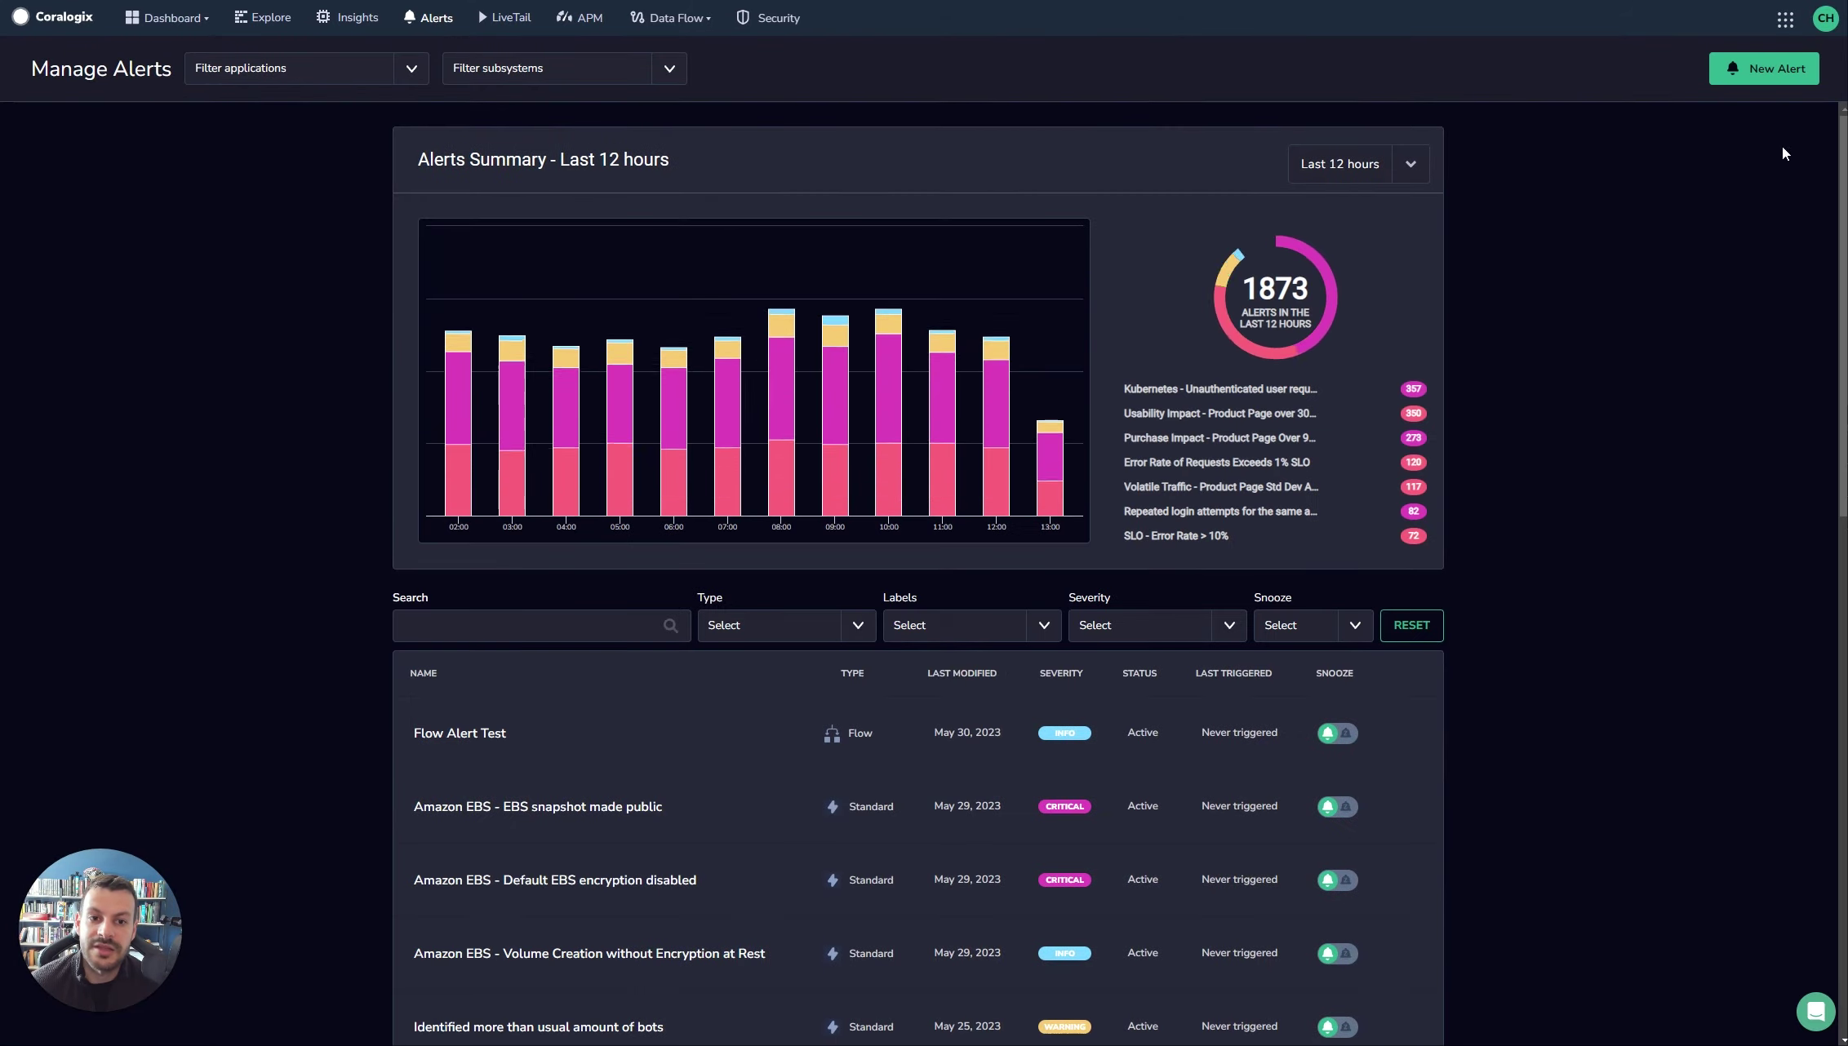
{"action": "left_click", "coordinate": [1771, 67]}
{"action": "scroll", "coordinate": [1437, 490], "scroll_direction": "down", "scroll_amount": 5}
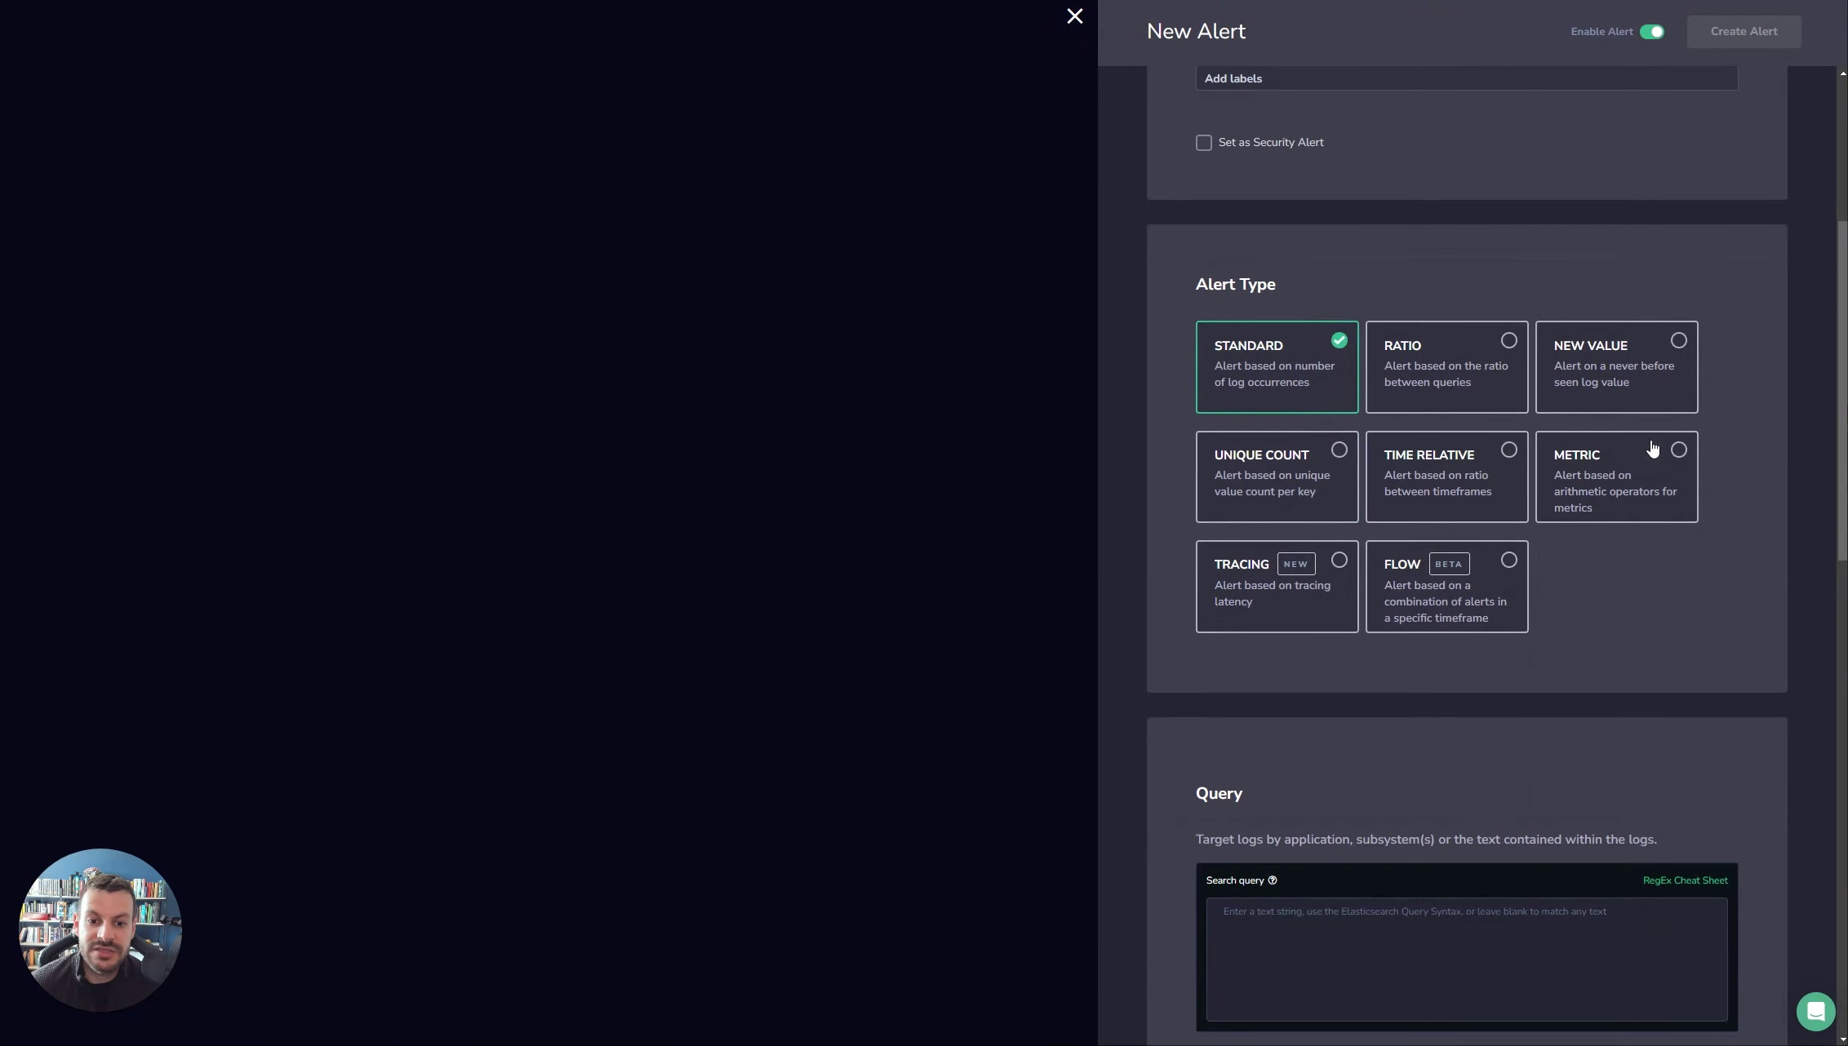
{"action": "left_click", "coordinate": [1624, 481]}
- Enter load_time as the metric alert's PromQL search query, and discard the unsaved alert
{"action": "scroll", "coordinate": [1479, 489], "scroll_direction": "down", "scroll_amount": 8}
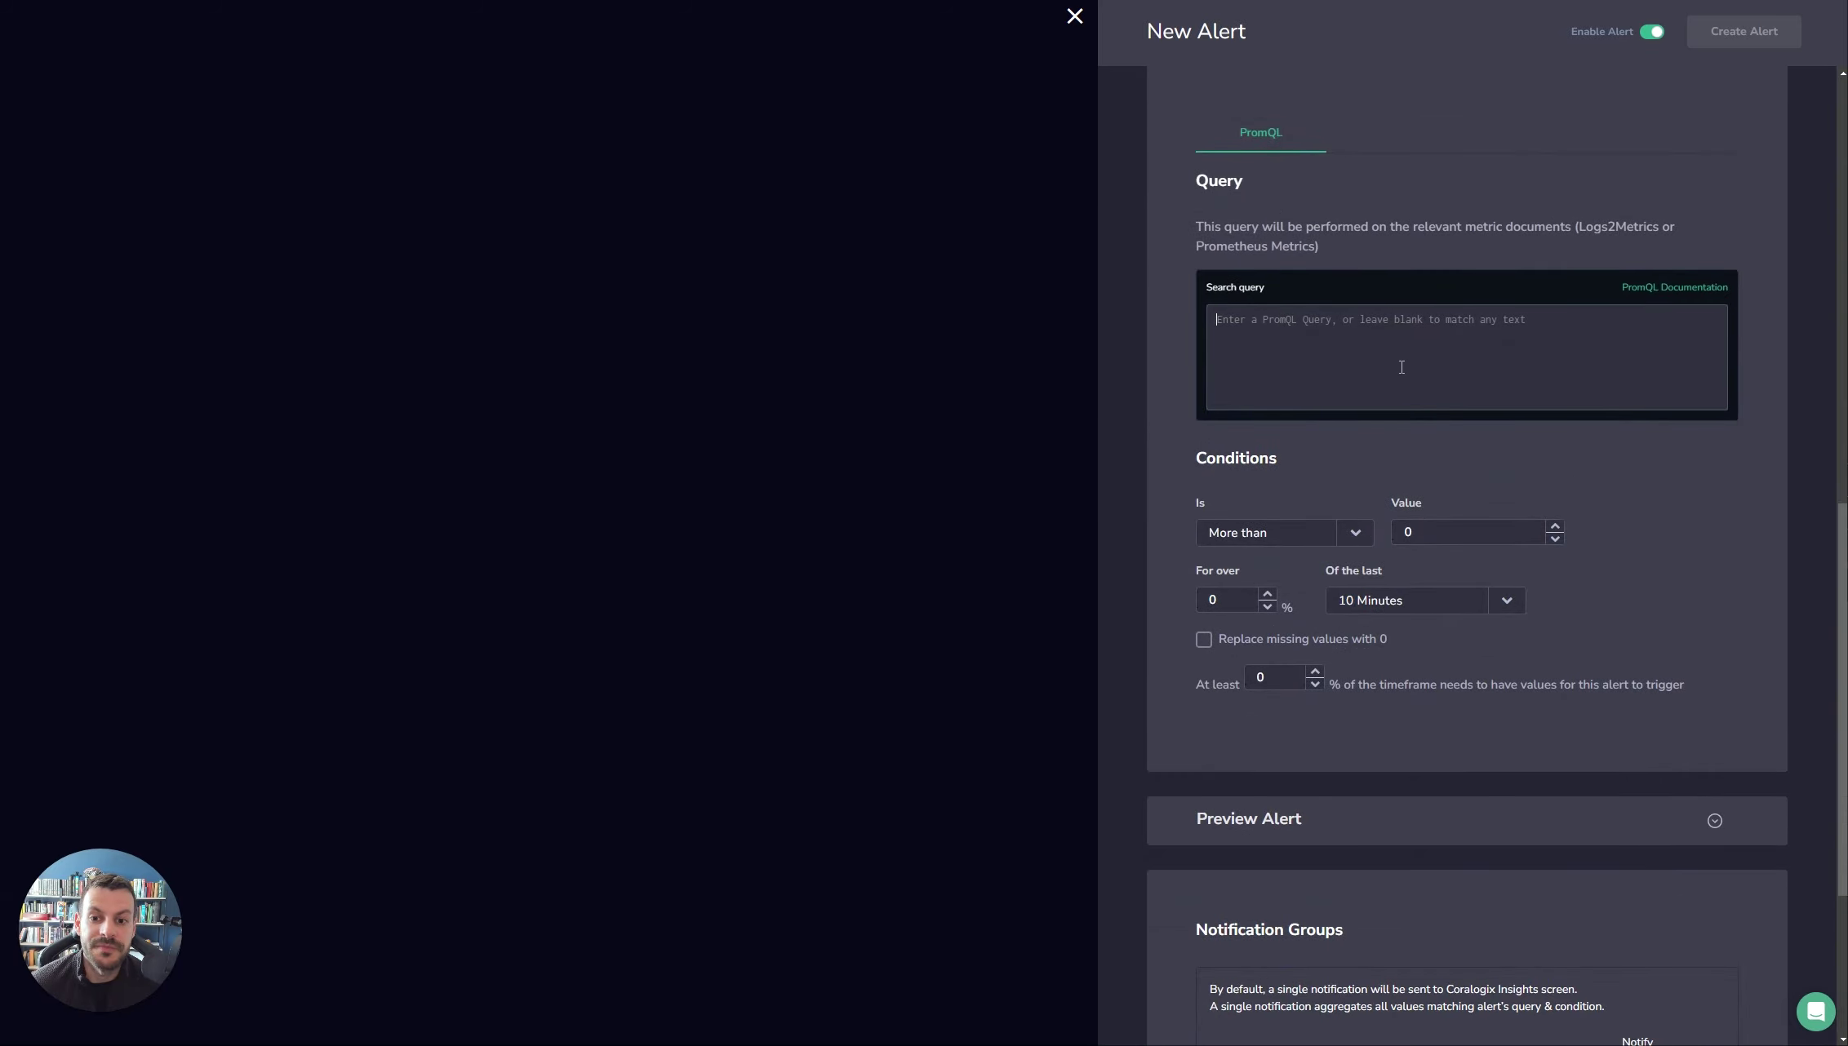
{"action": "type", "text": "load_"}
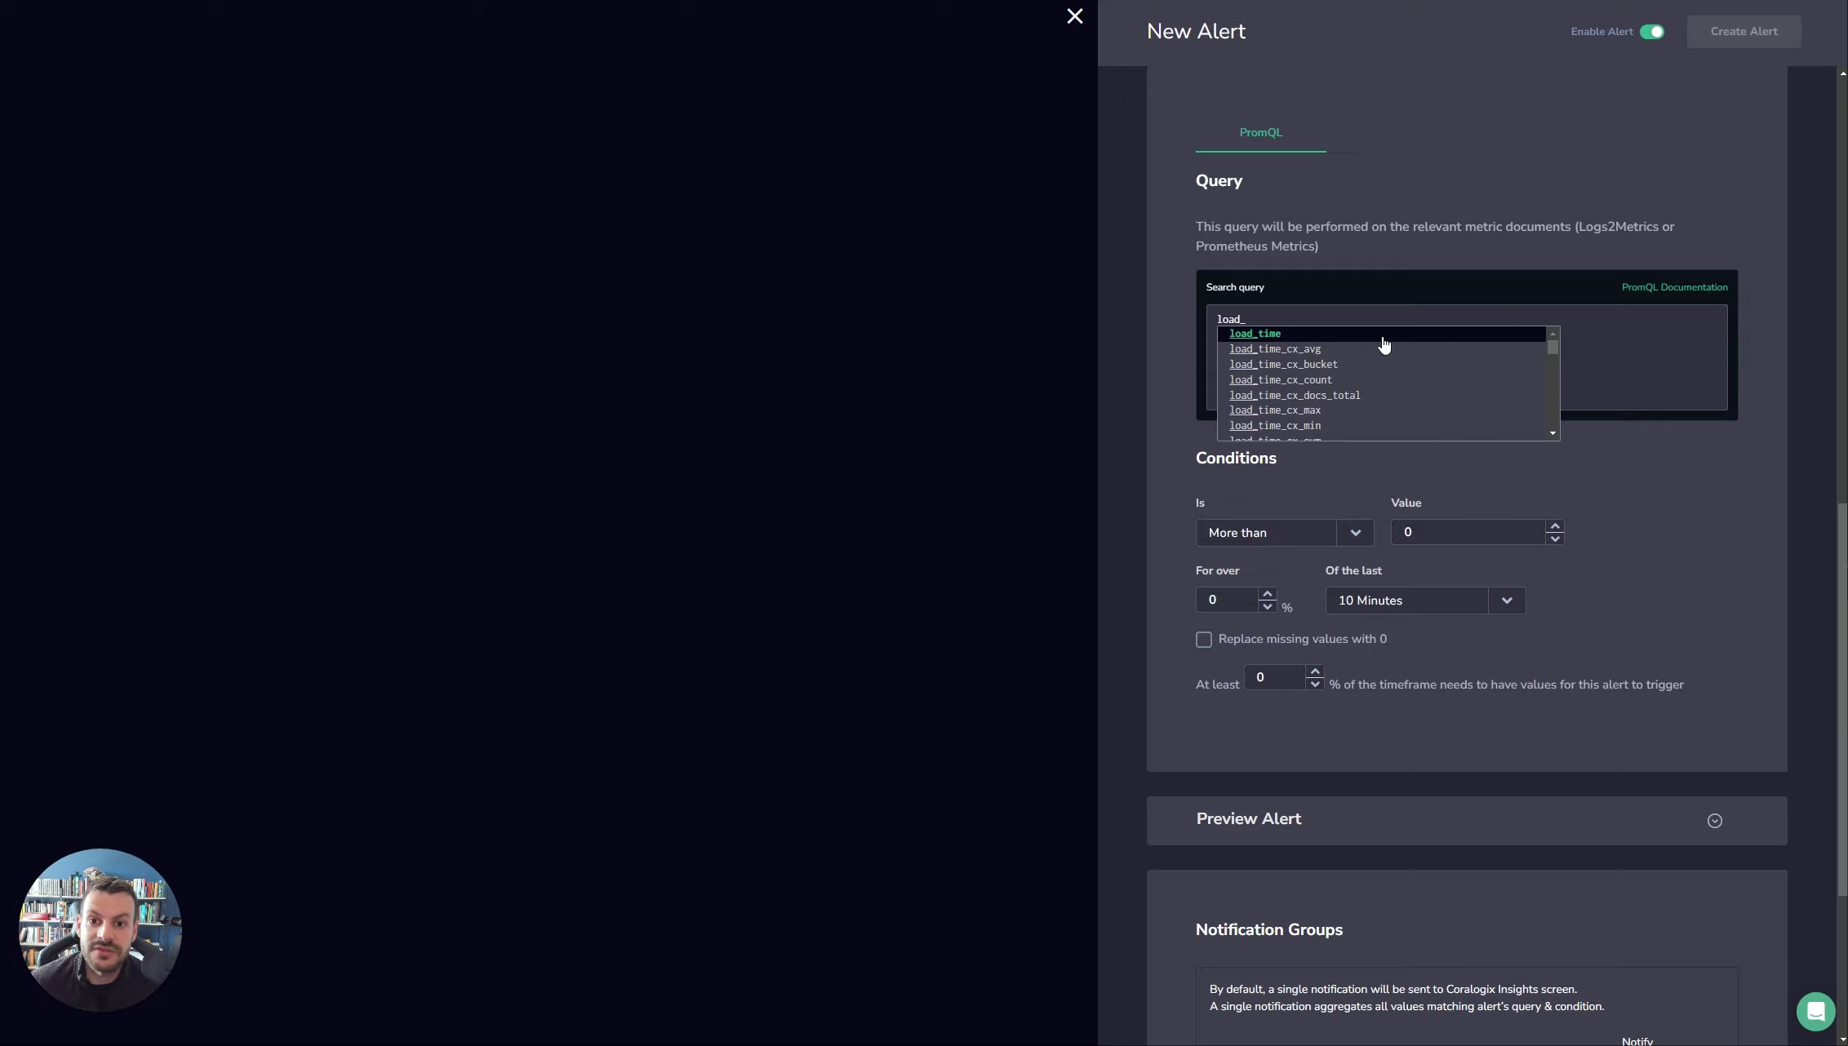
{"action": "left_click", "coordinate": [1338, 335]}
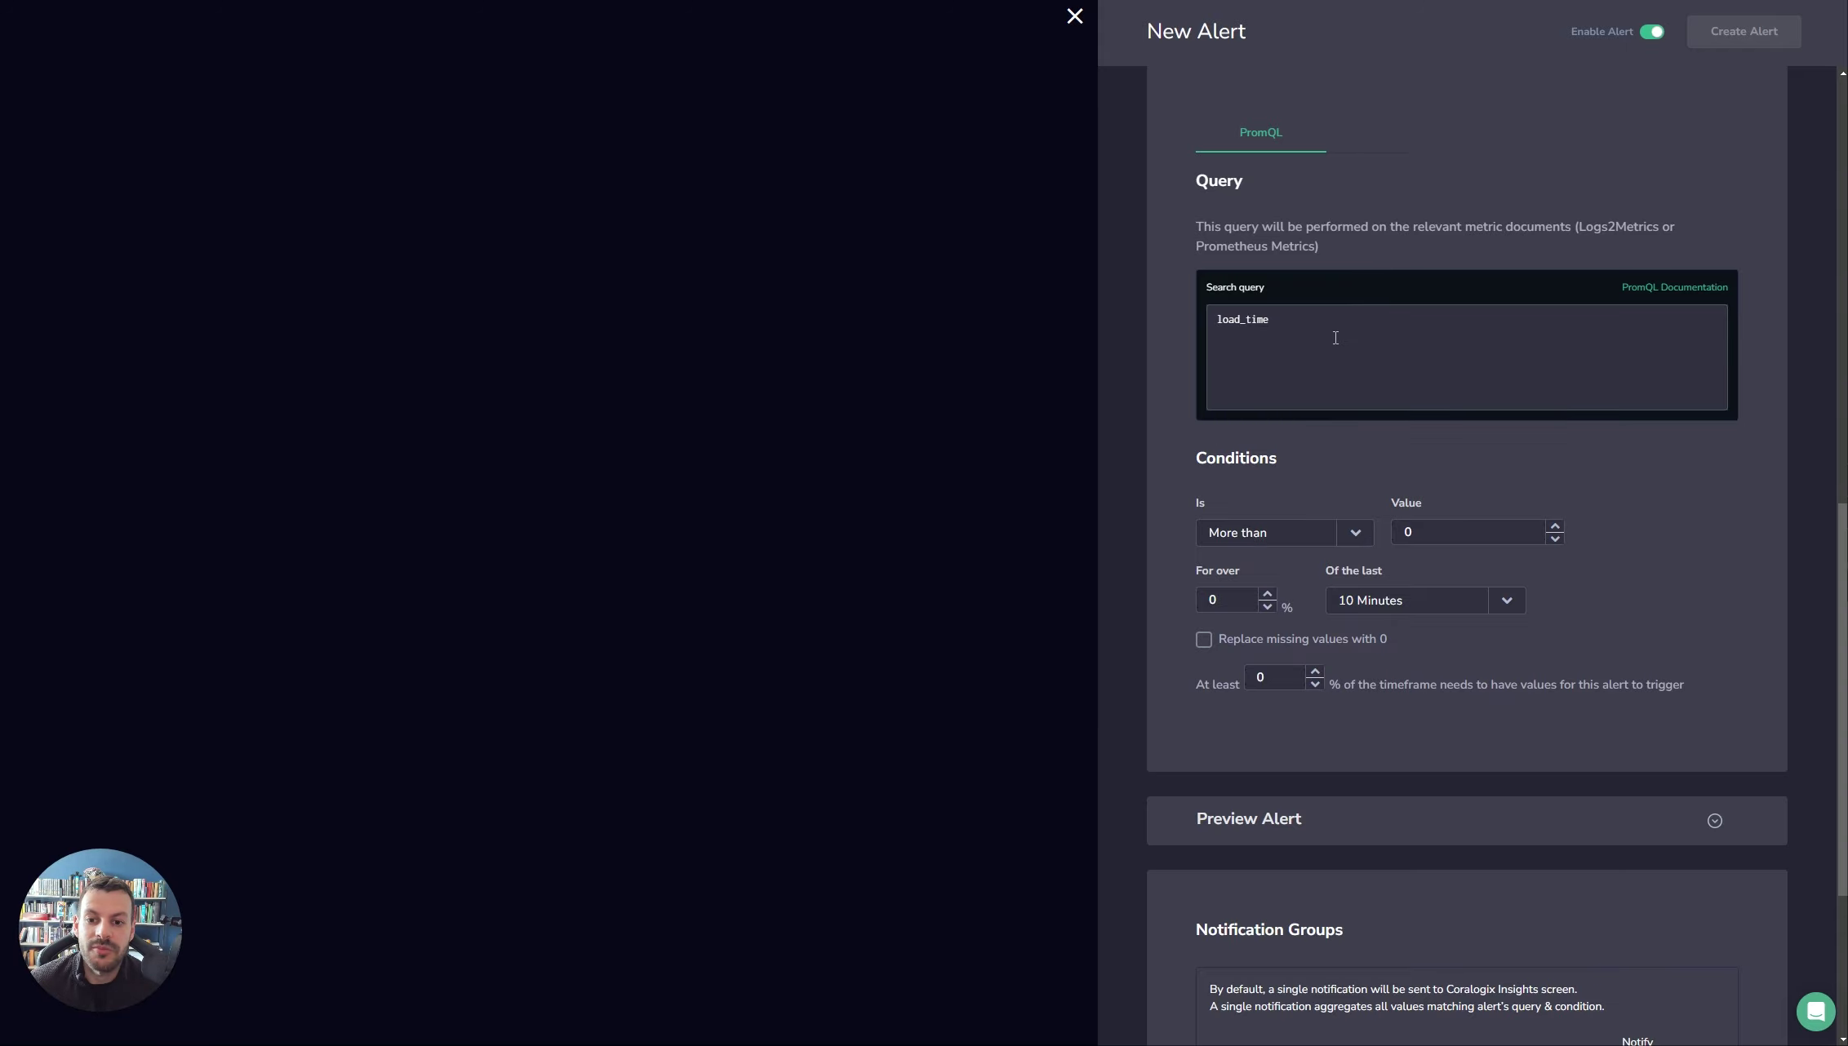
{"action": "left_click", "coordinate": [1639, 288]}
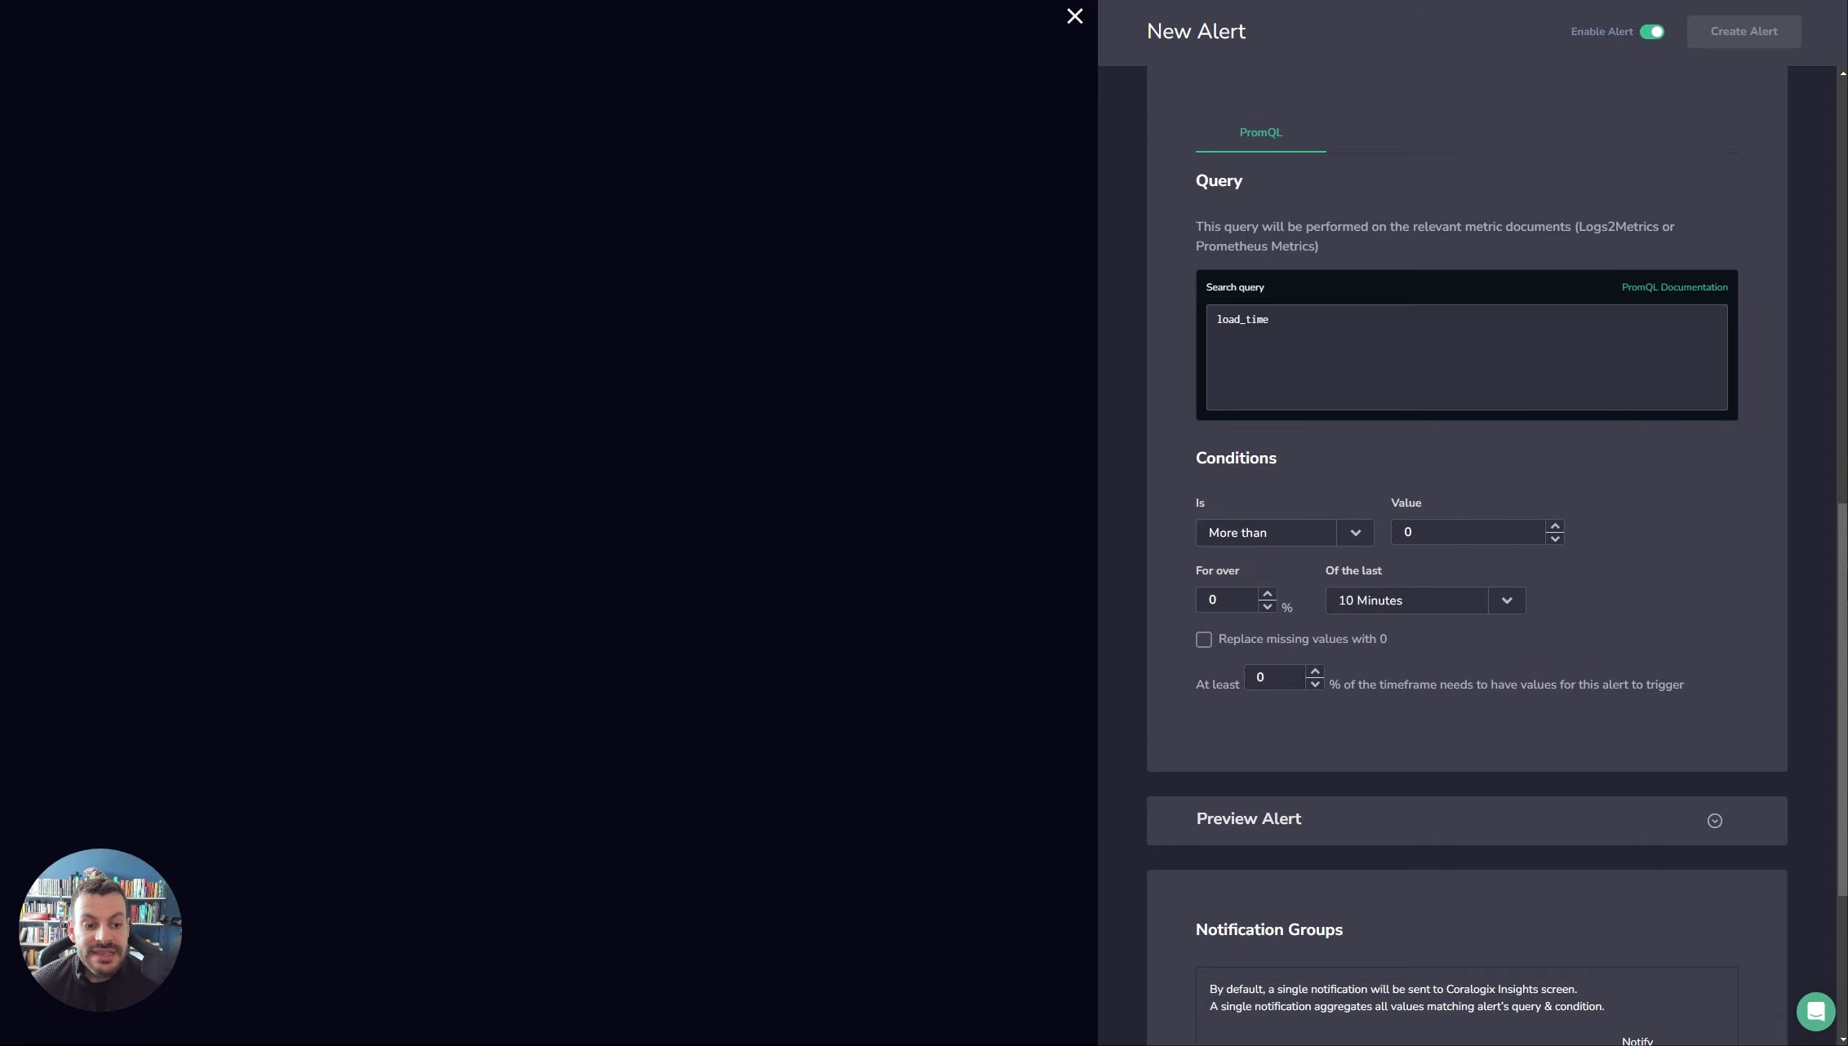
{"action": "left_click", "coordinate": [1073, 18]}
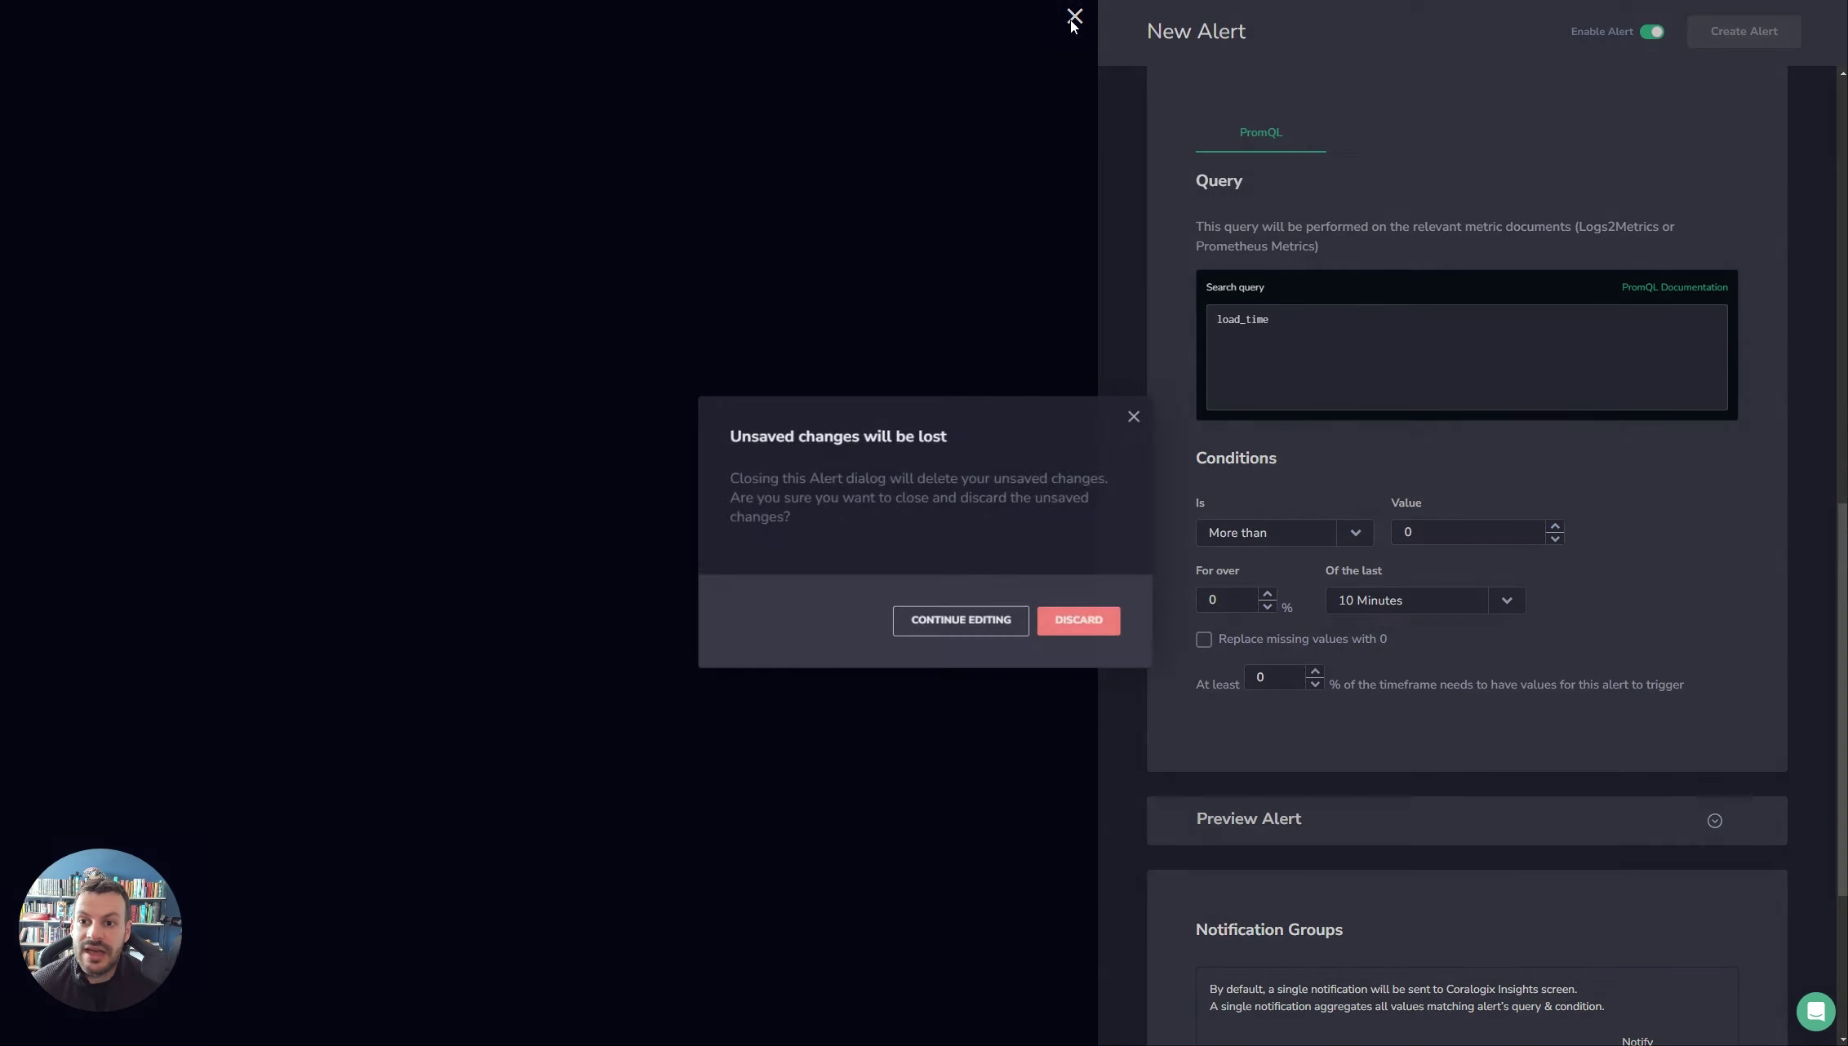
{"action": "left_click", "coordinate": [1071, 624]}
- Open the archive setup page to view the data and metrics bucket configuration
{"action": "mouse_move", "coordinate": [694, 26]}
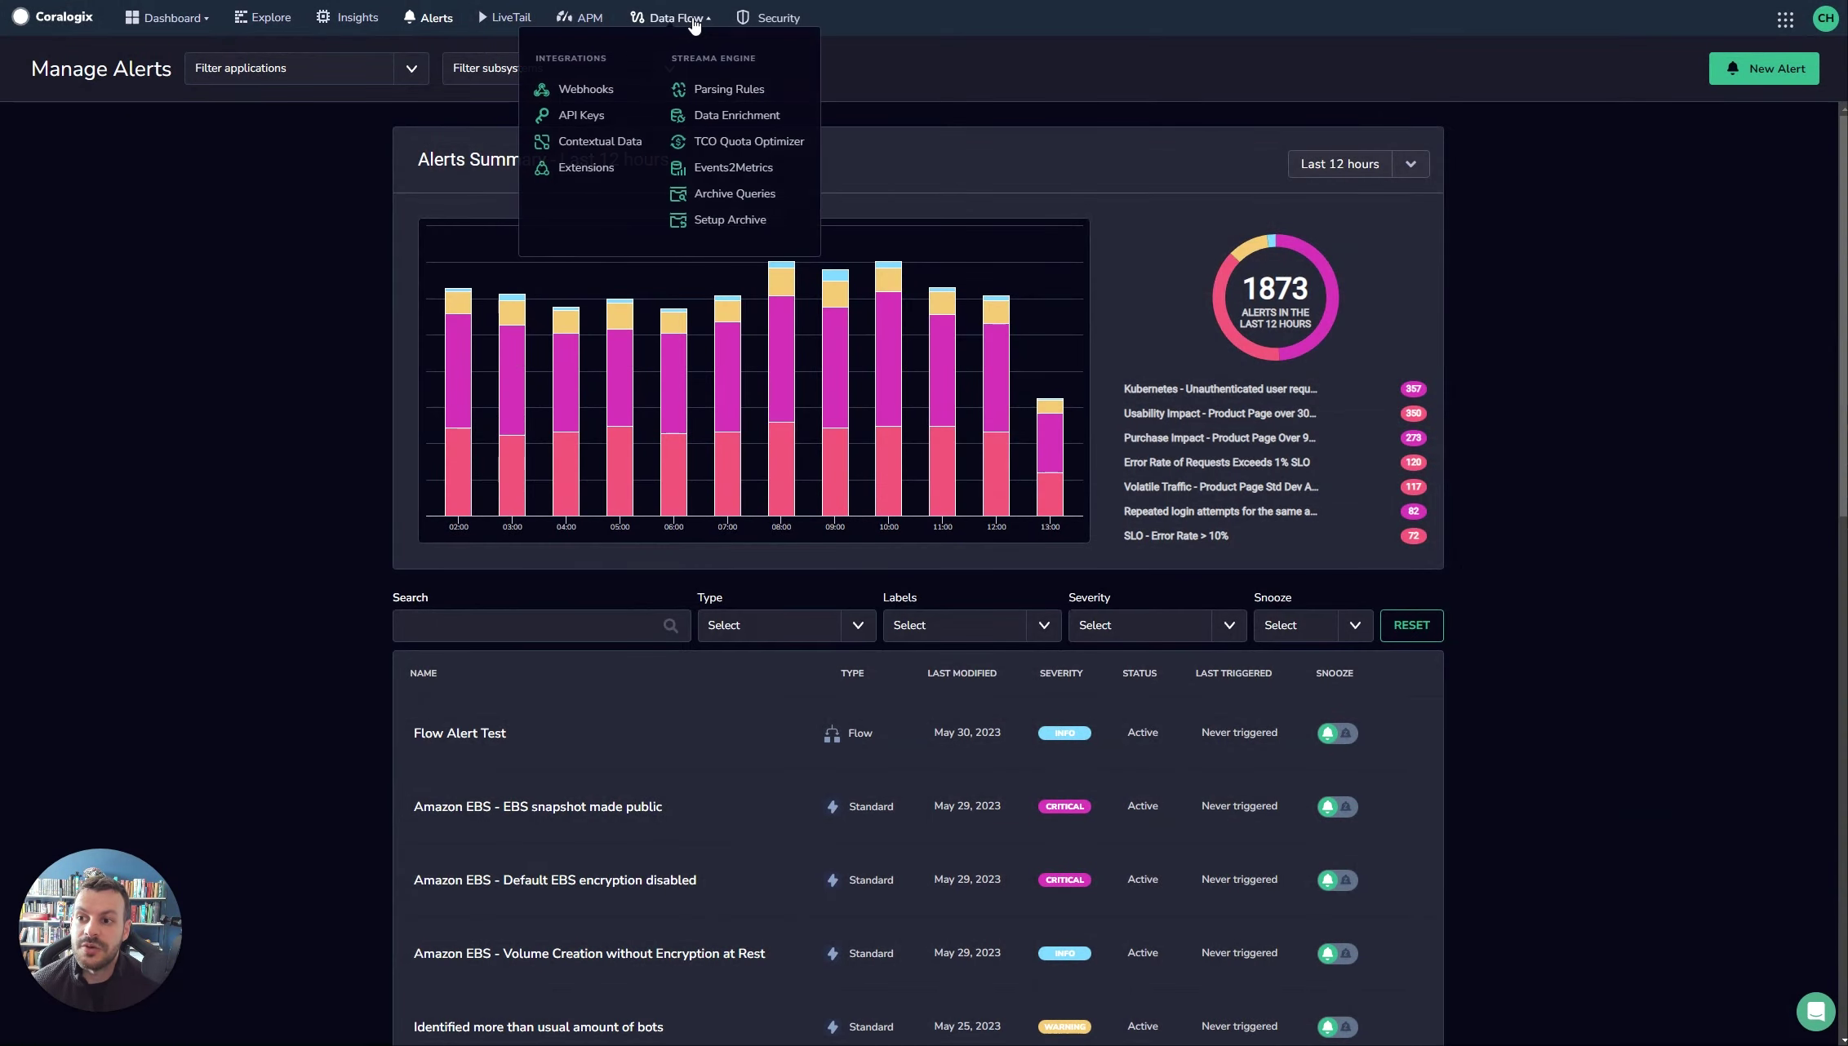
{"action": "left_click", "coordinate": [725, 222]}
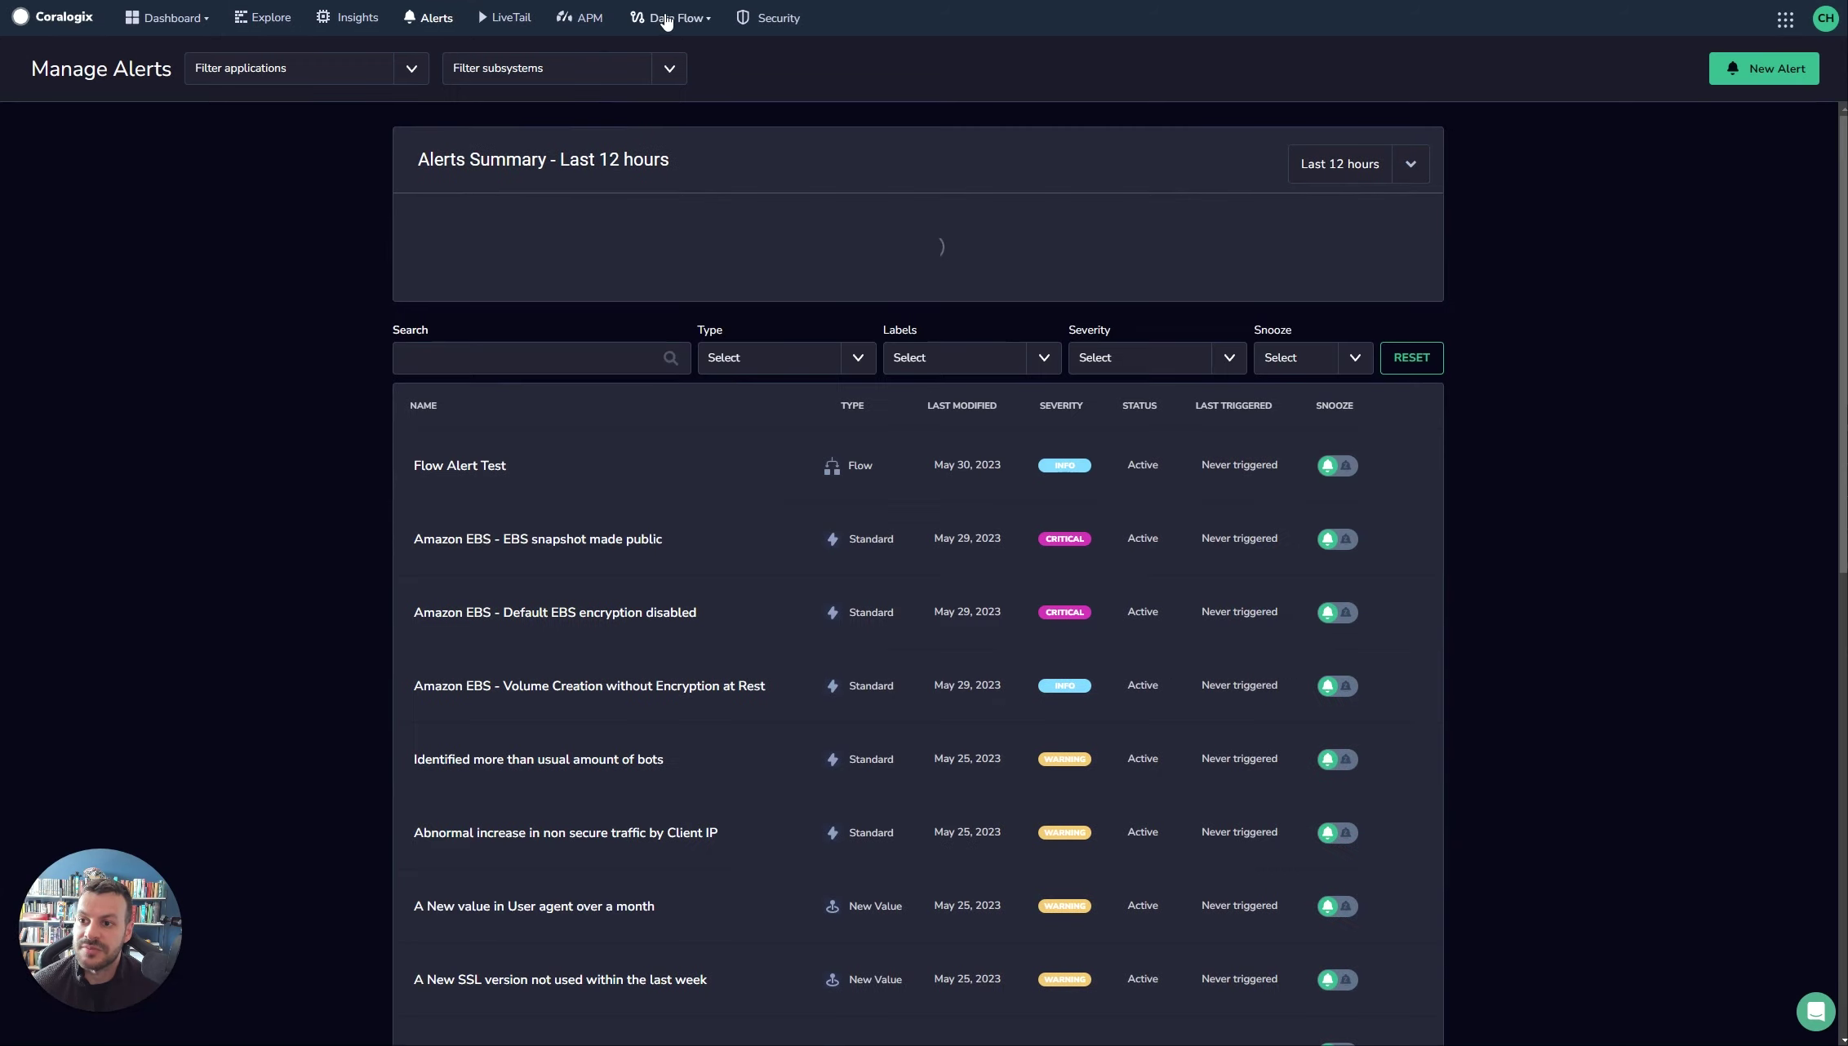
{"action": "left_click", "coordinate": [670, 18]}
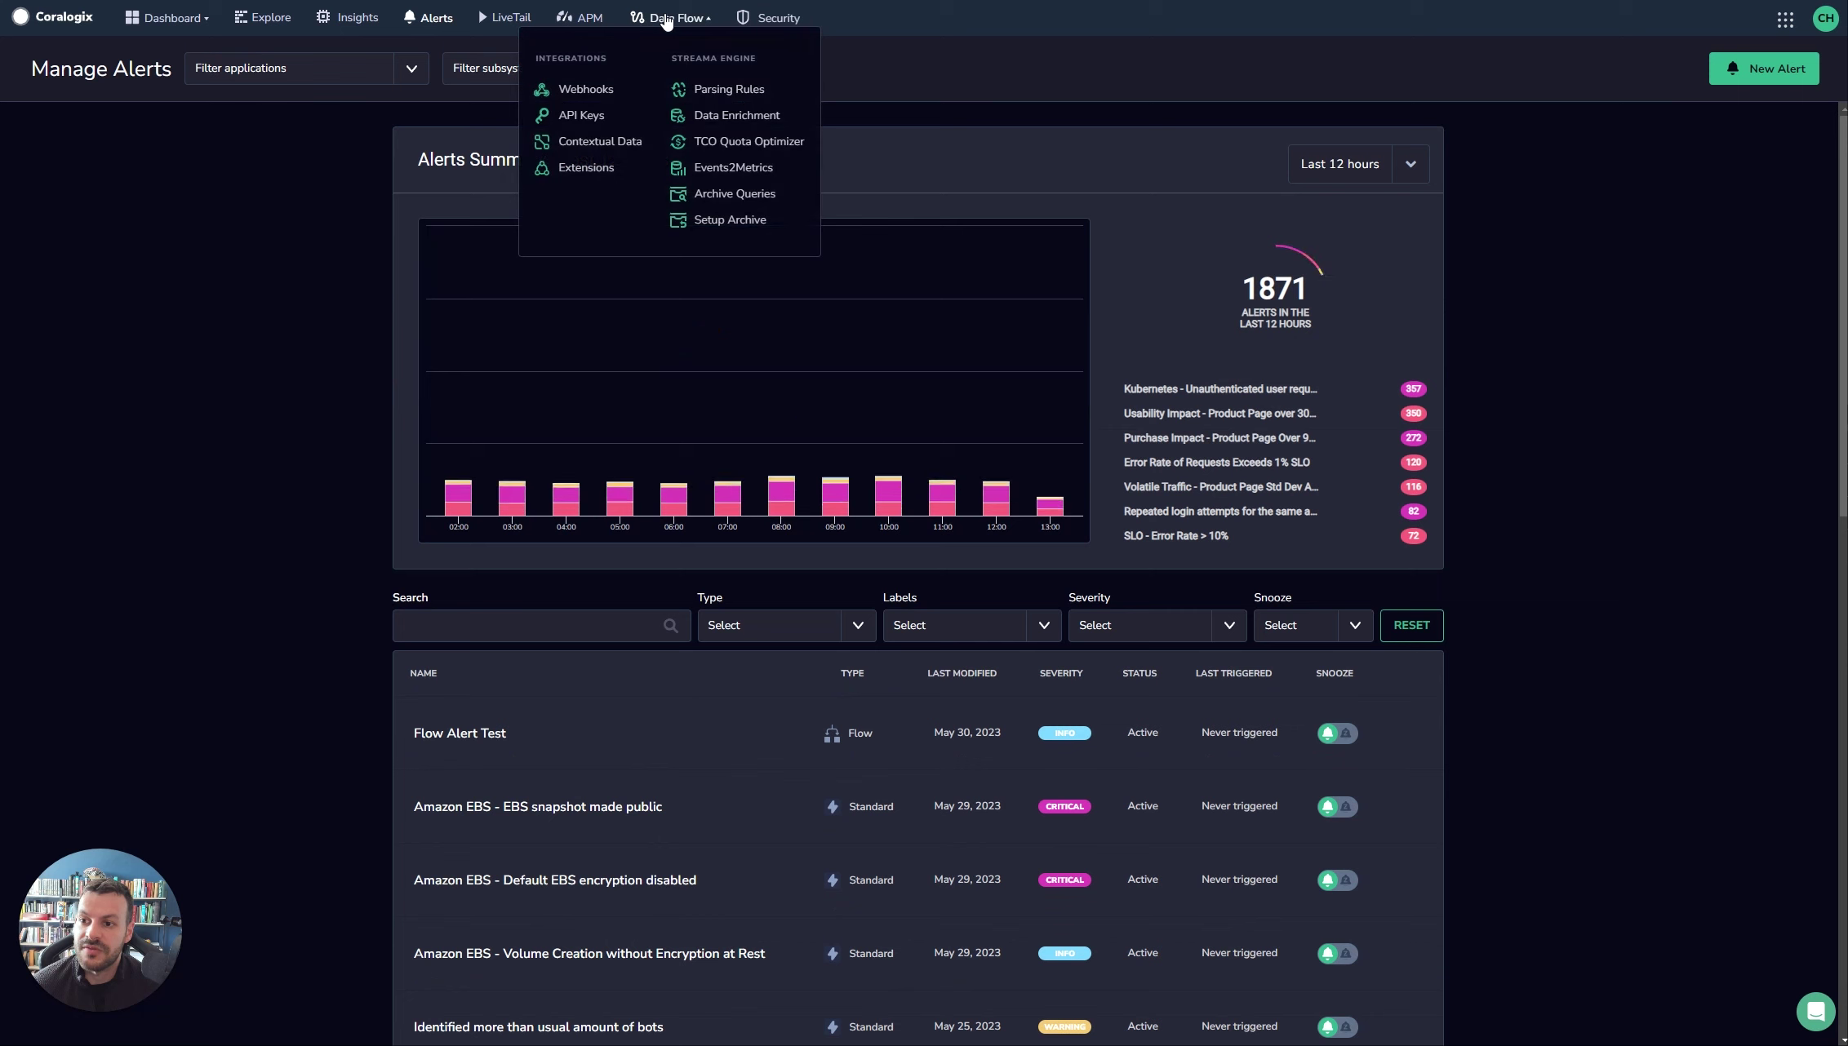
{"action": "left_click", "coordinate": [735, 219]}
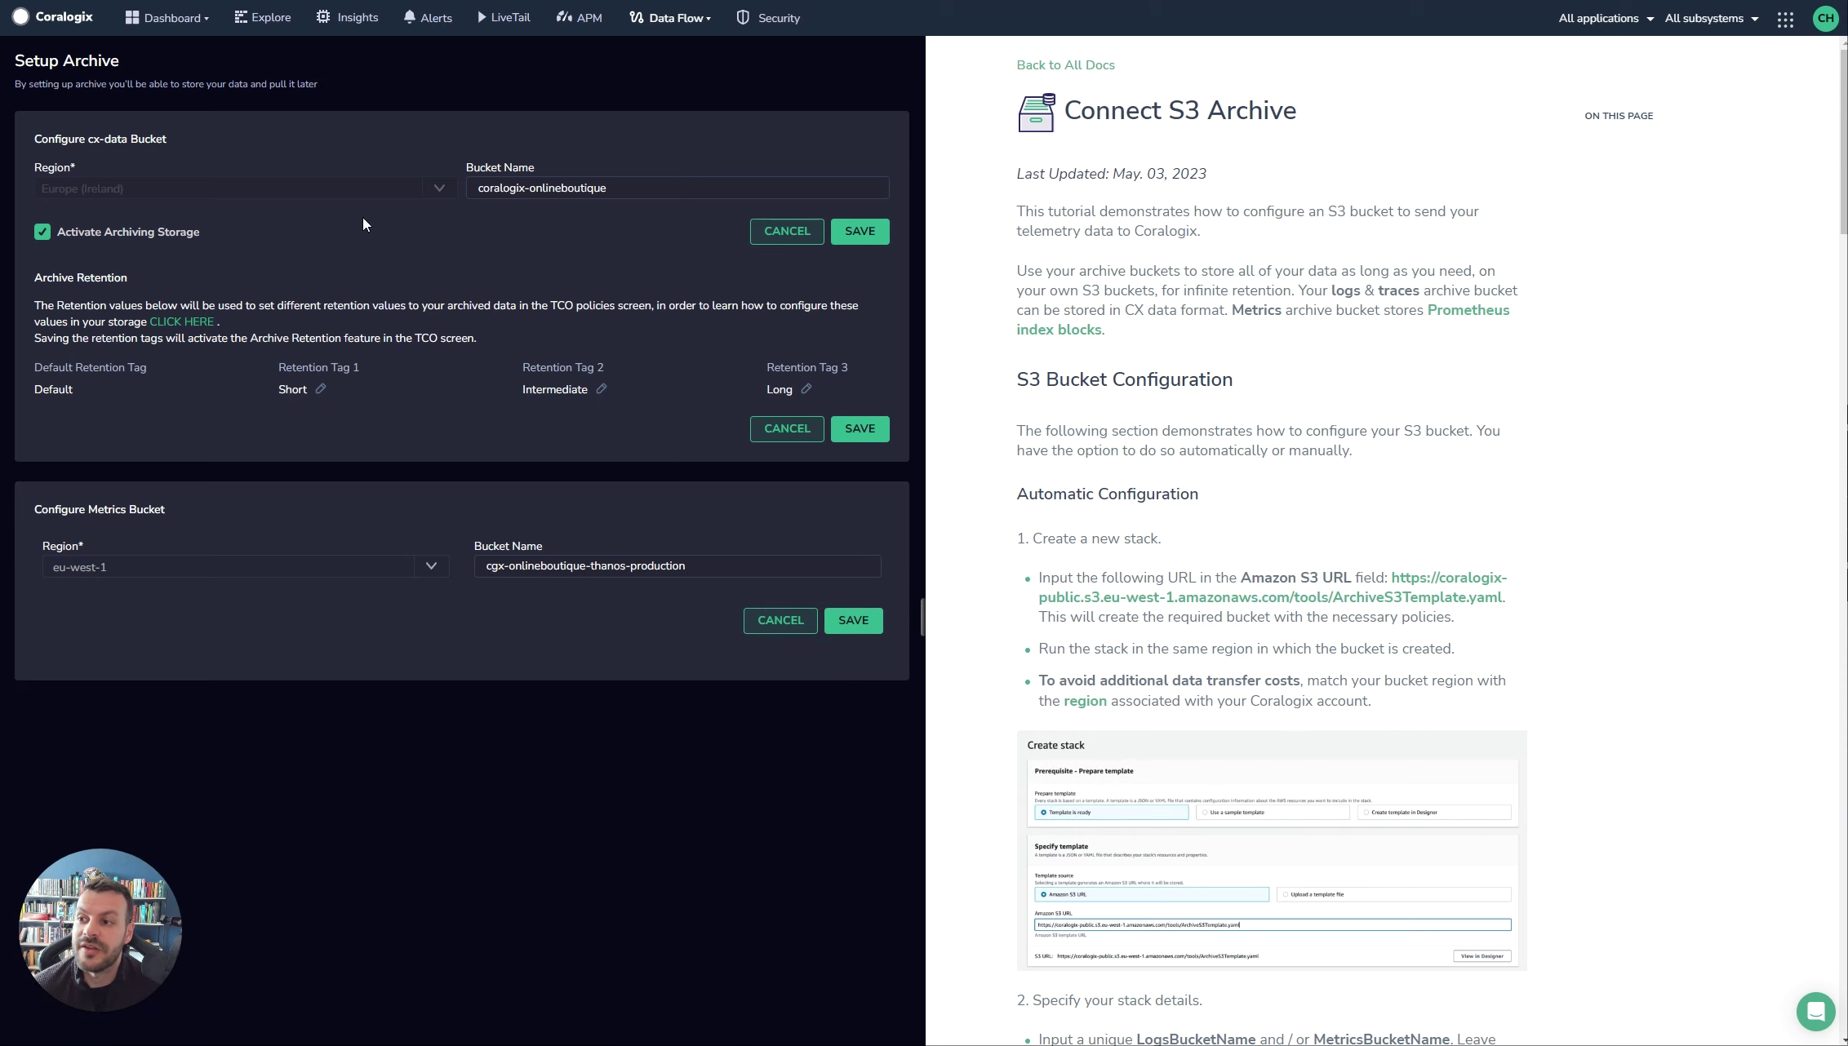
- Open the Data Usage Statistics dashboard among the custom dashboards
{"action": "left_click", "coordinate": [167, 17]}
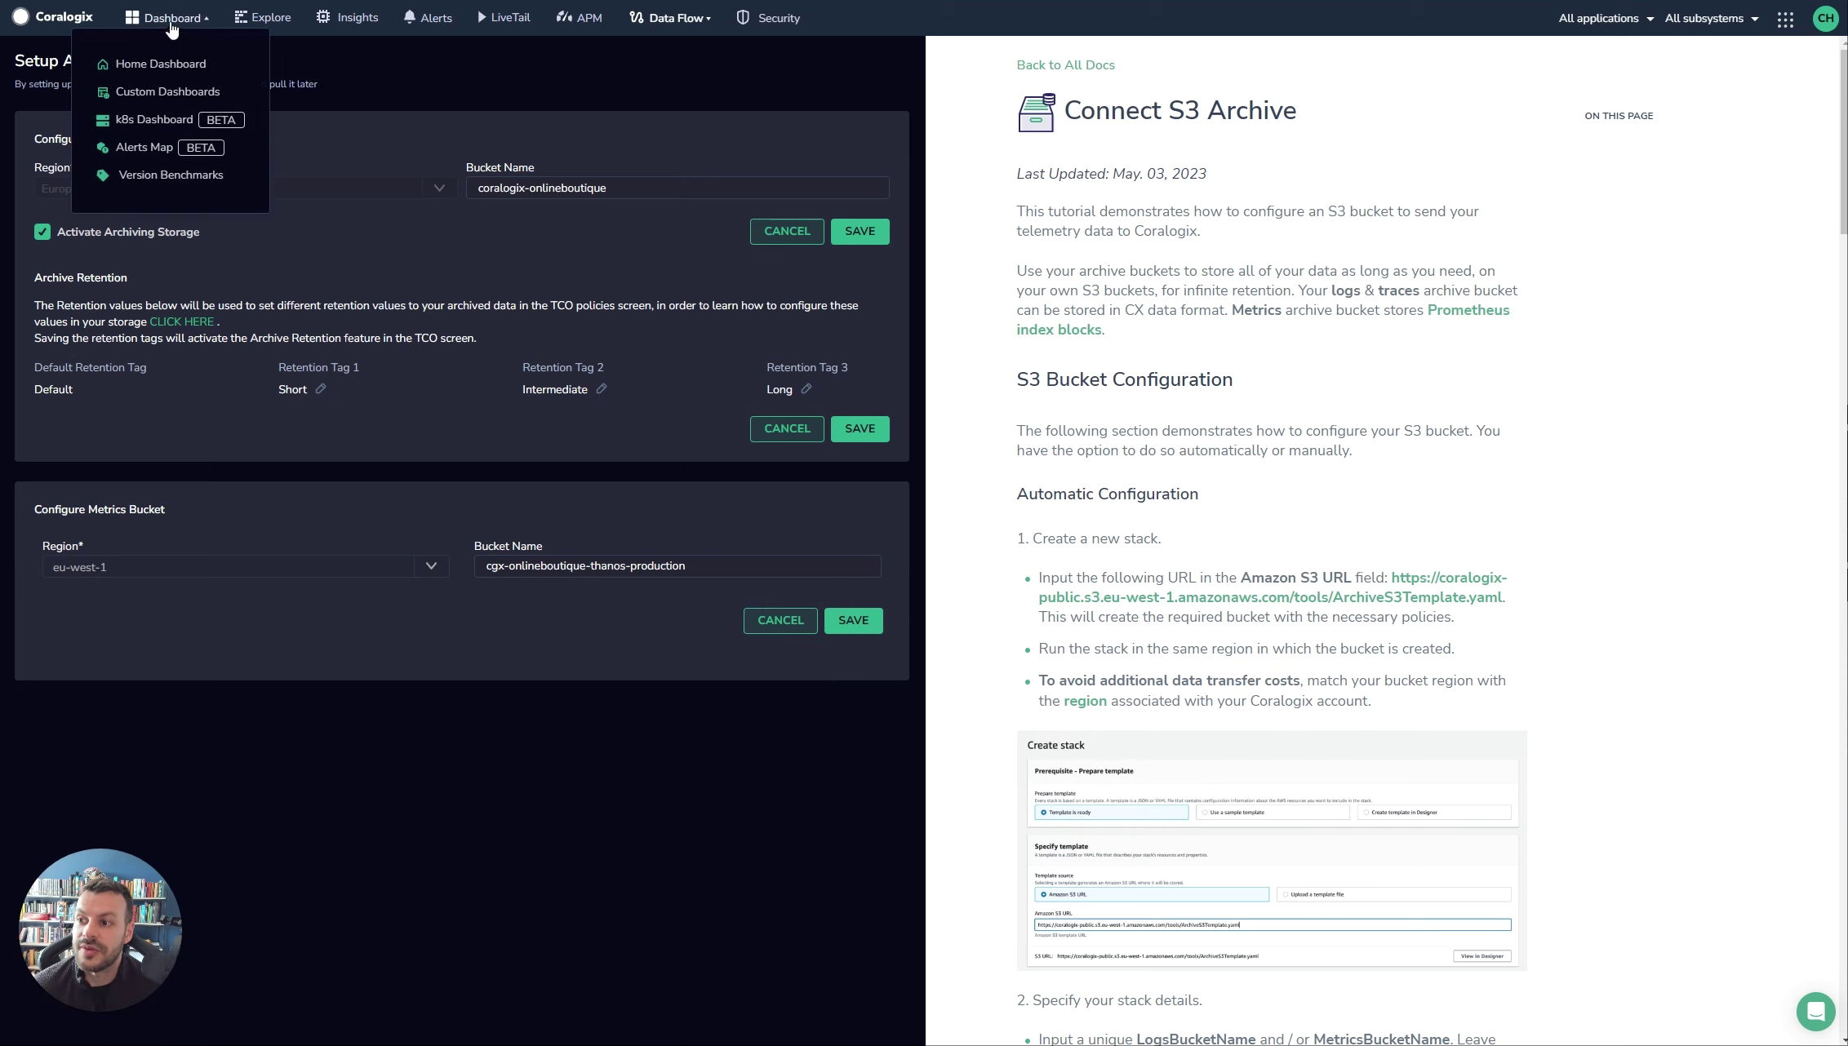
{"action": "left_click", "coordinate": [155, 92]}
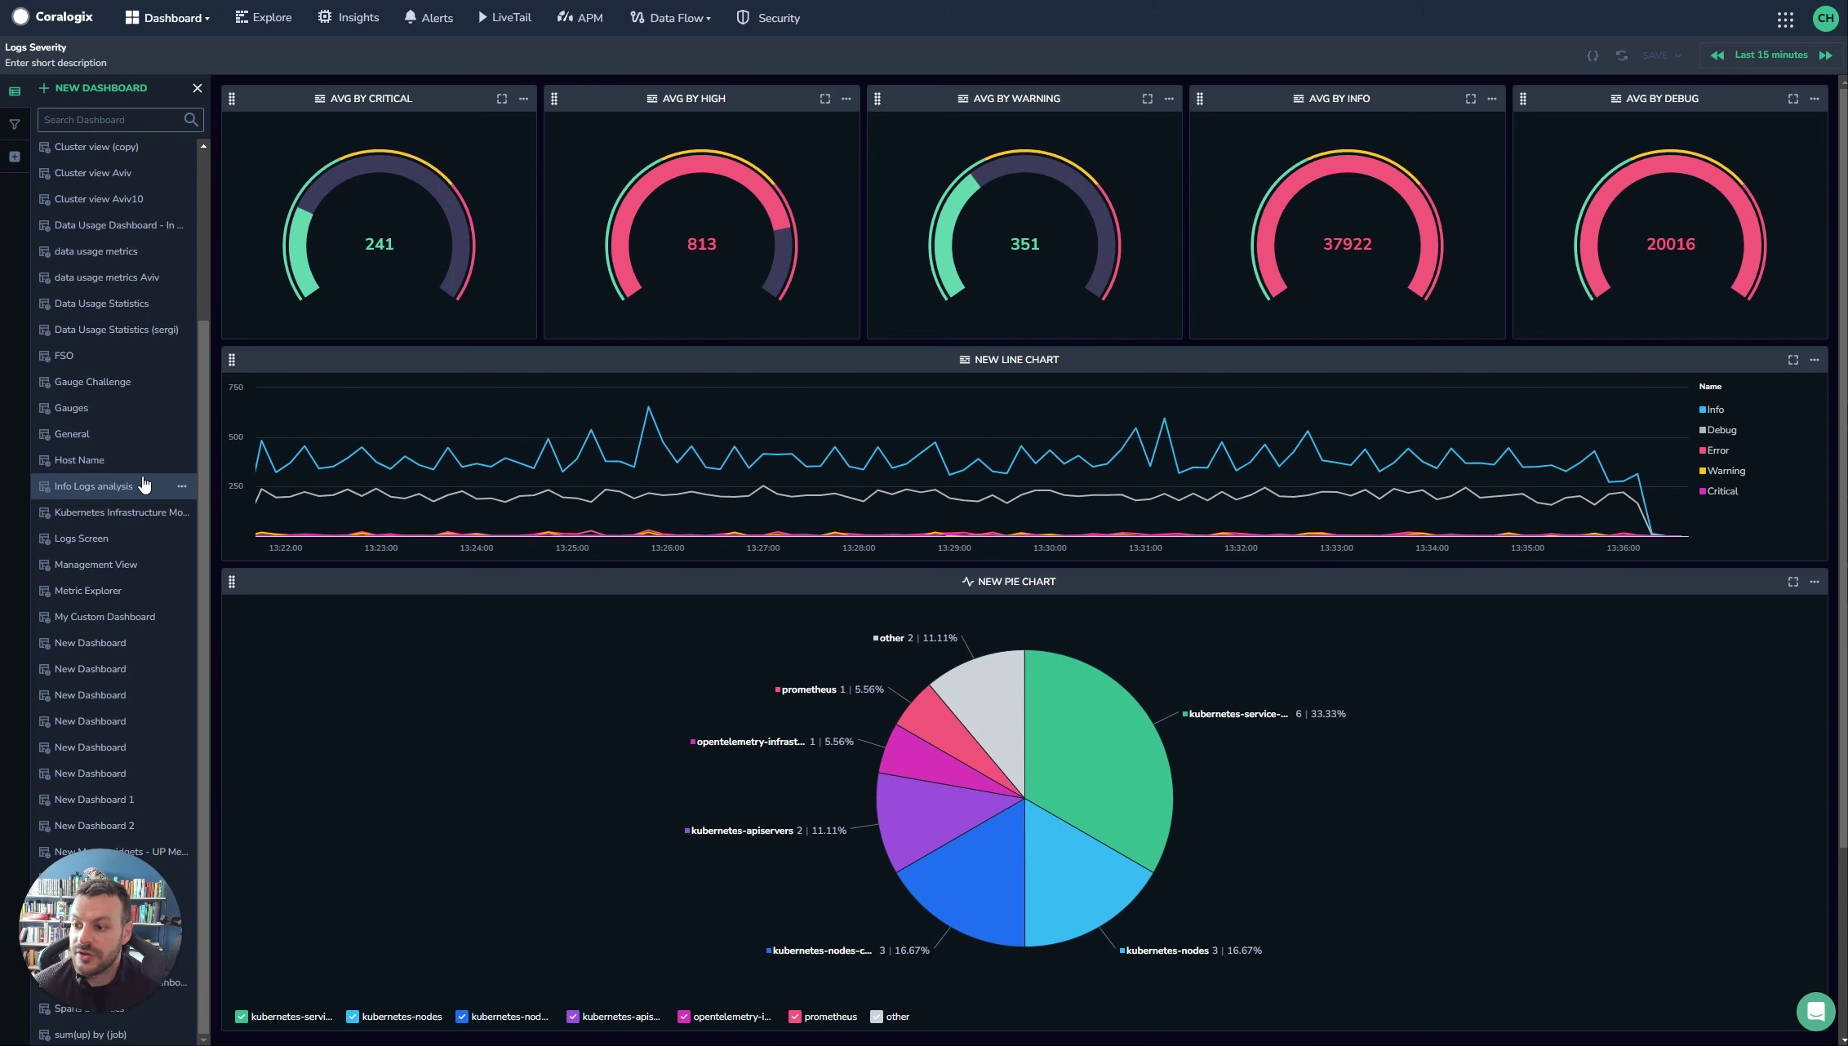
{"action": "left_click", "coordinate": [110, 300]}
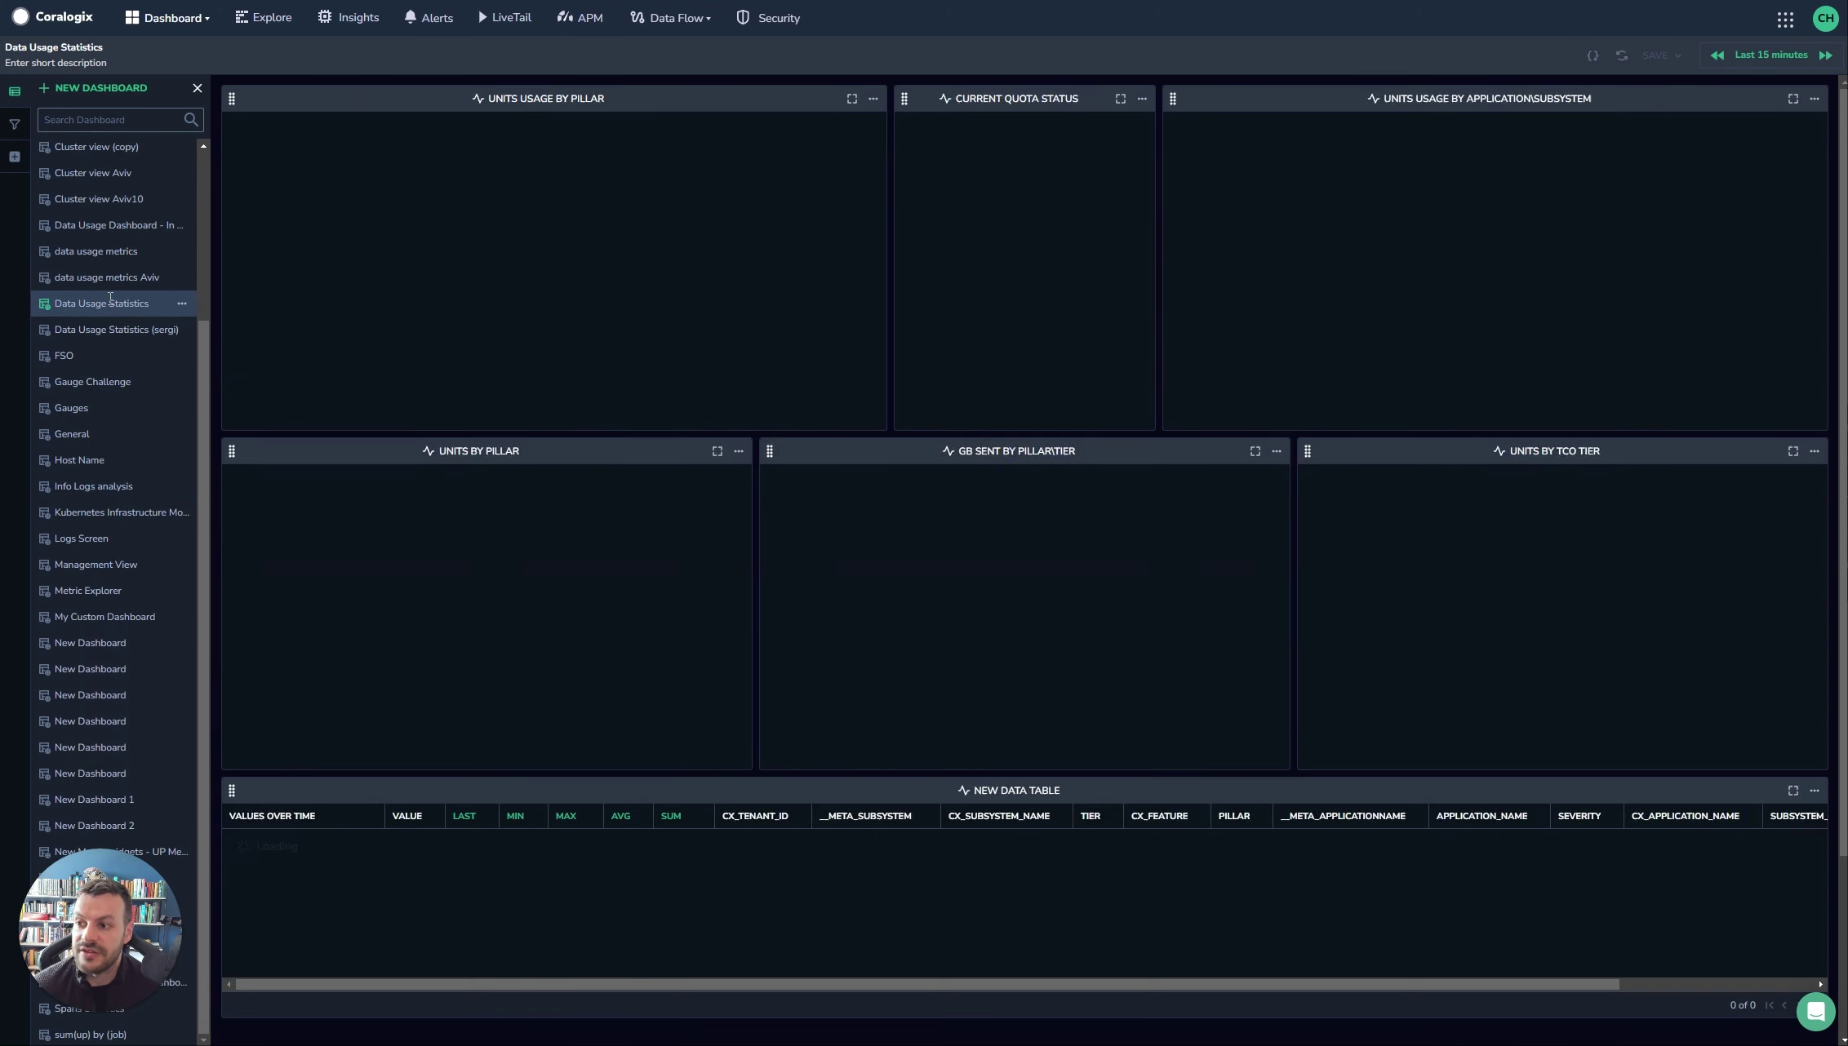
- View the Data Usage Statistics dashboard over the last 24 hours, last 7 days and last 30 minutes in turn
{"action": "left_click", "coordinate": [1746, 55]}
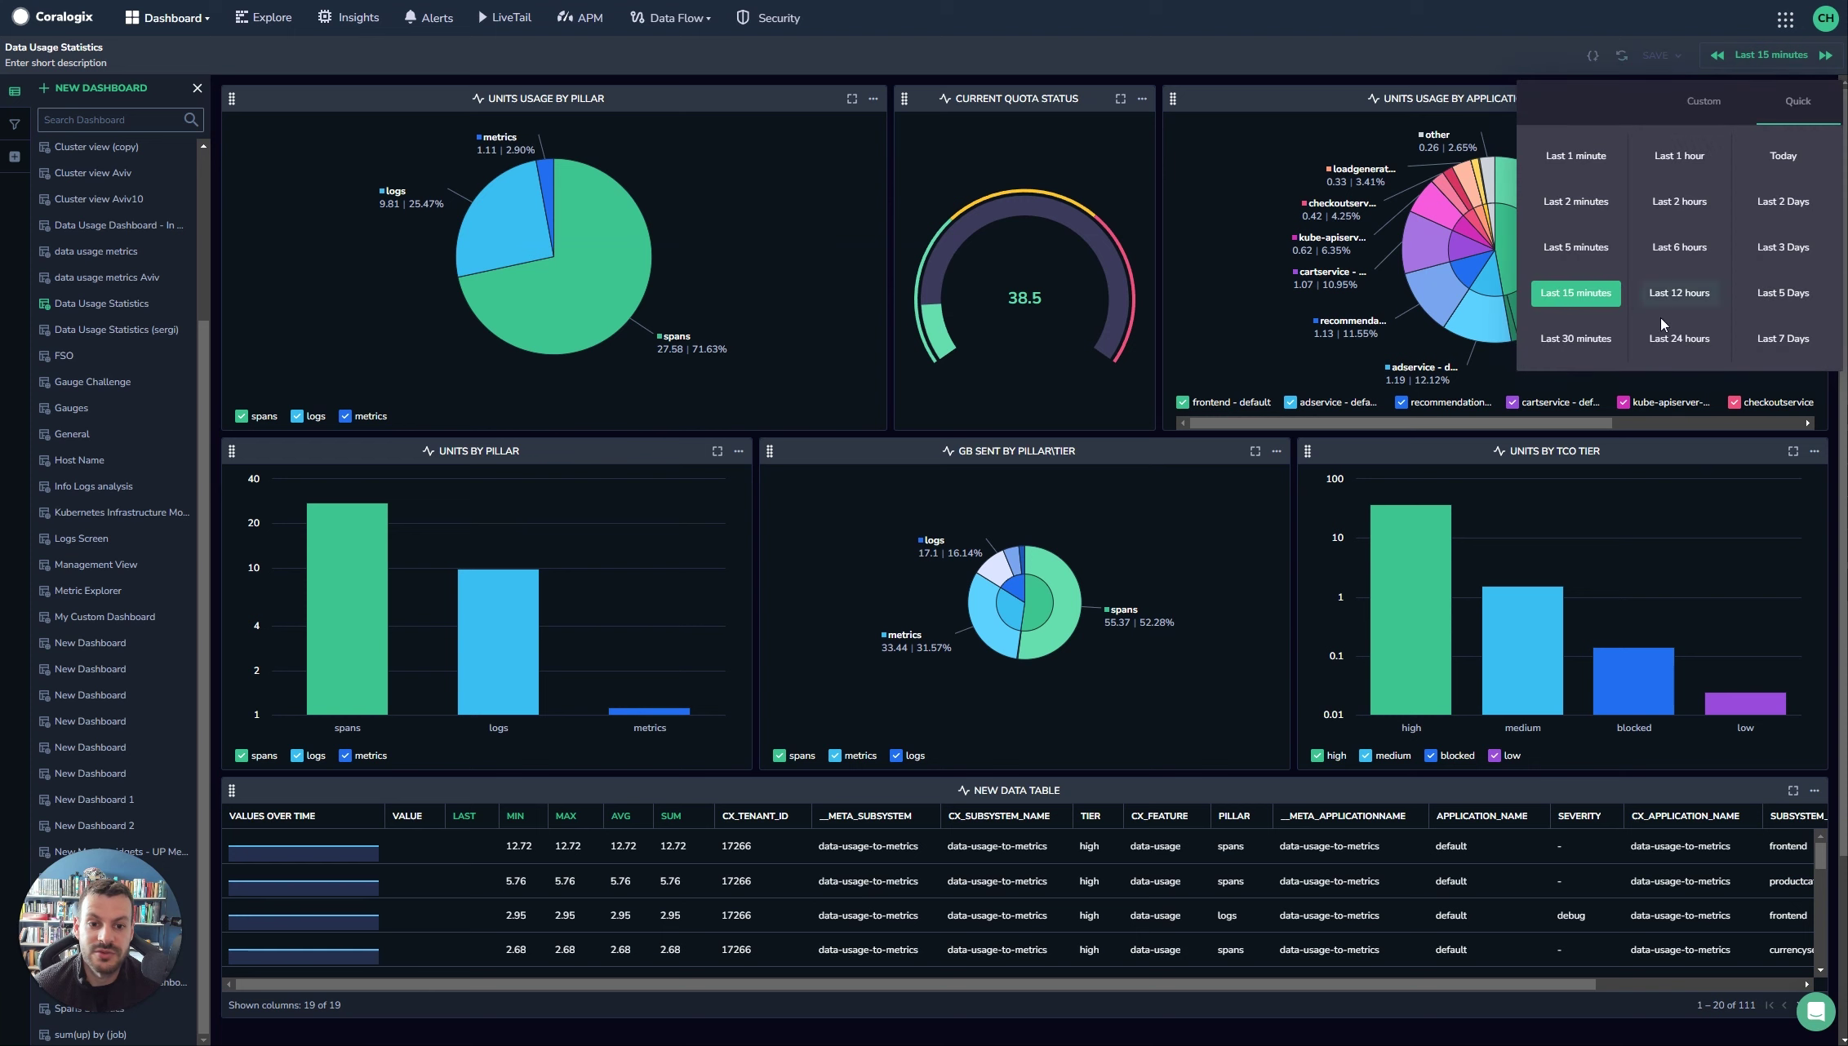
{"action": "left_click", "coordinate": [1677, 337]}
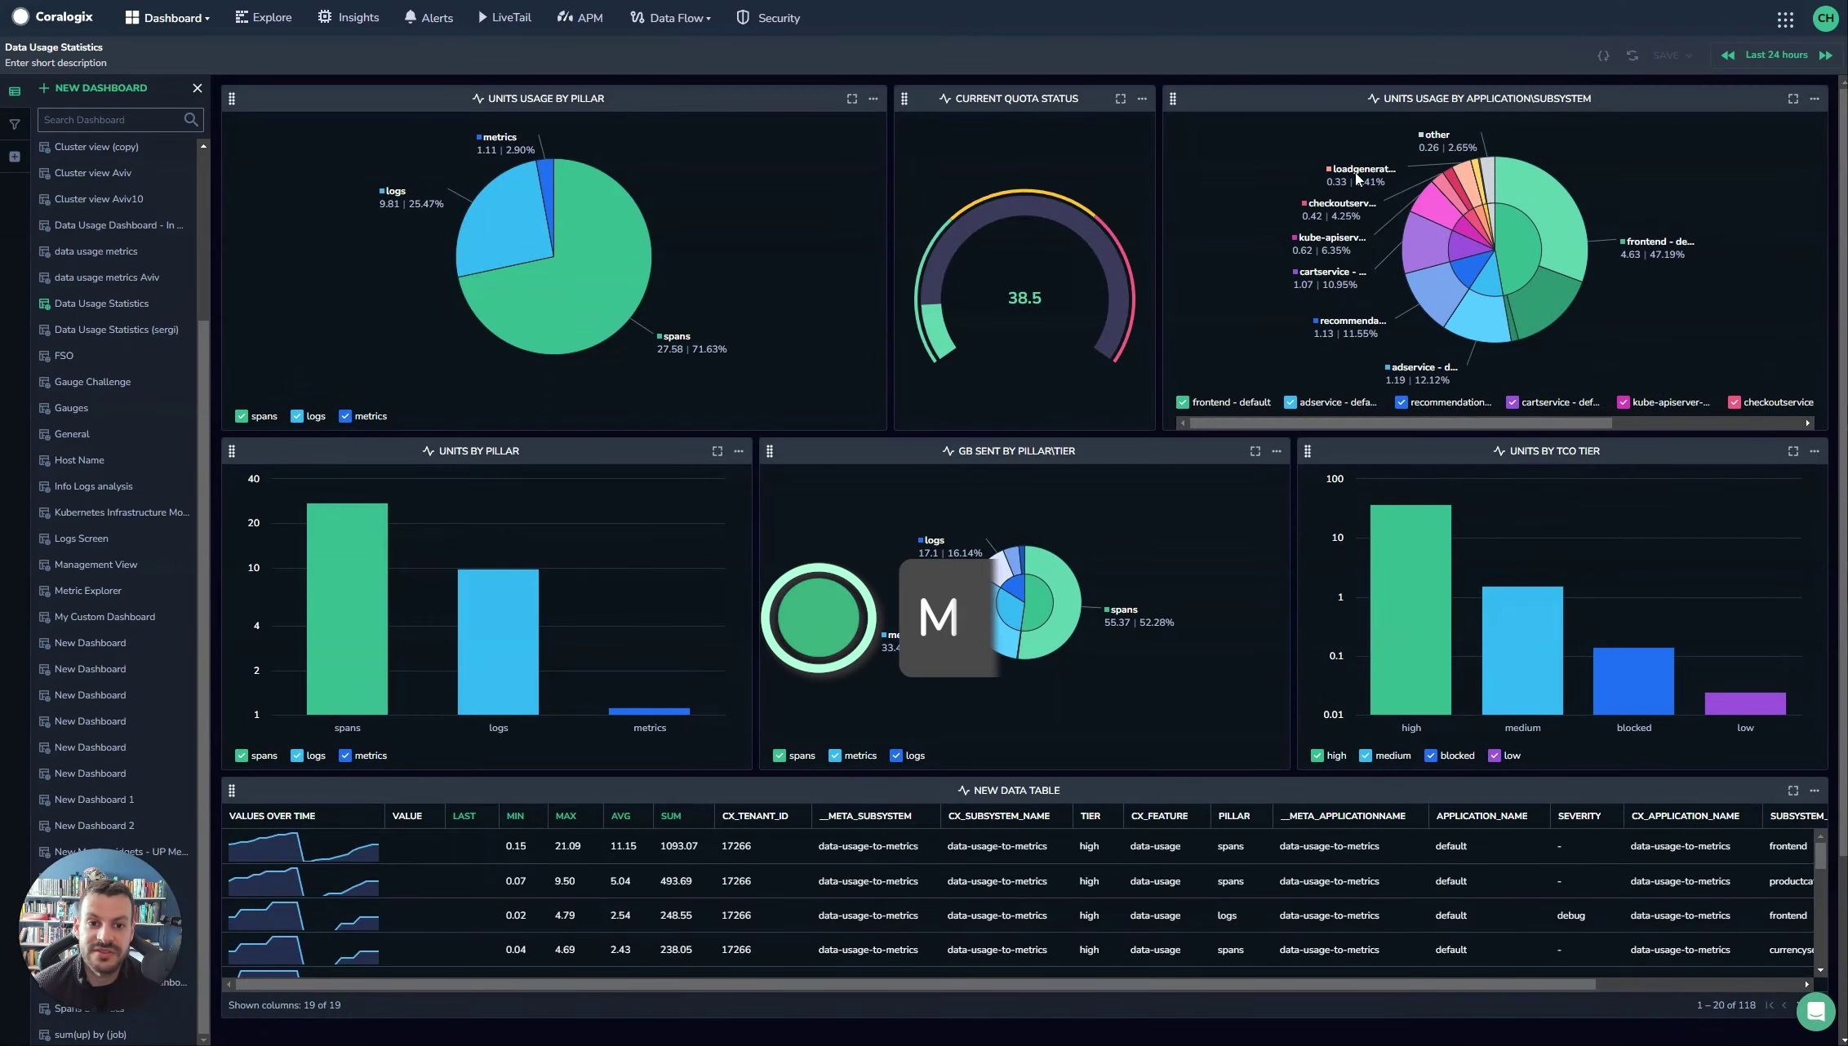
{"action": "left_click", "coordinate": [1776, 54]}
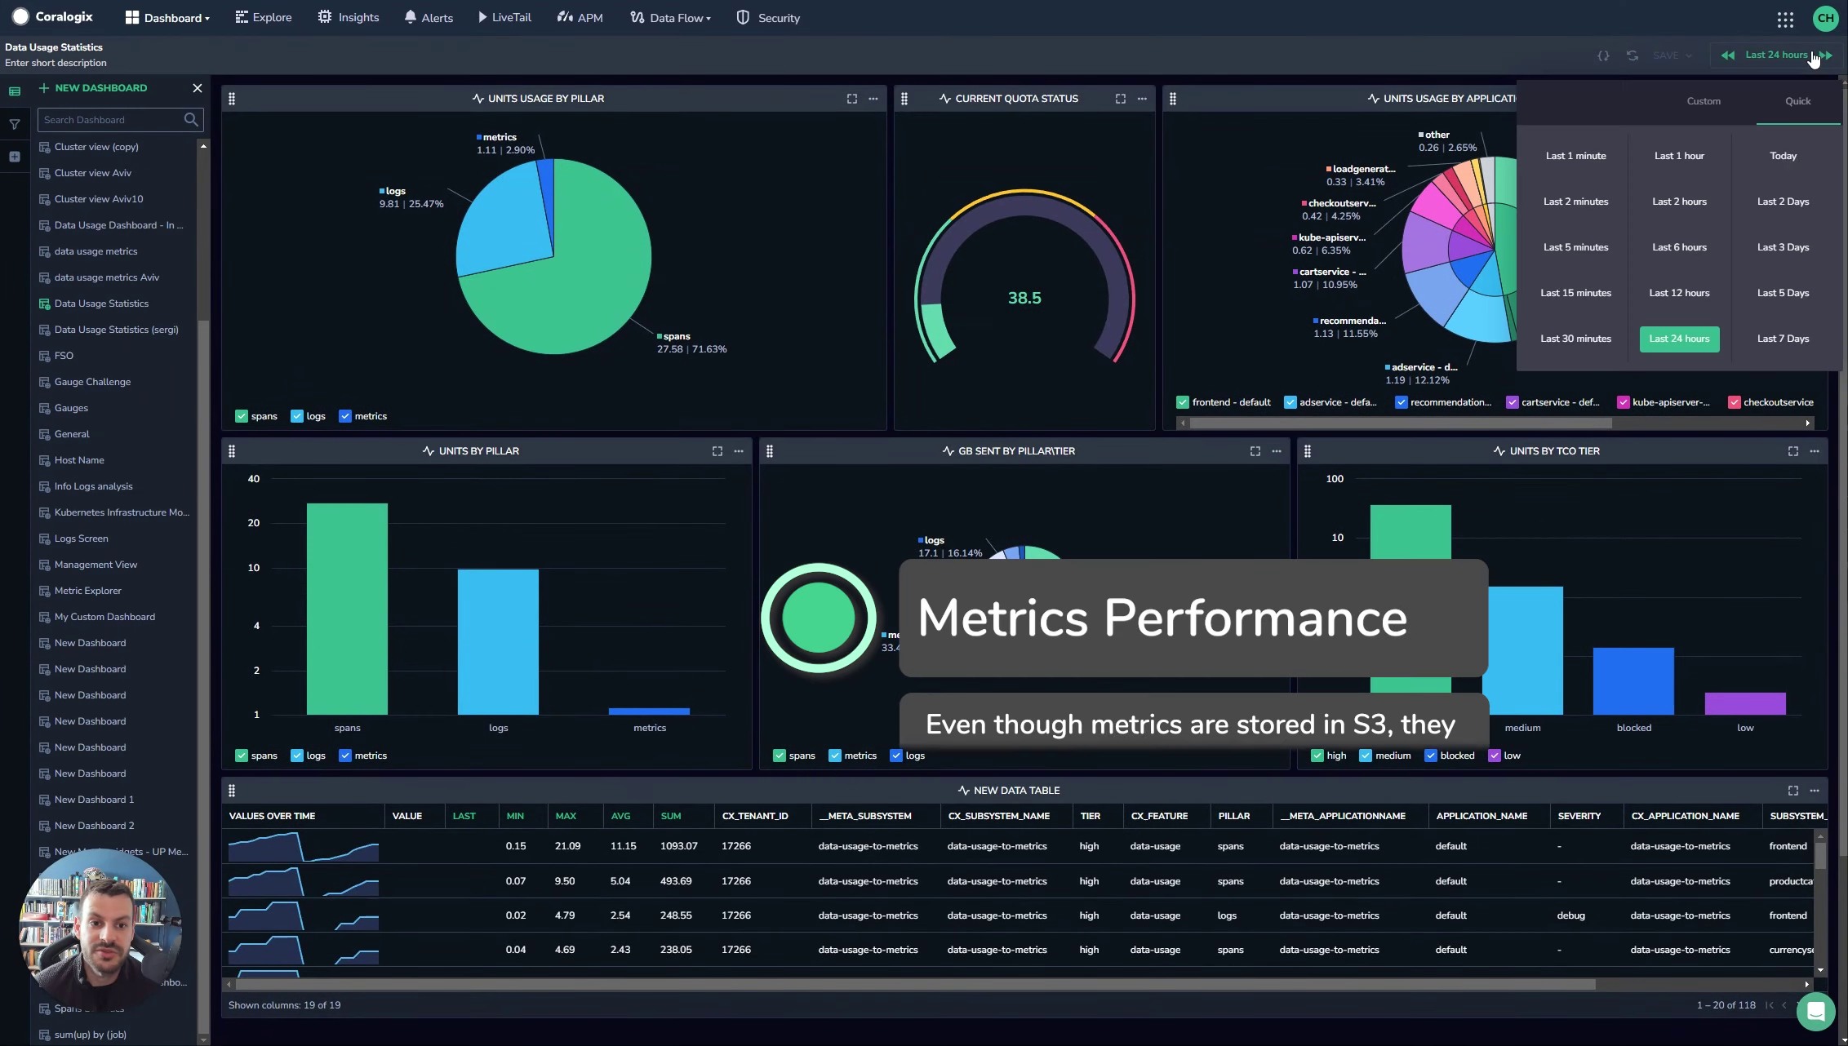
{"action": "left_click", "coordinate": [1773, 341]}
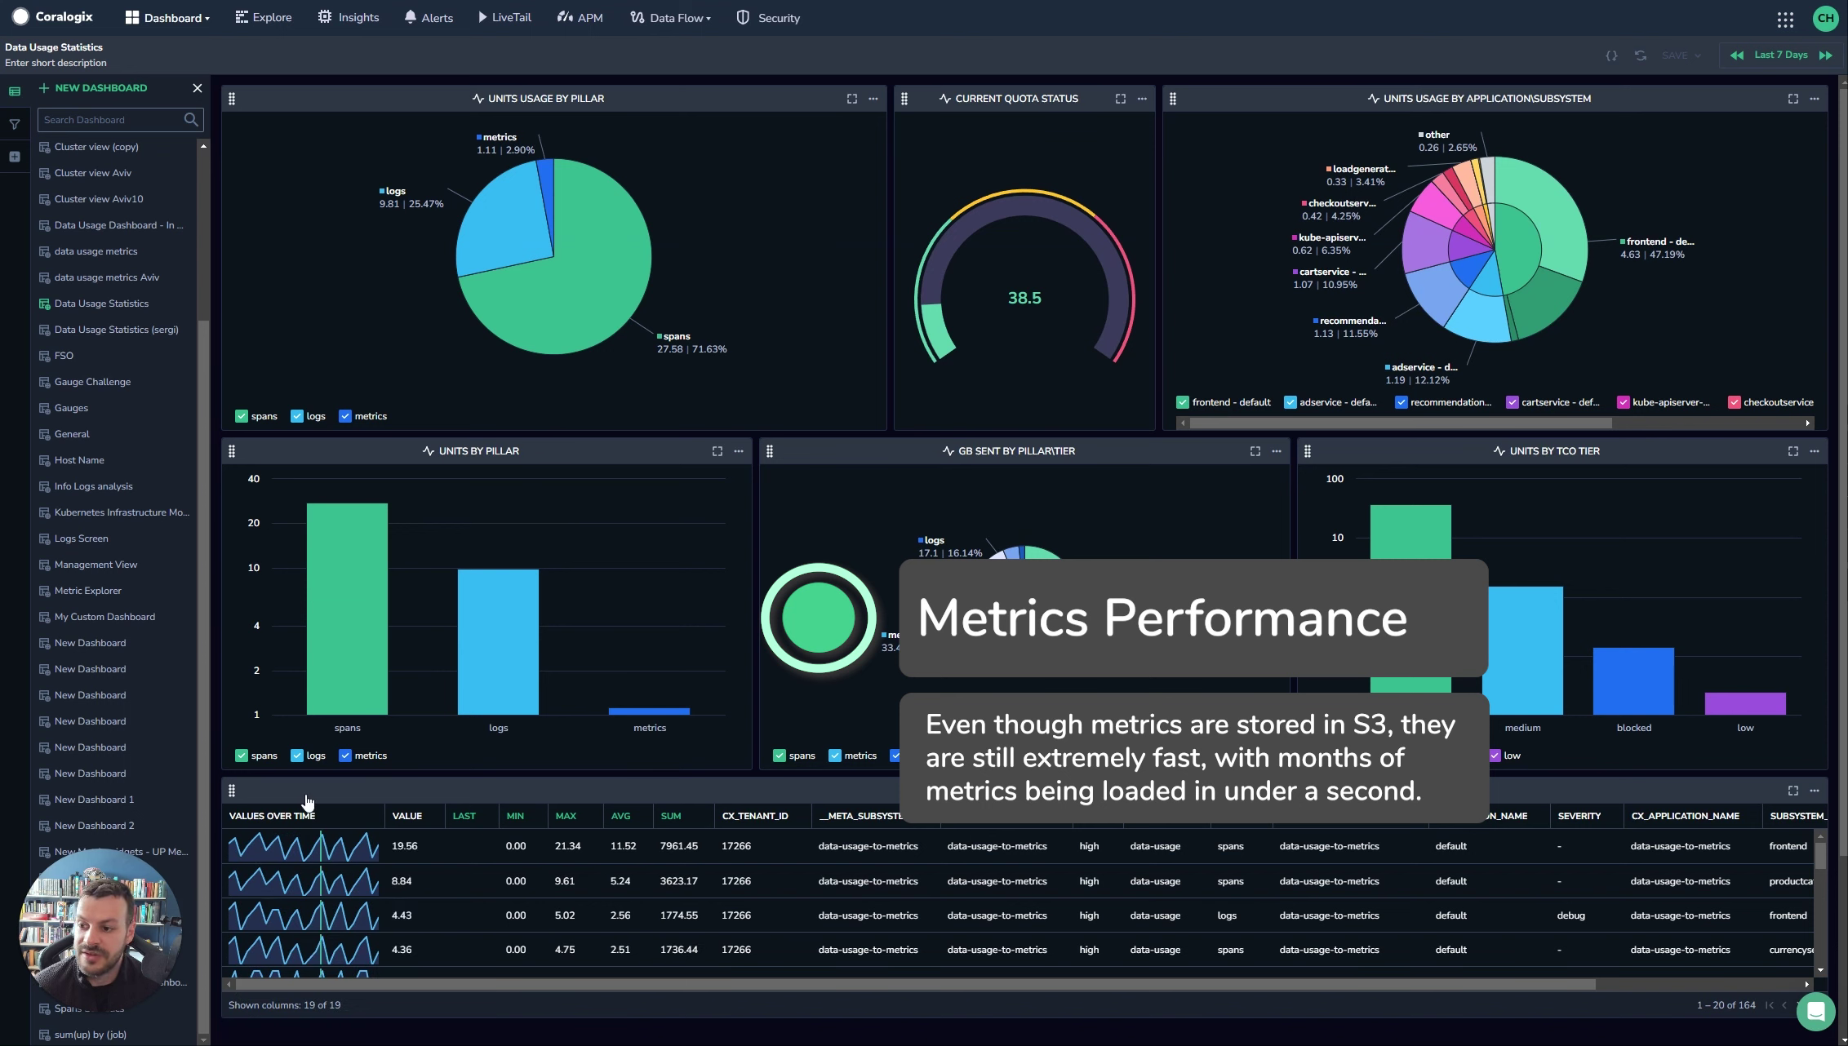
{"action": "mouse_move", "coordinate": [569, 552]}
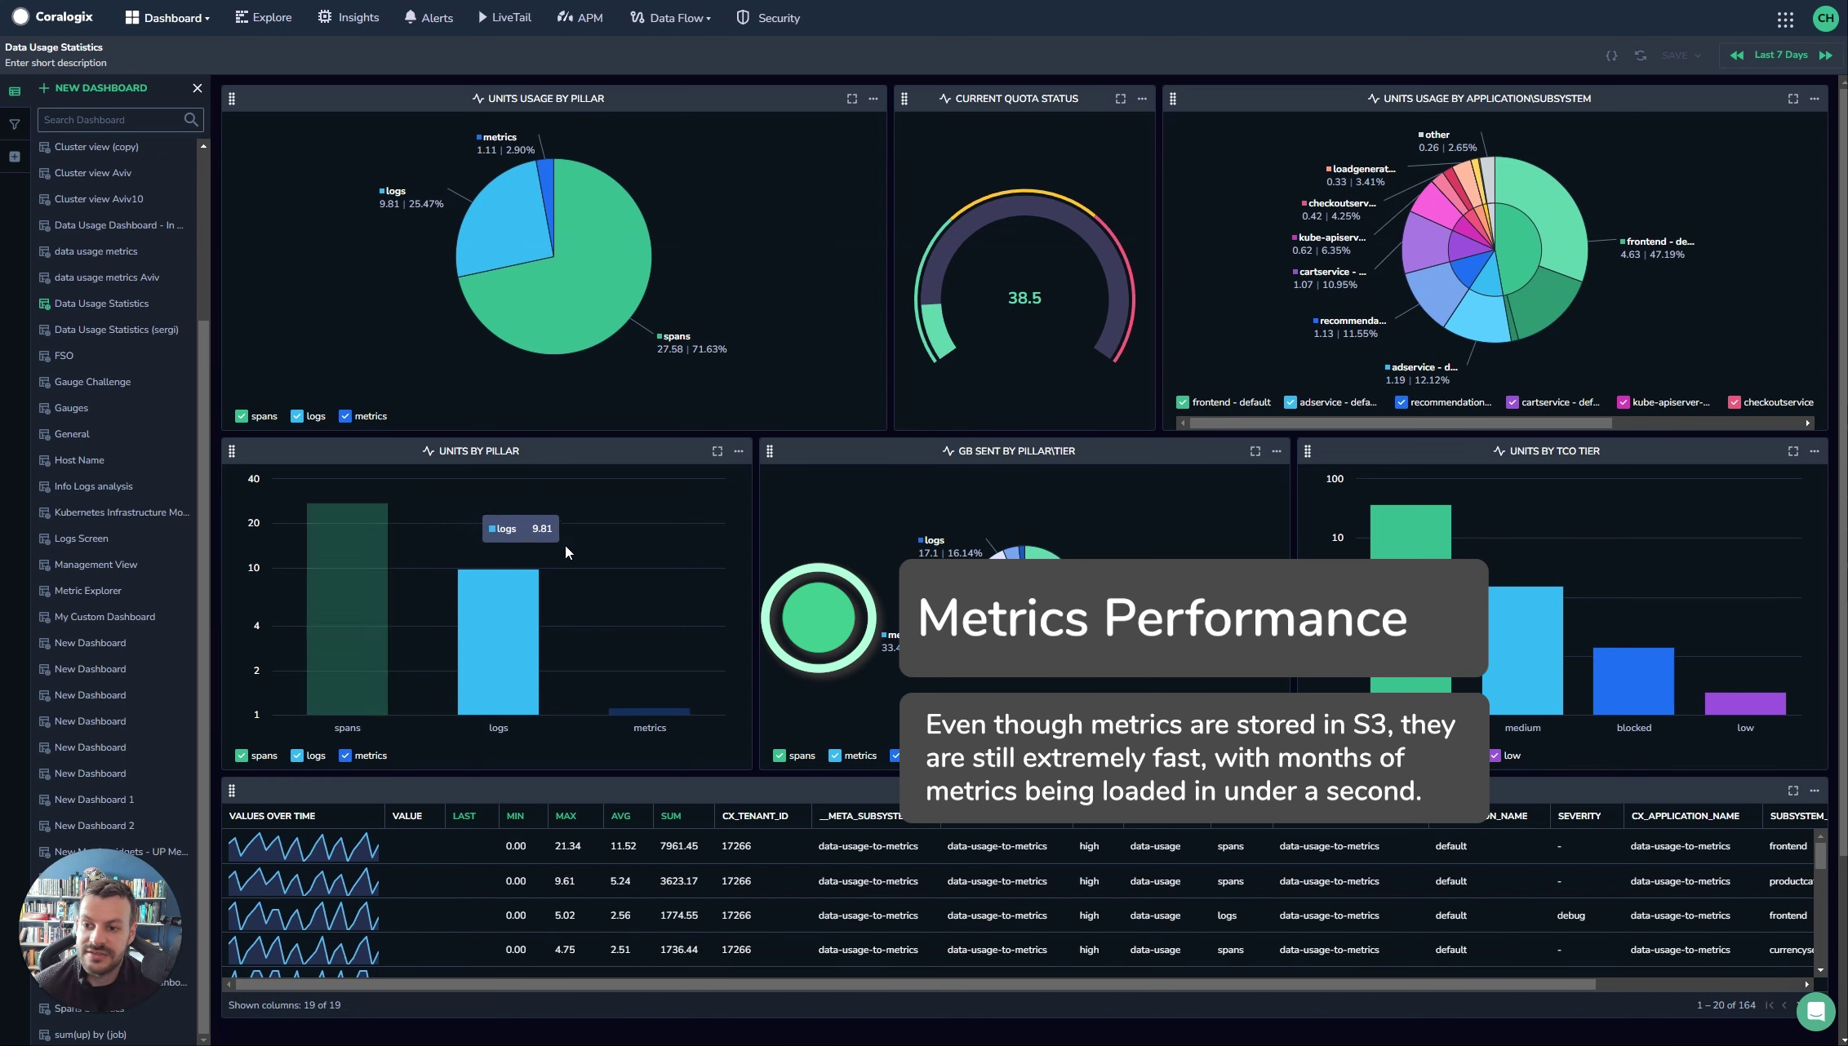
{"action": "left_click", "coordinate": [1776, 54]}
{"action": "left_click", "coordinate": [1576, 342]}
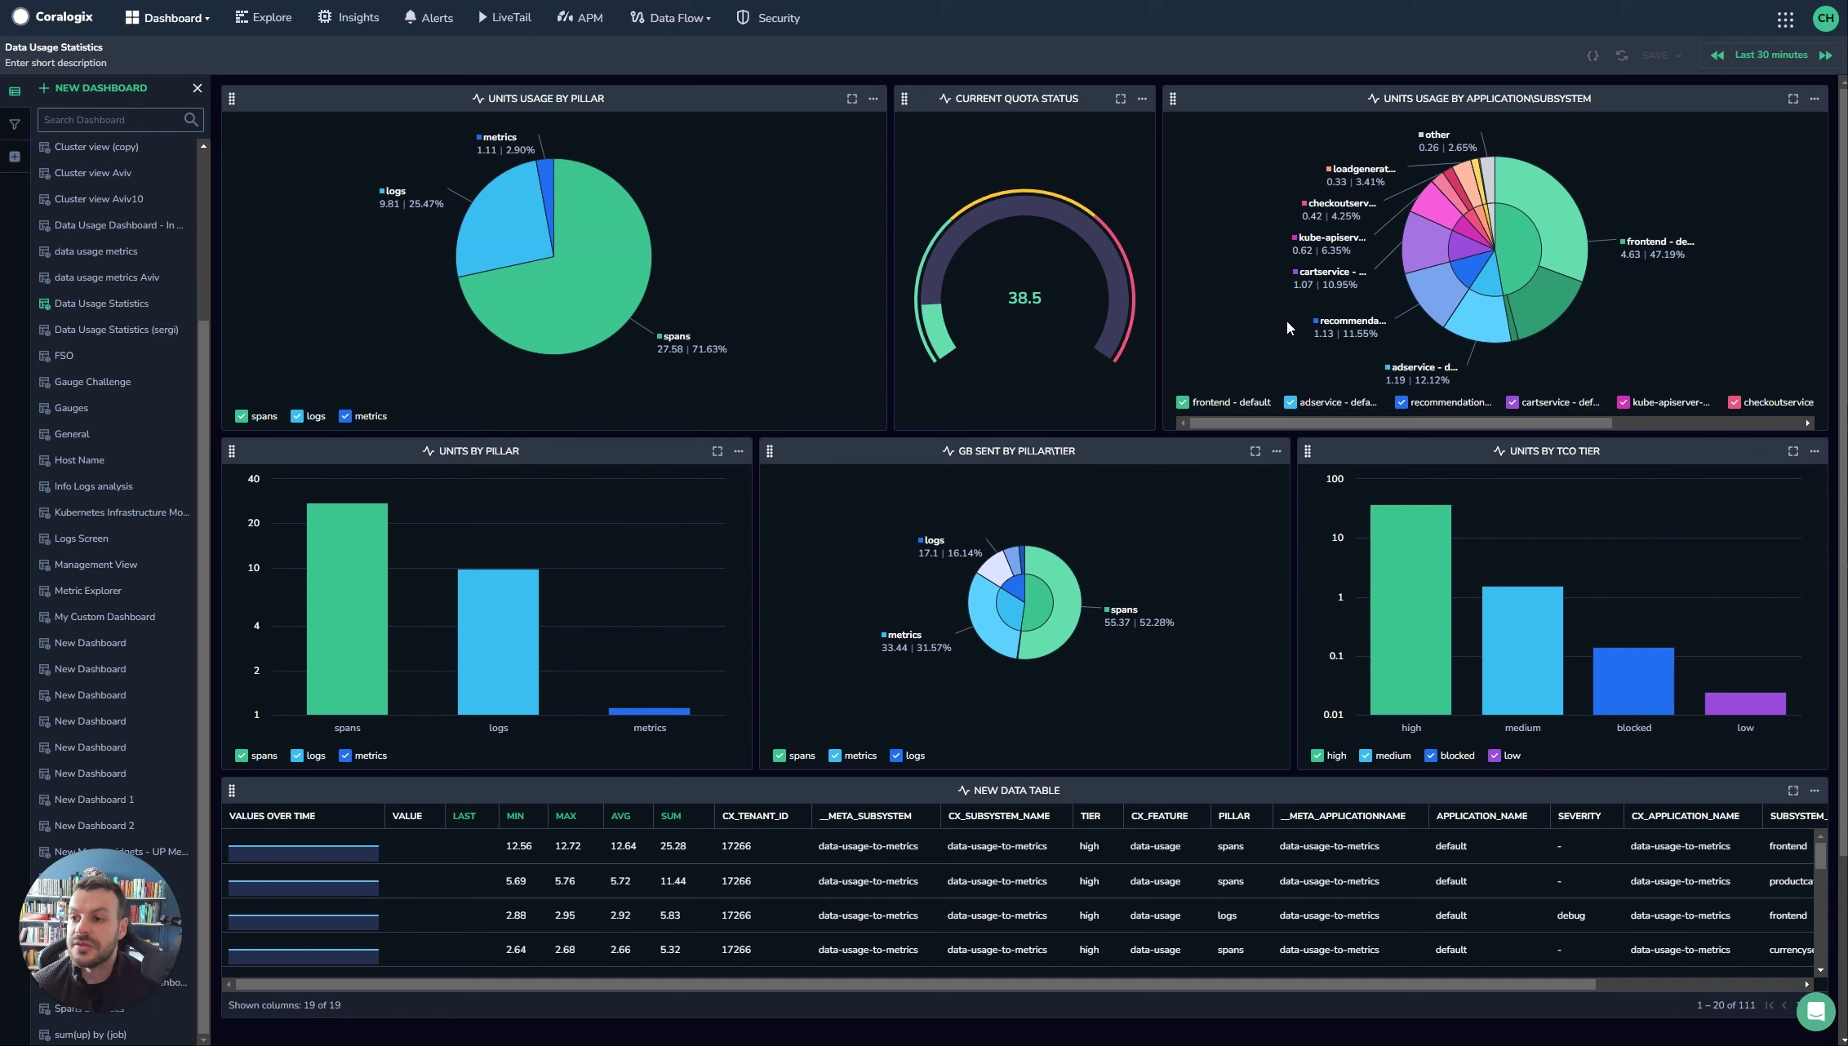
- Return to the archive setup page
{"action": "left_click", "coordinate": [674, 23]}
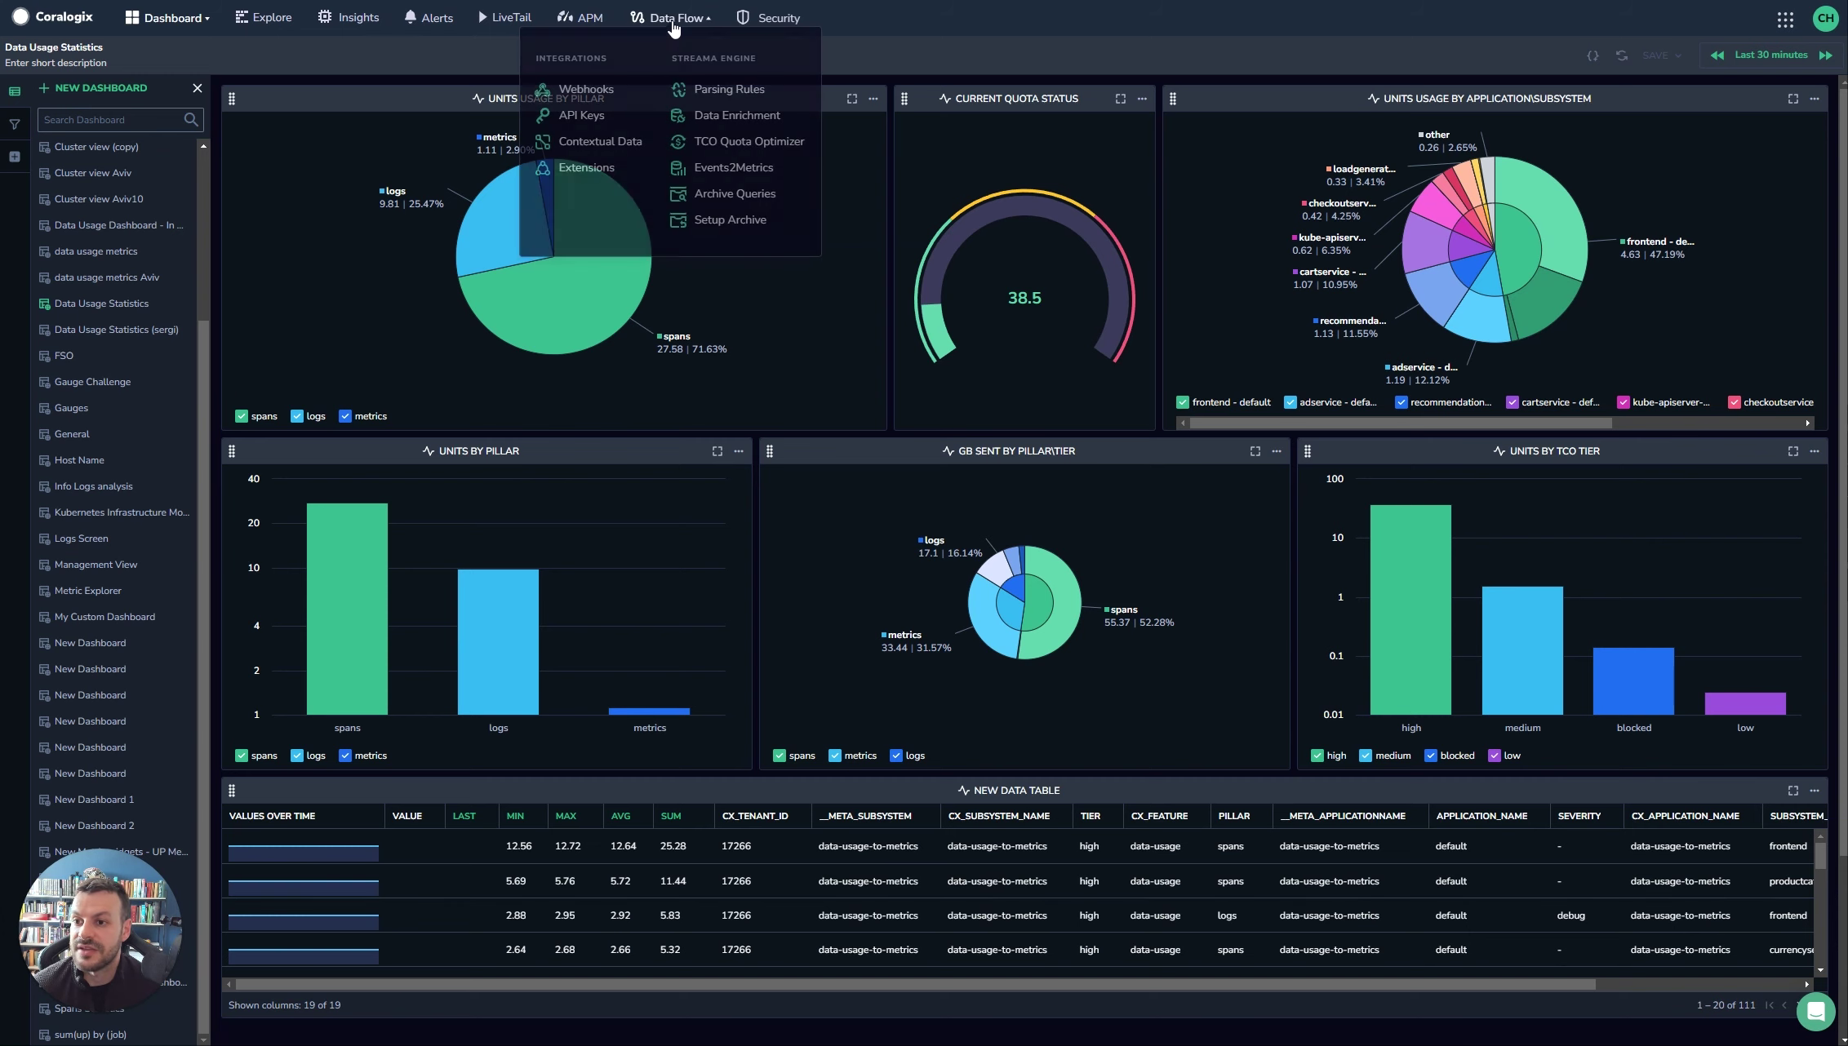
{"action": "left_click", "coordinate": [704, 220]}
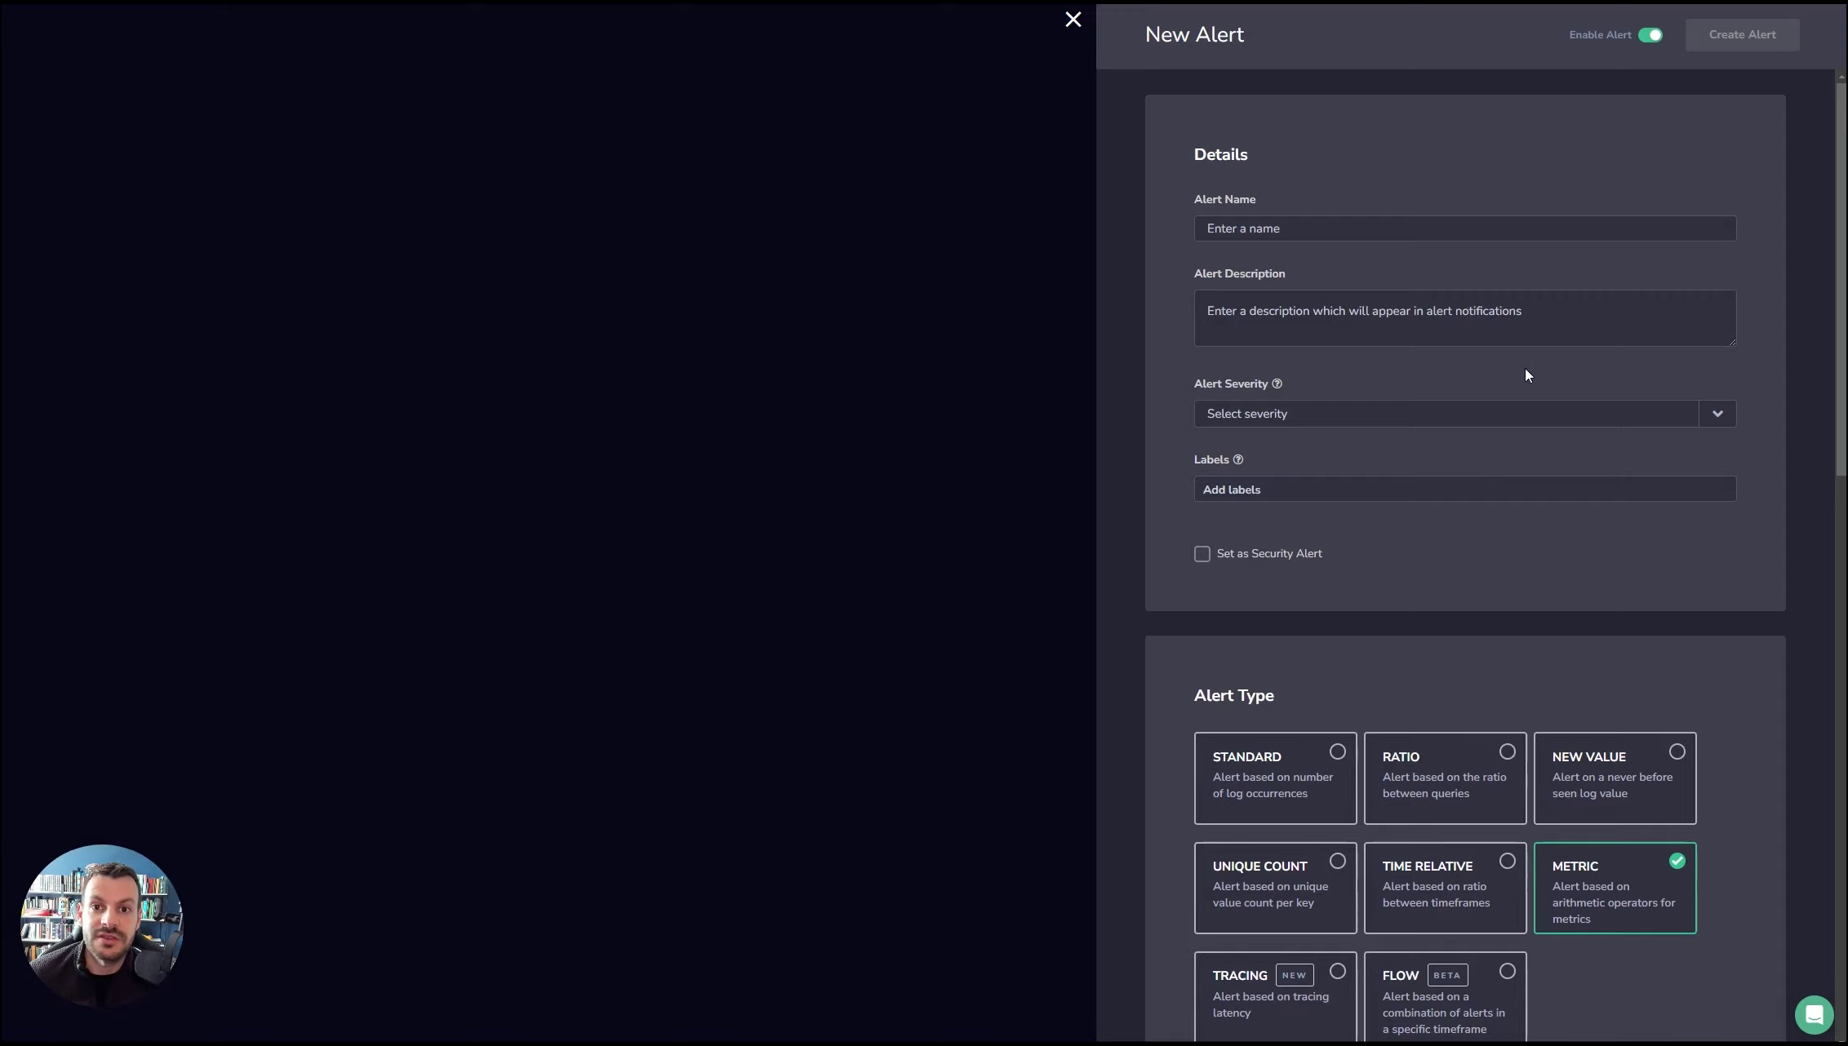
- Compare the new alert's Time Relative, Unique Count, Standard, Ratio and New Value types, ending on Metric
{"action": "scroll", "coordinate": [1542, 377], "scroll_direction": "down", "scroll_amount": 5}
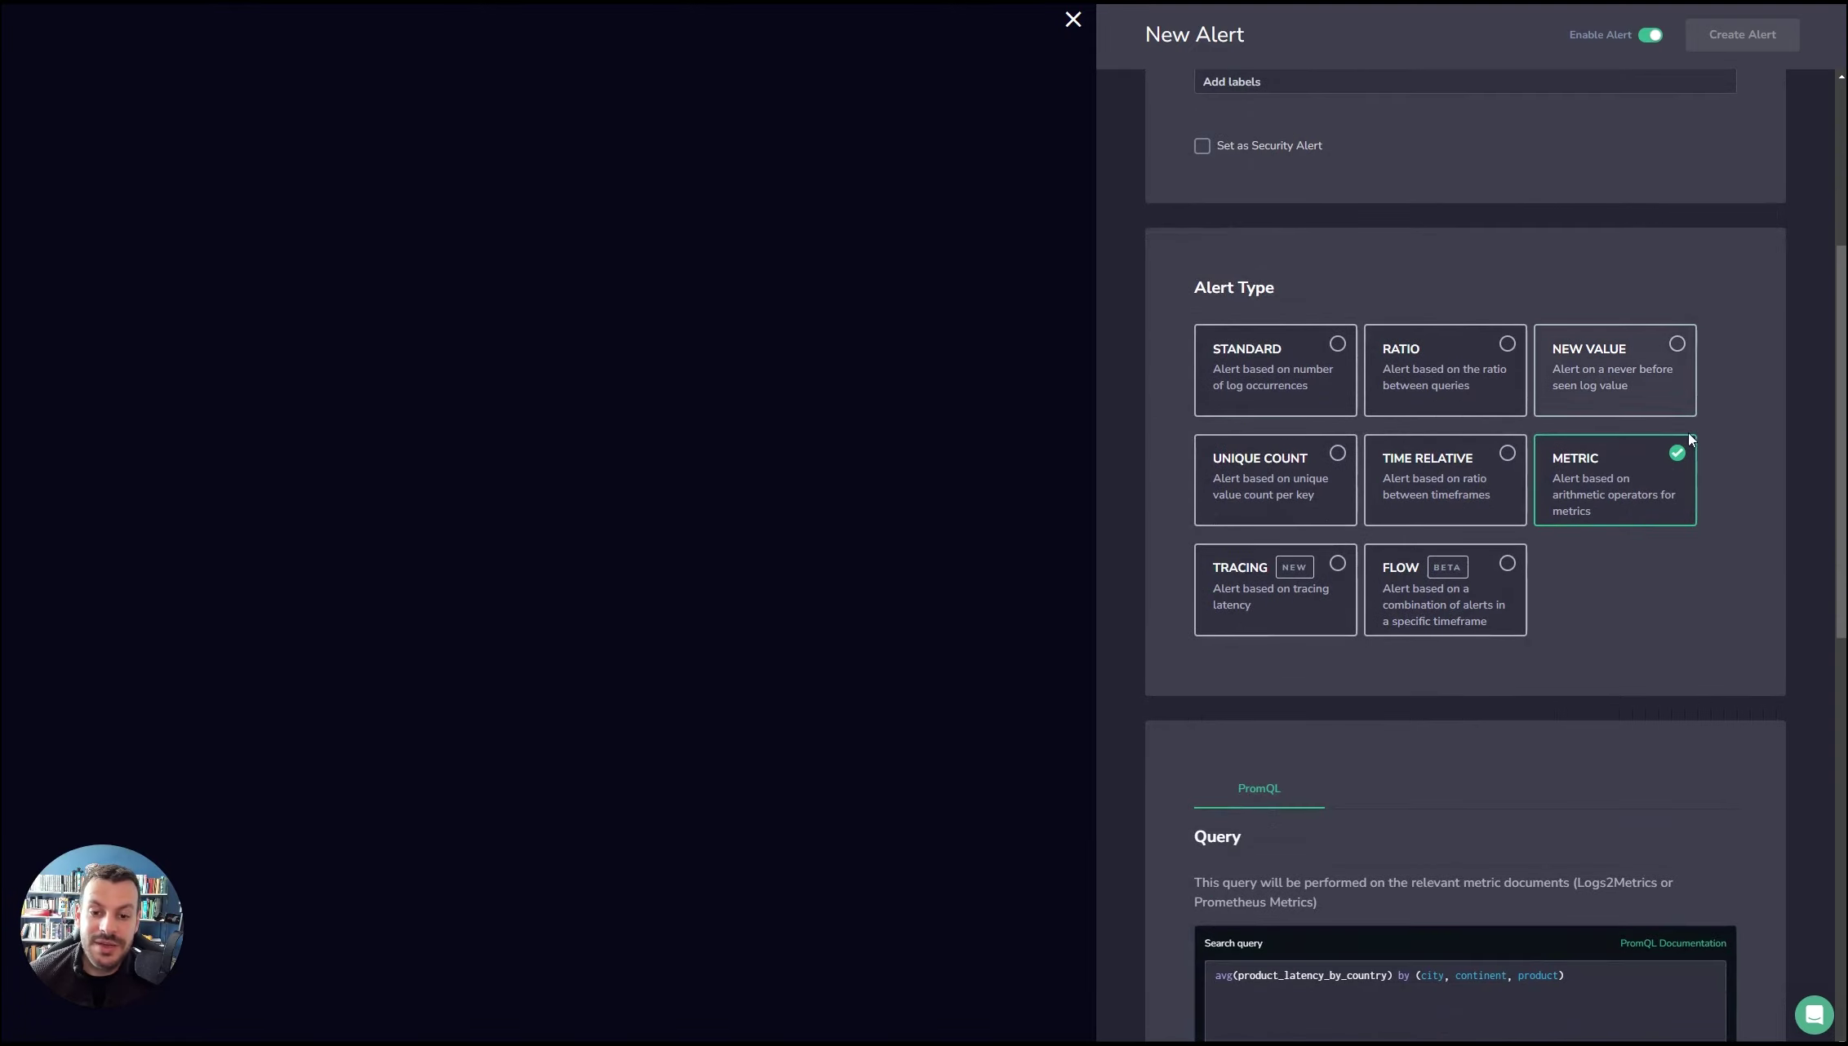
{"action": "scroll", "coordinate": [1497, 256], "scroll_direction": "down", "scroll_amount": 6}
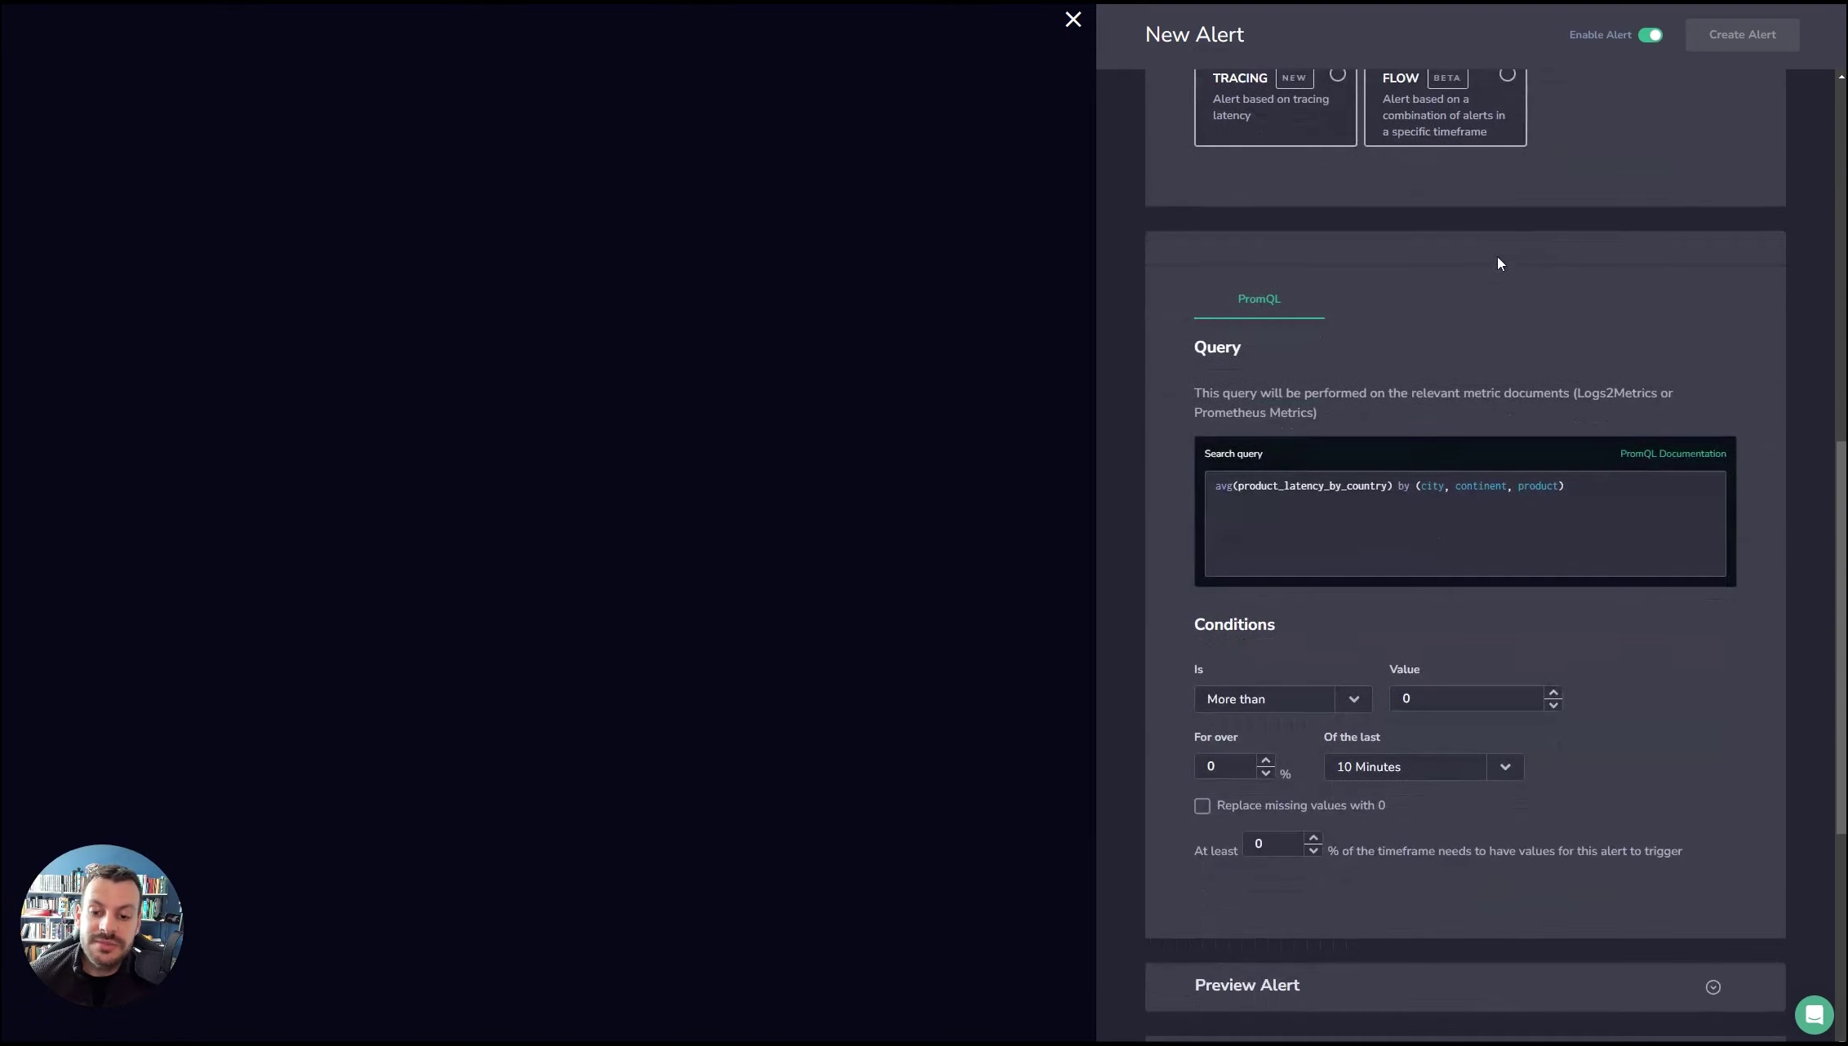
{"action": "scroll", "coordinate": [1526, 294], "scroll_direction": "up", "scroll_amount": 3}
{"action": "left_click", "coordinate": [1440, 269]}
{"action": "left_click", "coordinate": [1229, 244]}
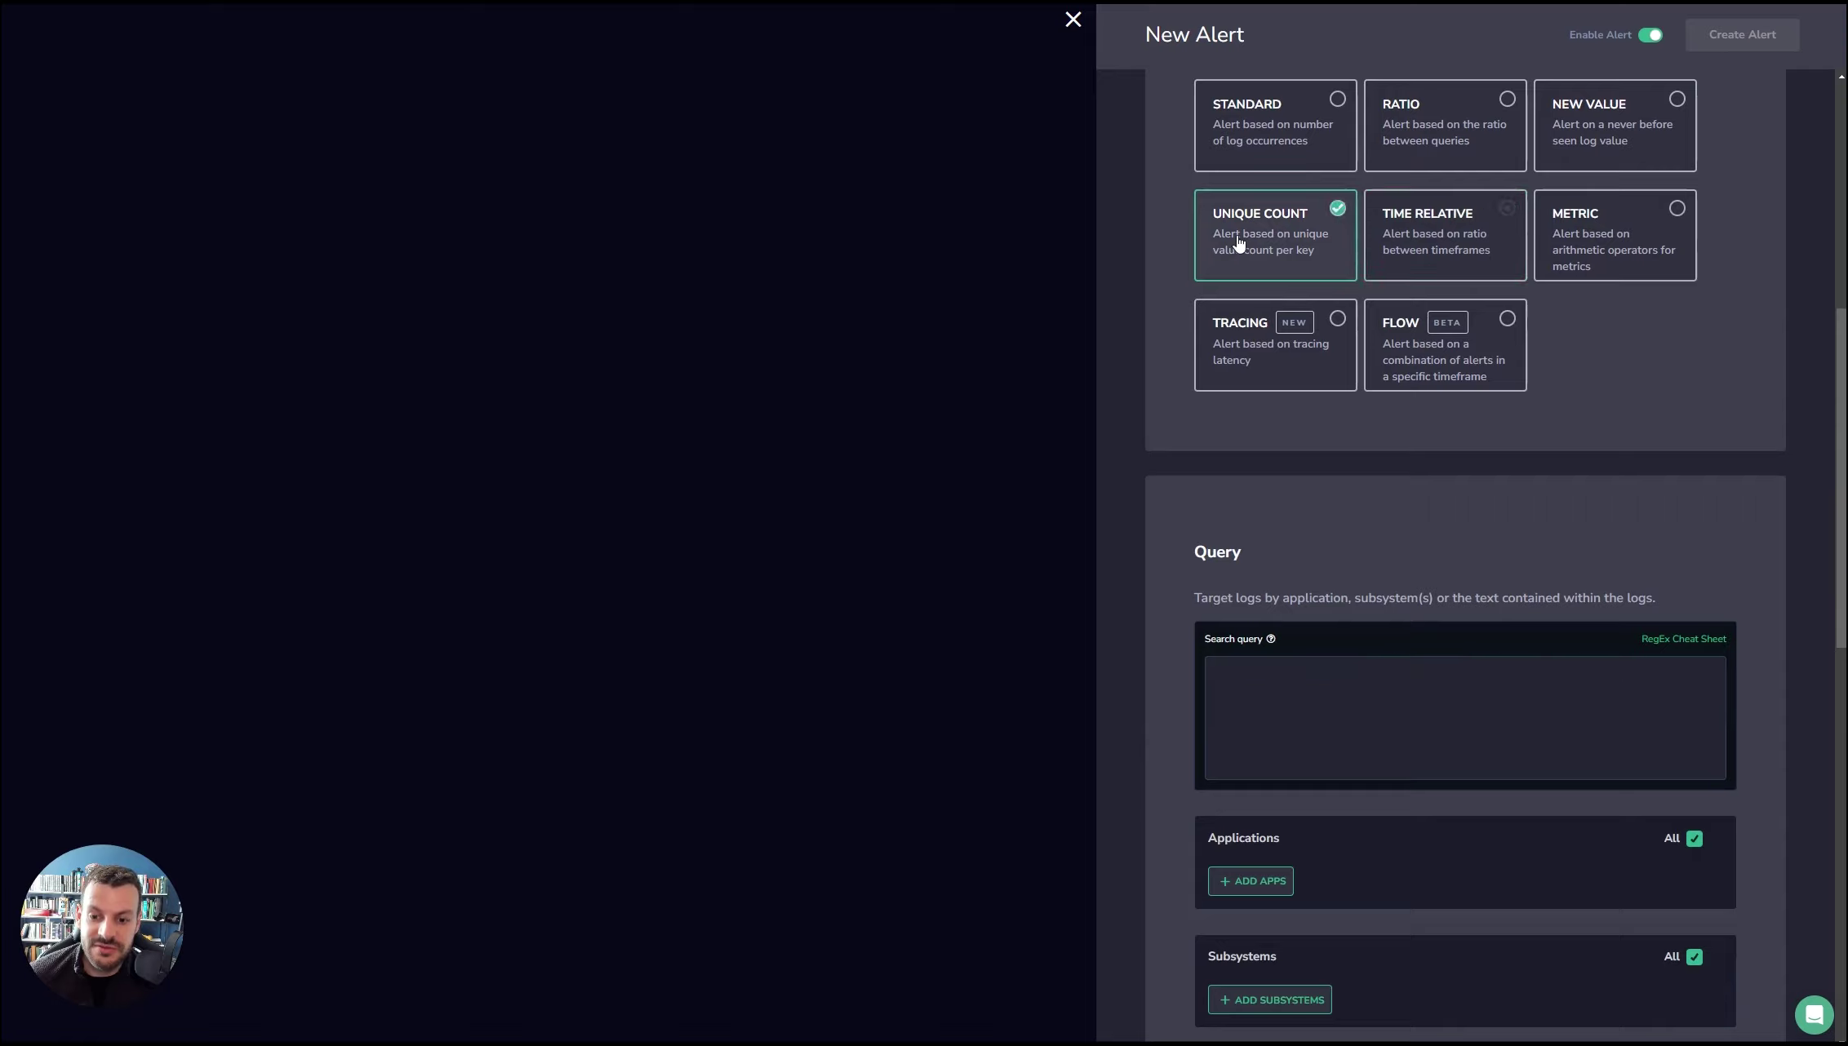
{"action": "left_click", "coordinate": [1238, 155]}
{"action": "left_click", "coordinate": [1408, 148]}
{"action": "left_click", "coordinate": [1553, 147]}
{"action": "left_click", "coordinate": [1610, 247]}
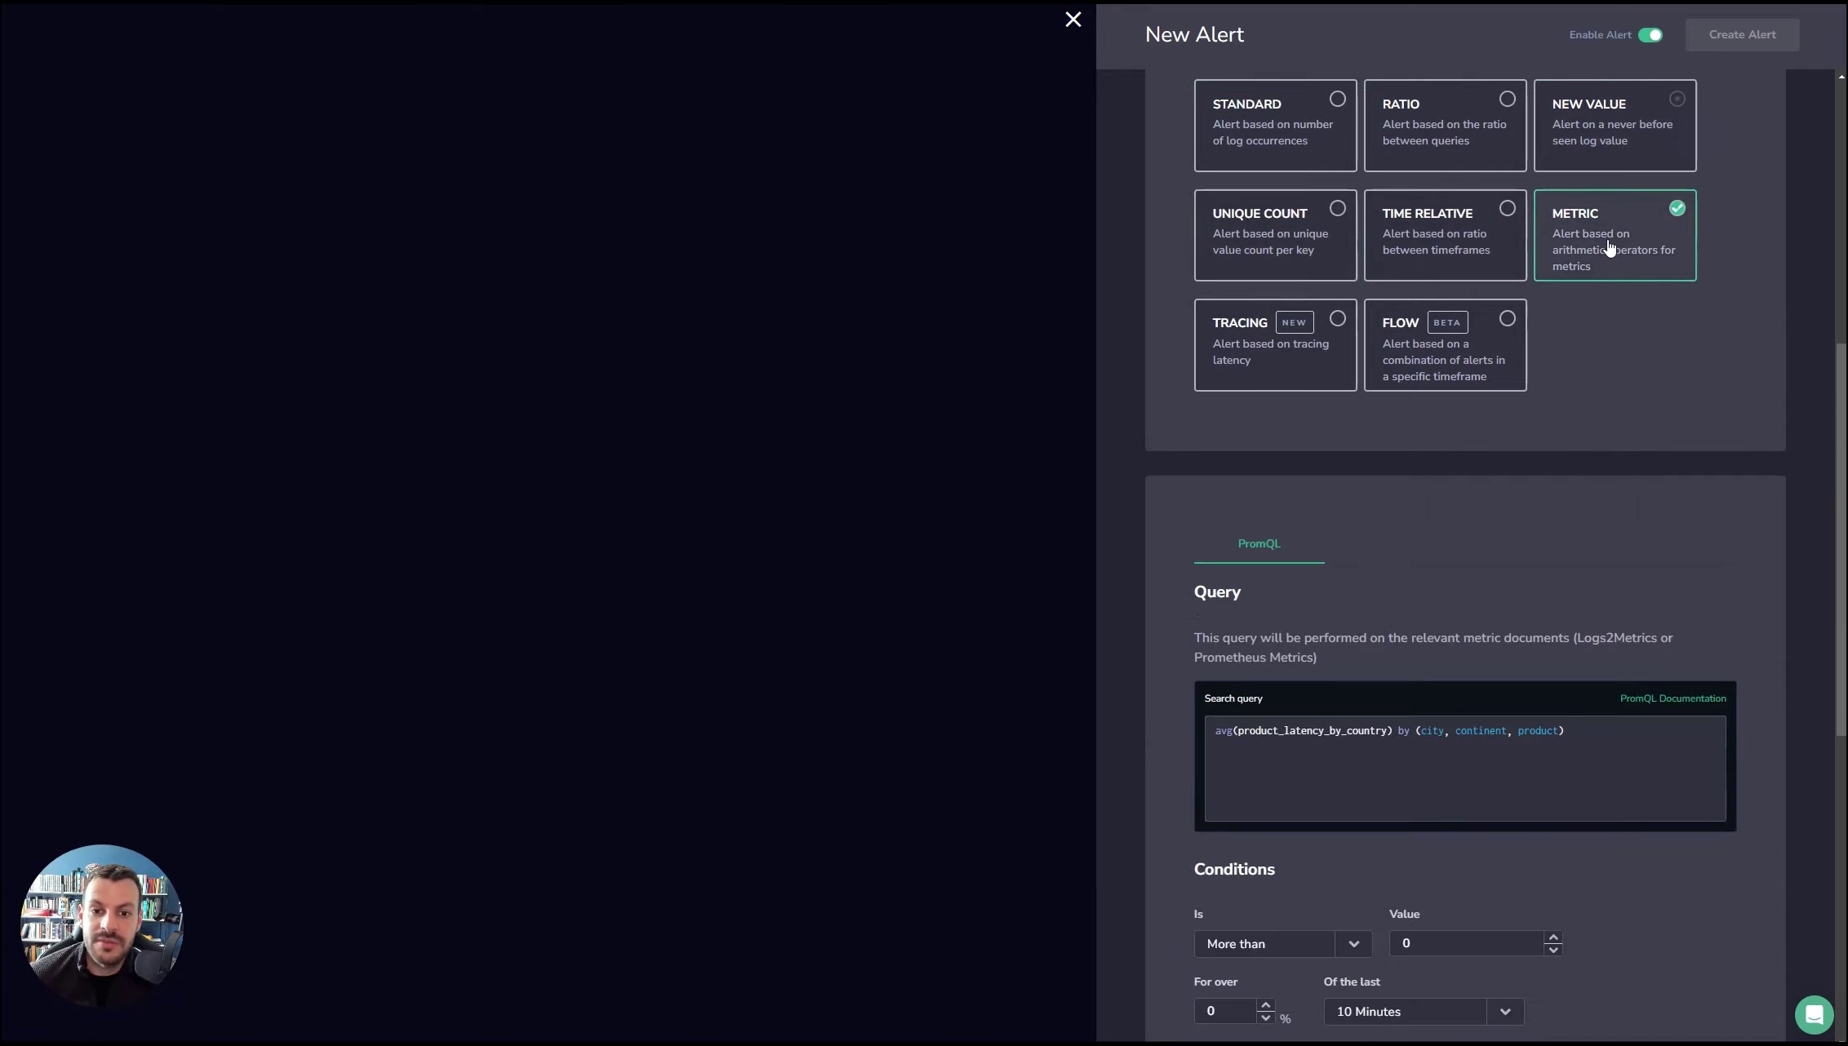
- Examine the metric alert's conditions and highlight its query avg(product_latency_by_country) by (city, continent, product)
{"action": "scroll", "coordinate": [1624, 430], "scroll_direction": "down", "scroll_amount": 6}
{"action": "scroll", "coordinate": [1543, 379], "scroll_direction": "up", "scroll_amount": 4}
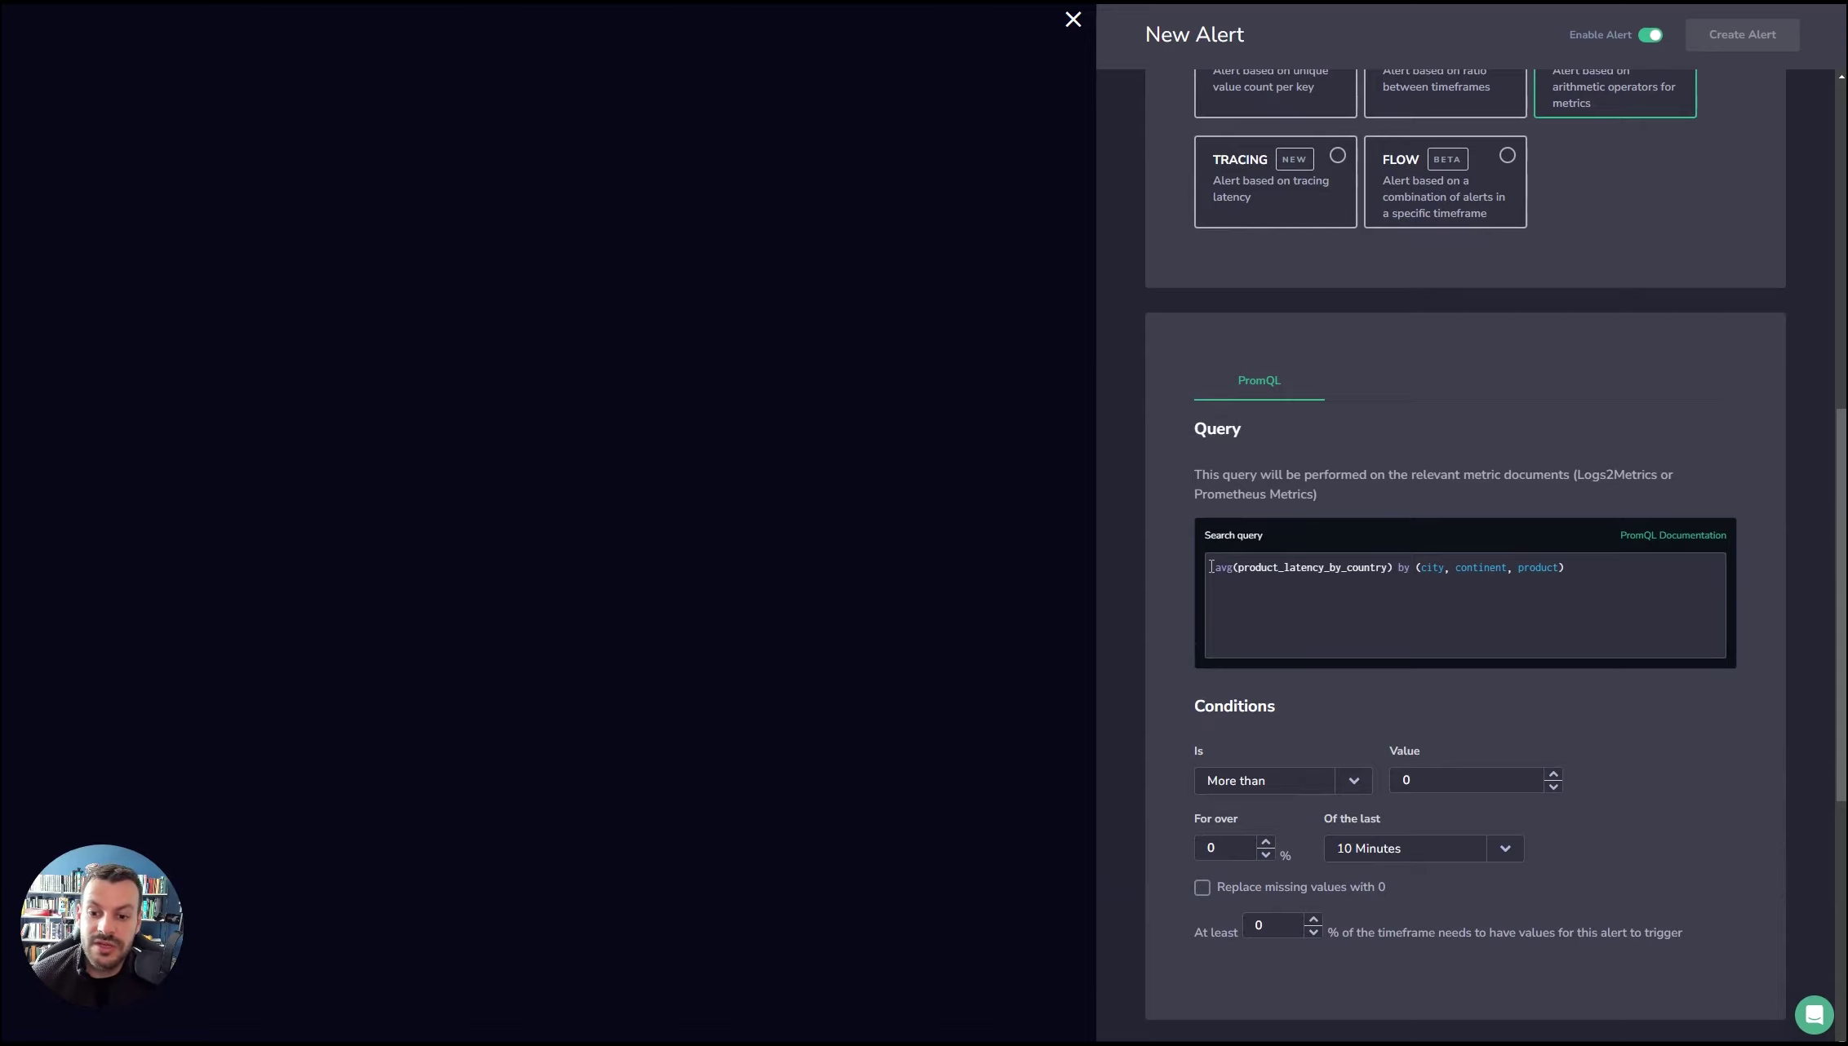
{"action": "left_click_drag", "start_coordinate": [1211, 567], "coordinate": [1575, 569]}
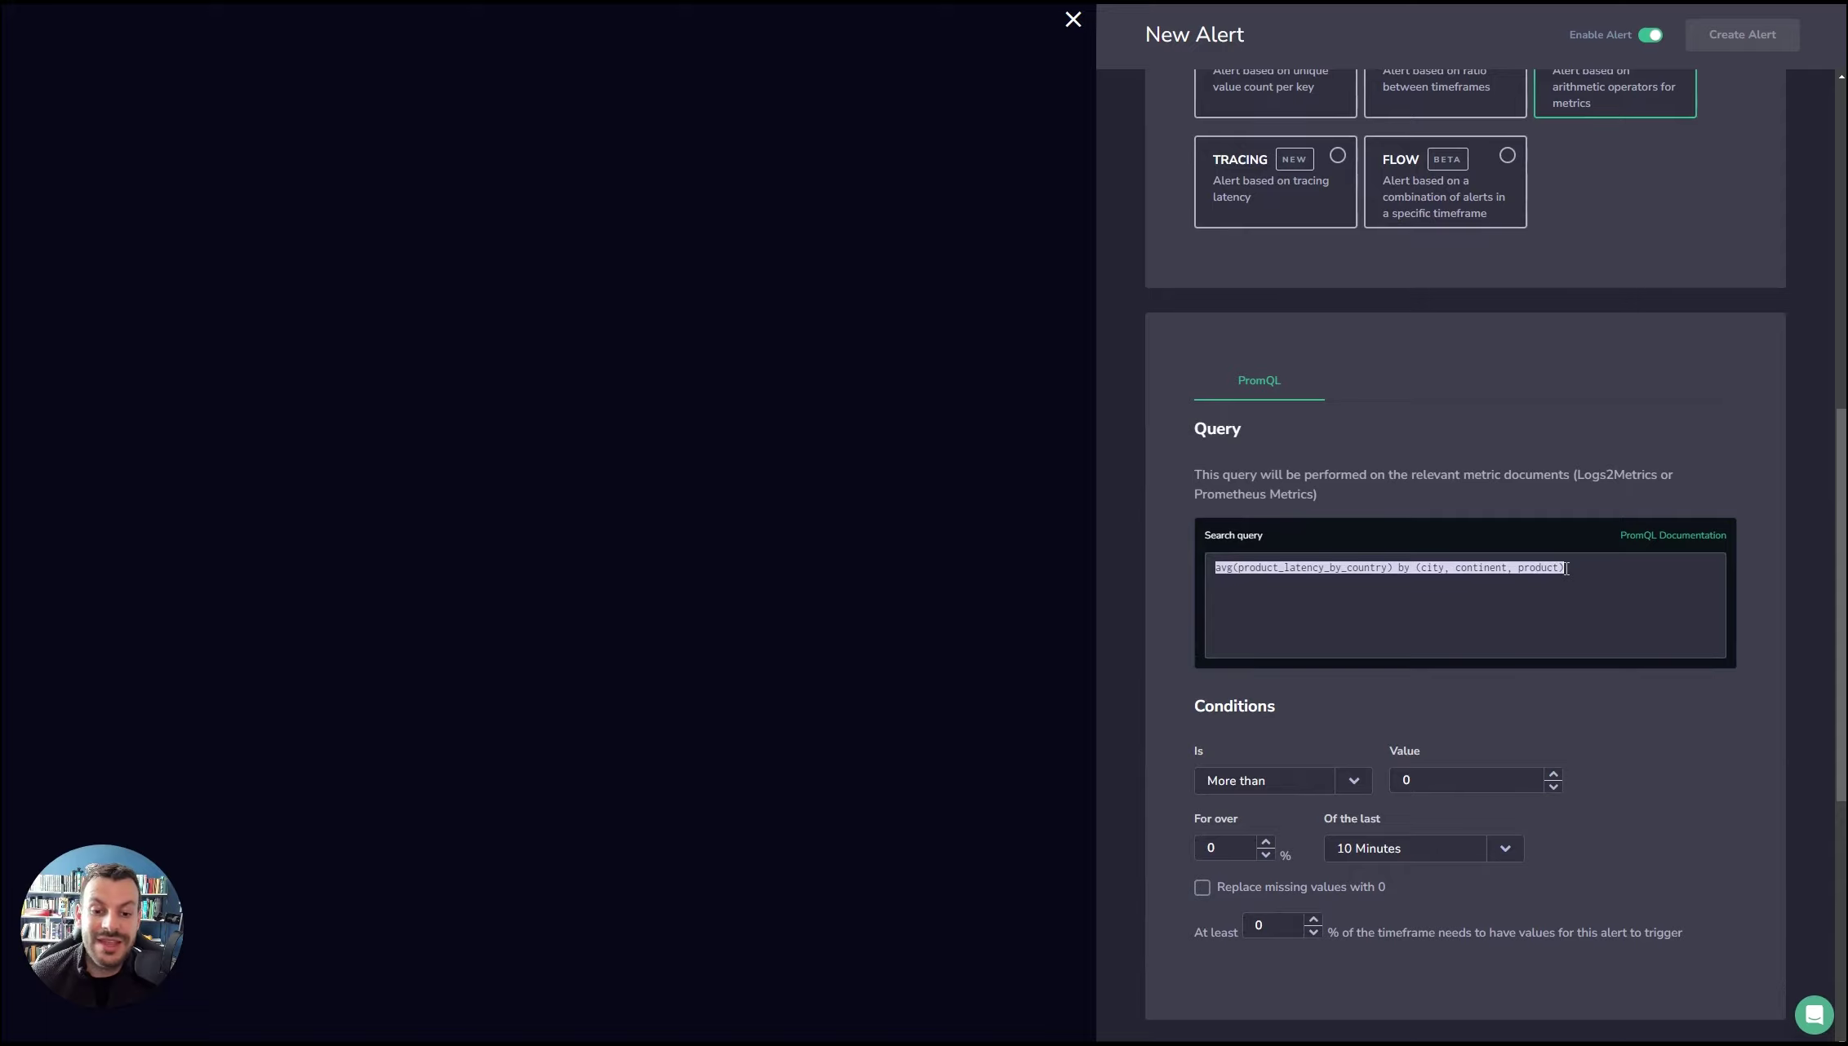
{"action": "left_click", "coordinate": [1578, 570]}
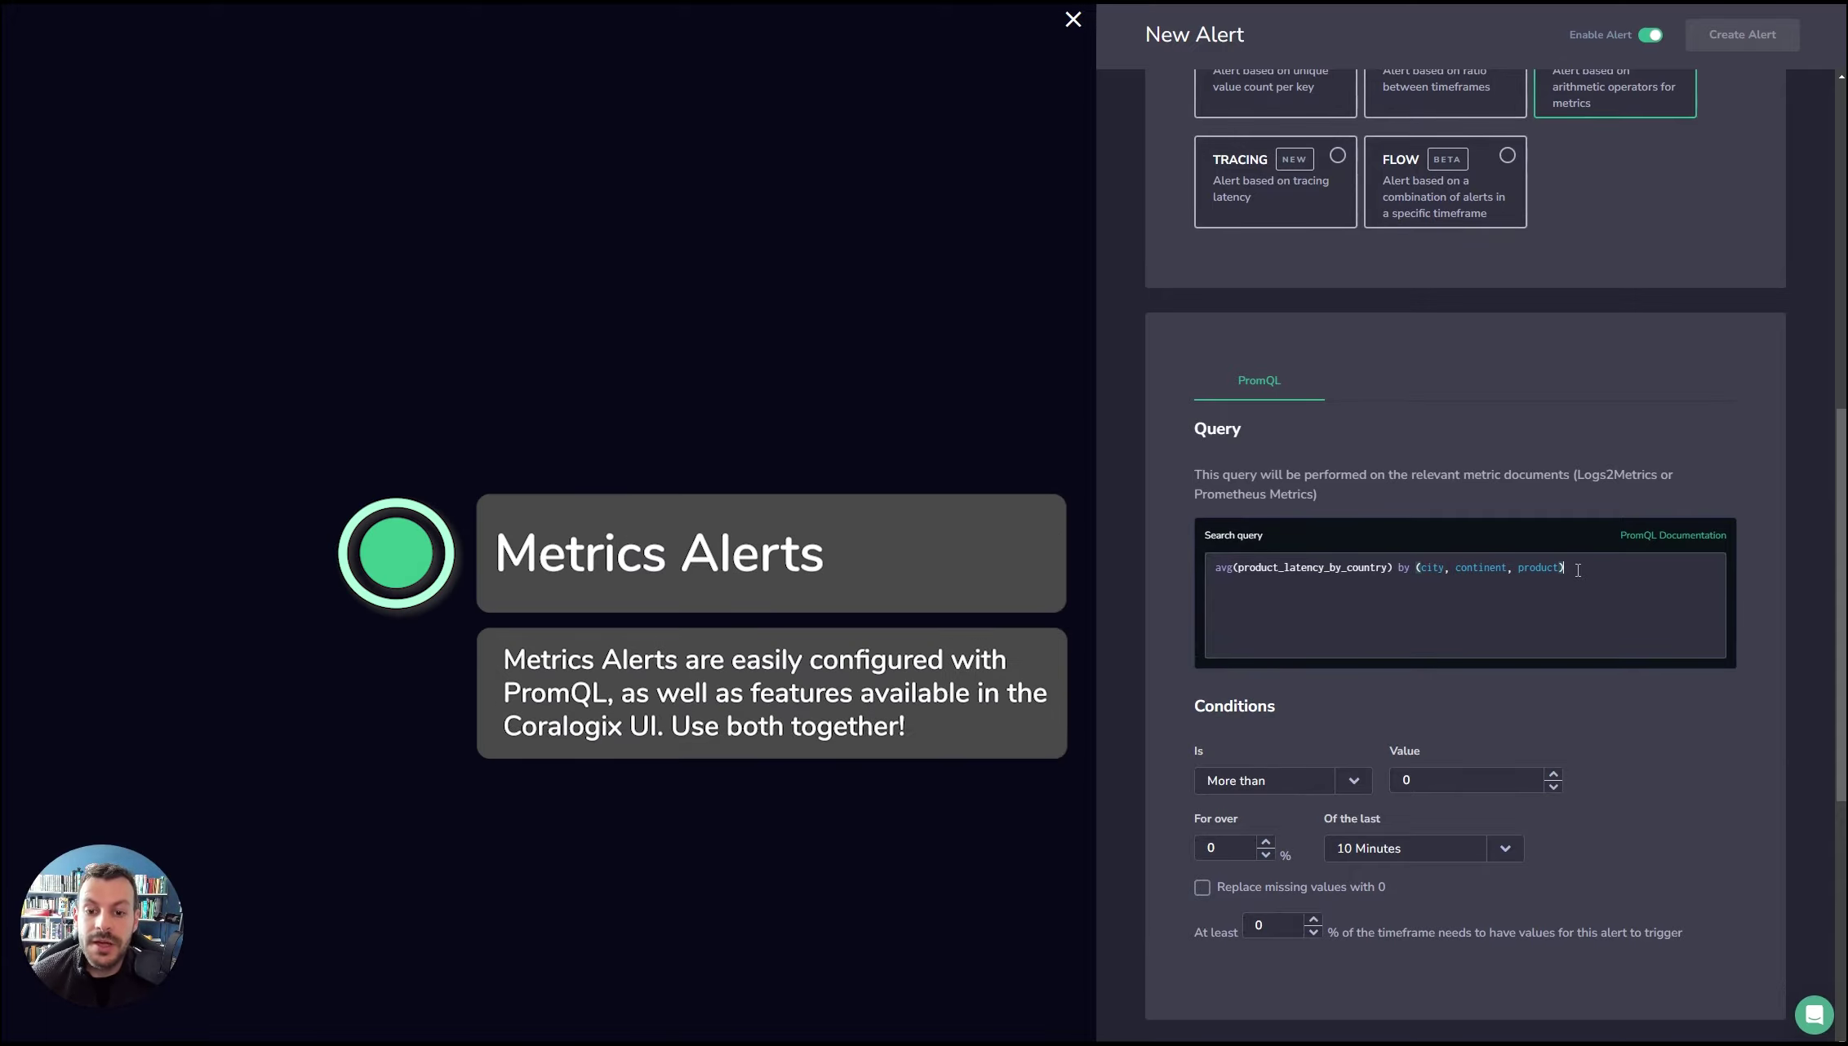
- Switch the alert type to Standard and examine its query, conditions and Group By settings
{"action": "scroll", "coordinate": [1576, 571], "scroll_direction": "up", "scroll_amount": 5}
{"action": "left_click", "coordinate": [1277, 322]}
{"action": "scroll", "coordinate": [1512, 713], "scroll_direction": "down", "scroll_amount": 3}
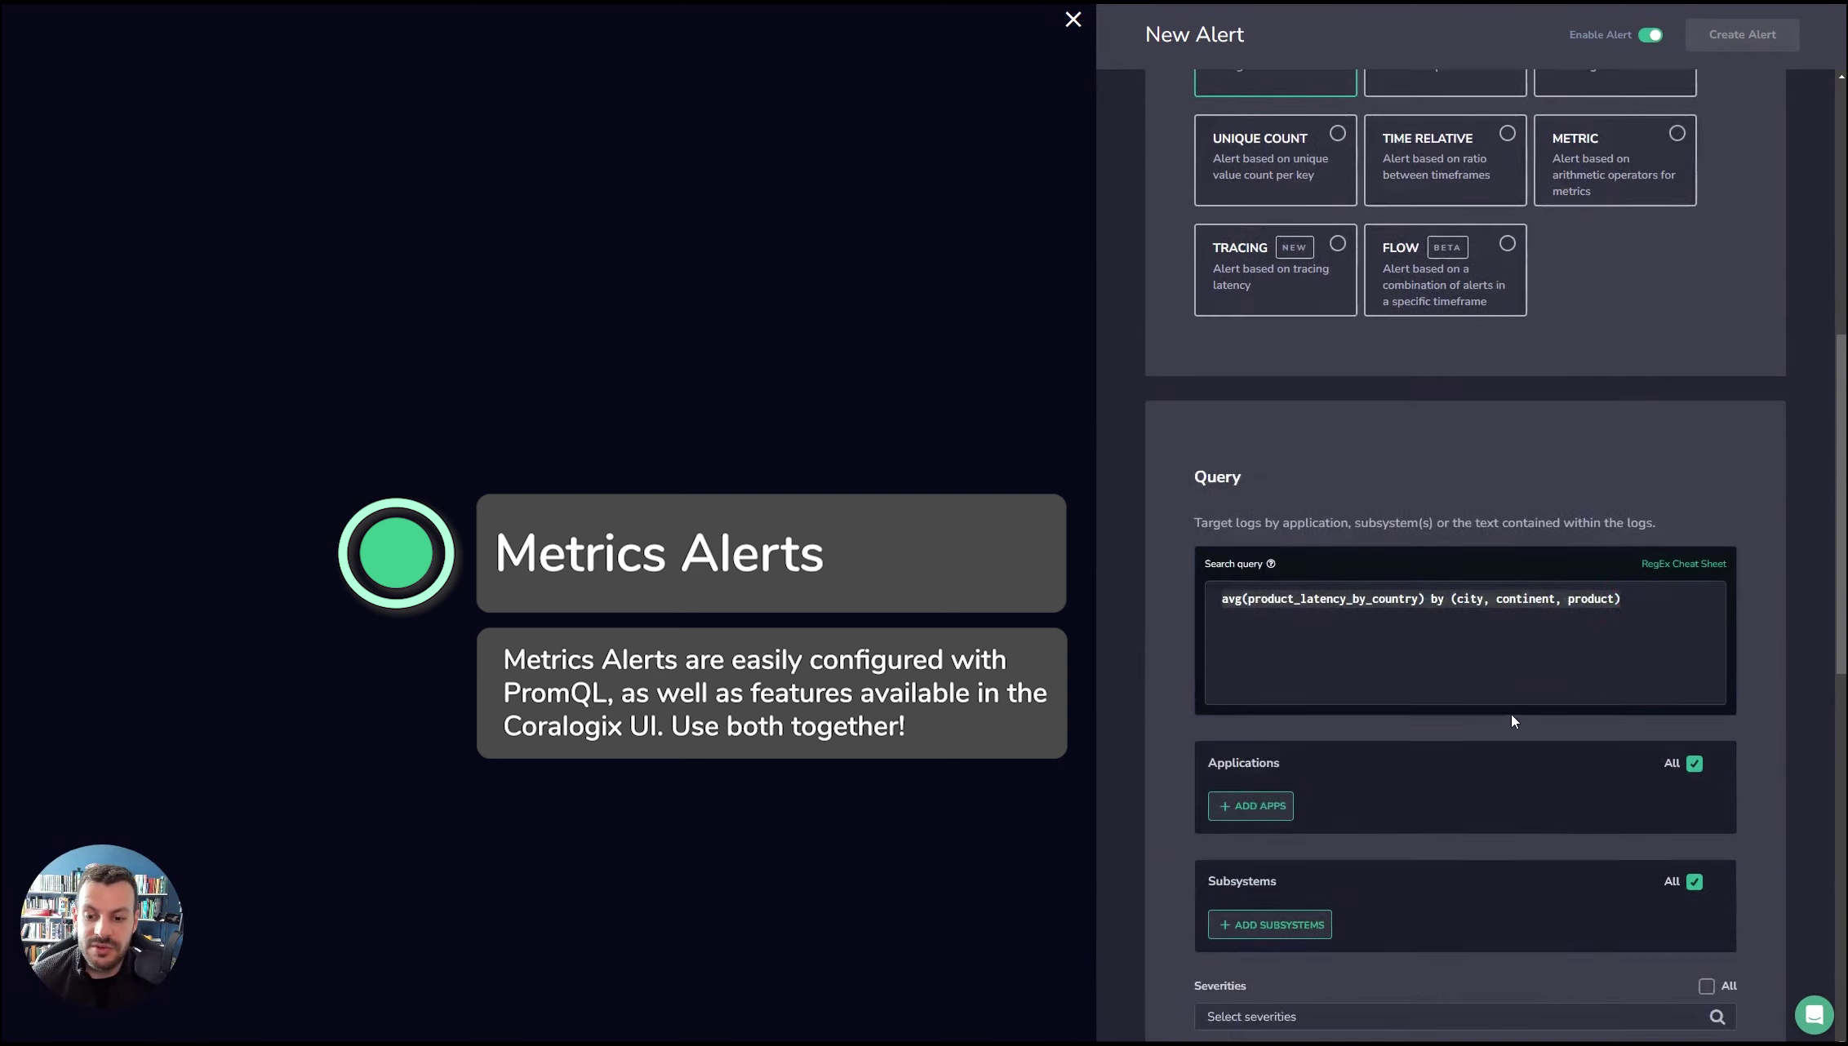
{"action": "scroll", "coordinate": [1511, 713], "scroll_direction": "down", "scroll_amount": 4}
{"action": "scroll", "coordinate": [1396, 682], "scroll_direction": "down", "scroll_amount": 3}
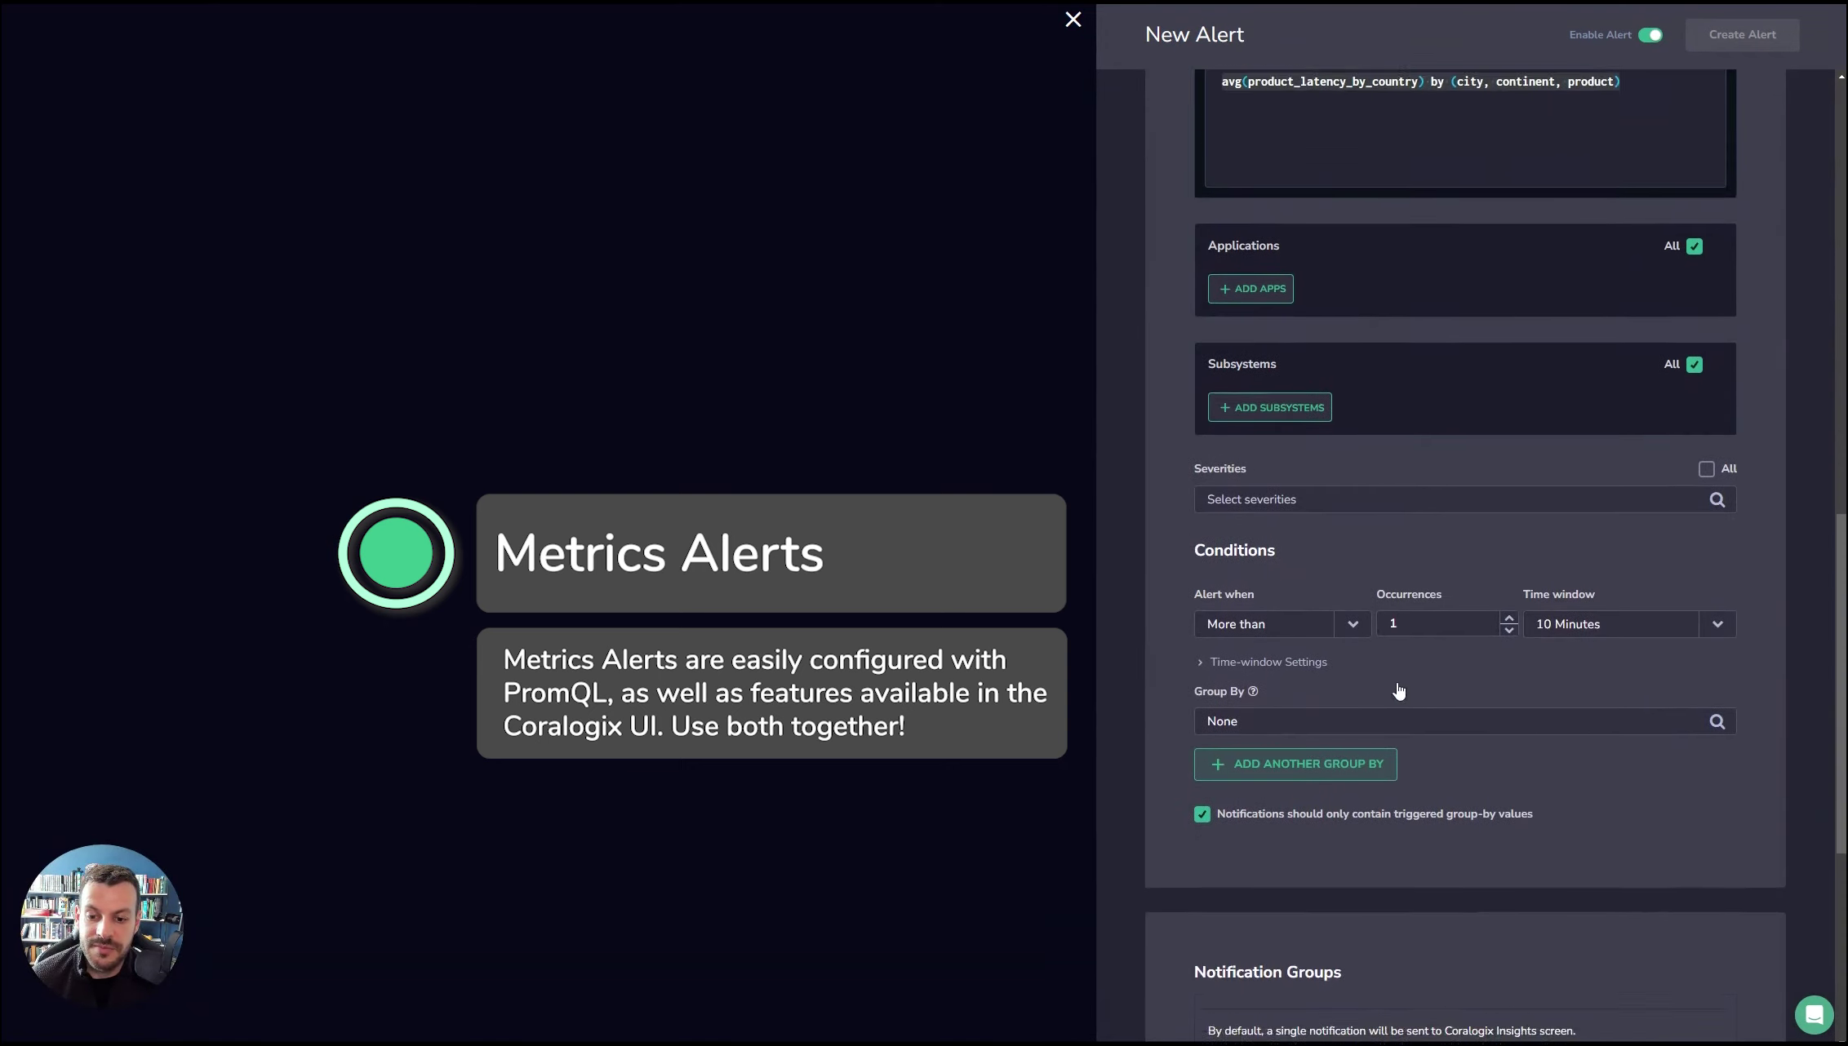
- Add a second Group By aggregation level to the Standard alert's conditions
{"action": "left_click", "coordinate": [1461, 657]}
{"action": "left_click", "coordinate": [1441, 645]}
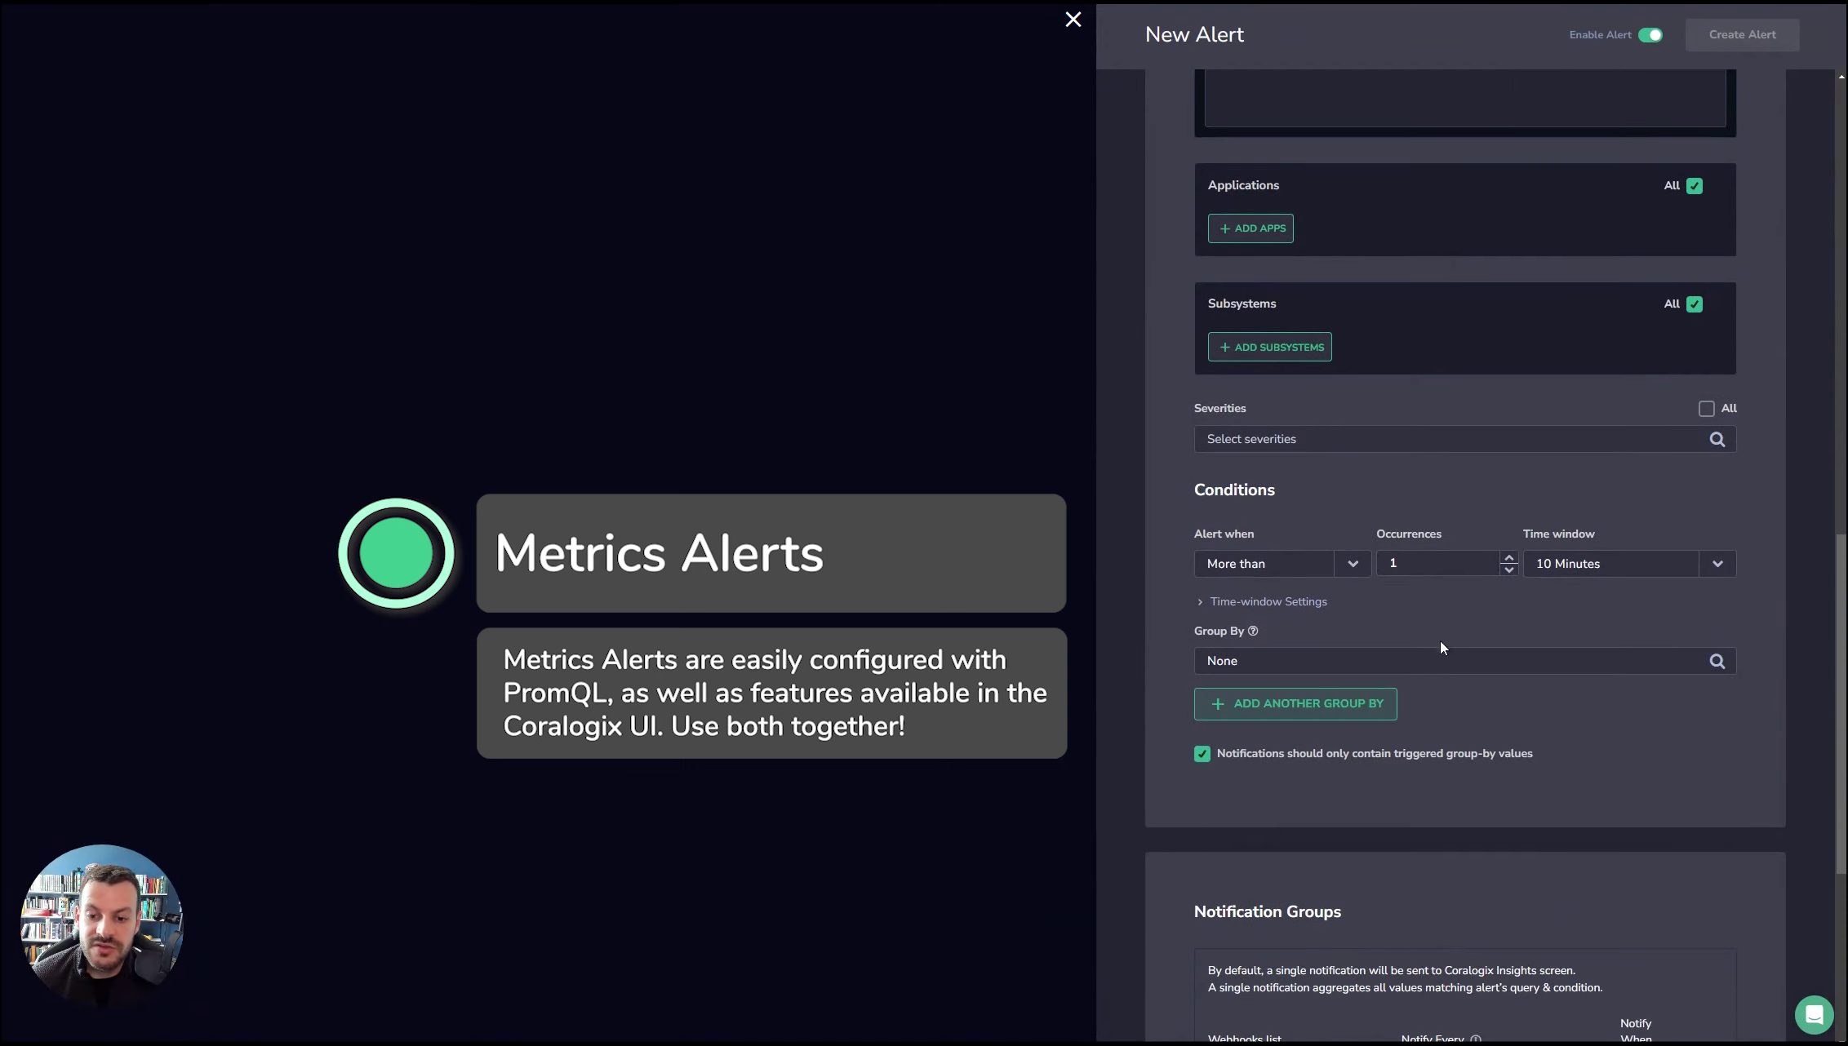
{"action": "left_click", "coordinate": [1311, 700]}
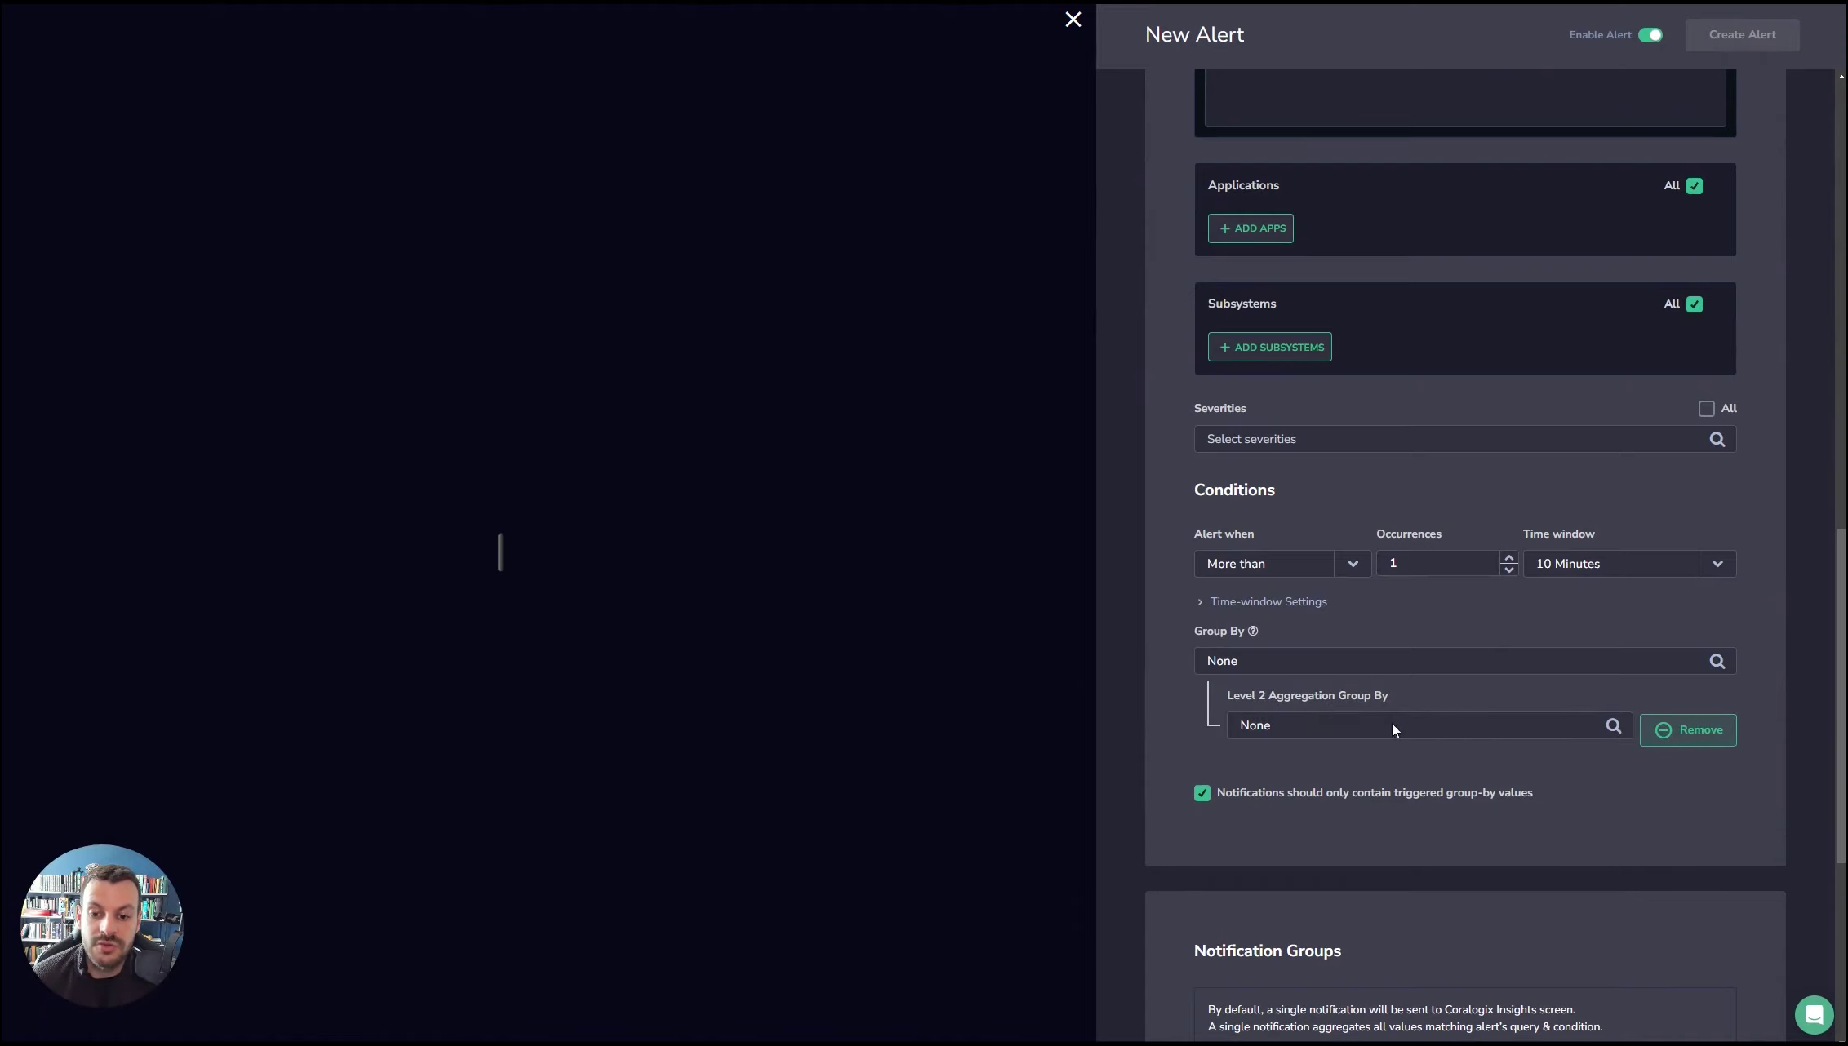
- Switch the alert type back to Metric and return to its PromQL query
{"action": "scroll", "coordinate": [1391, 721], "scroll_direction": "up", "scroll_amount": 9}
{"action": "left_click", "coordinate": [1617, 346]}
{"action": "scroll", "coordinate": [1427, 702], "scroll_direction": "down", "scroll_amount": 7}
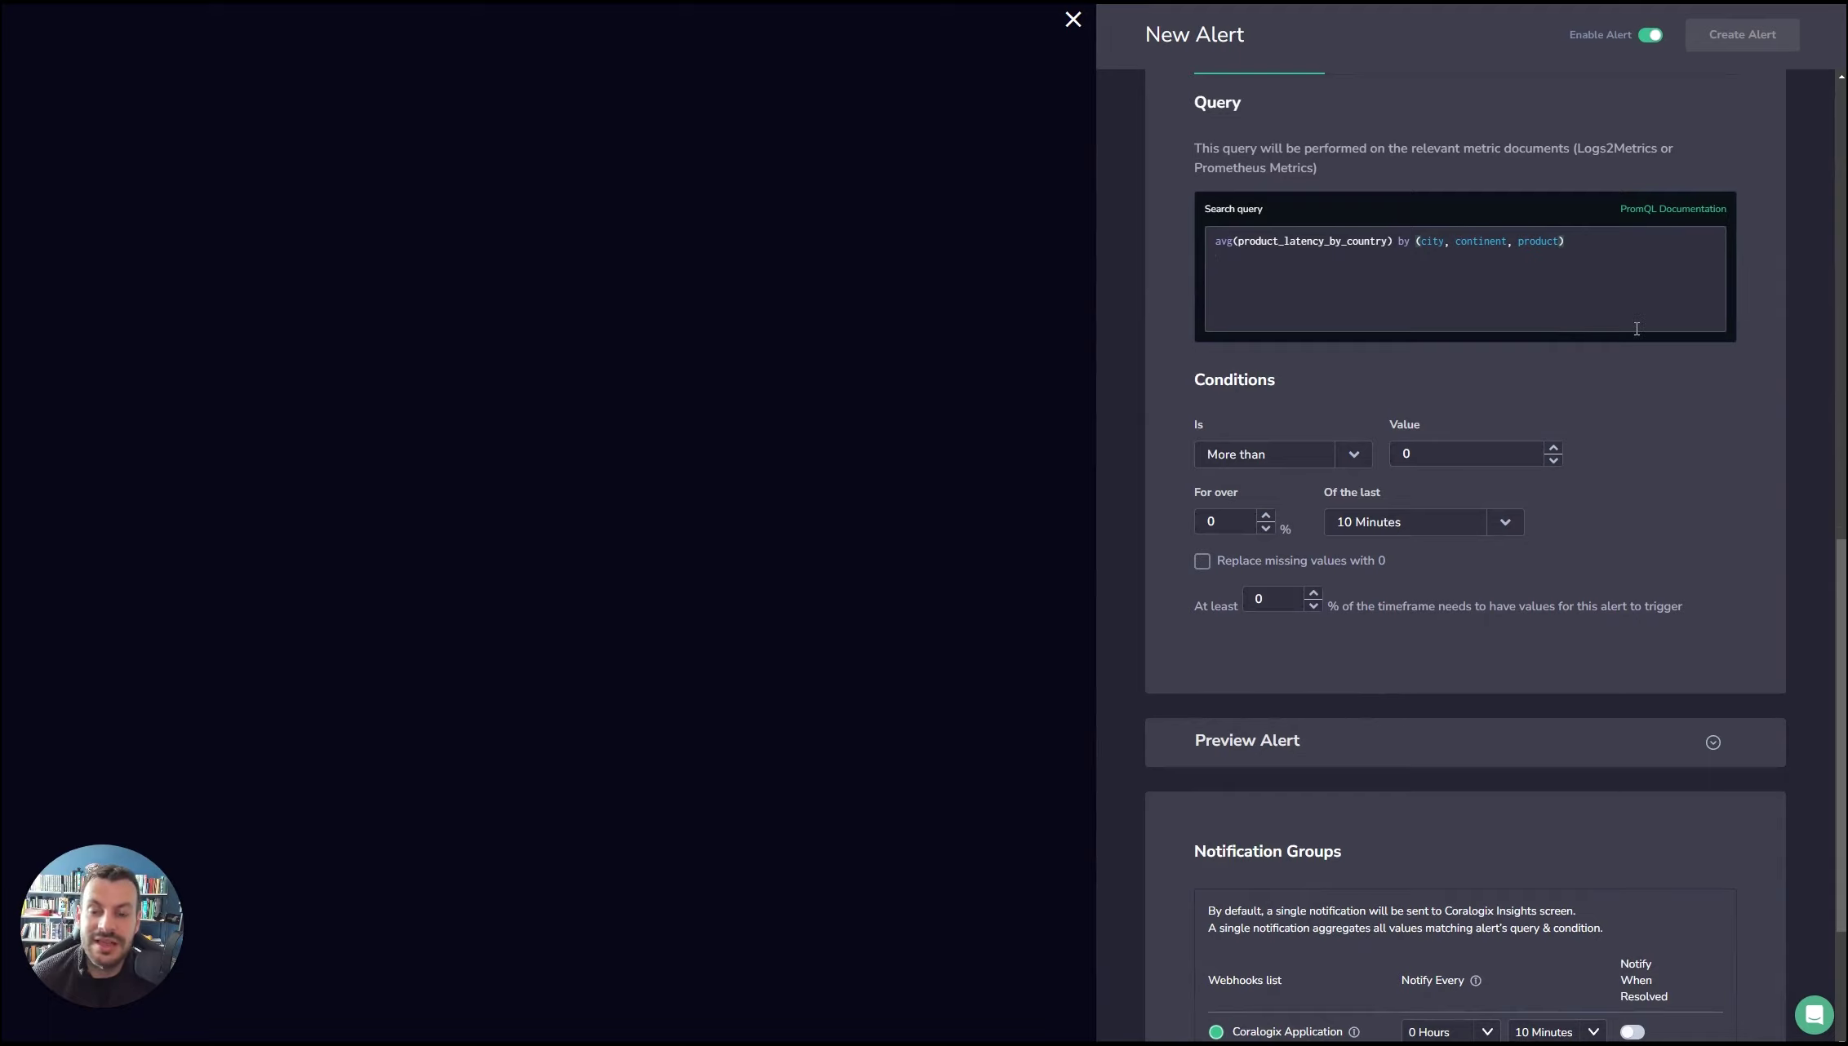
- Try adding ip and host to the PromQL query's grouping labels and restore the grouping to city, continent and product
{"action": "type", "text": ", ip, "}
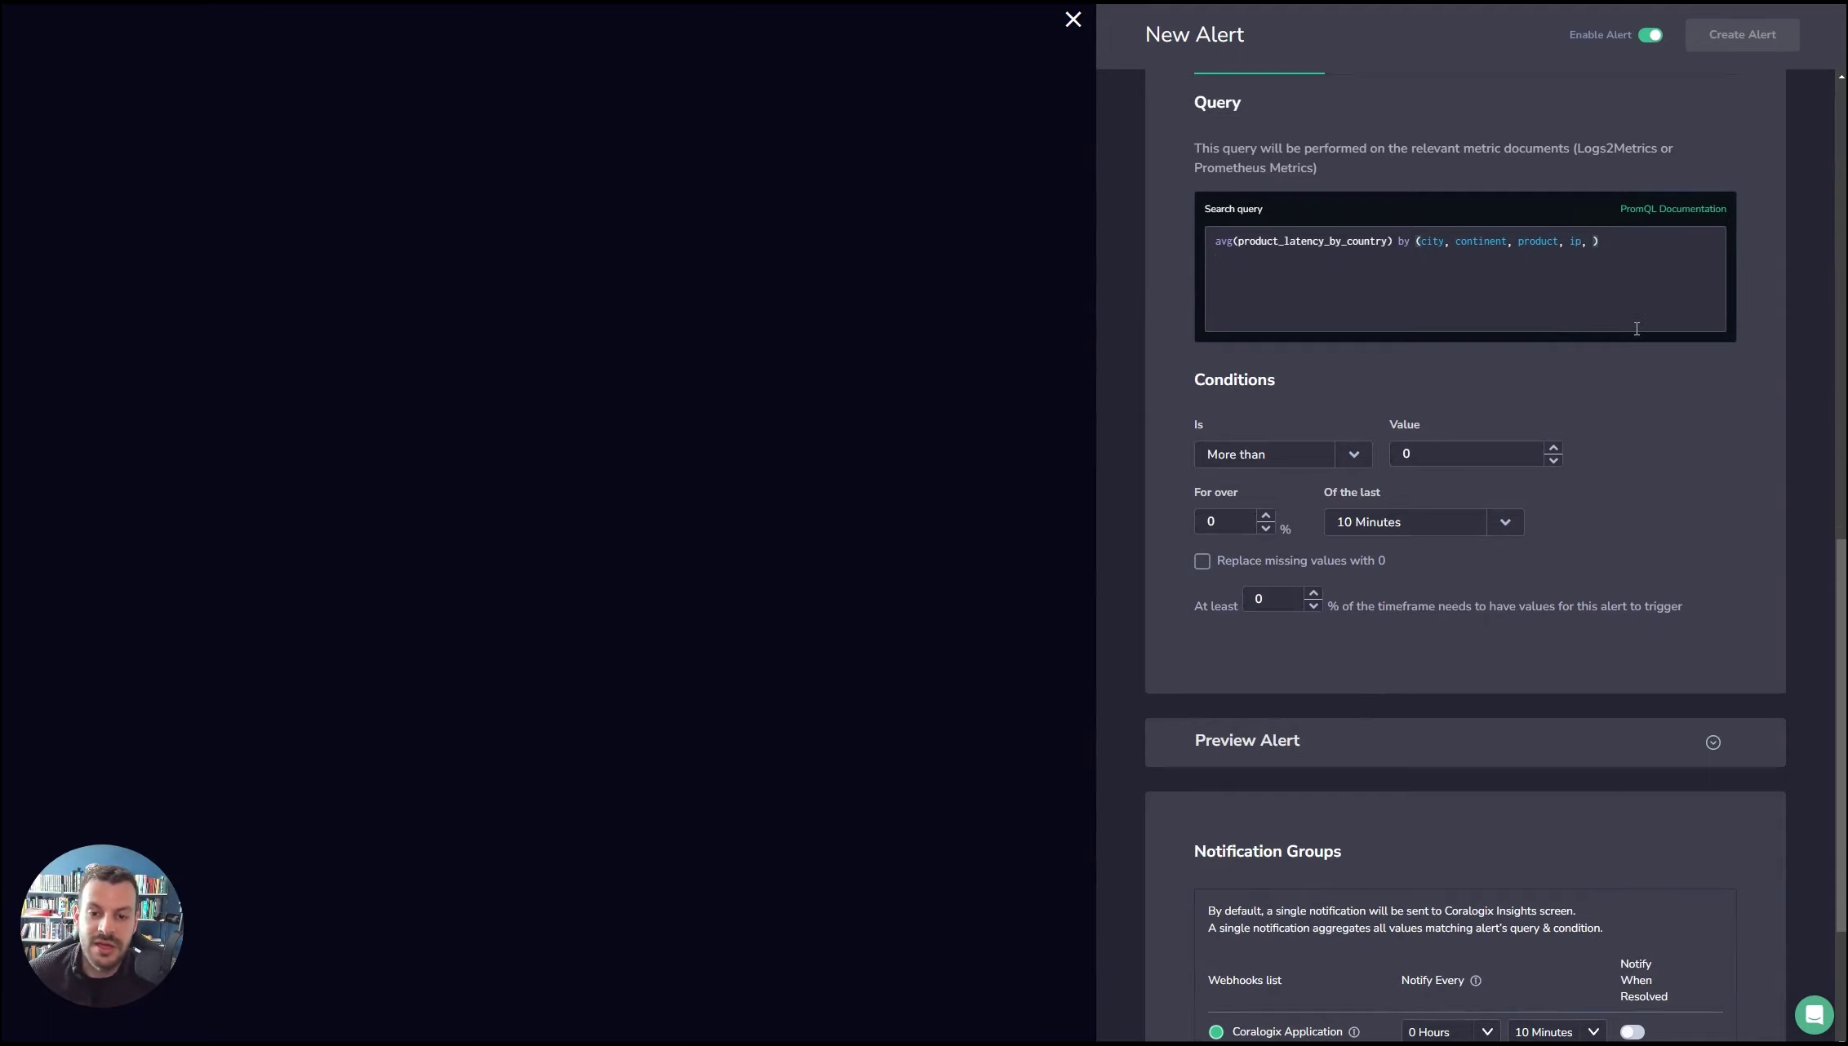
{"action": "type", "text": "host,"}
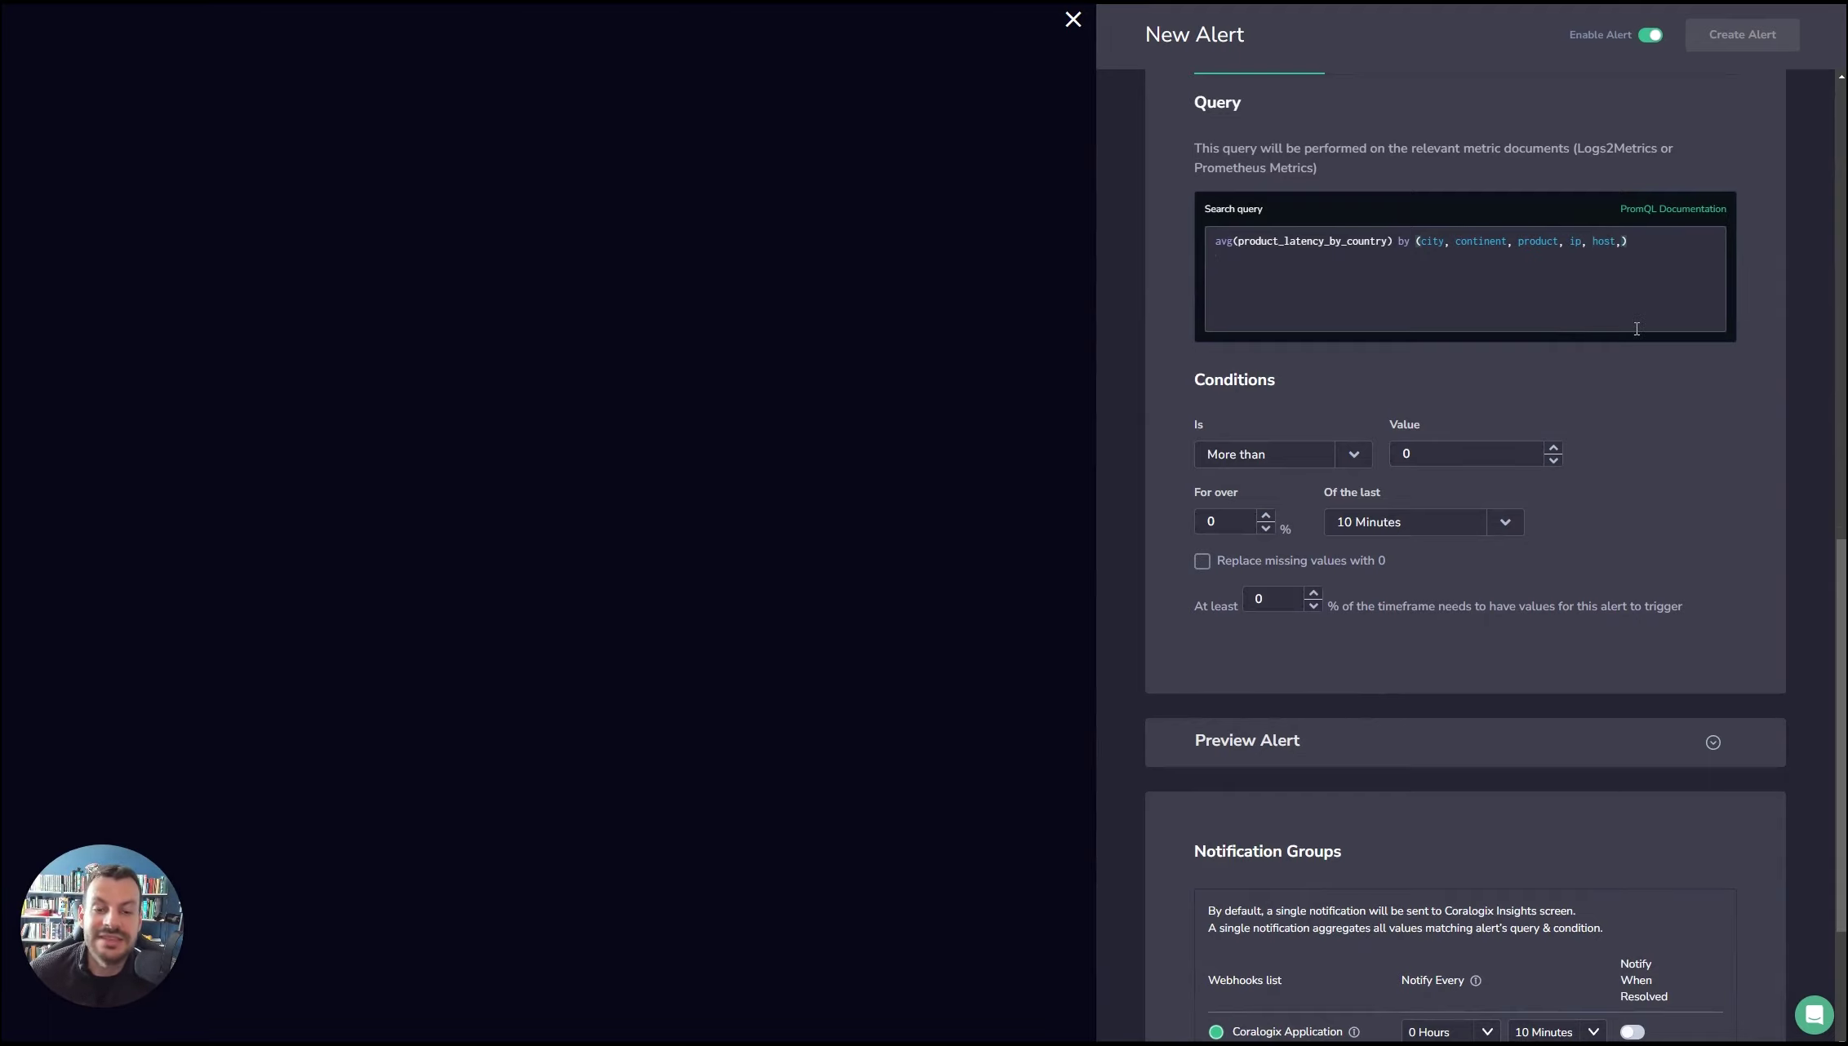
{"action": "key", "text": "BackSpace"}
{"action": "key", "text": "BackSpace"}
{"action": "key", "text": "BackSpace"}
{"action": "key", "text": "BackSpace"}
{"action": "key", "text": "BackSpace"}
{"action": "key", "text": "BackSpace"}
{"action": "key", "text": "BackSpace"}
{"action": "key", "text": "BackSpace"}
{"action": "key", "text": "BackSpace"}
{"action": "key", "text": "BackSpace"}
{"action": "key", "text": "BackSpace"}
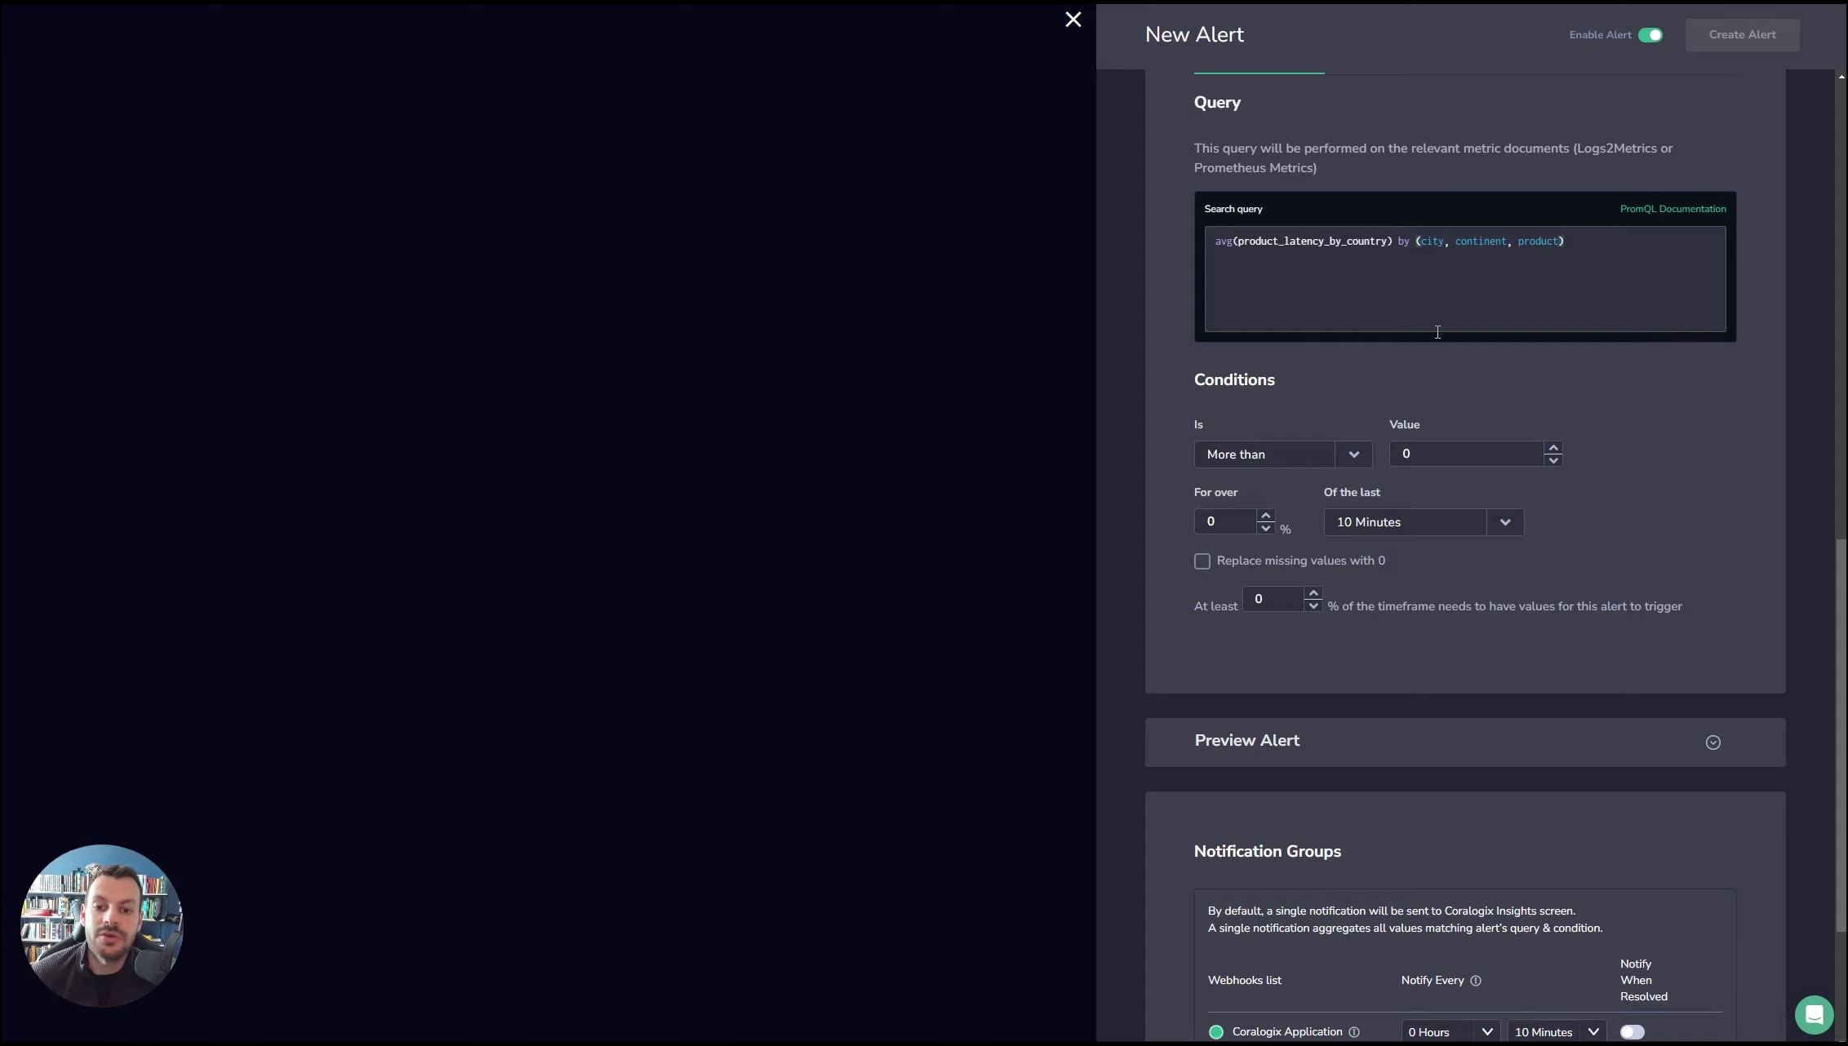
- Set the metric alert's condition to More than 100 for over 10% of the last 10 minutes
{"action": "scroll", "coordinate": [1455, 326], "scroll_direction": "down", "scroll_amount": 2}
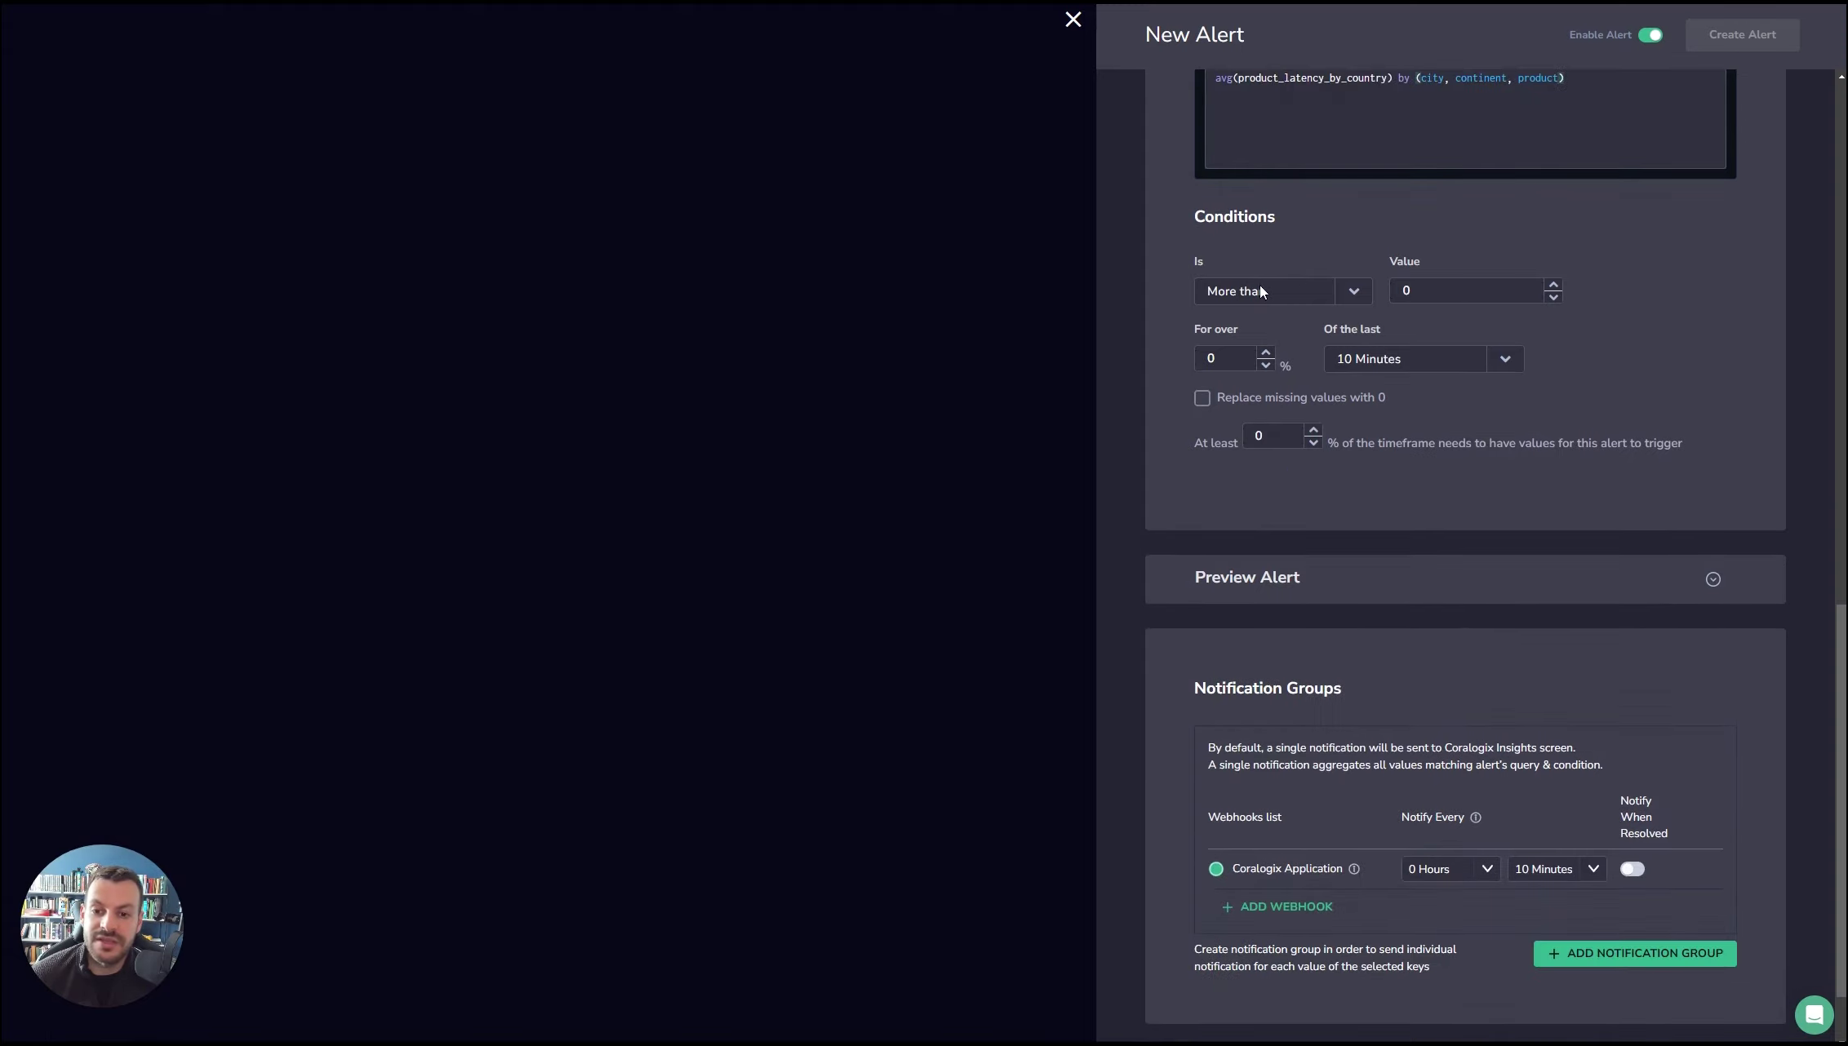
{"action": "left_click", "coordinate": [1359, 302]}
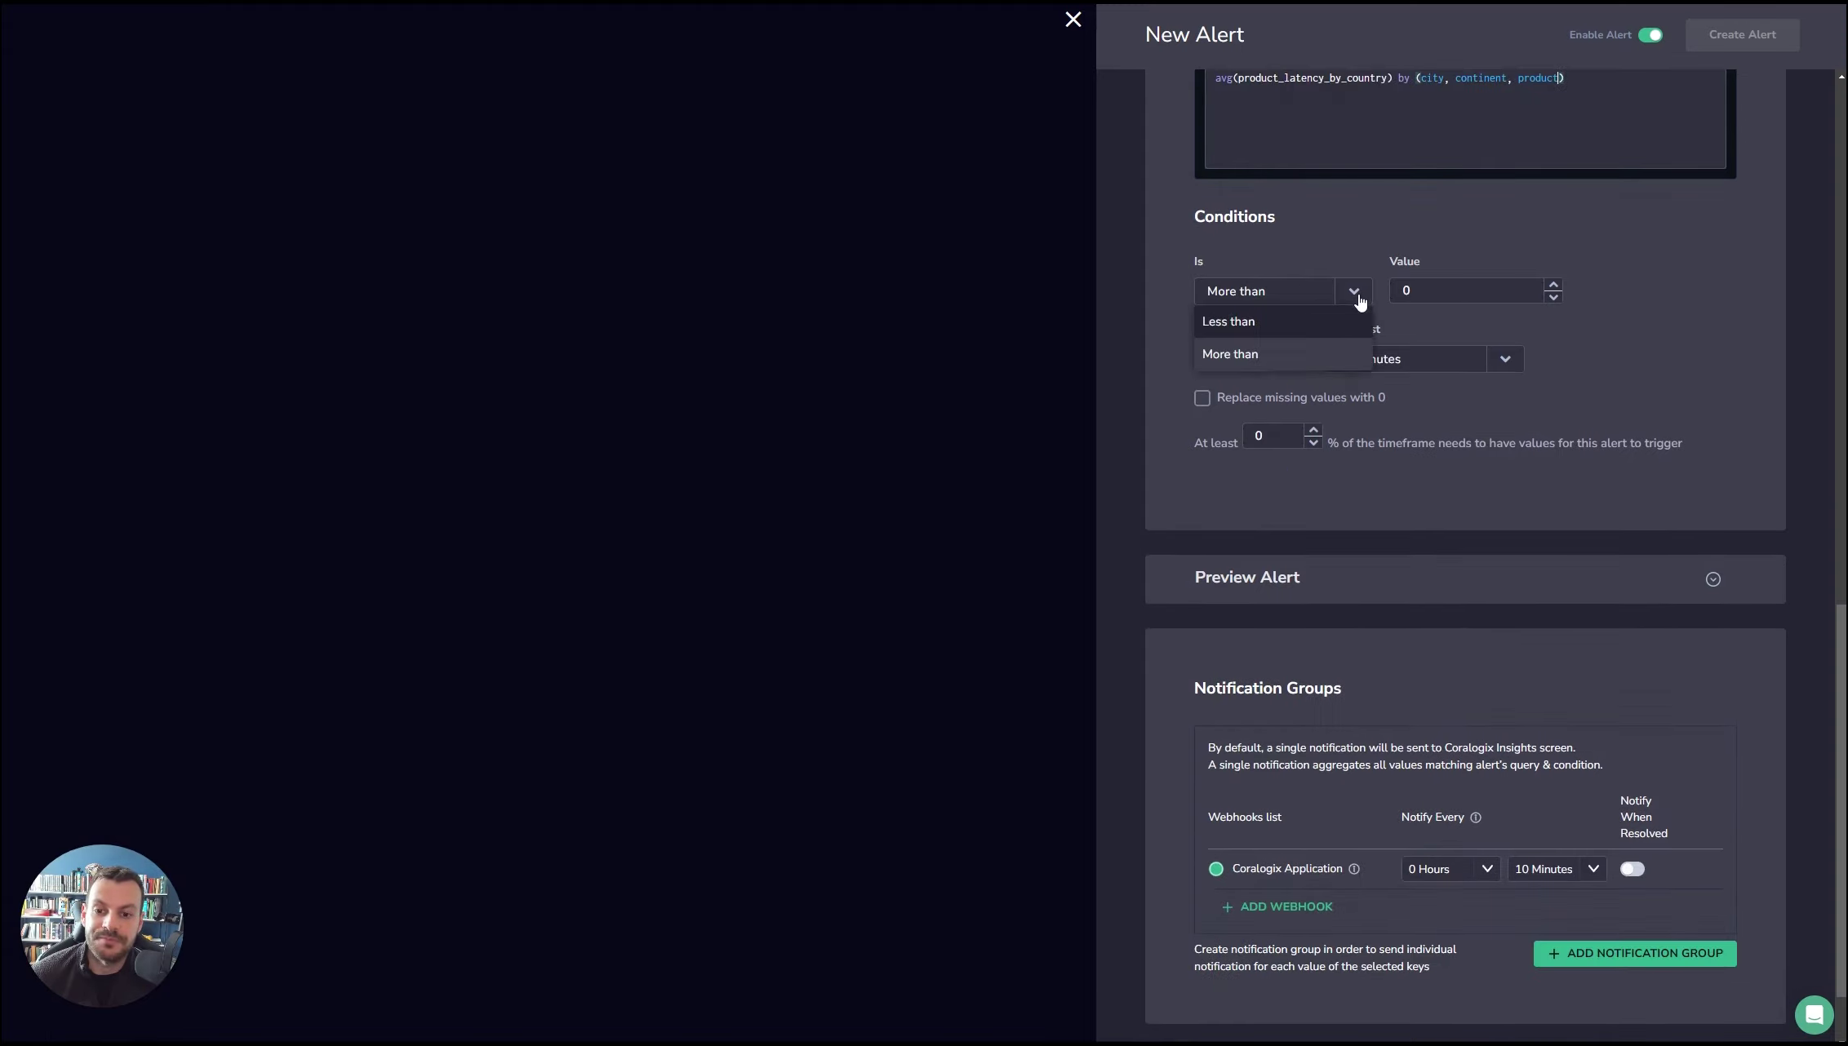
{"action": "left_click", "coordinate": [1311, 354]}
{"action": "left_click", "coordinate": [1491, 288]}
{"action": "type", "text": "100"}
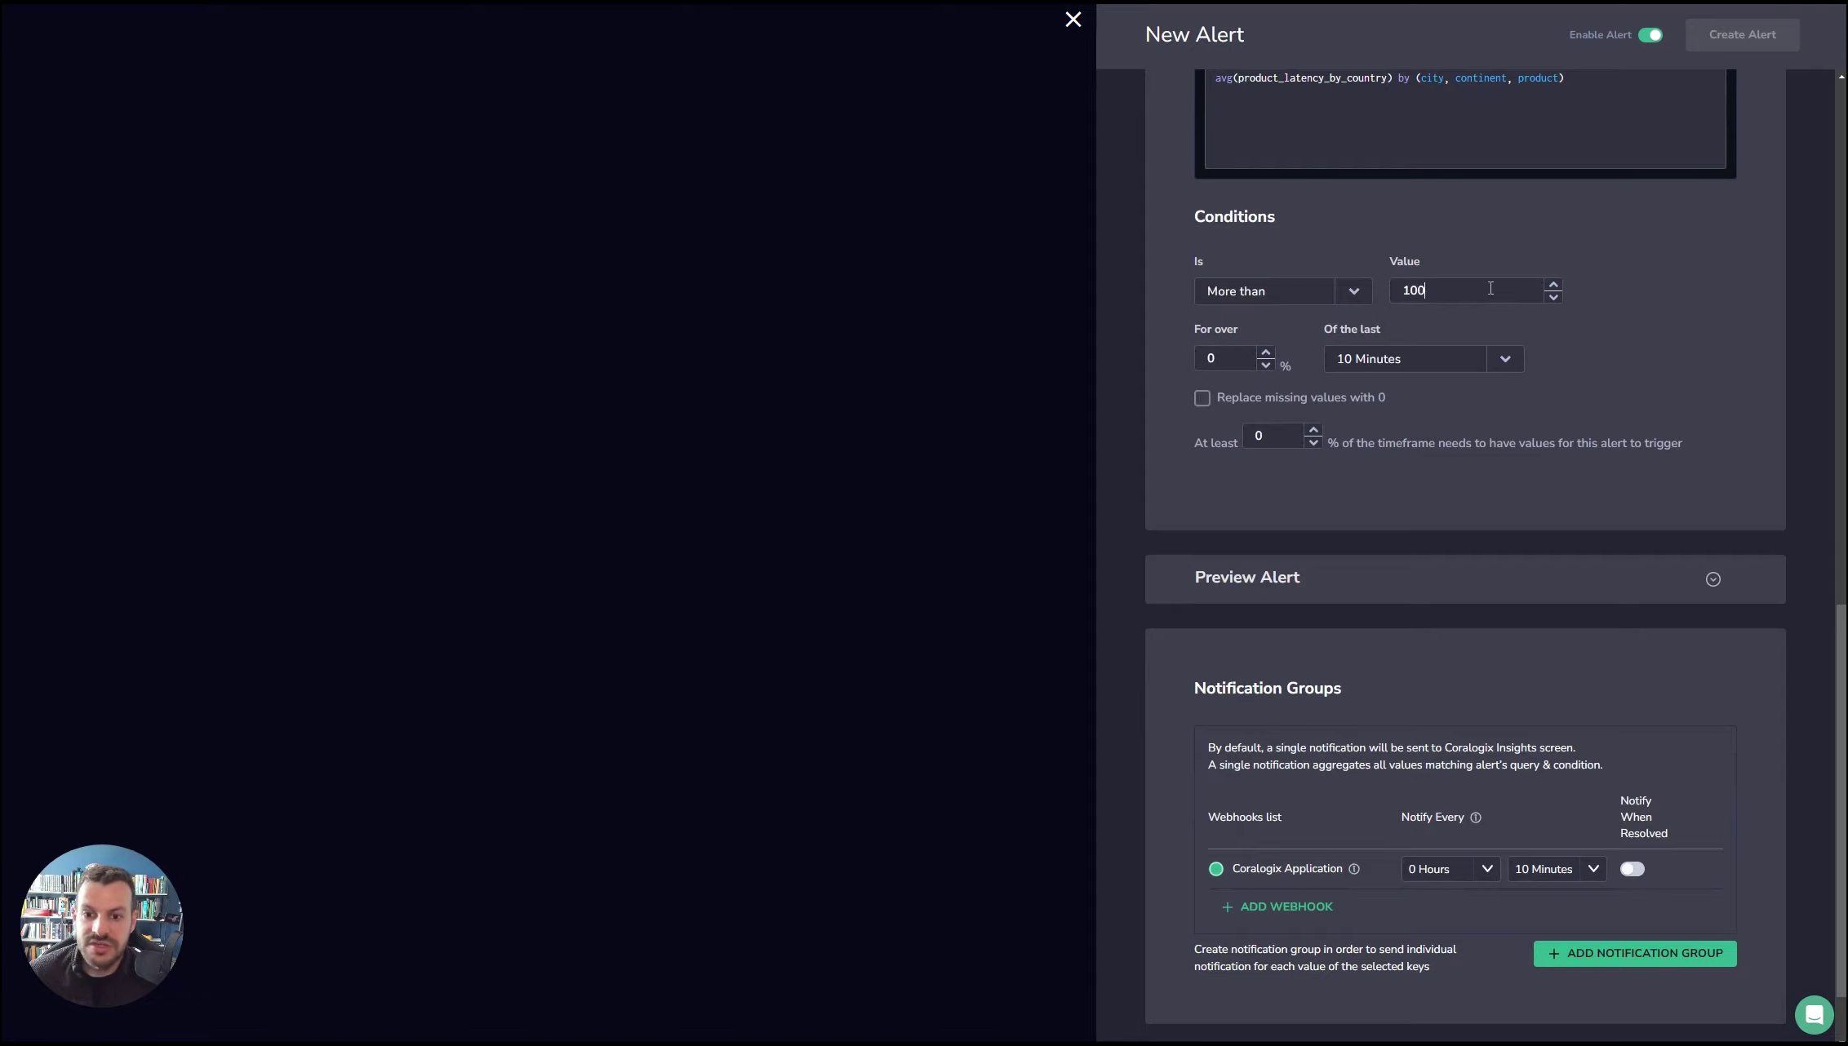
{"action": "scroll", "coordinate": [1663, 394], "scroll_direction": "up", "scroll_amount": 3}
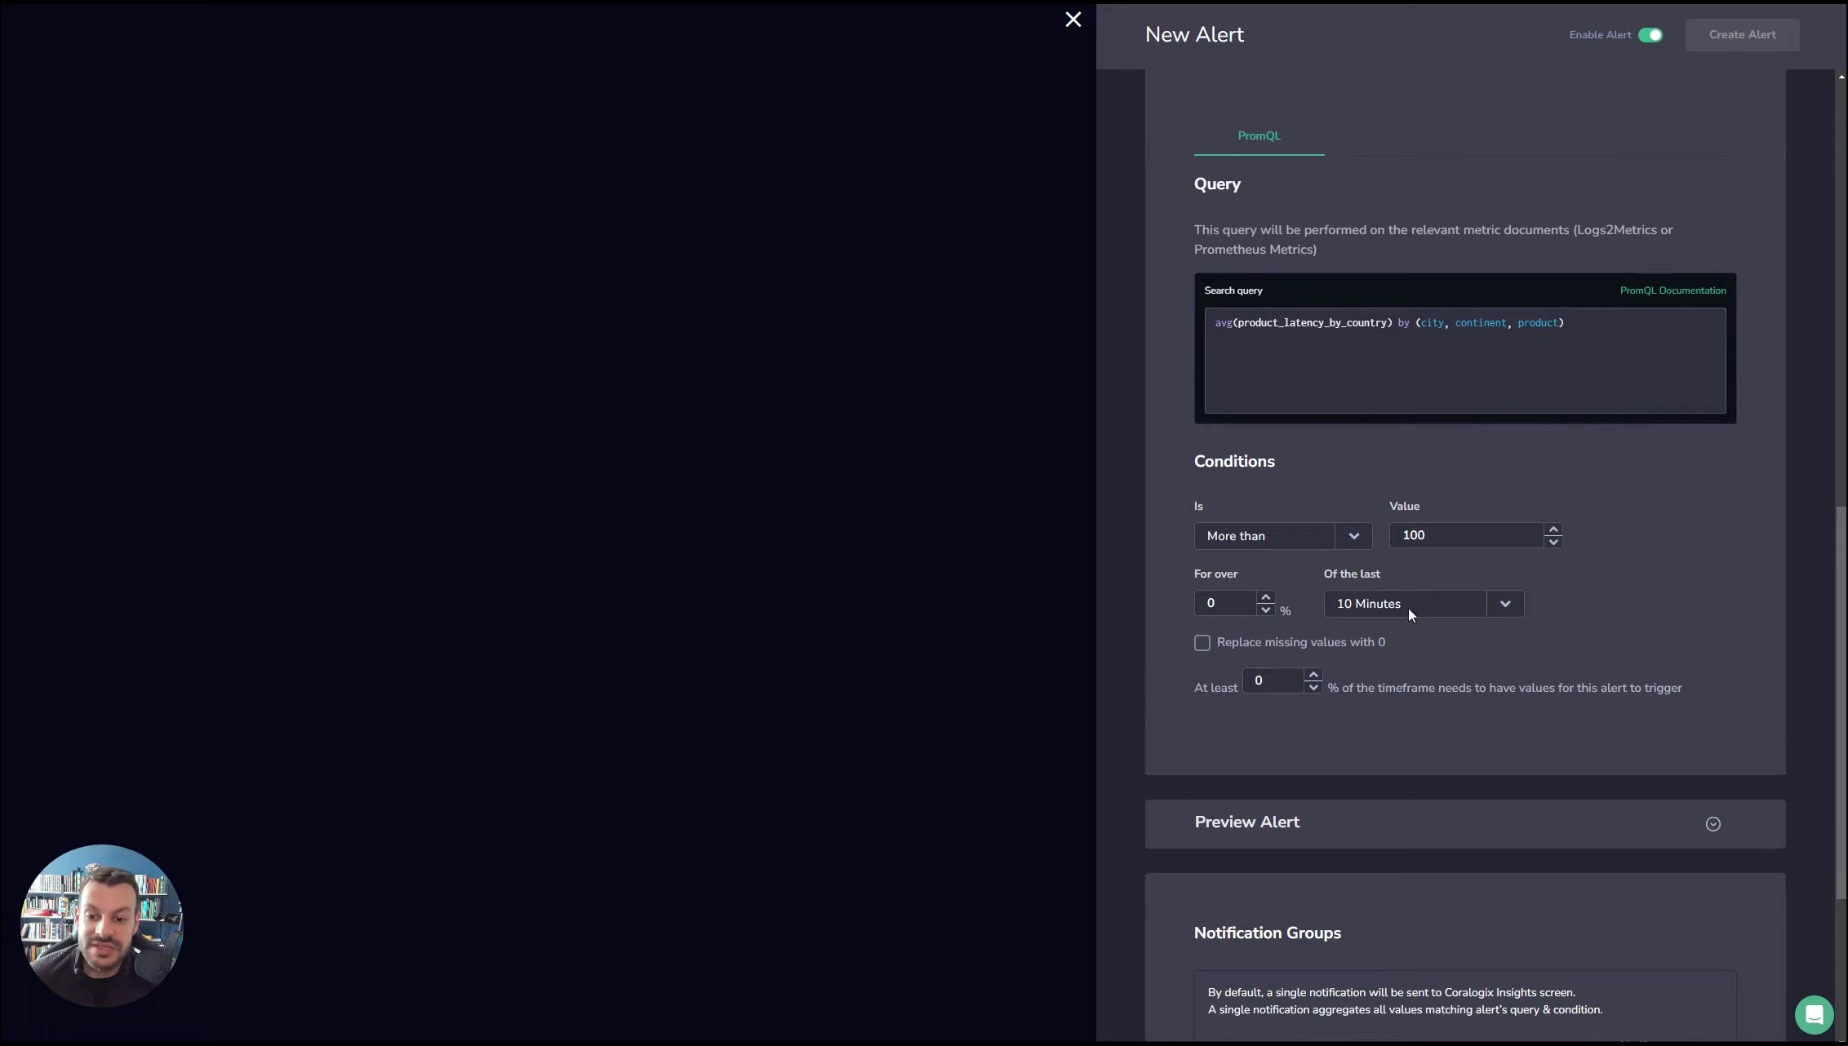
{"action": "left_click", "coordinate": [1265, 598]}
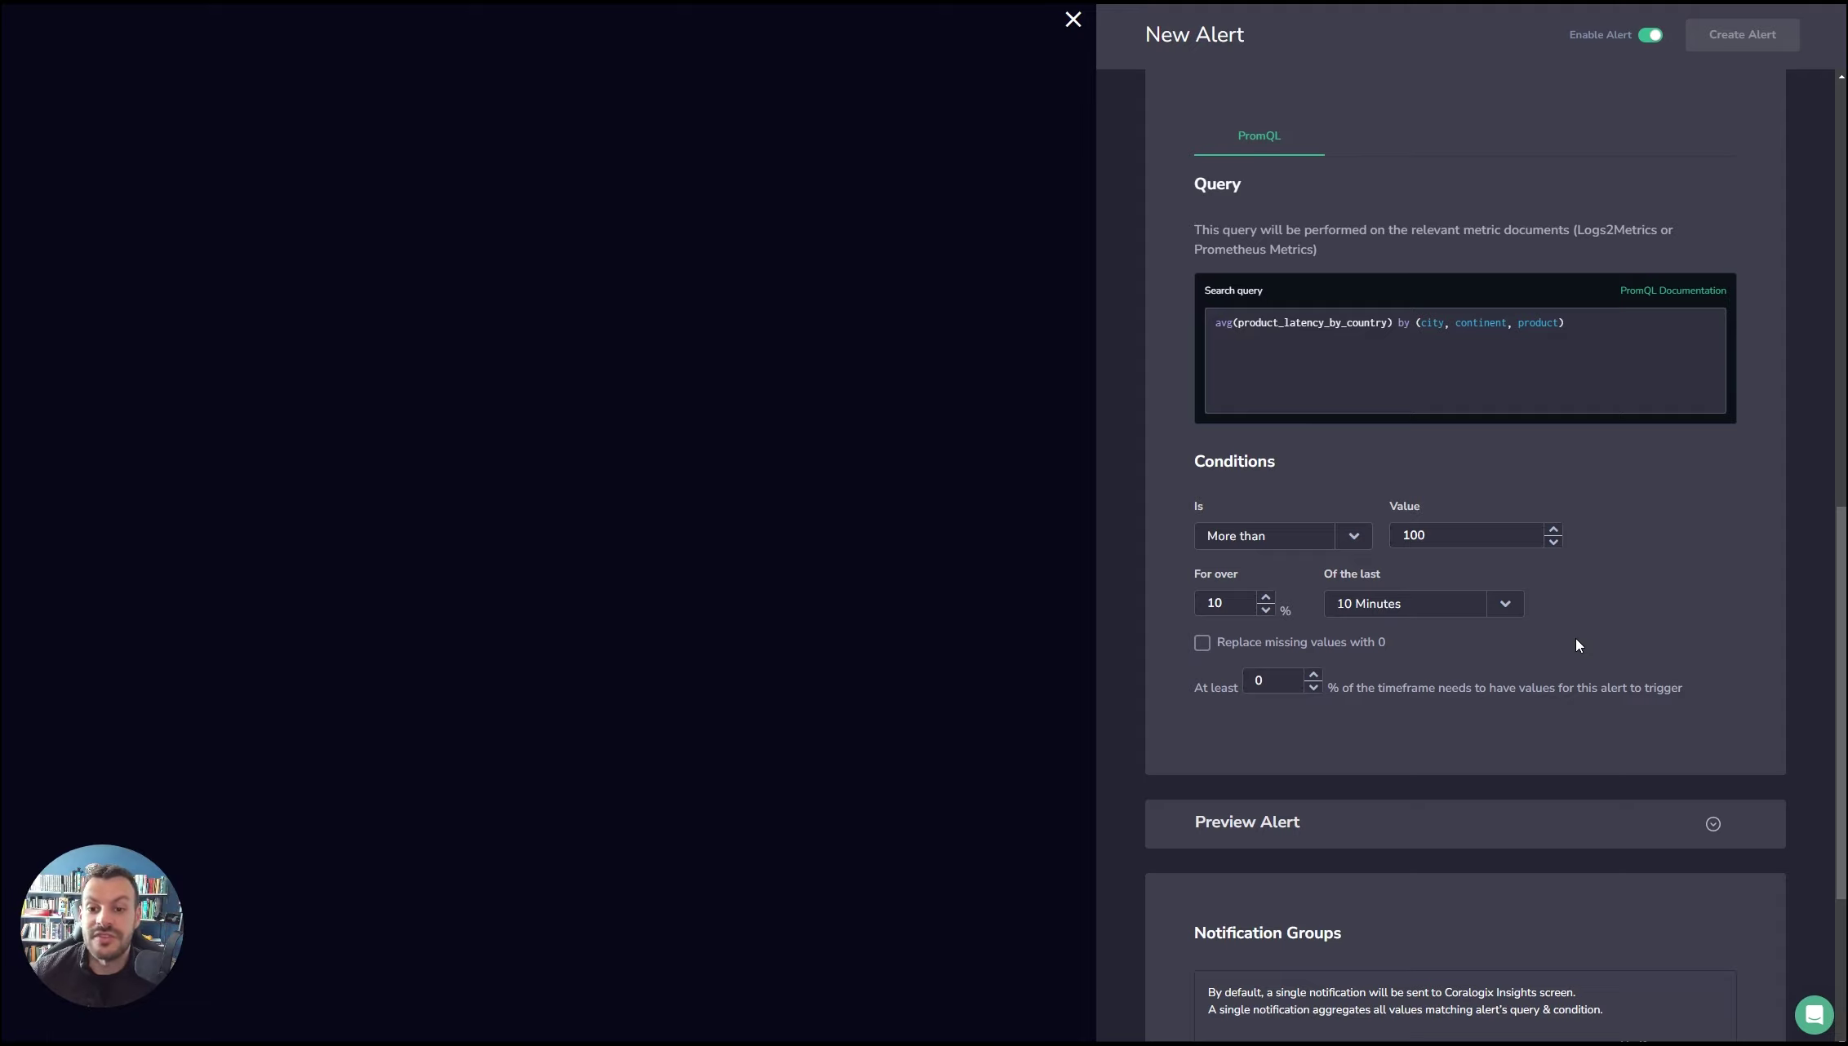
- Expand the alert preview and examine its city and product series against the threshold
{"action": "scroll", "coordinate": [1597, 644], "scroll_direction": "down", "scroll_amount": 1}
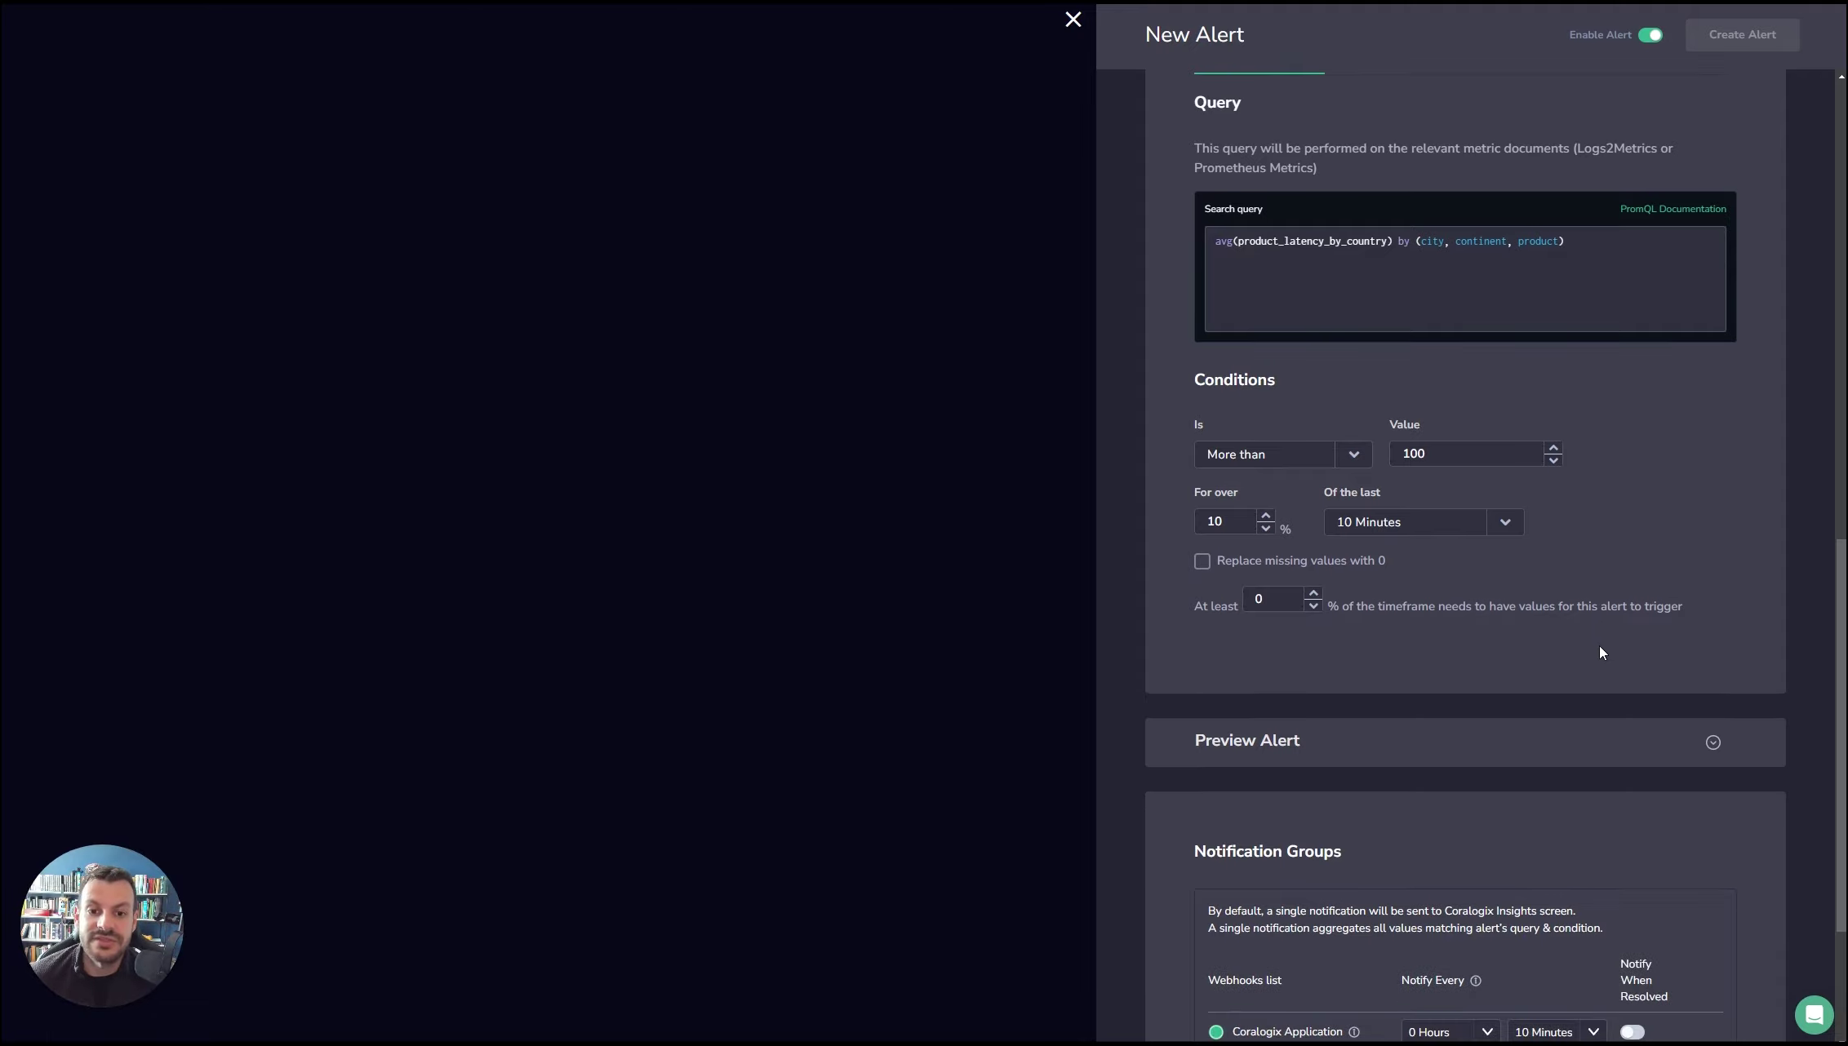
{"action": "left_click", "coordinate": [1571, 738]}
{"action": "scroll", "coordinate": [1594, 659], "scroll_direction": "down", "scroll_amount": 2}
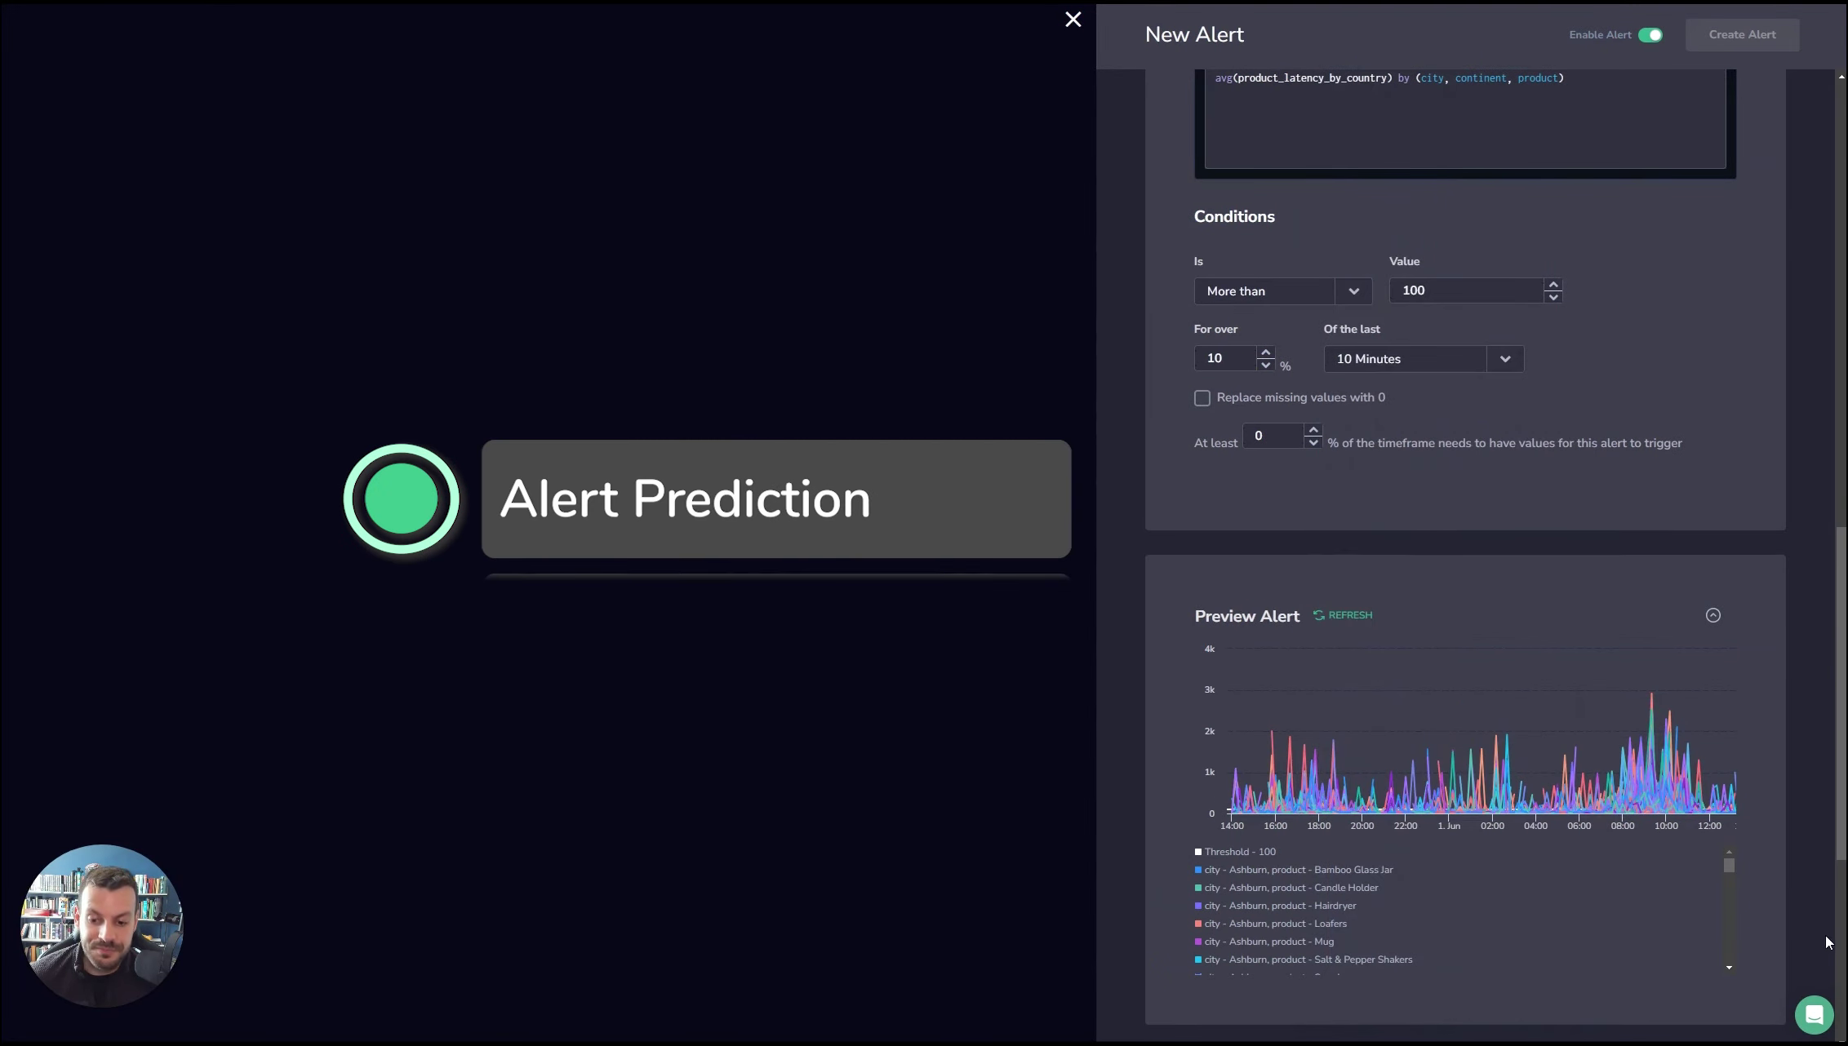
{"action": "scroll", "coordinate": [1805, 897], "scroll_direction": "down", "scroll_amount": 2}
{"action": "scroll", "coordinate": [1803, 894], "scroll_direction": "down", "scroll_amount": 2}
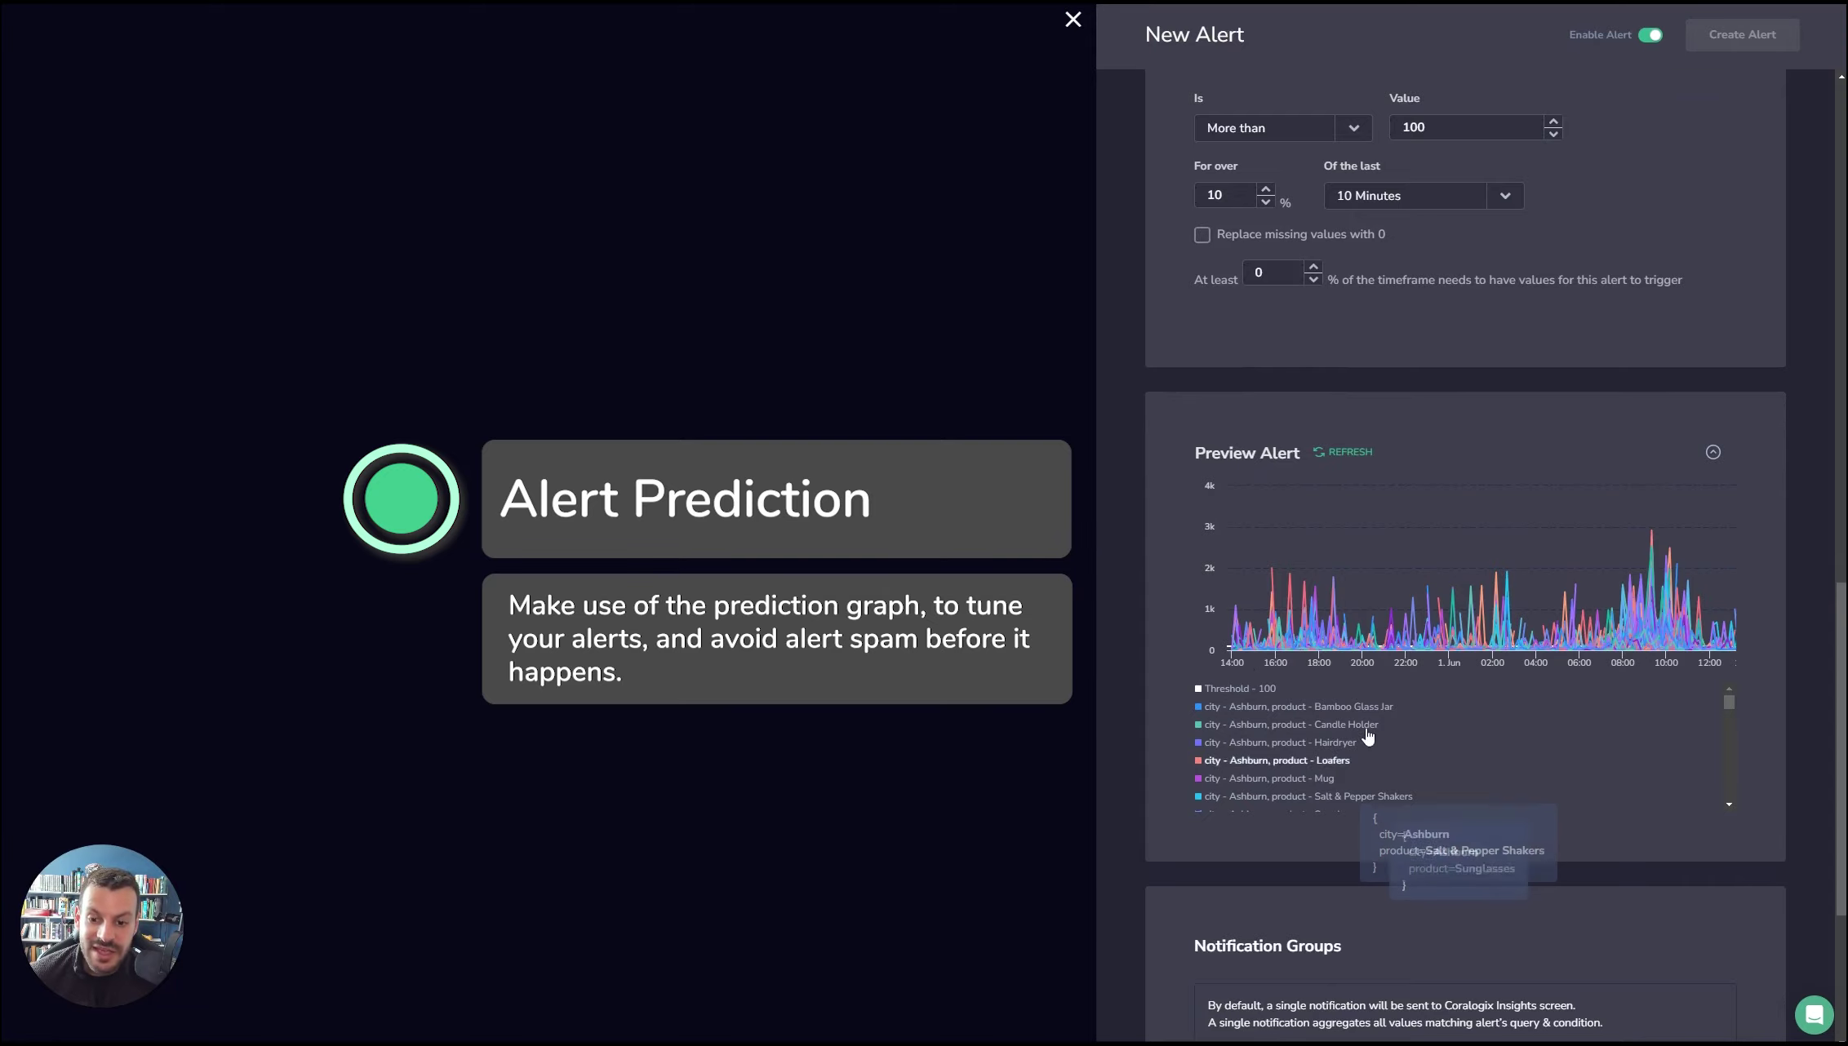
{"action": "mouse_move", "coordinate": [1231, 652]}
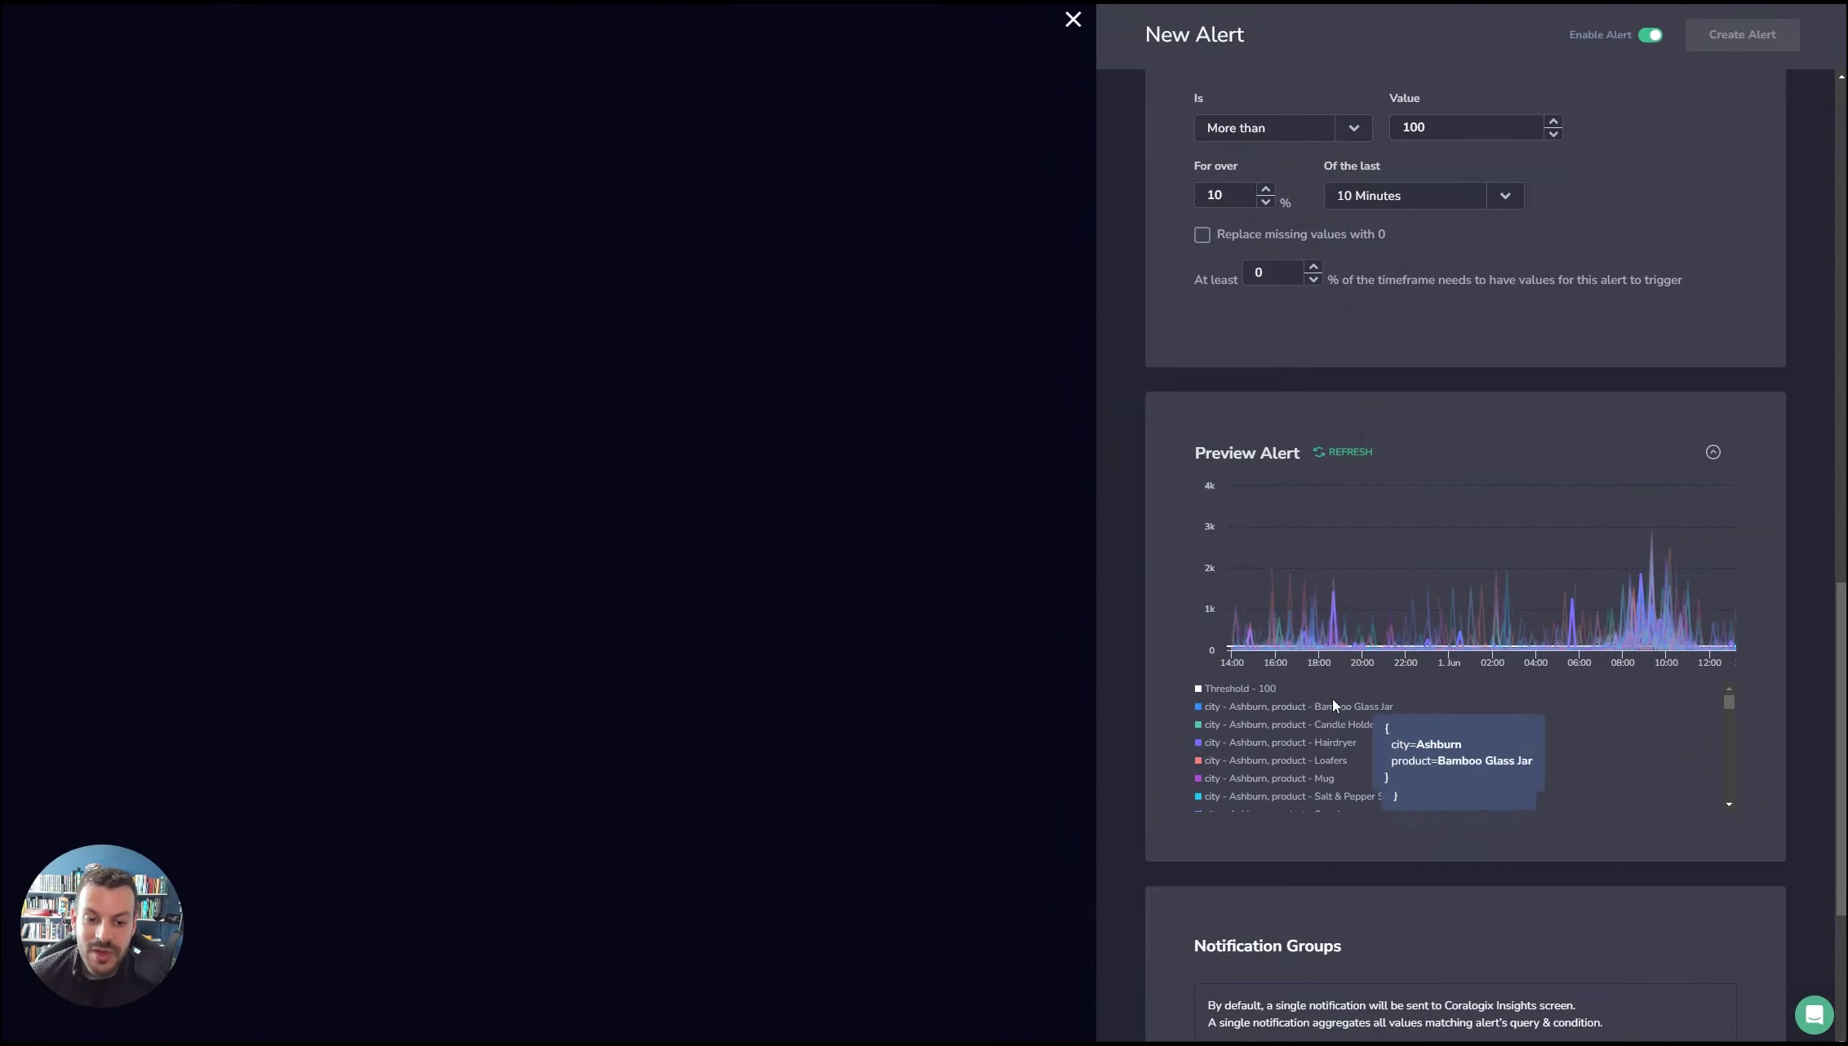
- Raise the alert's threshold value to 2000 and refresh the alert preview
{"action": "scroll", "coordinate": [1443, 565], "scroll_direction": "up", "scroll_amount": 2}
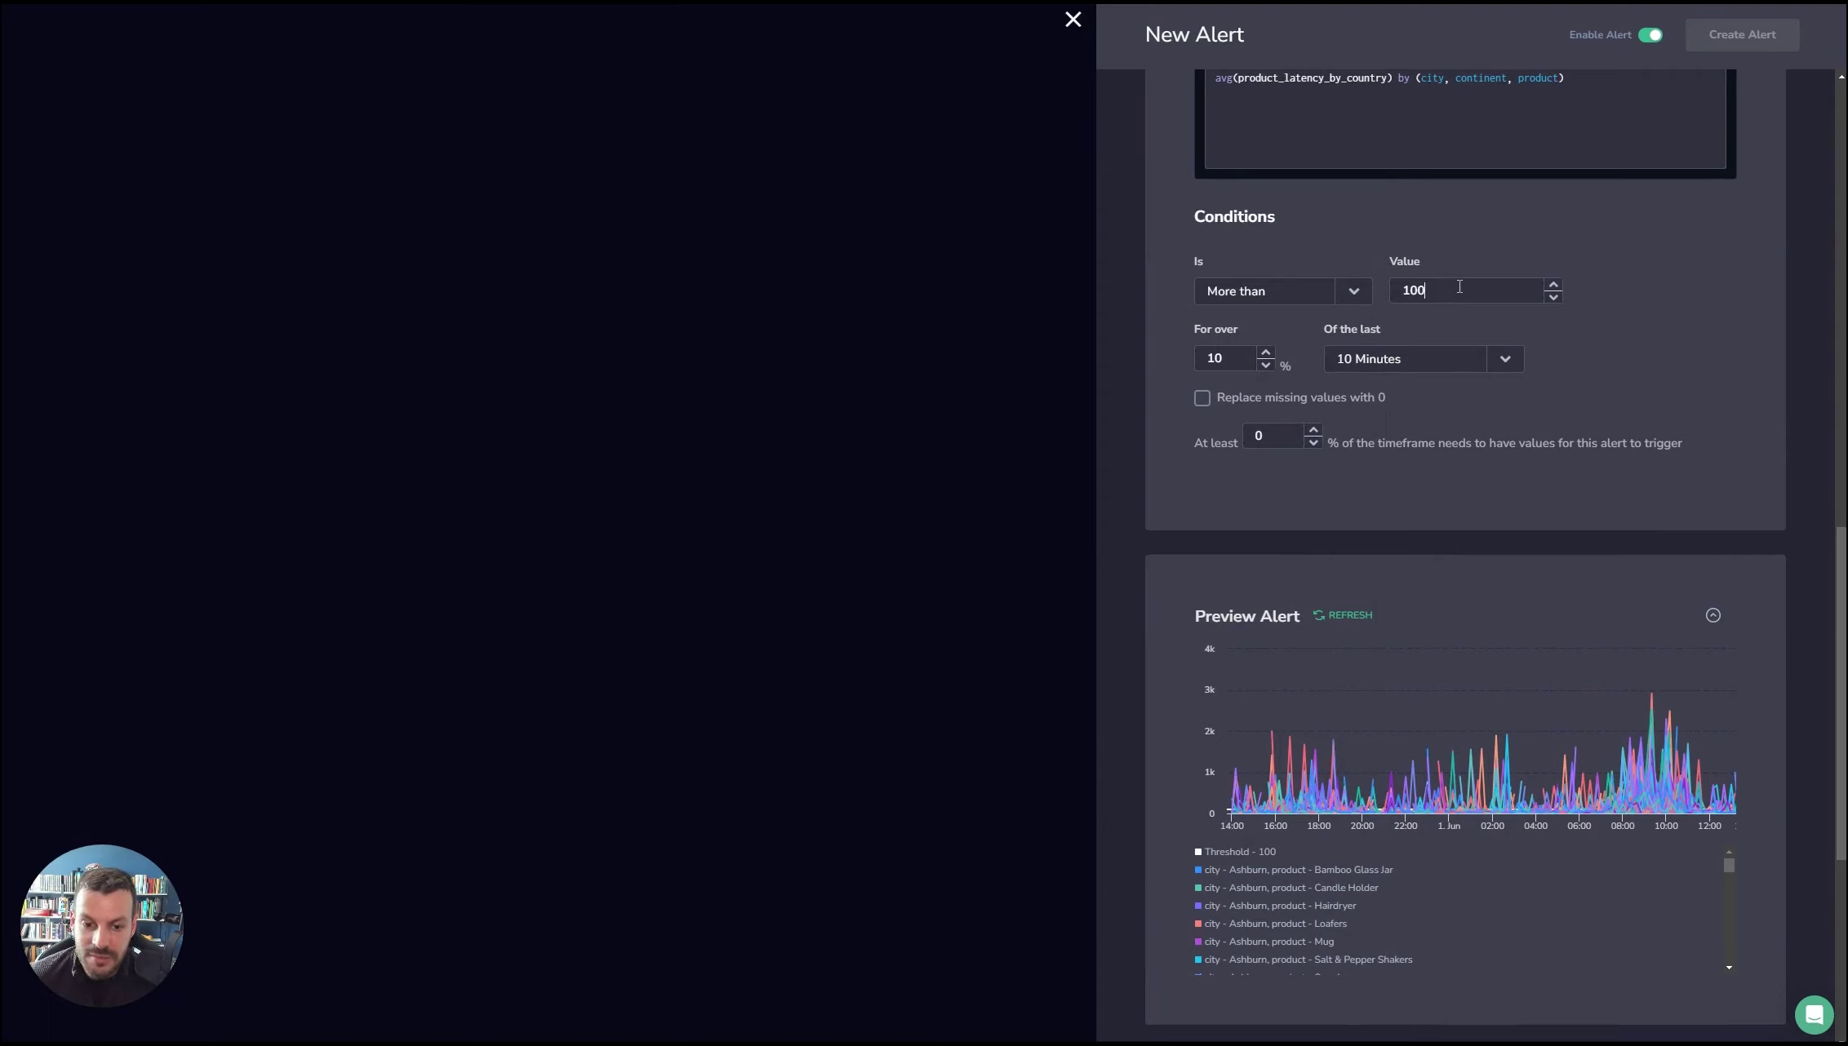
{"action": "key", "text": "BackSpace"}
{"action": "key", "text": "BackSpace"}
{"action": "key", "text": "BackSpace"}
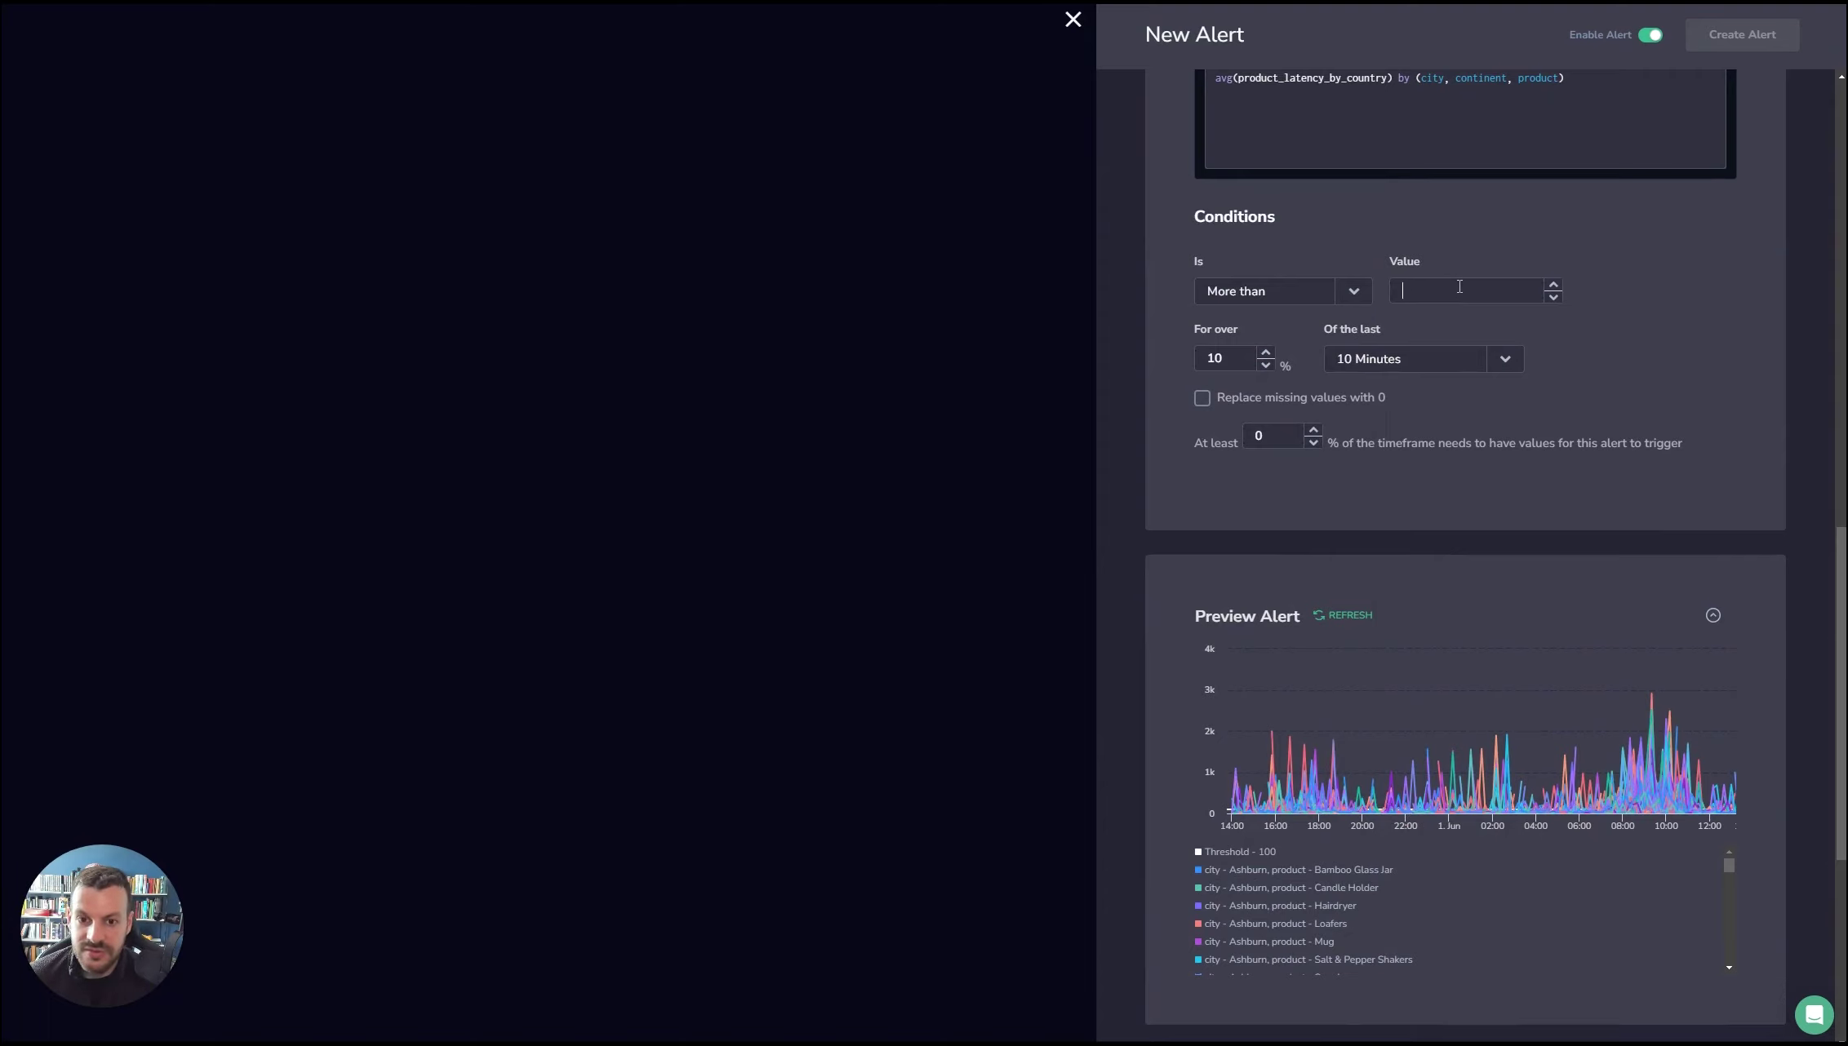
{"action": "type", "text": "2000"}
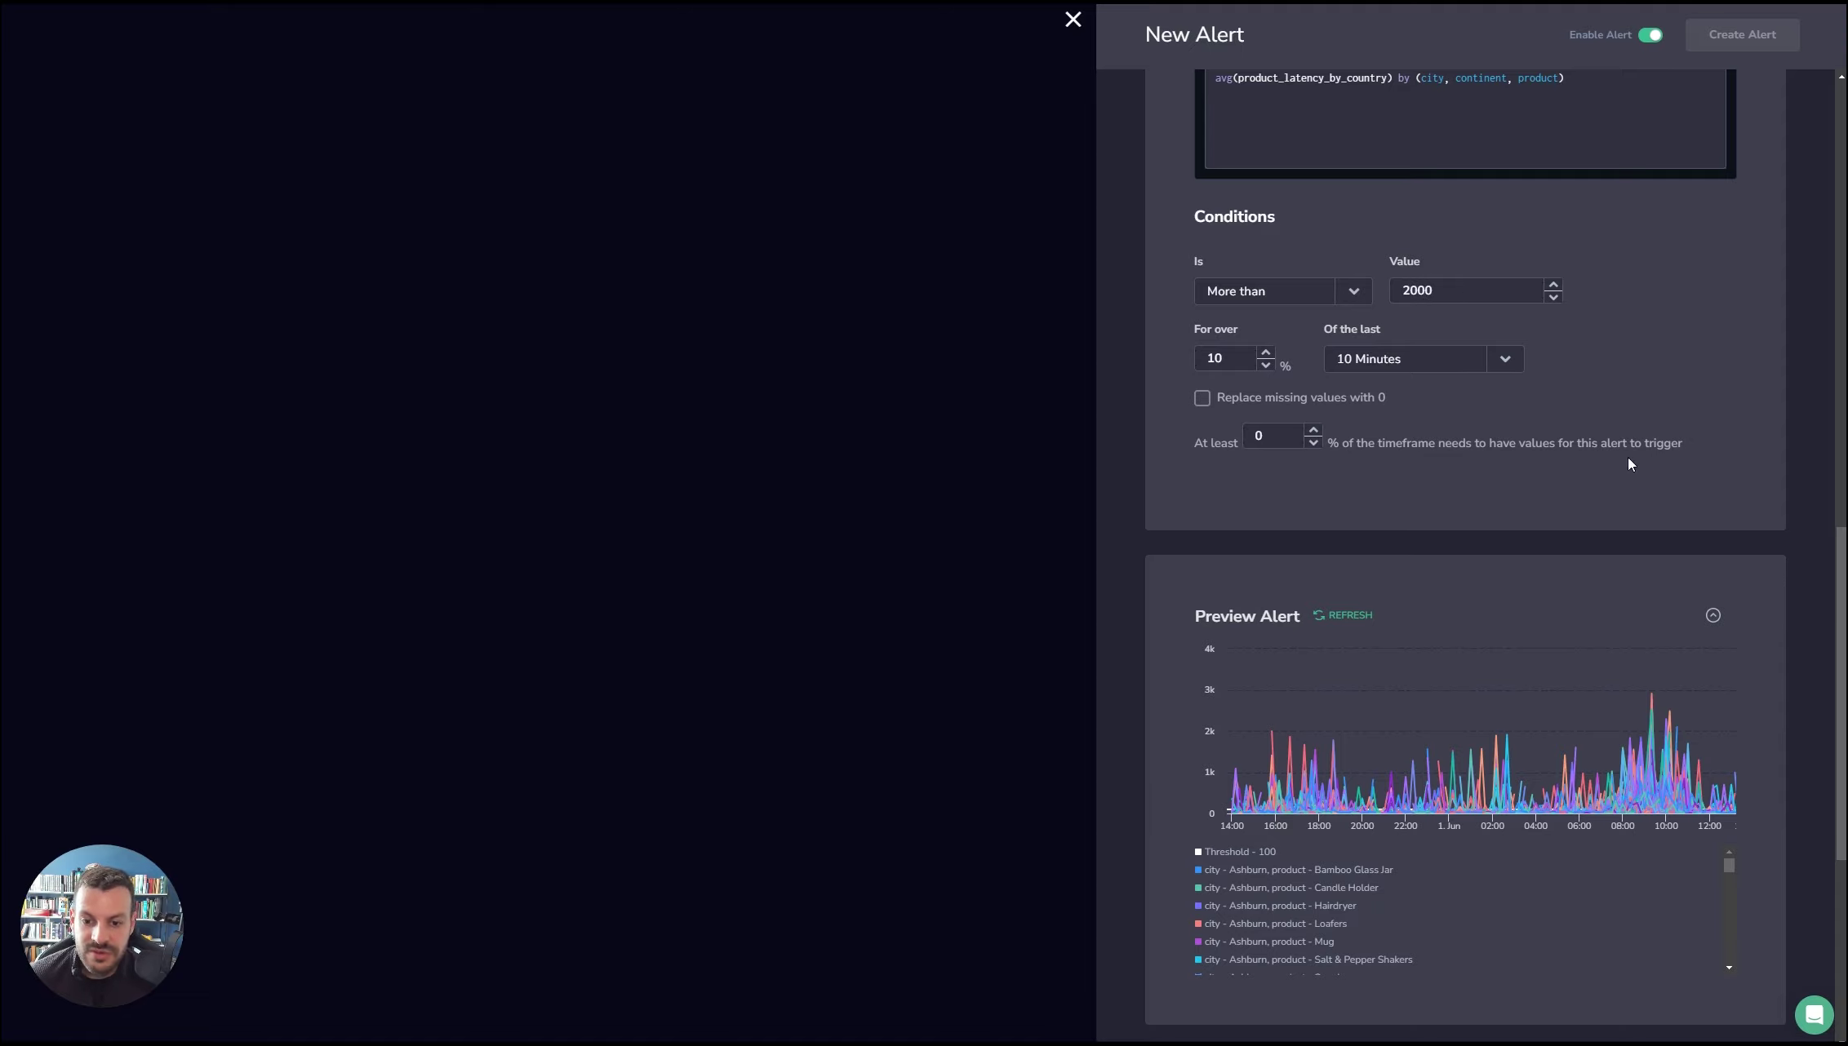
{"action": "left_click", "coordinate": [1346, 617]}
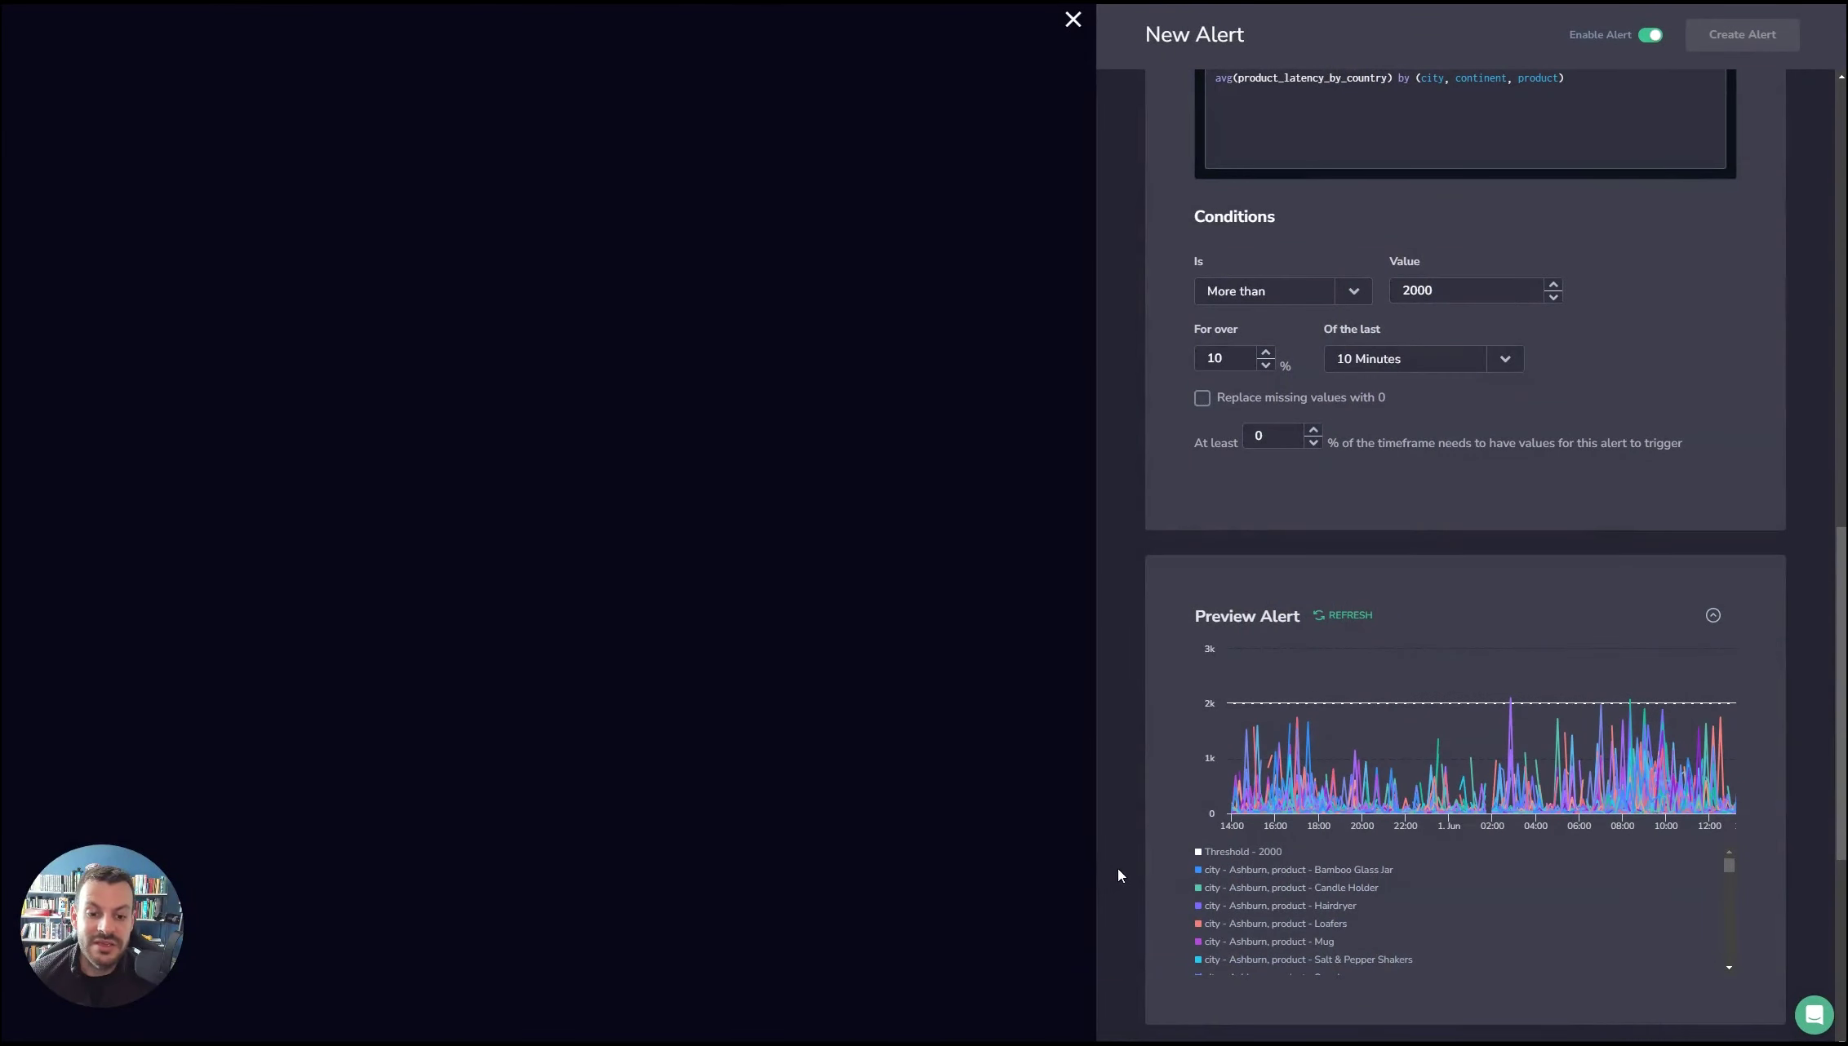
- Add the DevSec Slack webhook to the alert's notification group
{"action": "scroll", "coordinate": [1168, 845], "scroll_direction": "up", "scroll_amount": 3}
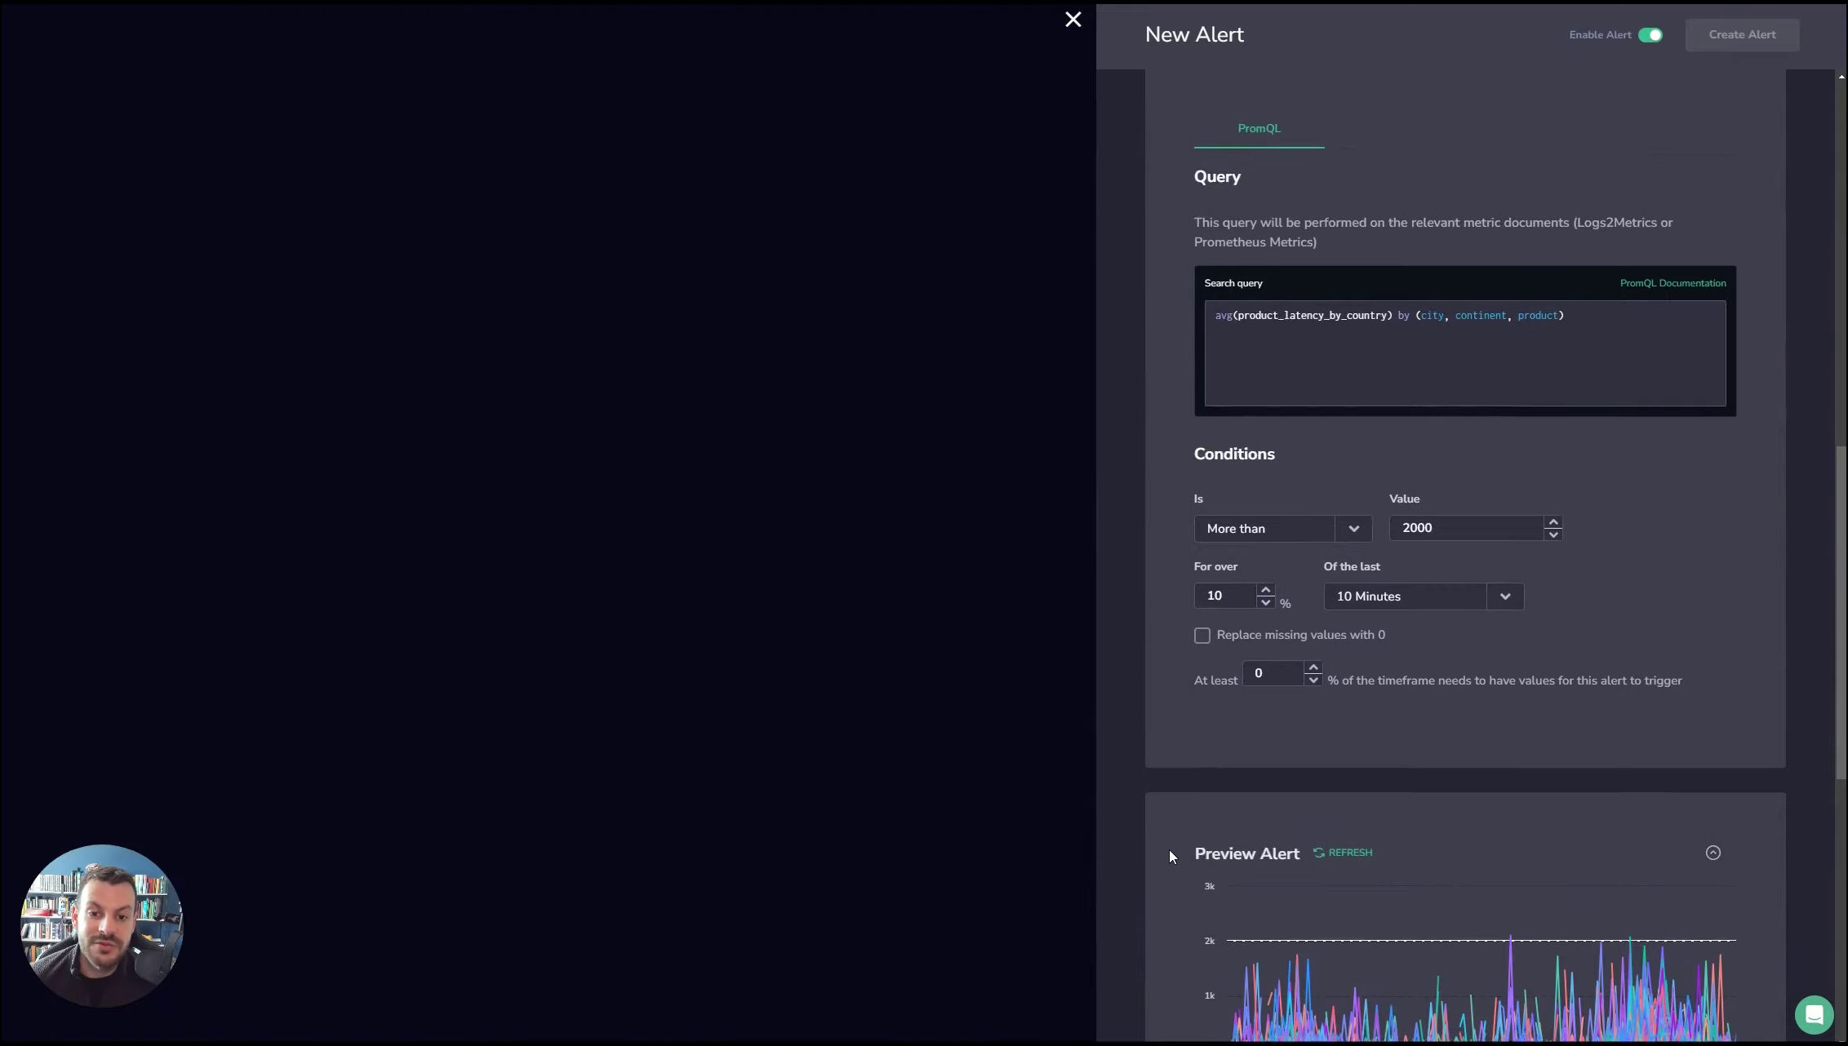
{"action": "scroll", "coordinate": [1170, 849], "scroll_direction": "down", "scroll_amount": 5}
{"action": "scroll", "coordinate": [1171, 852], "scroll_direction": "down", "scroll_amount": 3}
{"action": "scroll", "coordinate": [1171, 854], "scroll_direction": "up", "scroll_amount": 2}
{"action": "scroll", "coordinate": [1170, 857], "scroll_direction": "down", "scroll_amount": 2}
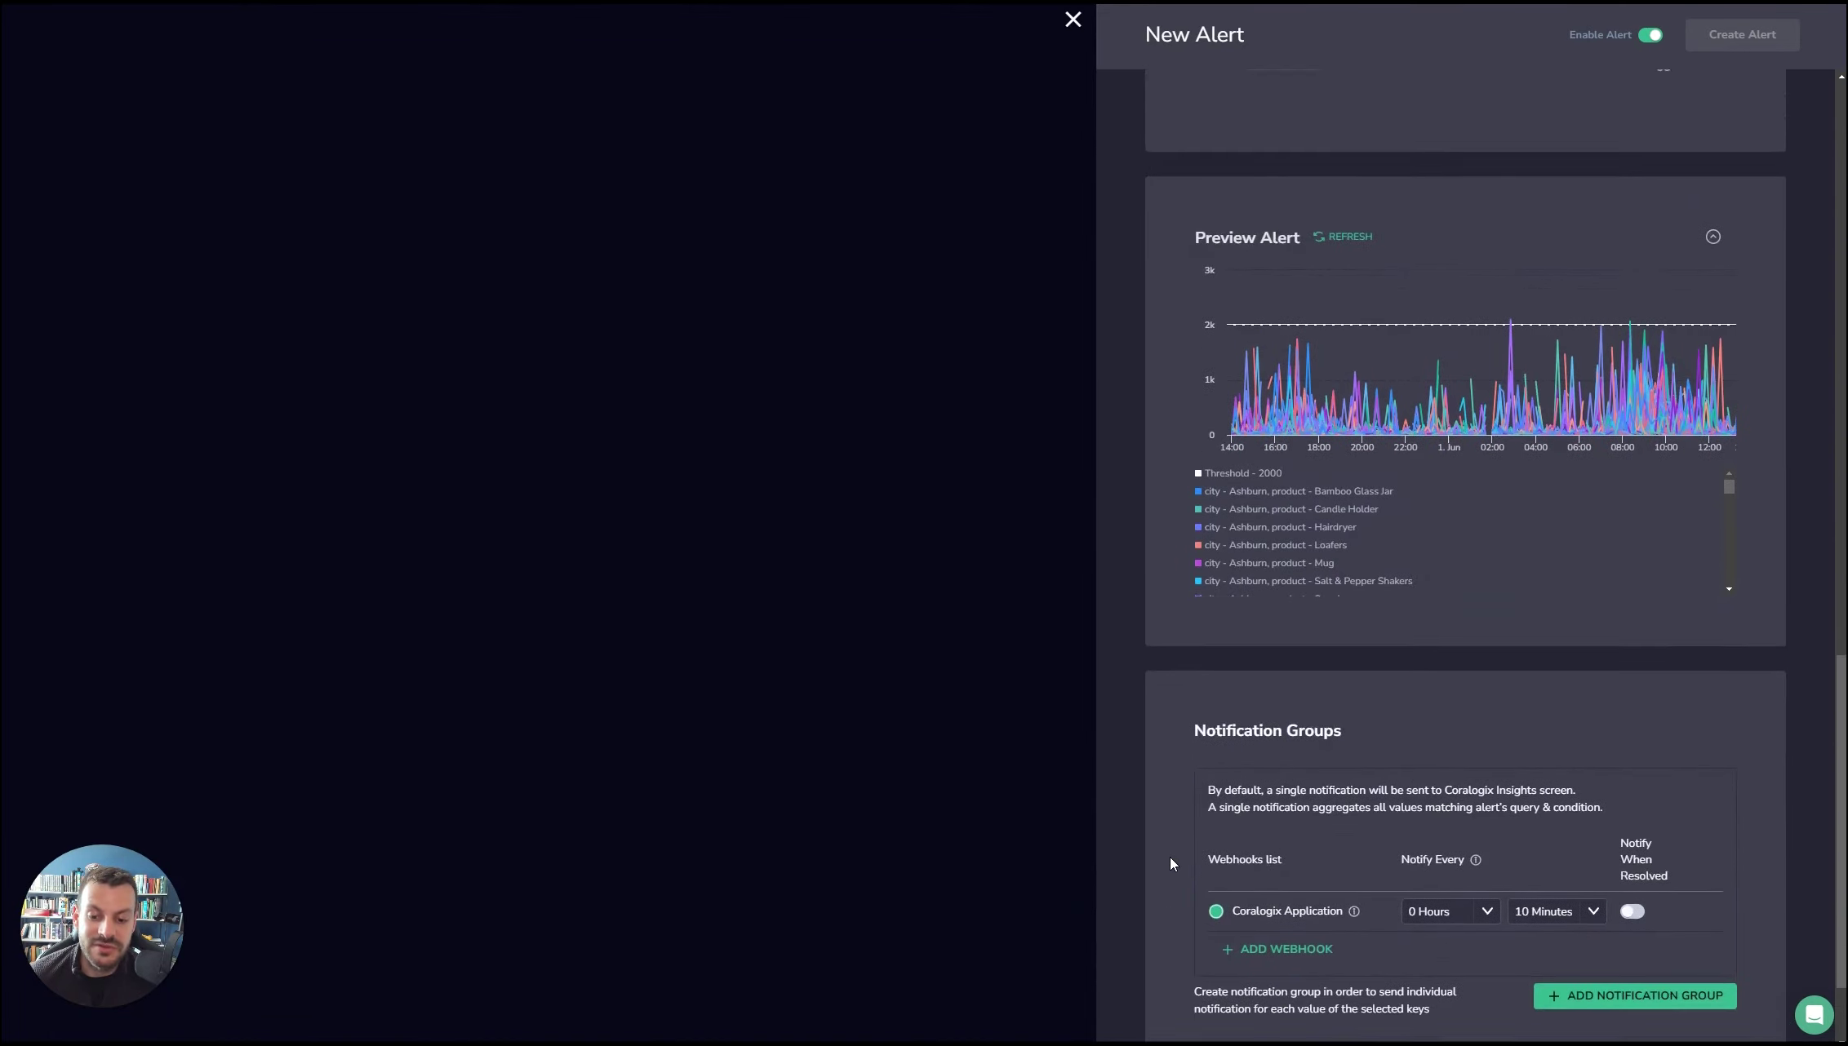
{"action": "scroll", "coordinate": [1170, 859], "scroll_direction": "up", "scroll_amount": 2}
{"action": "scroll", "coordinate": [1169, 864], "scroll_direction": "down", "scroll_amount": 3}
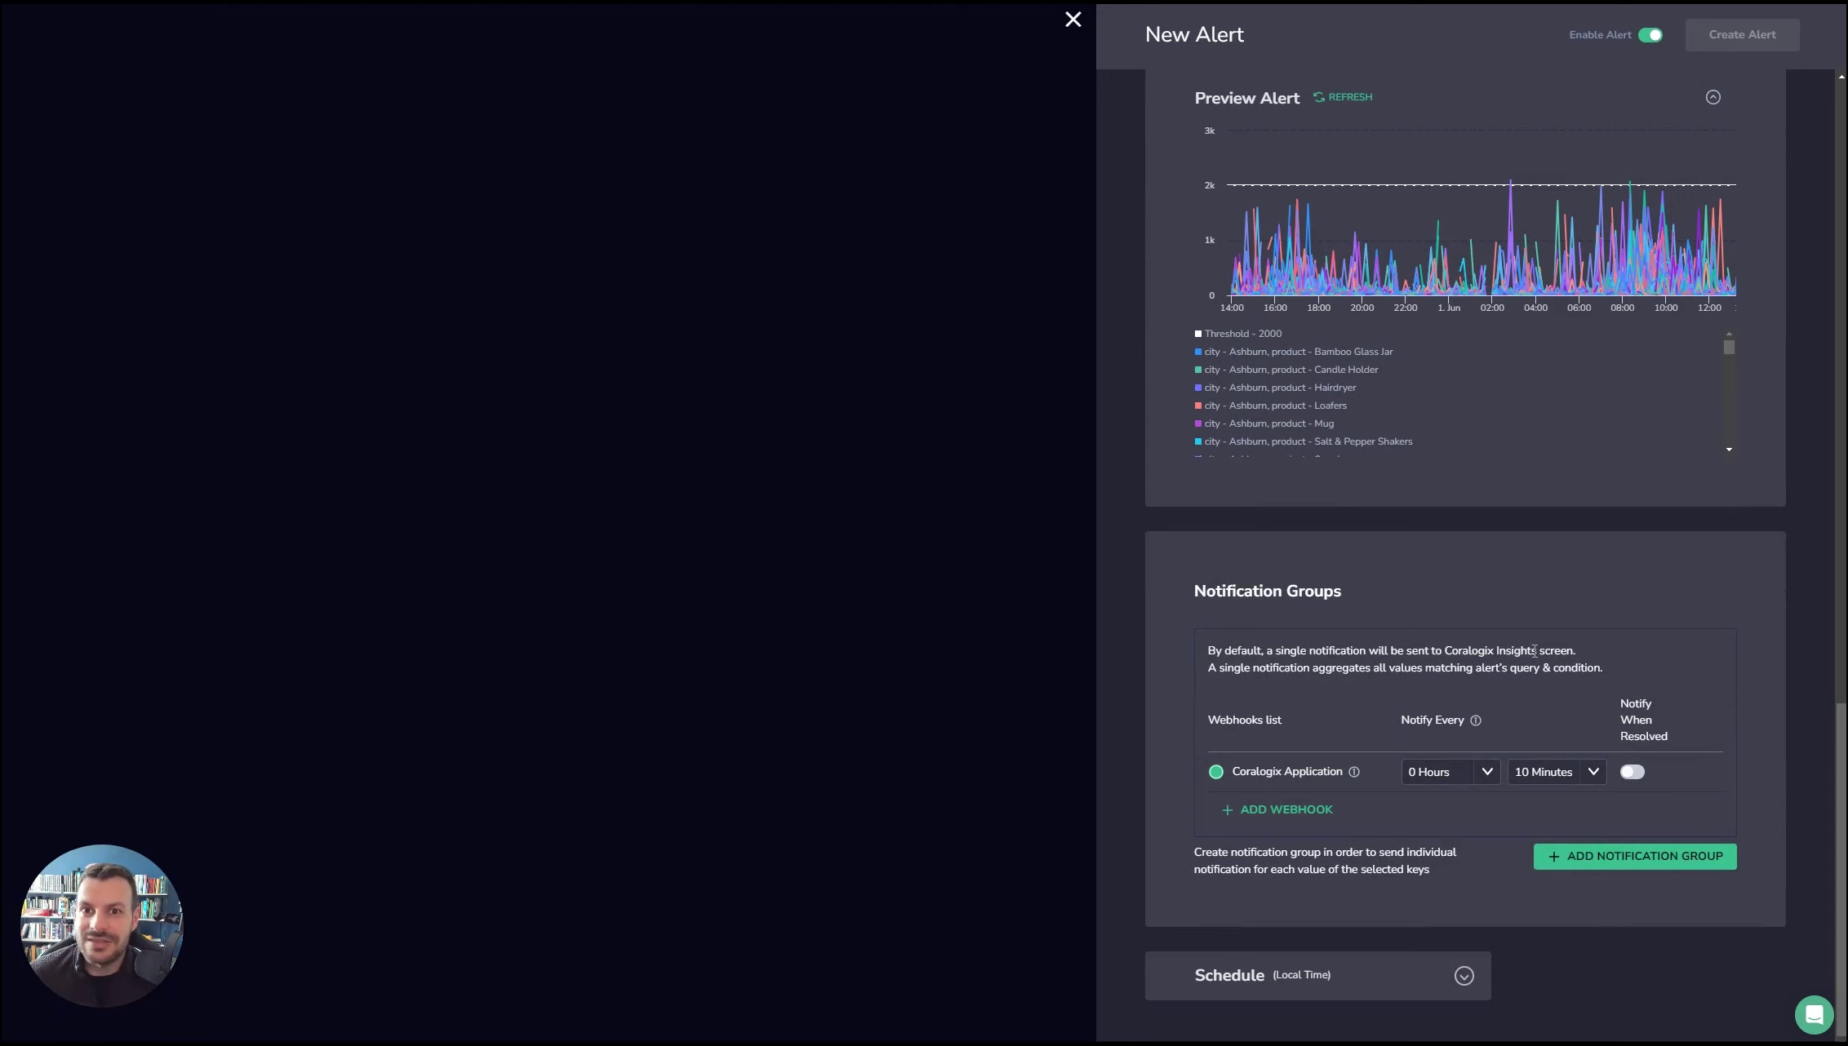
{"action": "left_click", "coordinate": [1303, 824]}
{"action": "left_click_drag", "start_coordinate": [1390, 571], "coordinate": [1389, 689]}
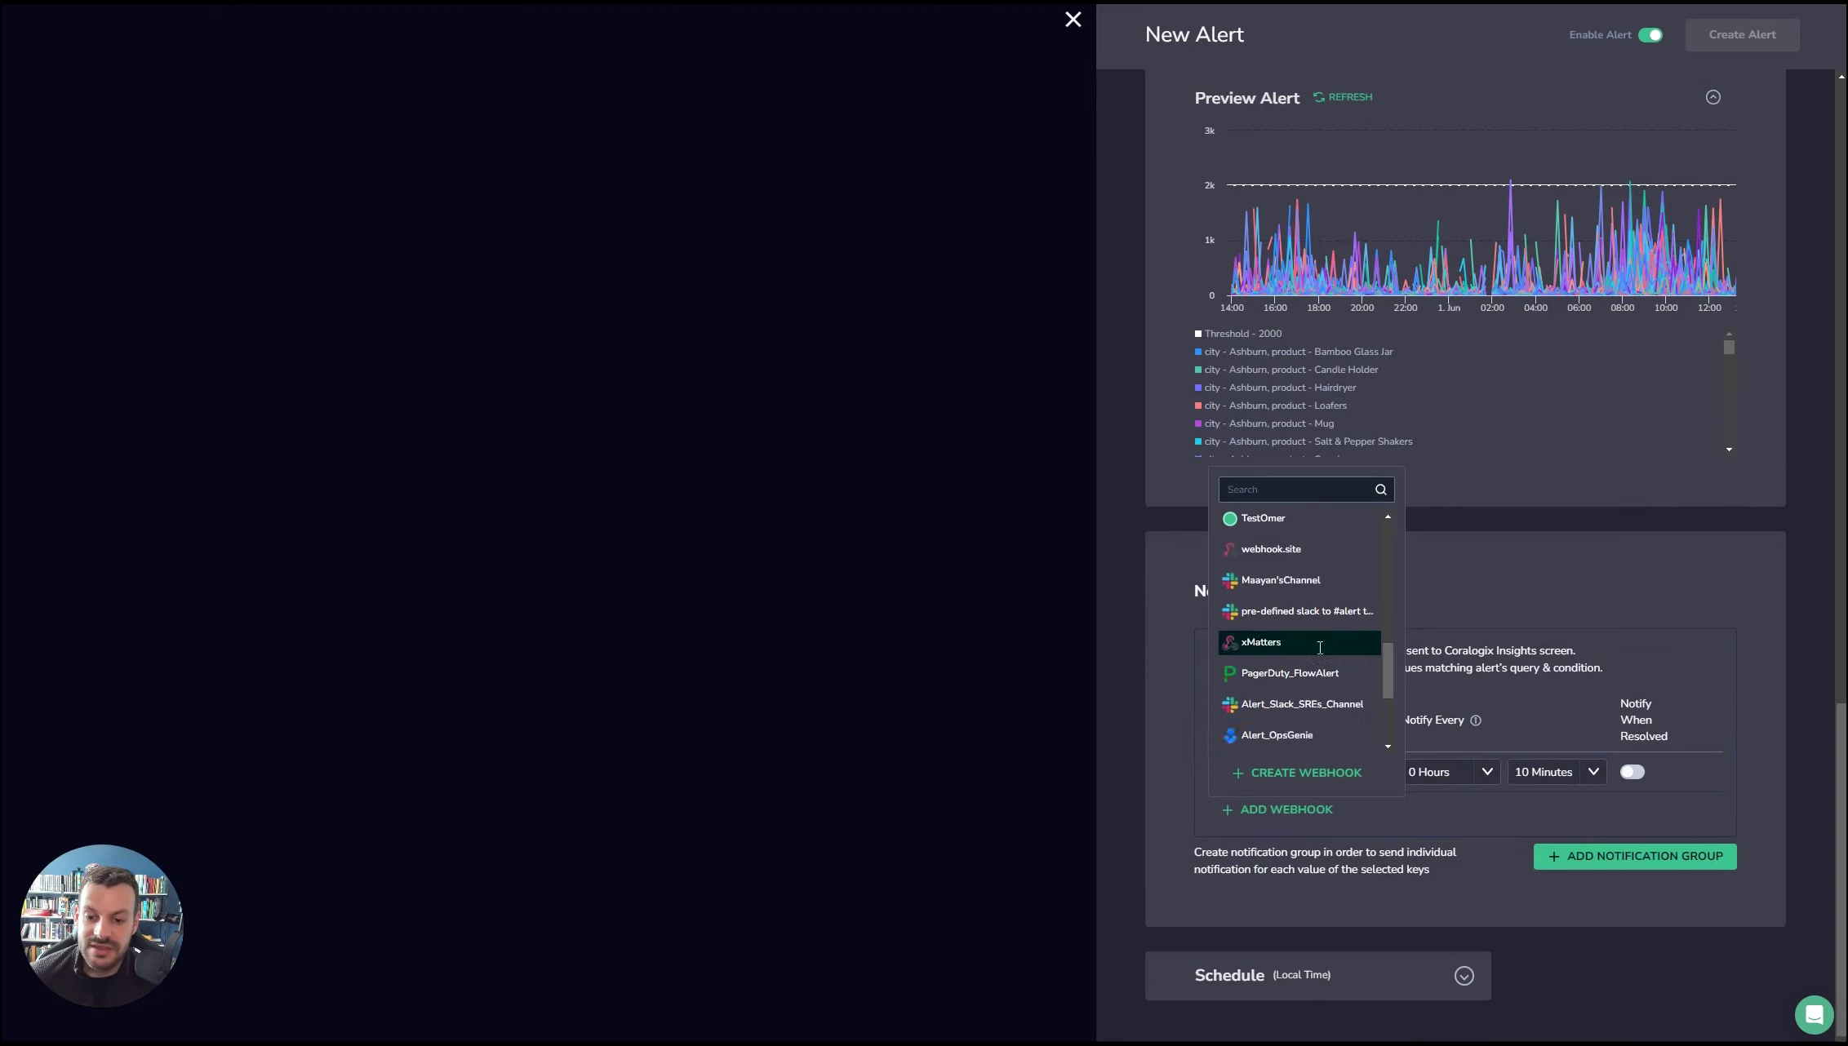
{"action": "left_click", "coordinate": [1258, 642]}
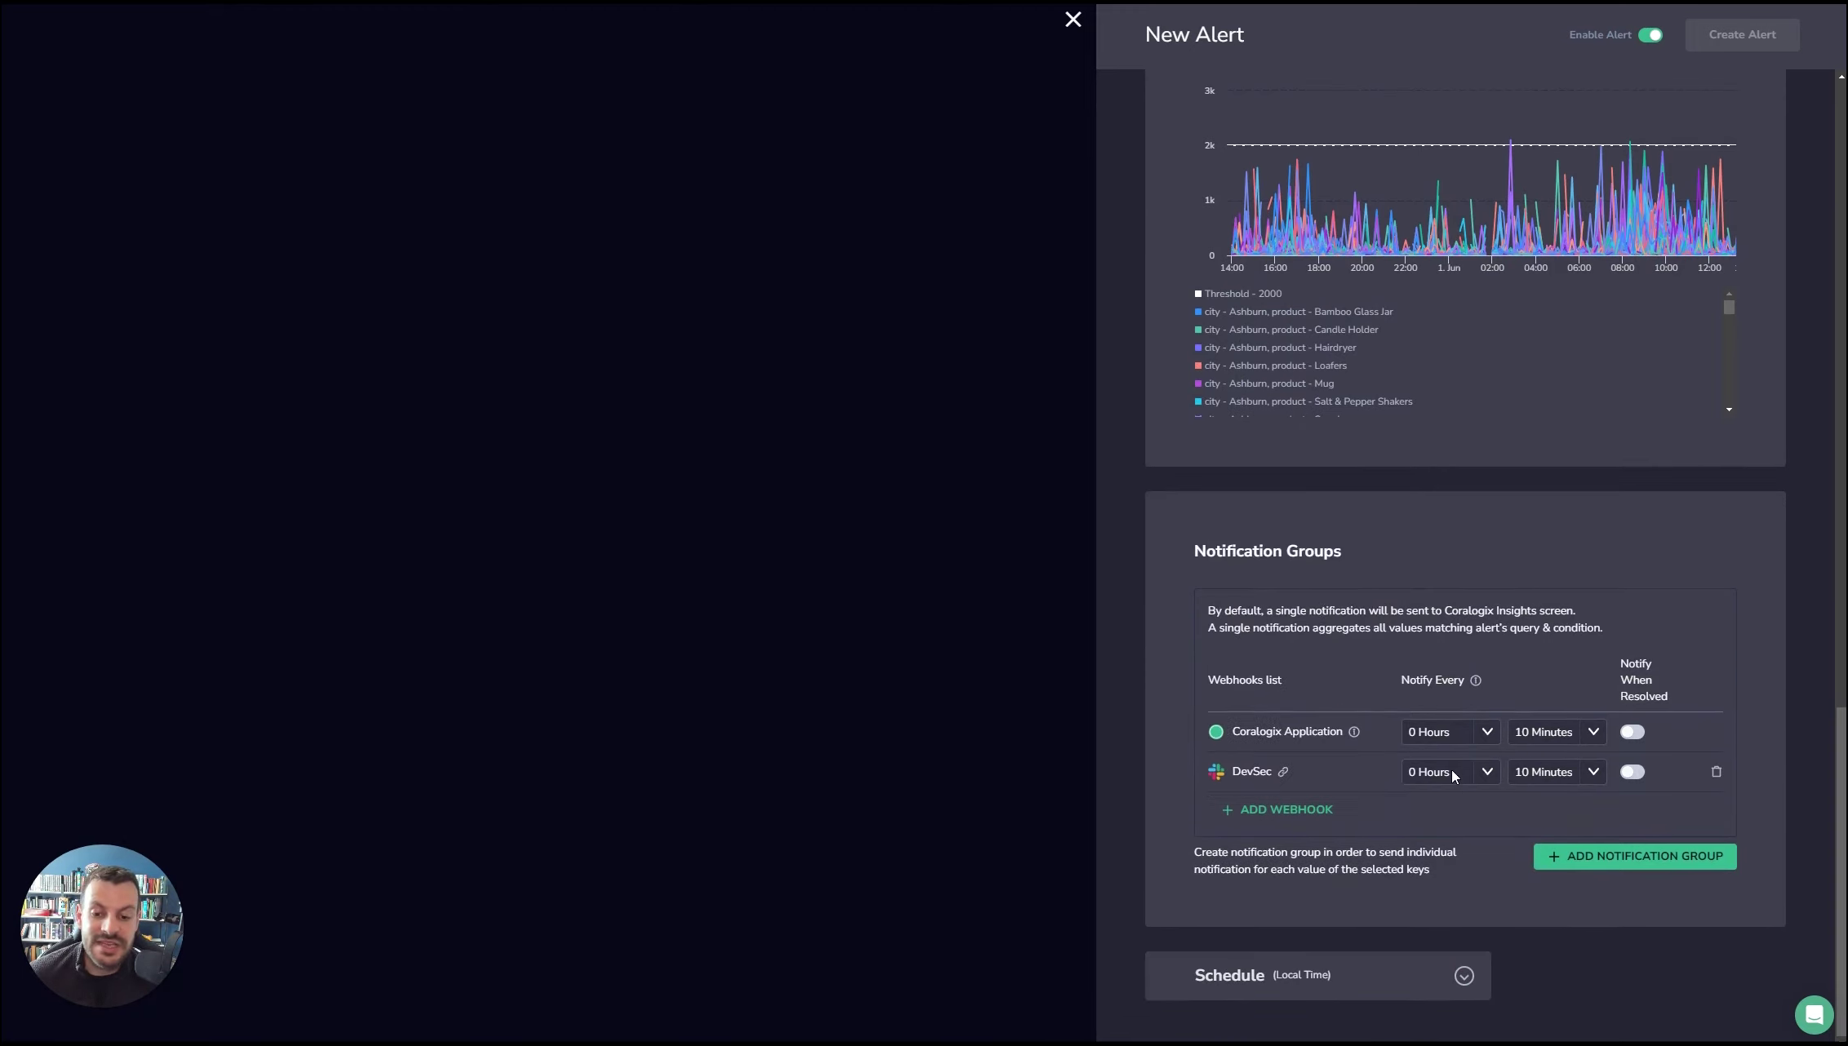
- Set the DevSec webhook to notify every 30 minutes and enable Notify When Resolved for it
{"action": "left_click", "coordinate": [1526, 770]}
{"action": "scroll", "coordinate": [1537, 853], "scroll_direction": "down", "scroll_amount": 5}
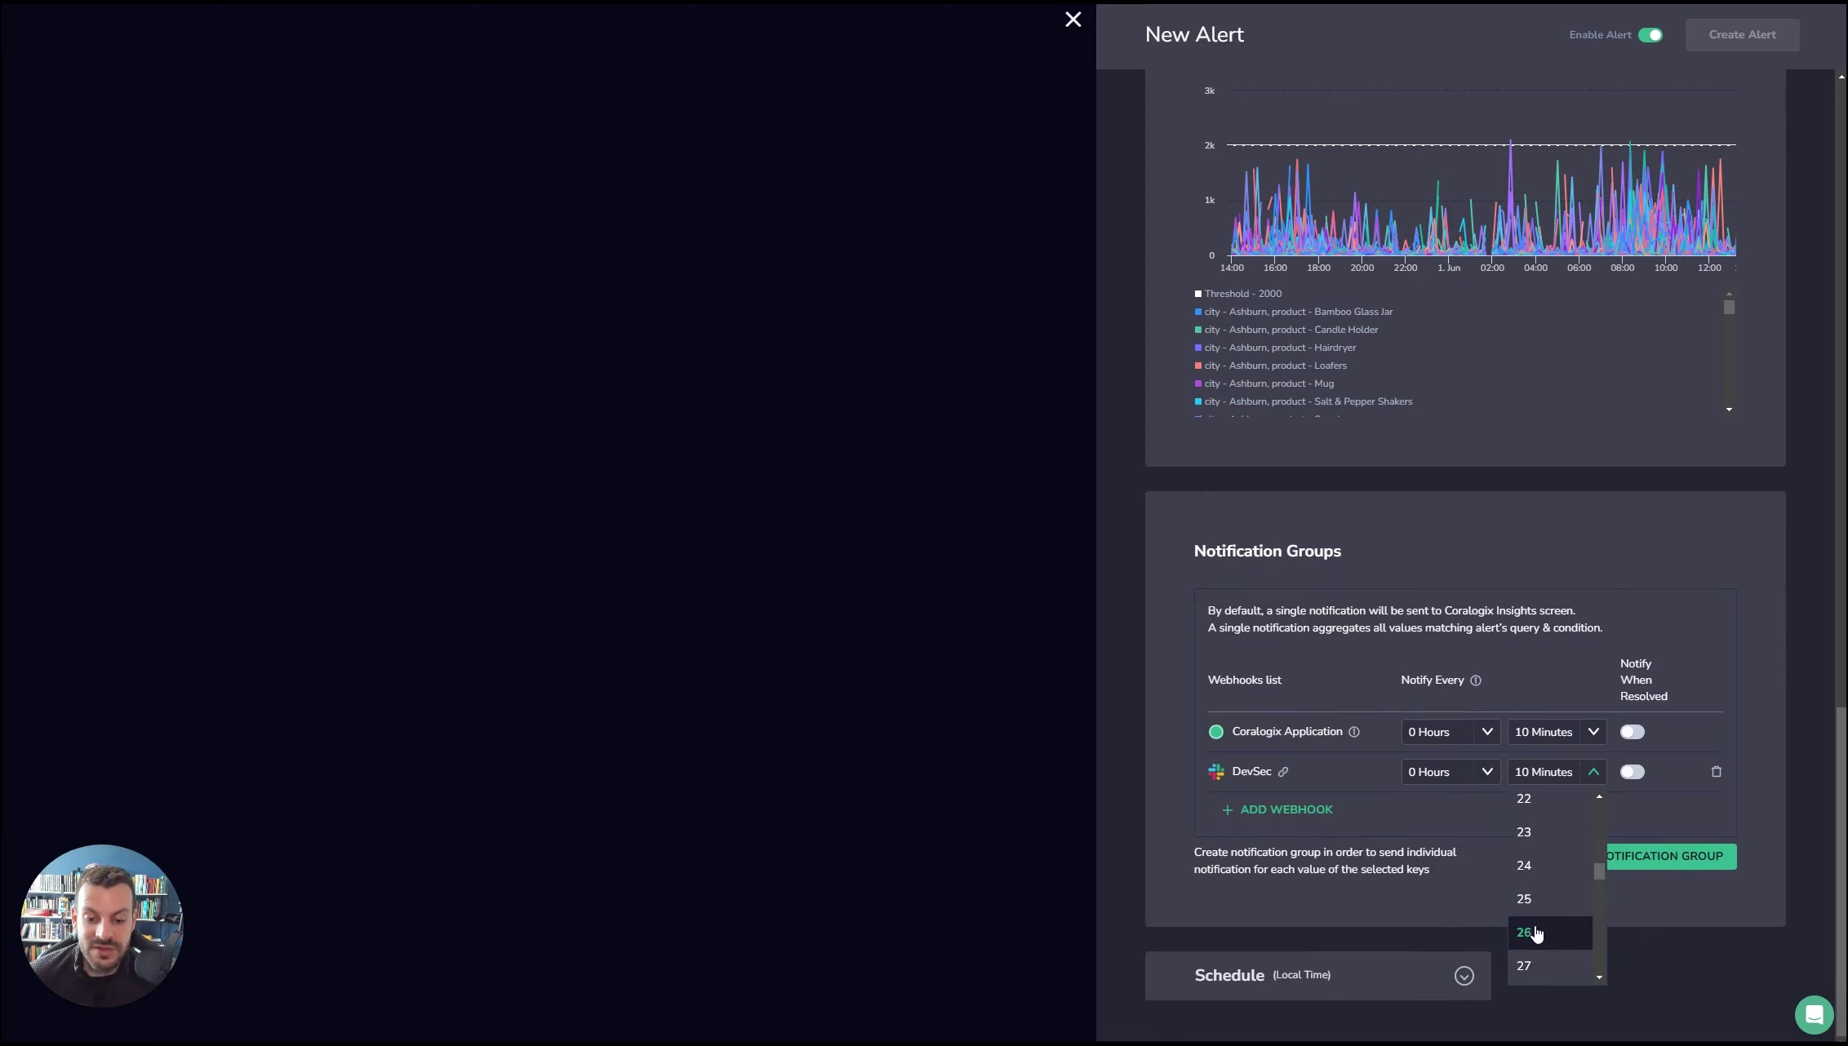
{"action": "scroll", "coordinate": [1534, 933], "scroll_direction": "down", "scroll_amount": 2}
{"action": "left_click", "coordinate": [1533, 900]}
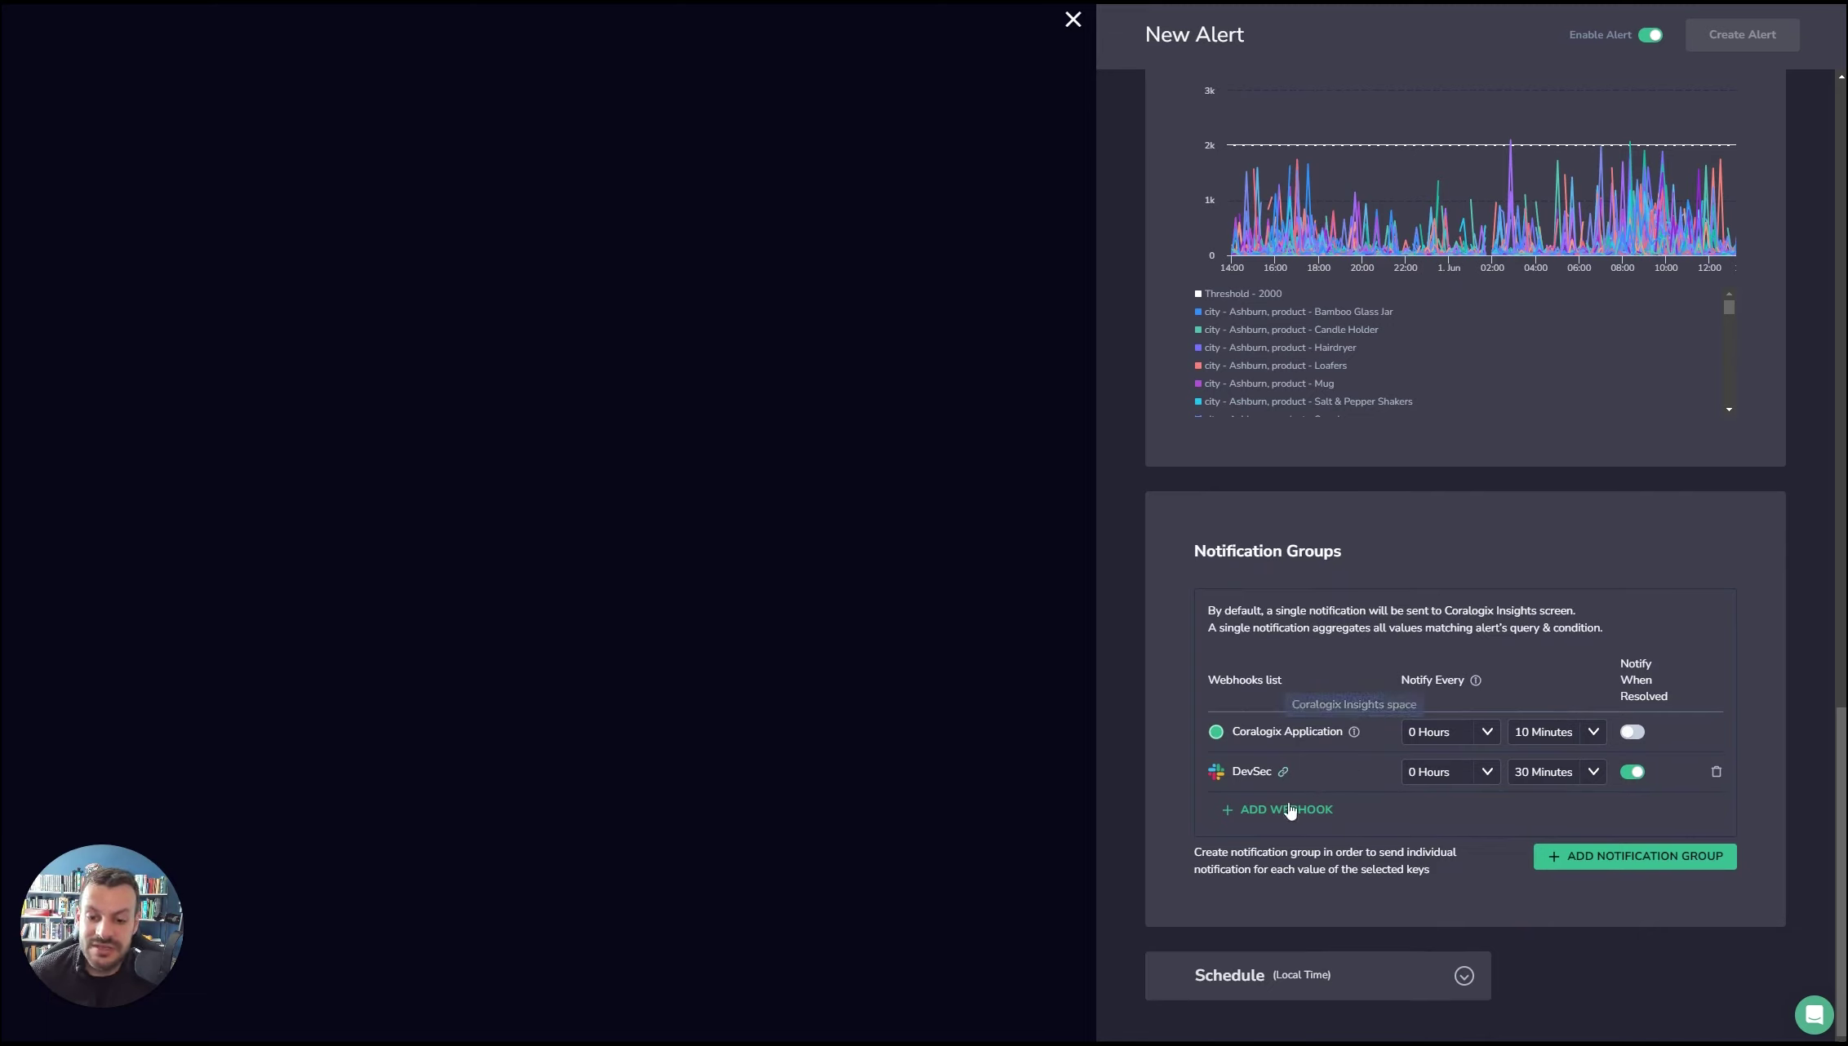
- Look through the other webhooks available for the notification group and close the list
{"action": "left_click", "coordinate": [1255, 815]}
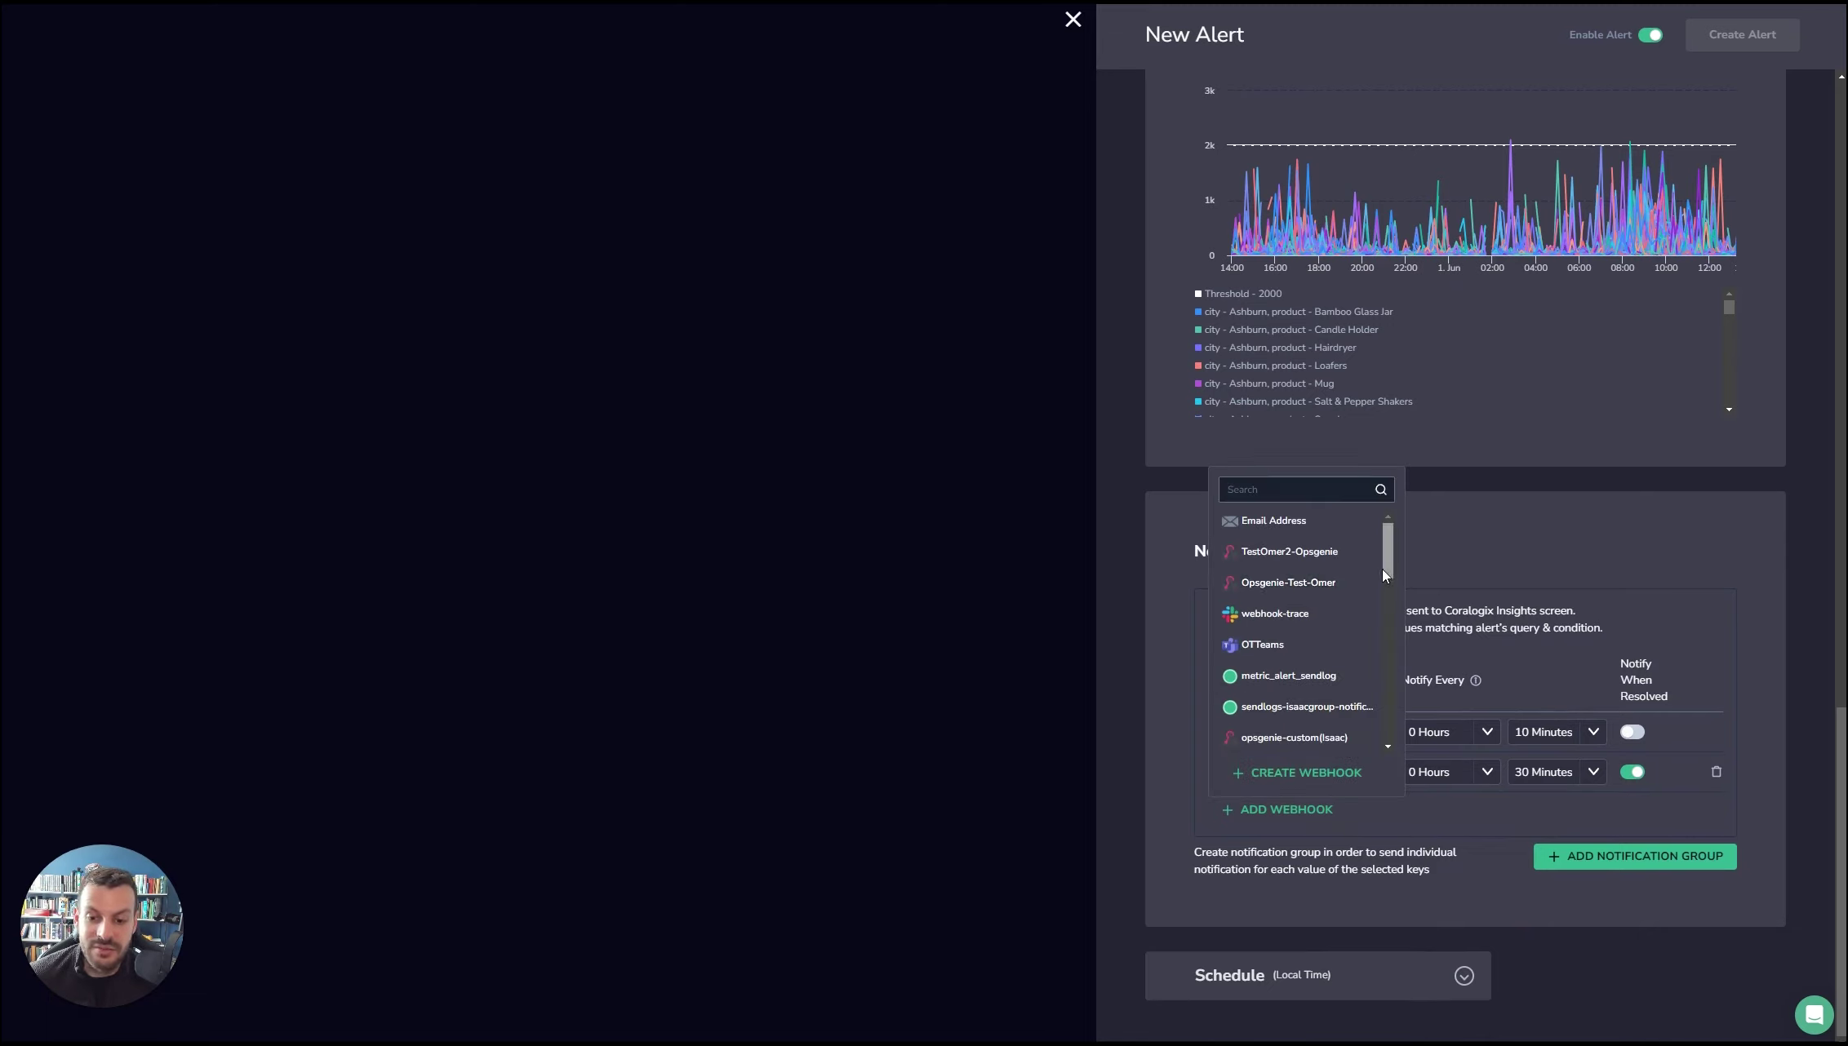
{"action": "mouse_move", "coordinate": [1387, 567]}
{"action": "left_mouse_down"}
{"action": "mouse_move", "coordinate": [1397, 773]}
{"action": "mouse_move", "coordinate": [1395, 544]}
{"action": "left_mouse_up"}
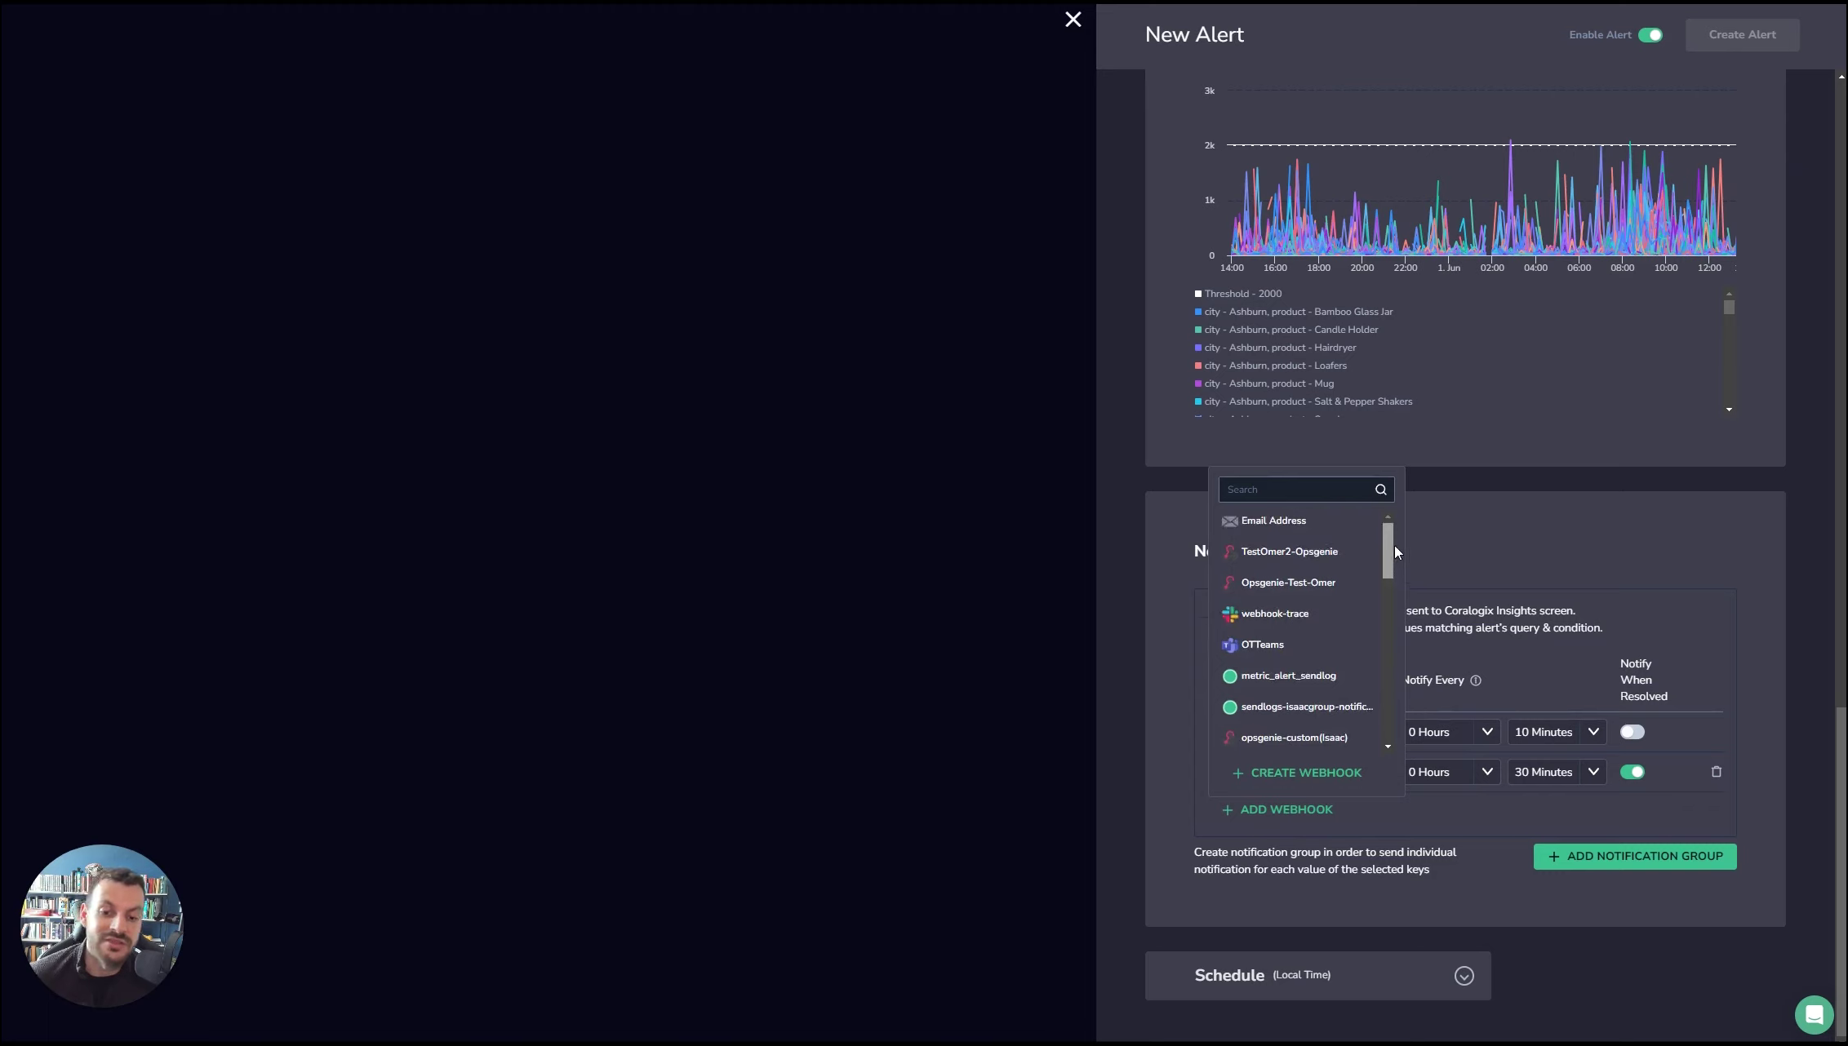
{"action": "left_click", "coordinate": [1478, 541]}
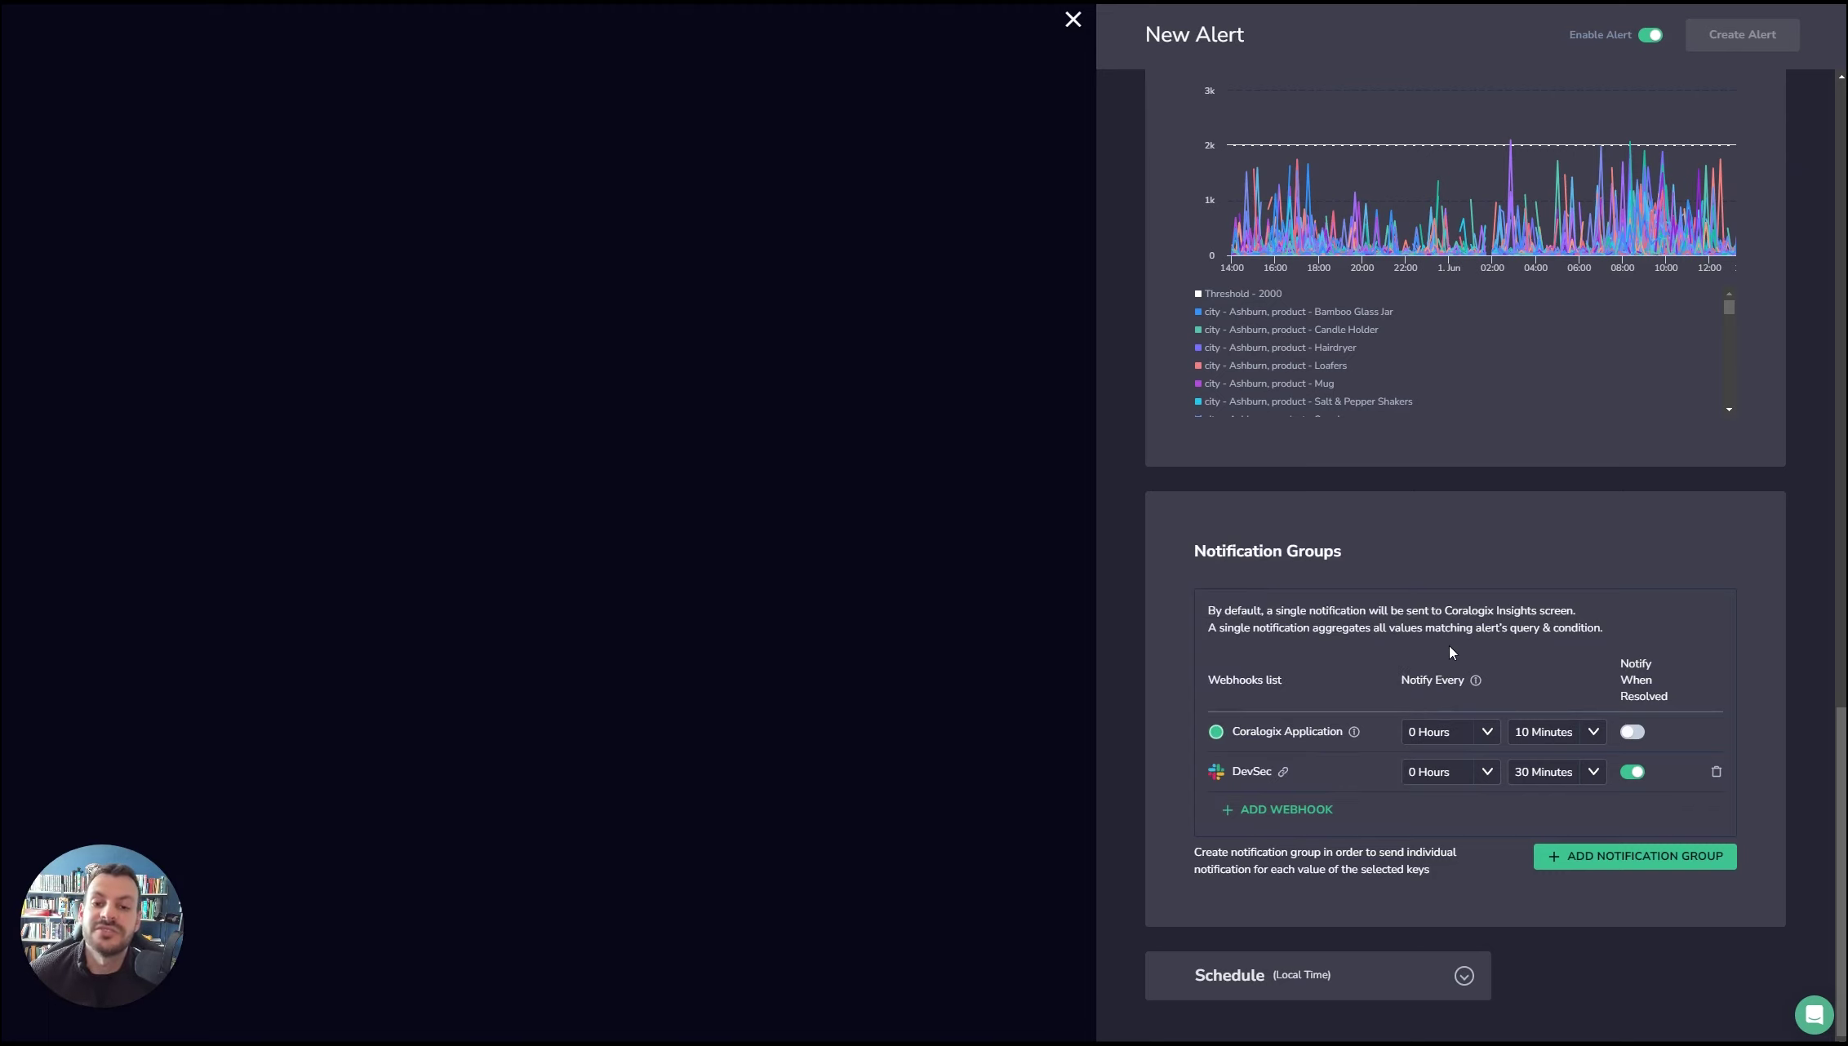
- Expand the alert's Schedule settings and review the alert type, query and conditions
{"action": "left_click", "coordinate": [1419, 976]}
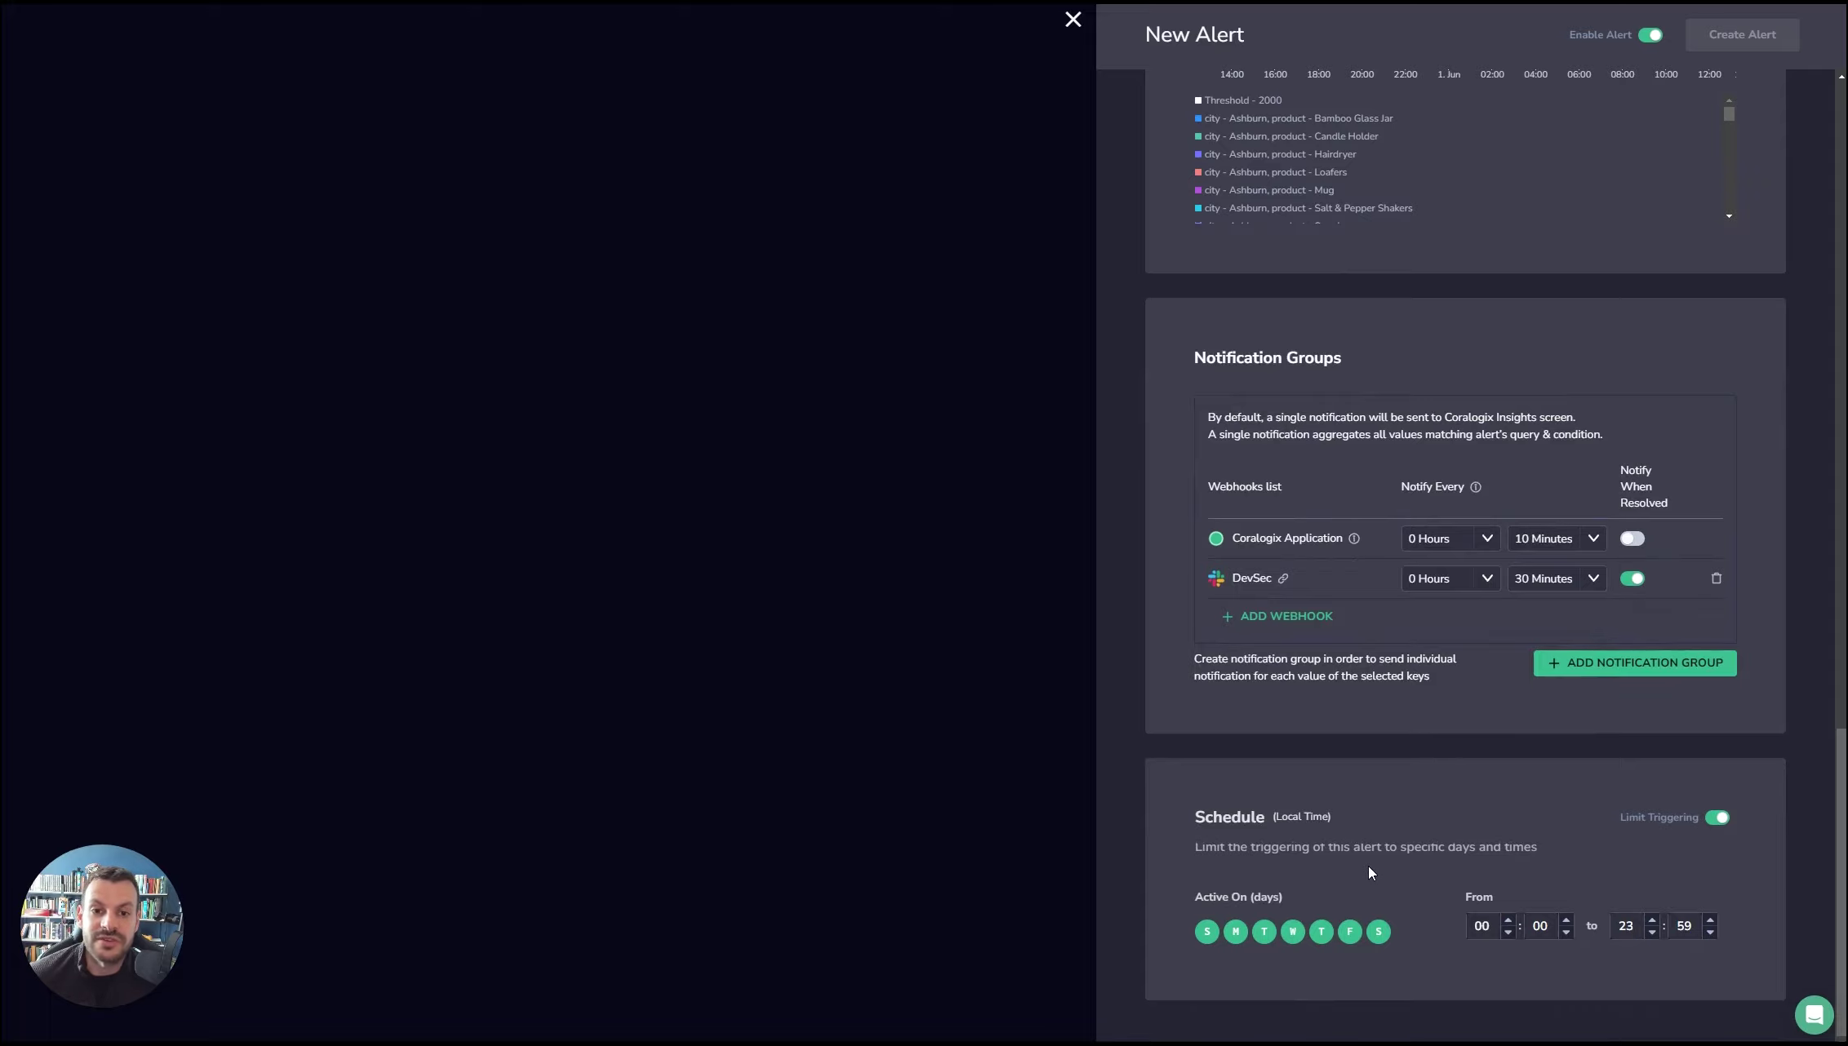
{"action": "scroll", "coordinate": [1369, 864], "scroll_direction": "up", "scroll_amount": 15}
{"action": "scroll", "coordinate": [1395, 871], "scroll_direction": "up", "scroll_amount": 2}
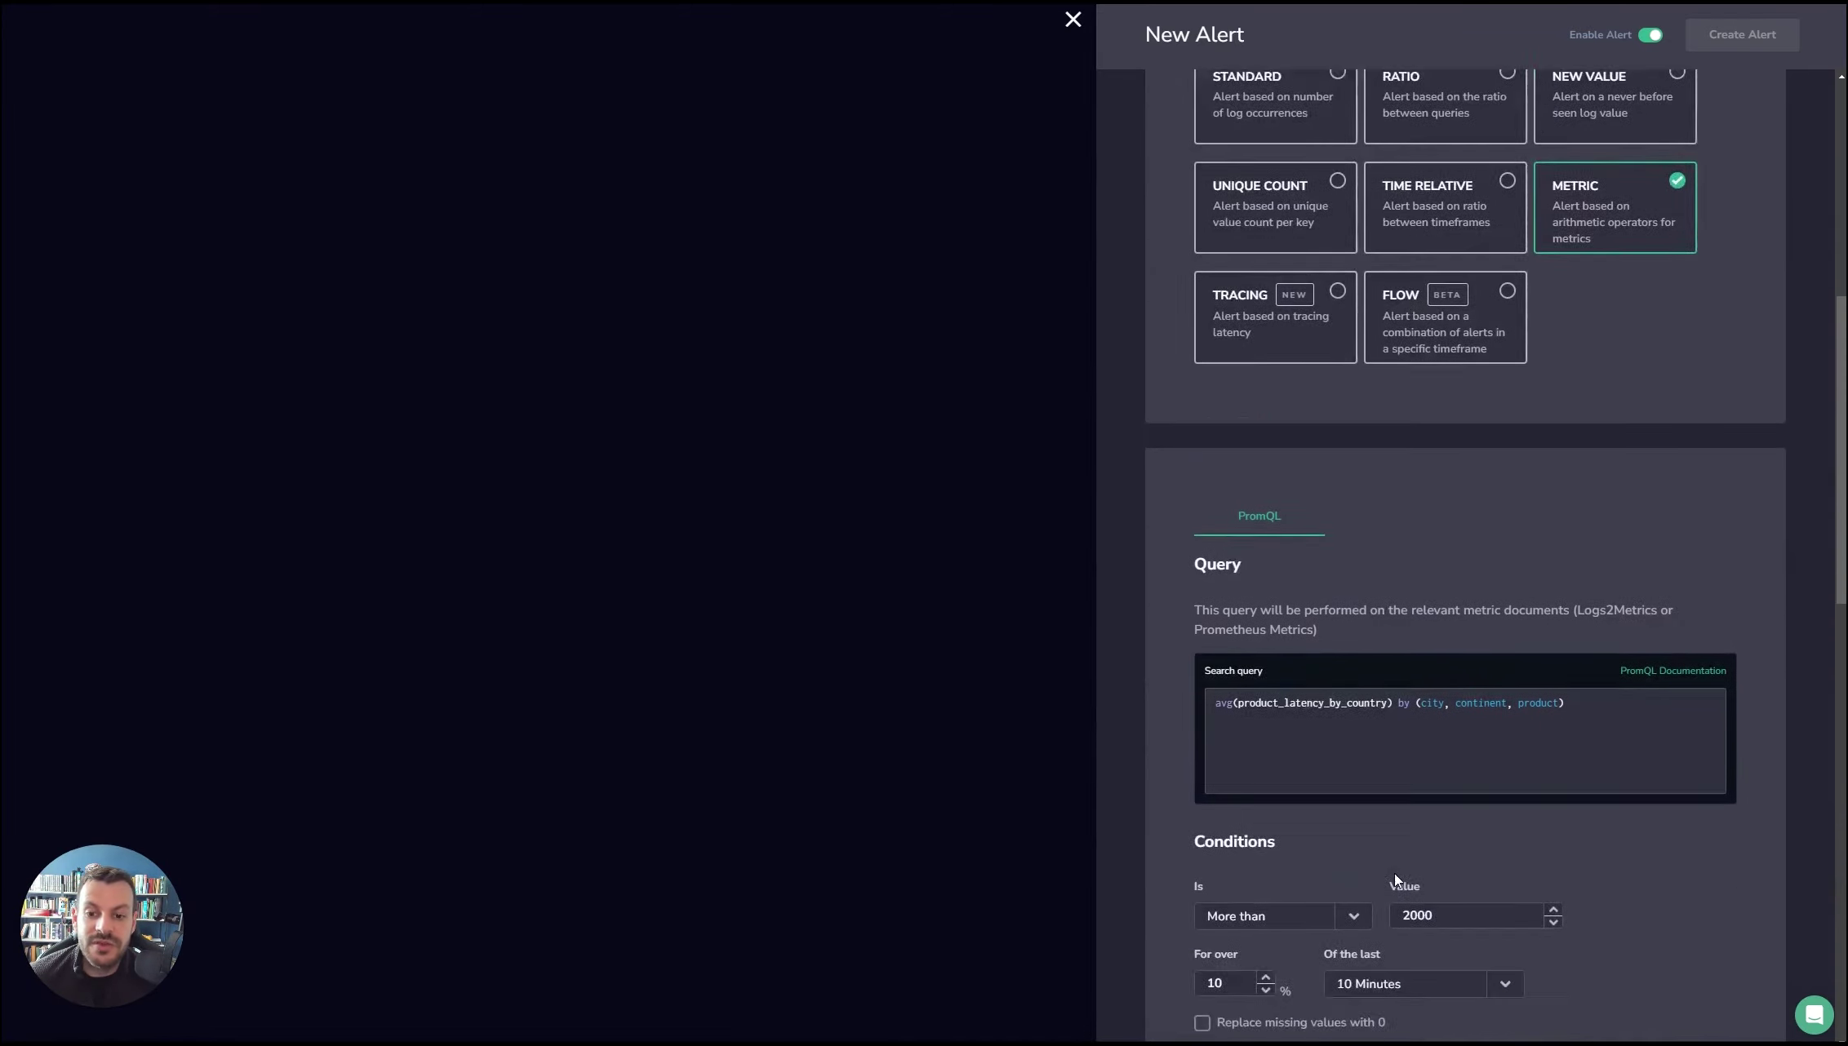
{"action": "scroll", "coordinate": [1395, 872], "scroll_direction": "down", "scroll_amount": 5}
{"action": "scroll", "coordinate": [1393, 875], "scroll_direction": "up", "scroll_amount": 1}
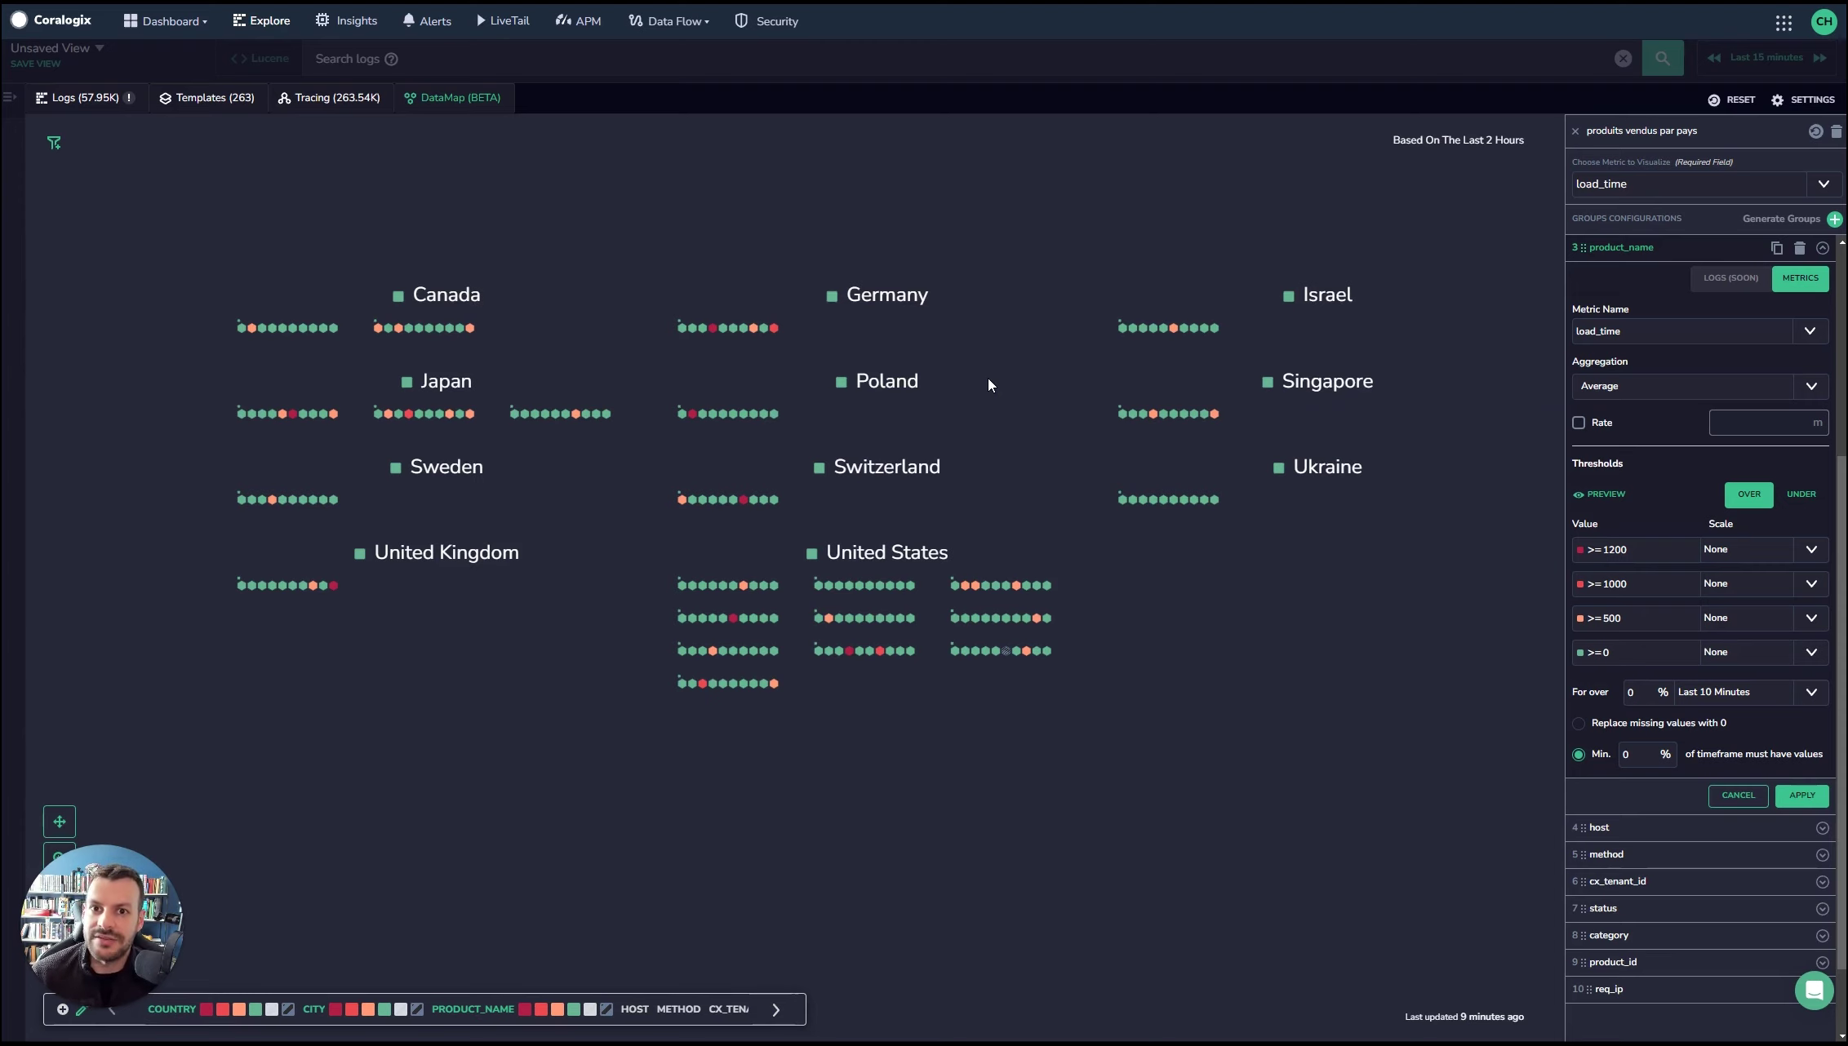
- Examine Berlin's products in the load_time DataMap, zooming in from Germany
{"action": "left_click_drag", "start_coordinate": [947, 365], "coordinate": [1040, 416]}
{"action": "scroll", "coordinate": [934, 382], "scroll_direction": "up", "scroll_amount": 5}
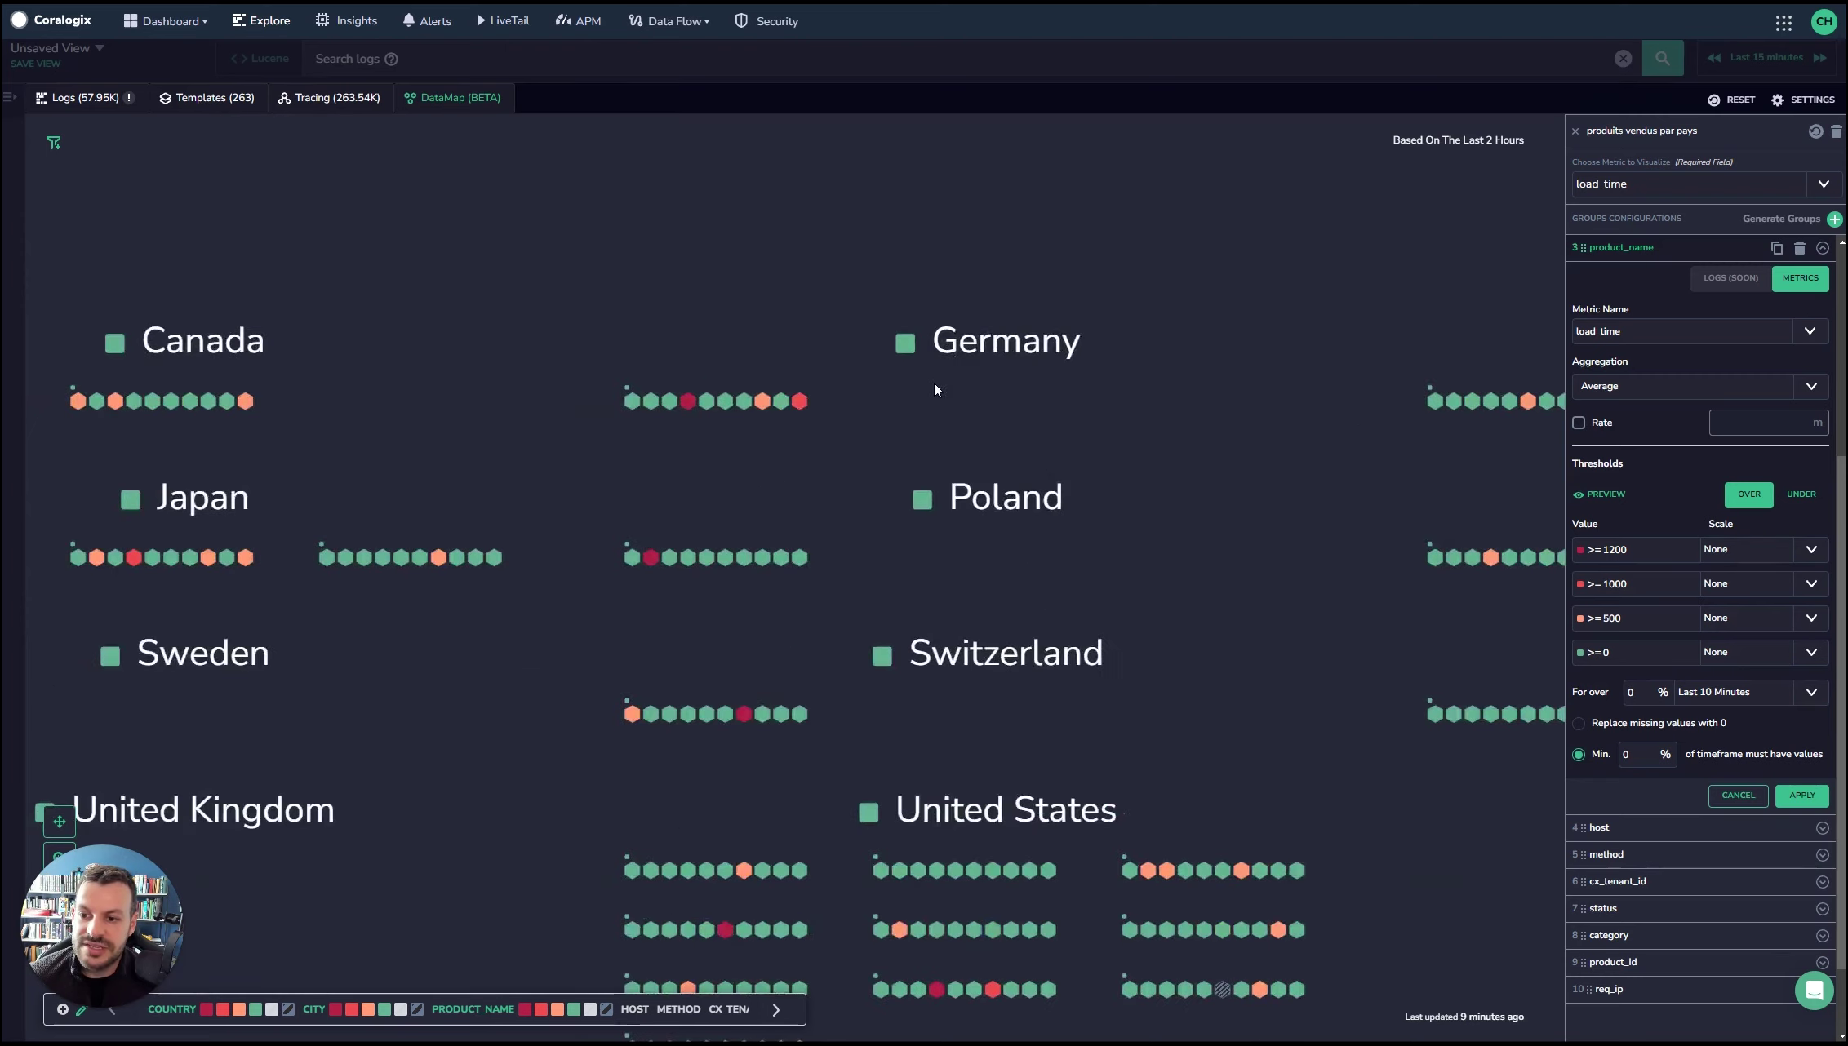
{"action": "scroll", "coordinate": [947, 416], "scroll_direction": "up", "scroll_amount": 5}
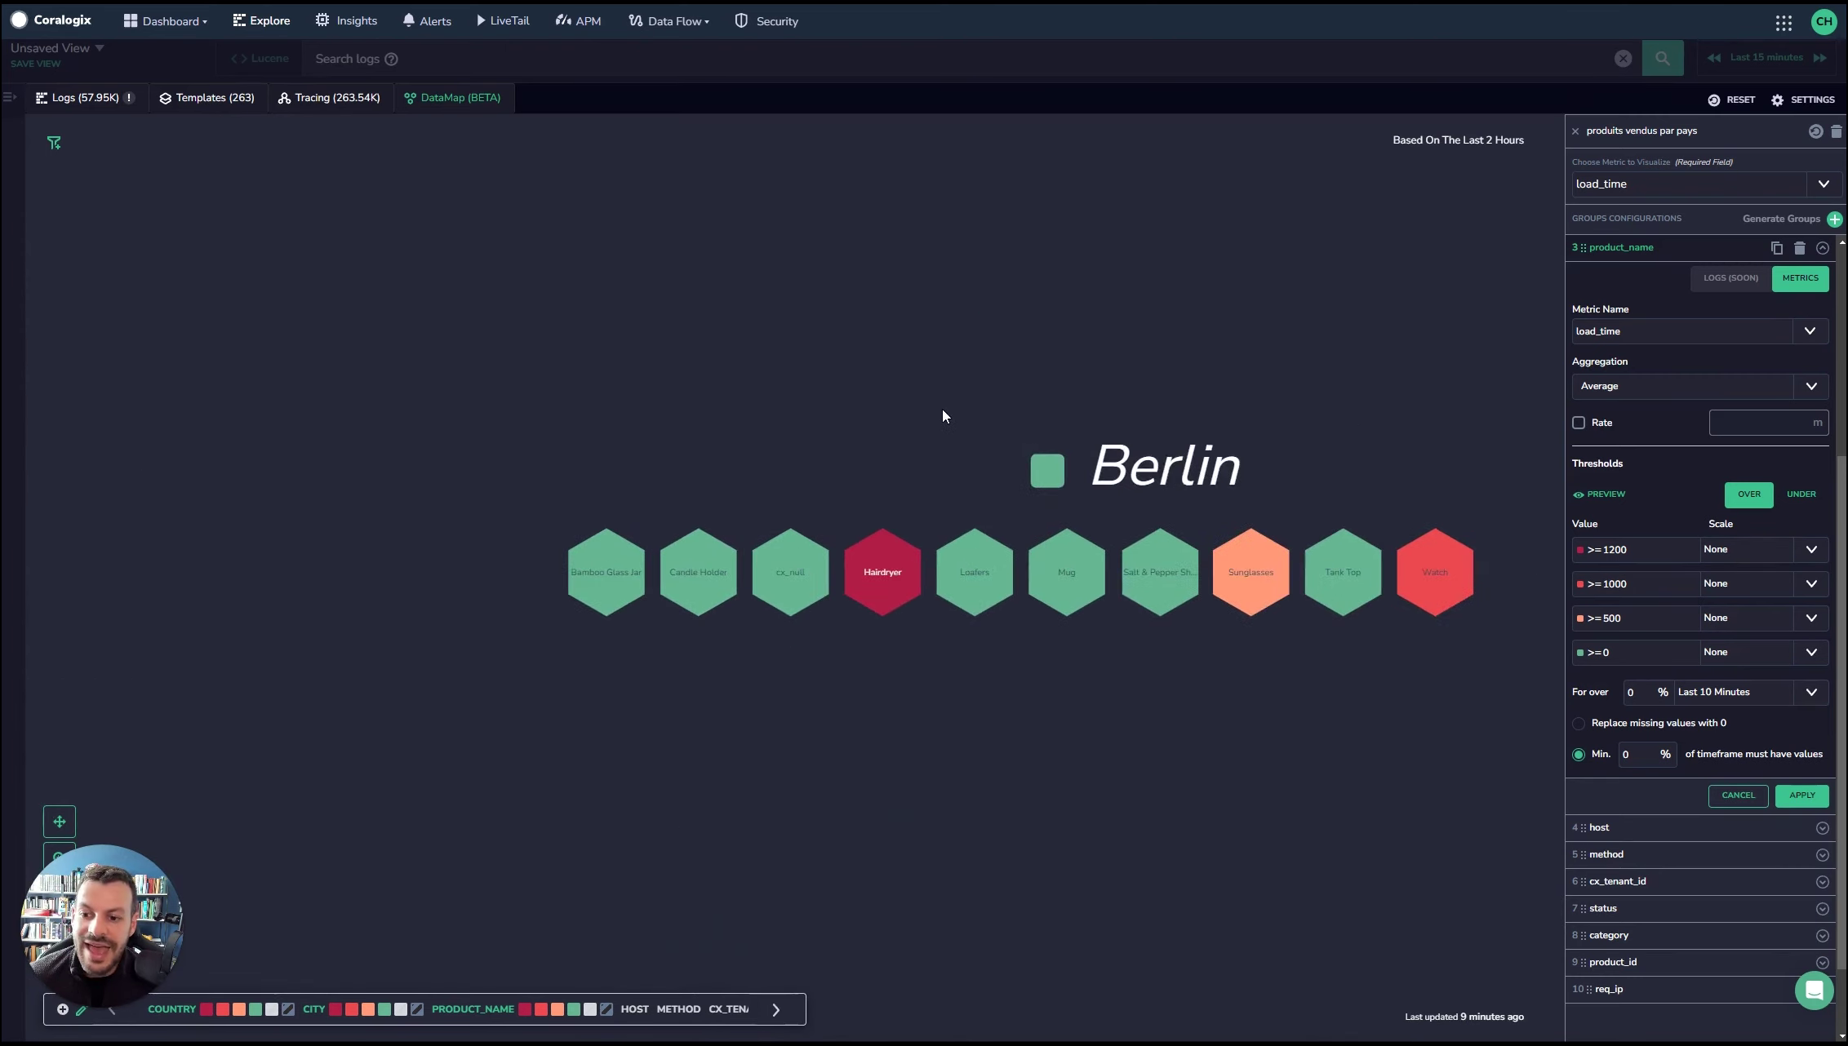
{"action": "left_click_drag", "start_coordinate": [941, 412], "coordinate": [665, 346]}
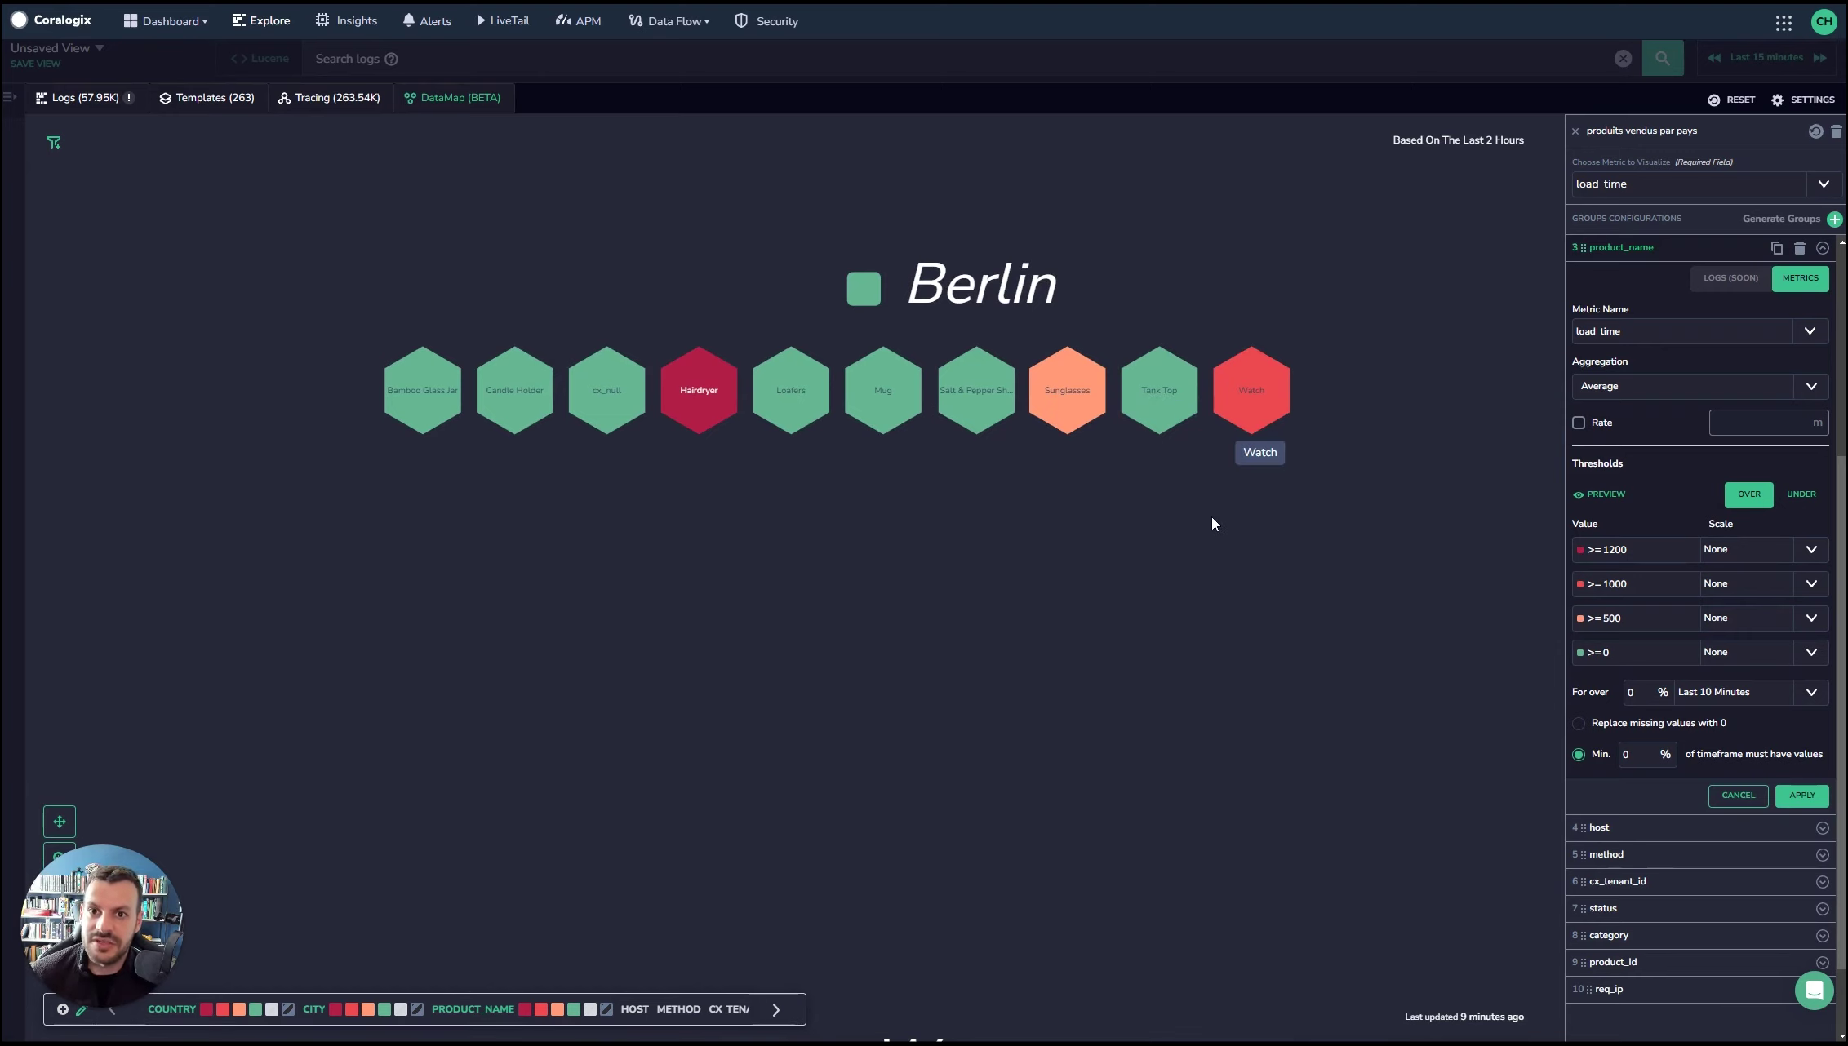
- Compare Berlin's products with the product_name group's load_time threshold settings in the DataMap
{"action": "scroll", "coordinate": [1040, 539], "scroll_direction": "down", "scroll_amount": 3}
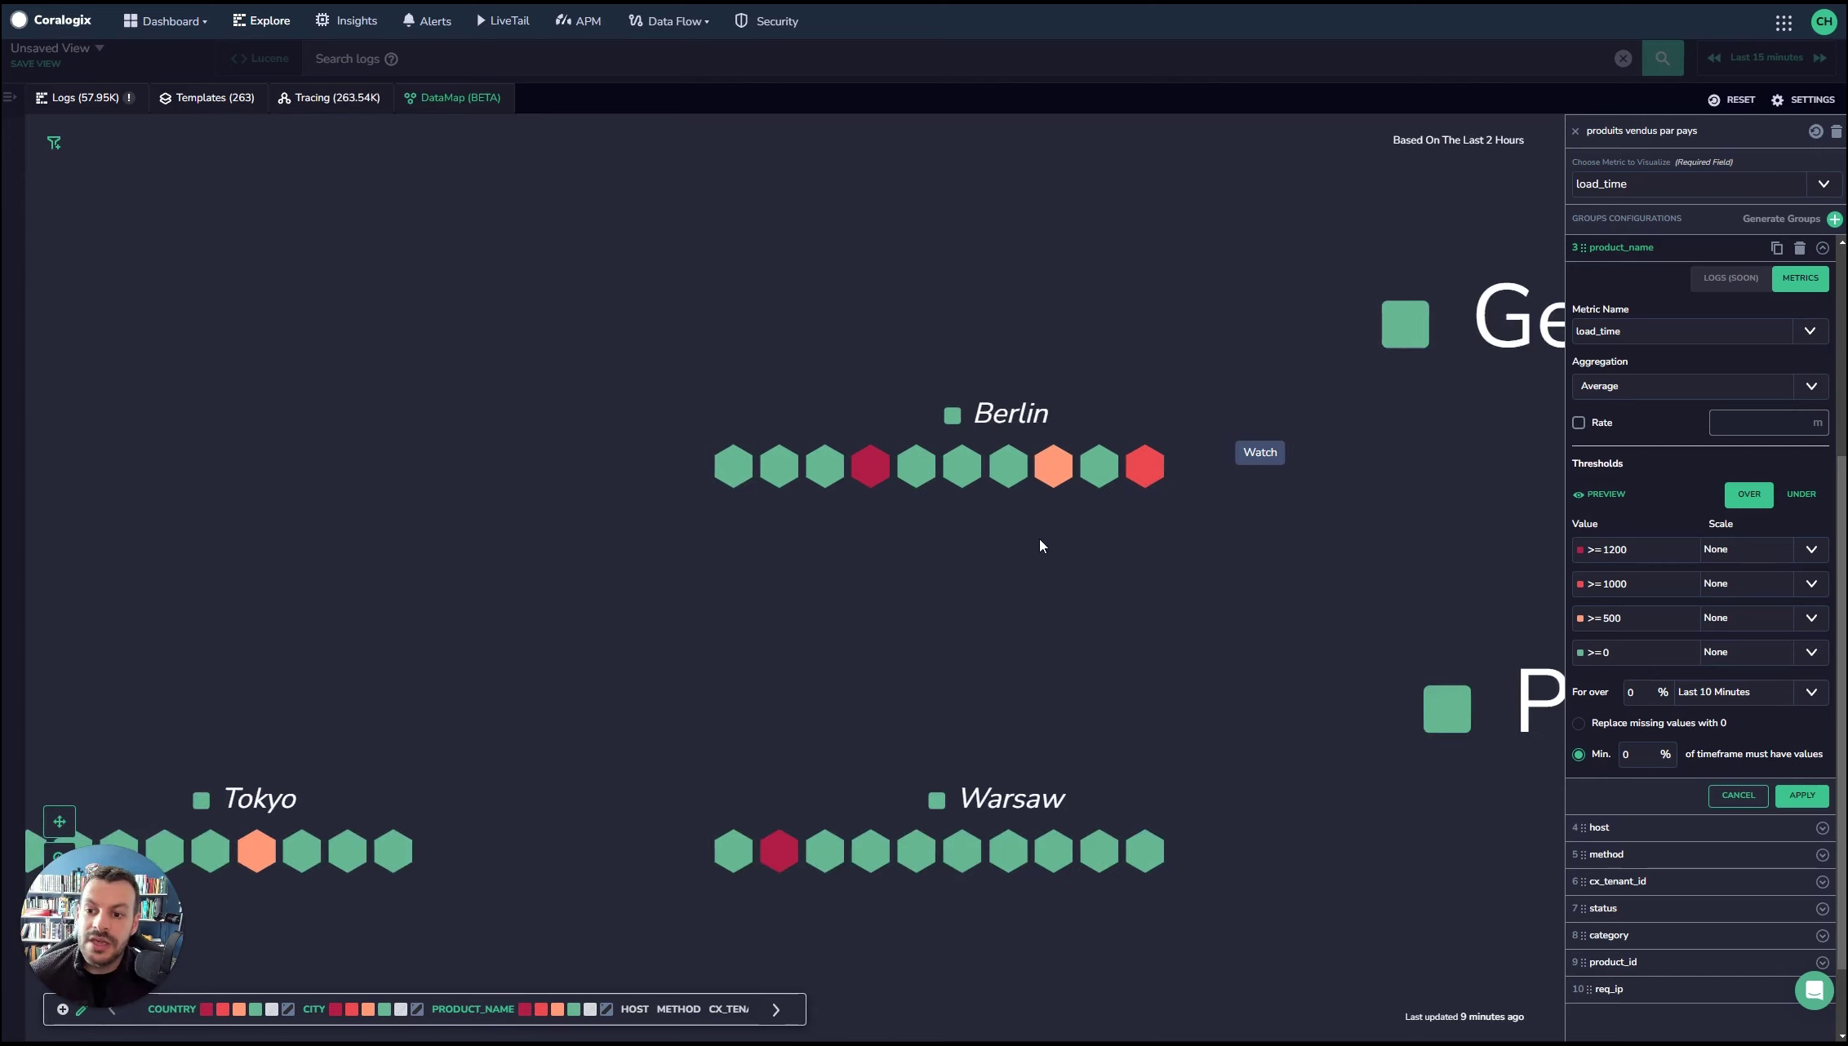
{"action": "scroll", "coordinate": [965, 563], "scroll_direction": "up", "scroll_amount": 3}
{"action": "left_click", "coordinate": [775, 392]}
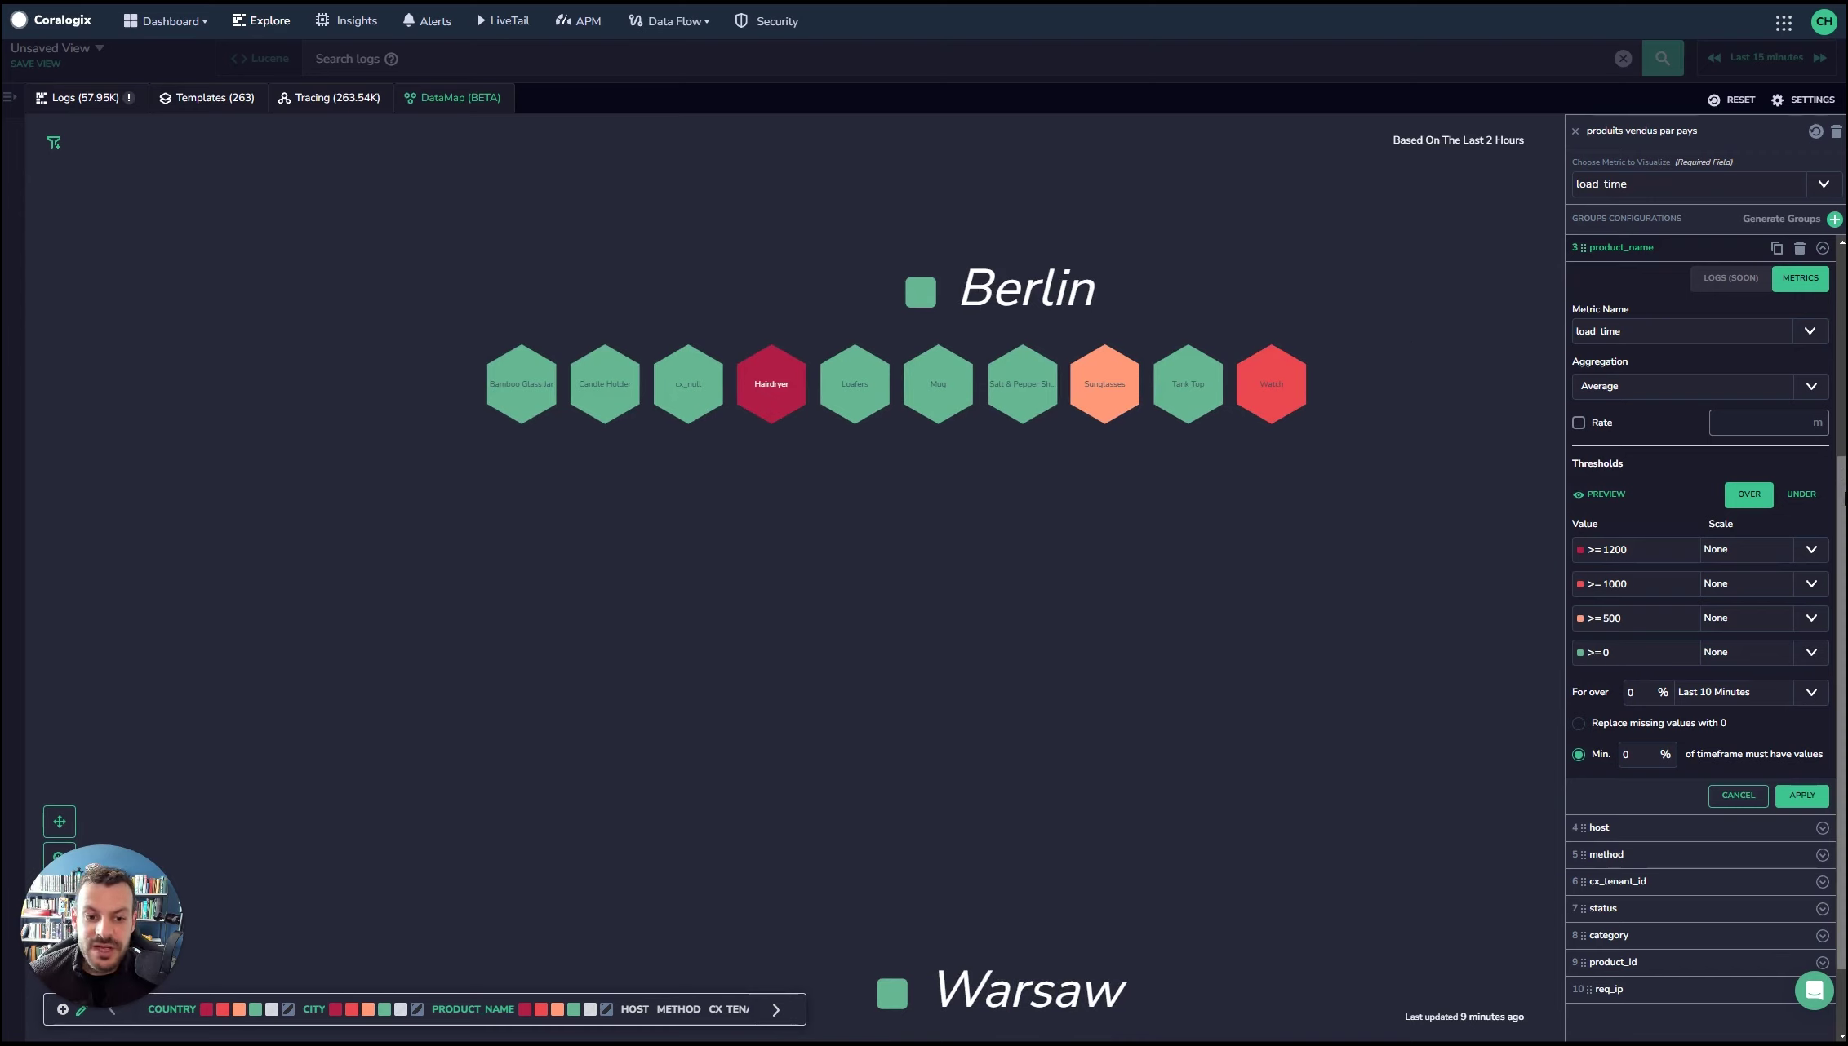
{"action": "scroll", "coordinate": [1843, 497], "scroll_direction": "down", "scroll_amount": 1}
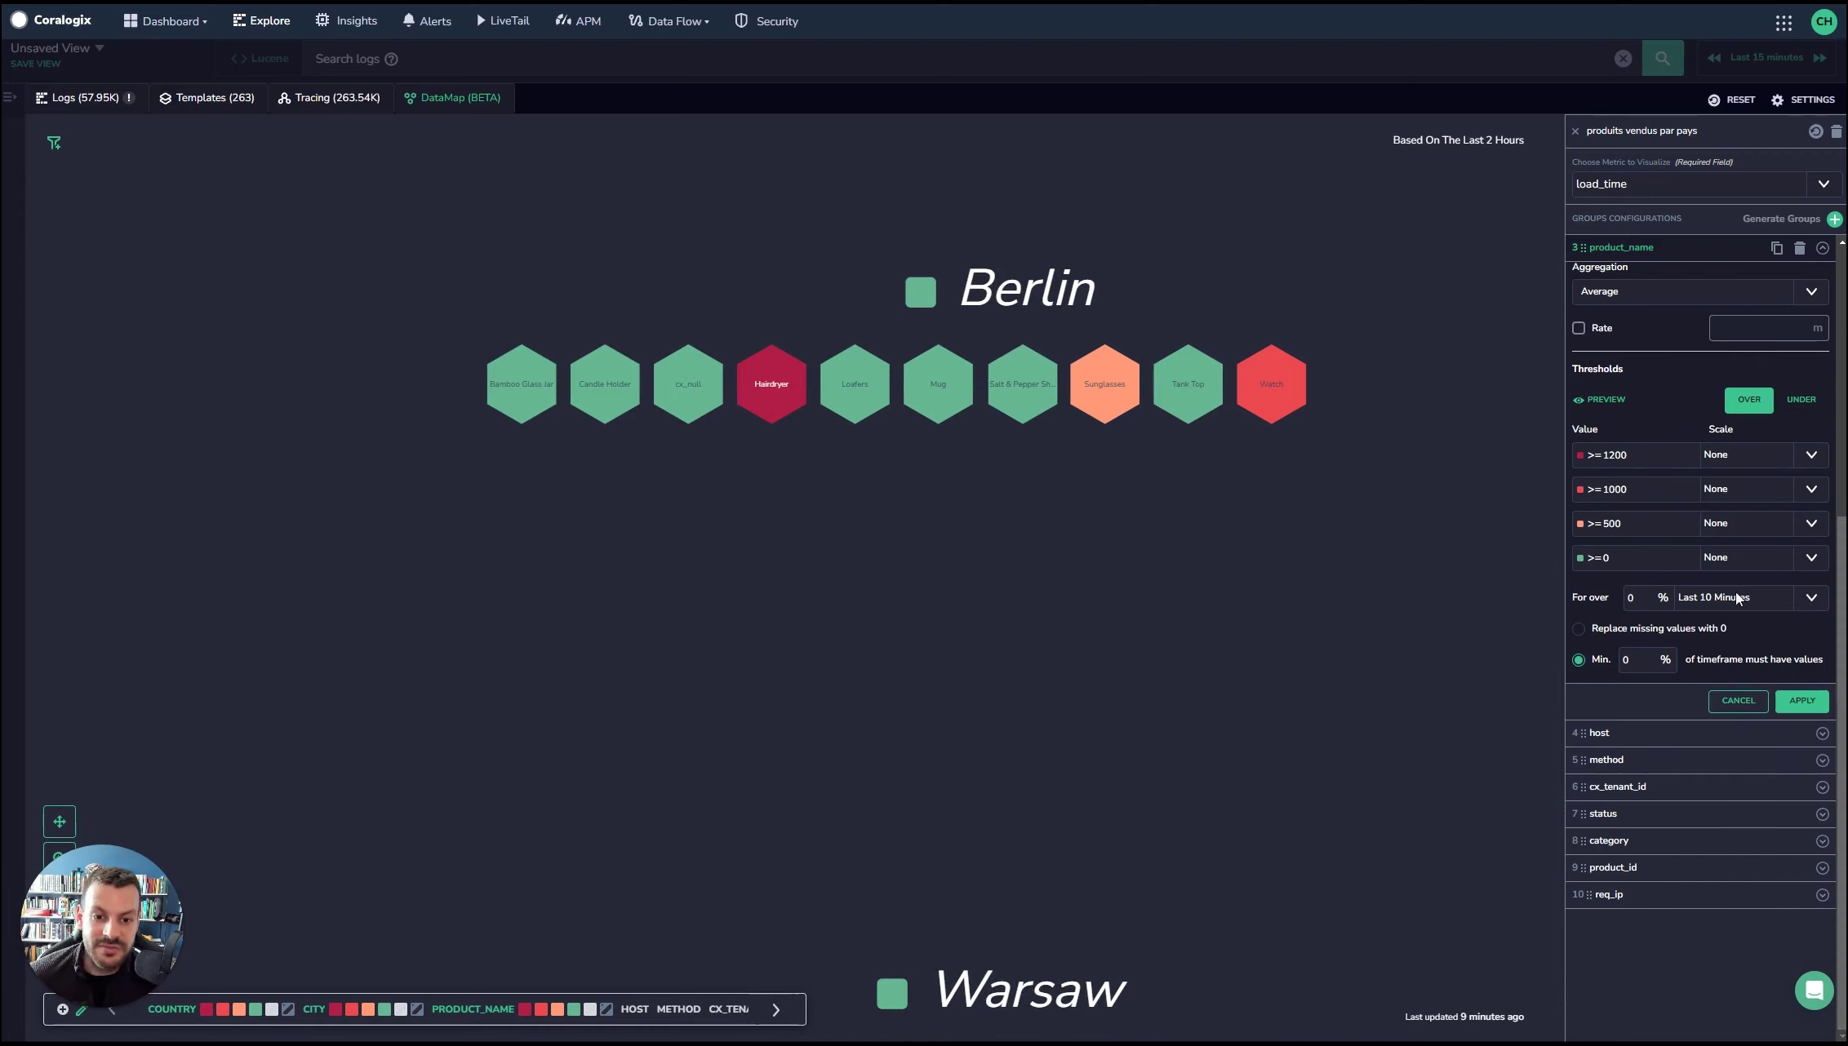
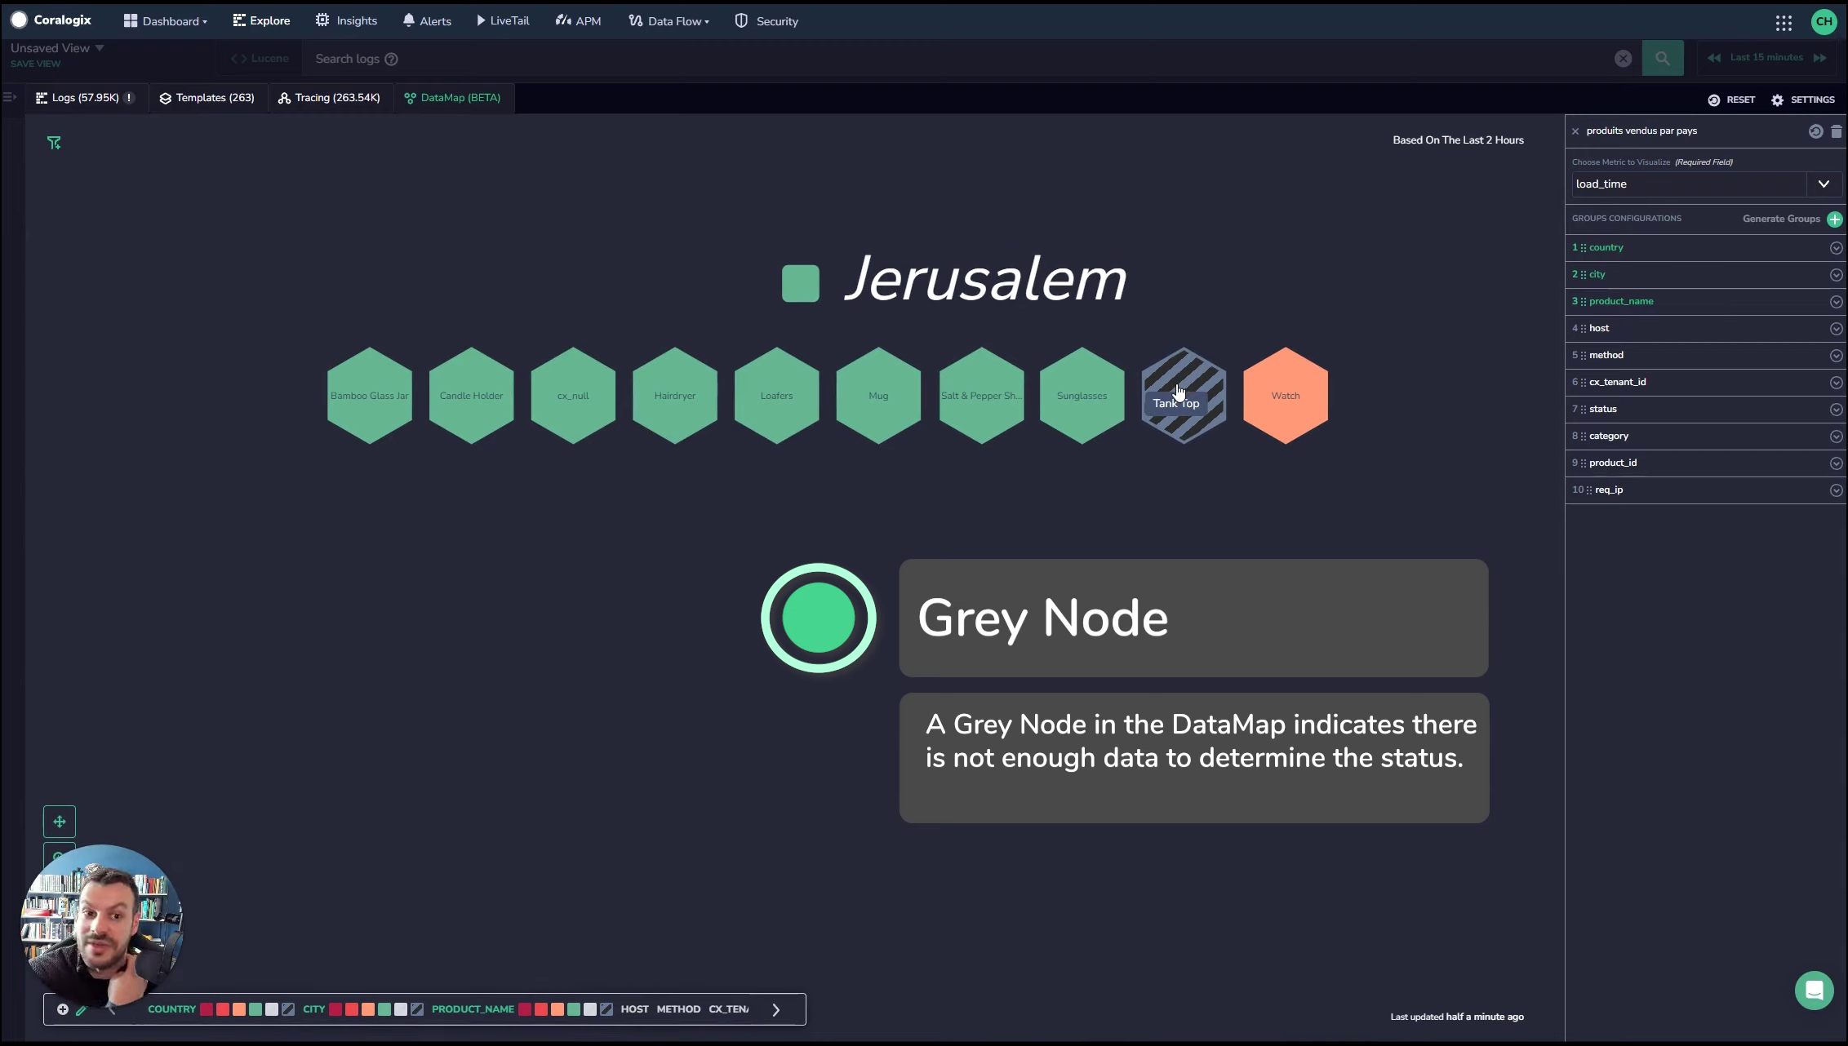
- Examine the grey nodes in the DataMap, going from Jerusalem out to all countries and into the United States cities
{"action": "scroll", "coordinate": [1178, 391], "scroll_direction": "down", "scroll_amount": 3}
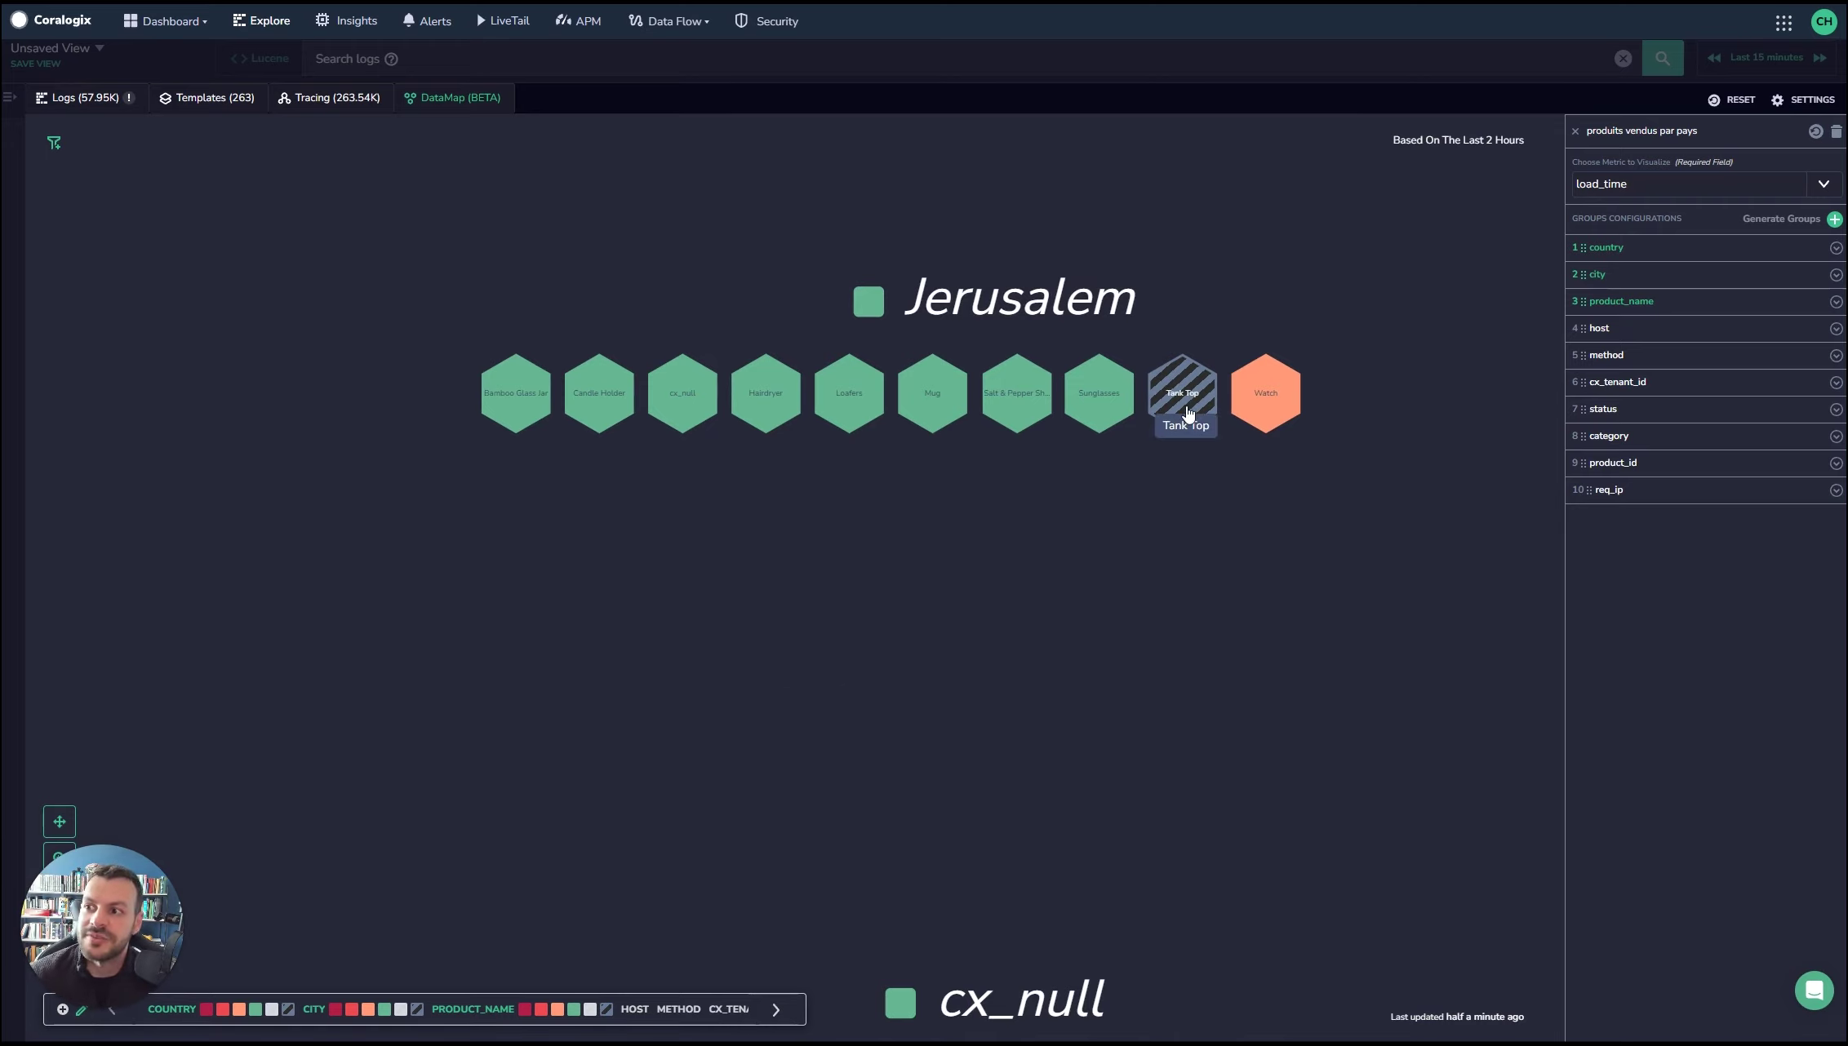
{"action": "scroll", "coordinate": [1188, 413], "scroll_direction": "down", "scroll_amount": 5}
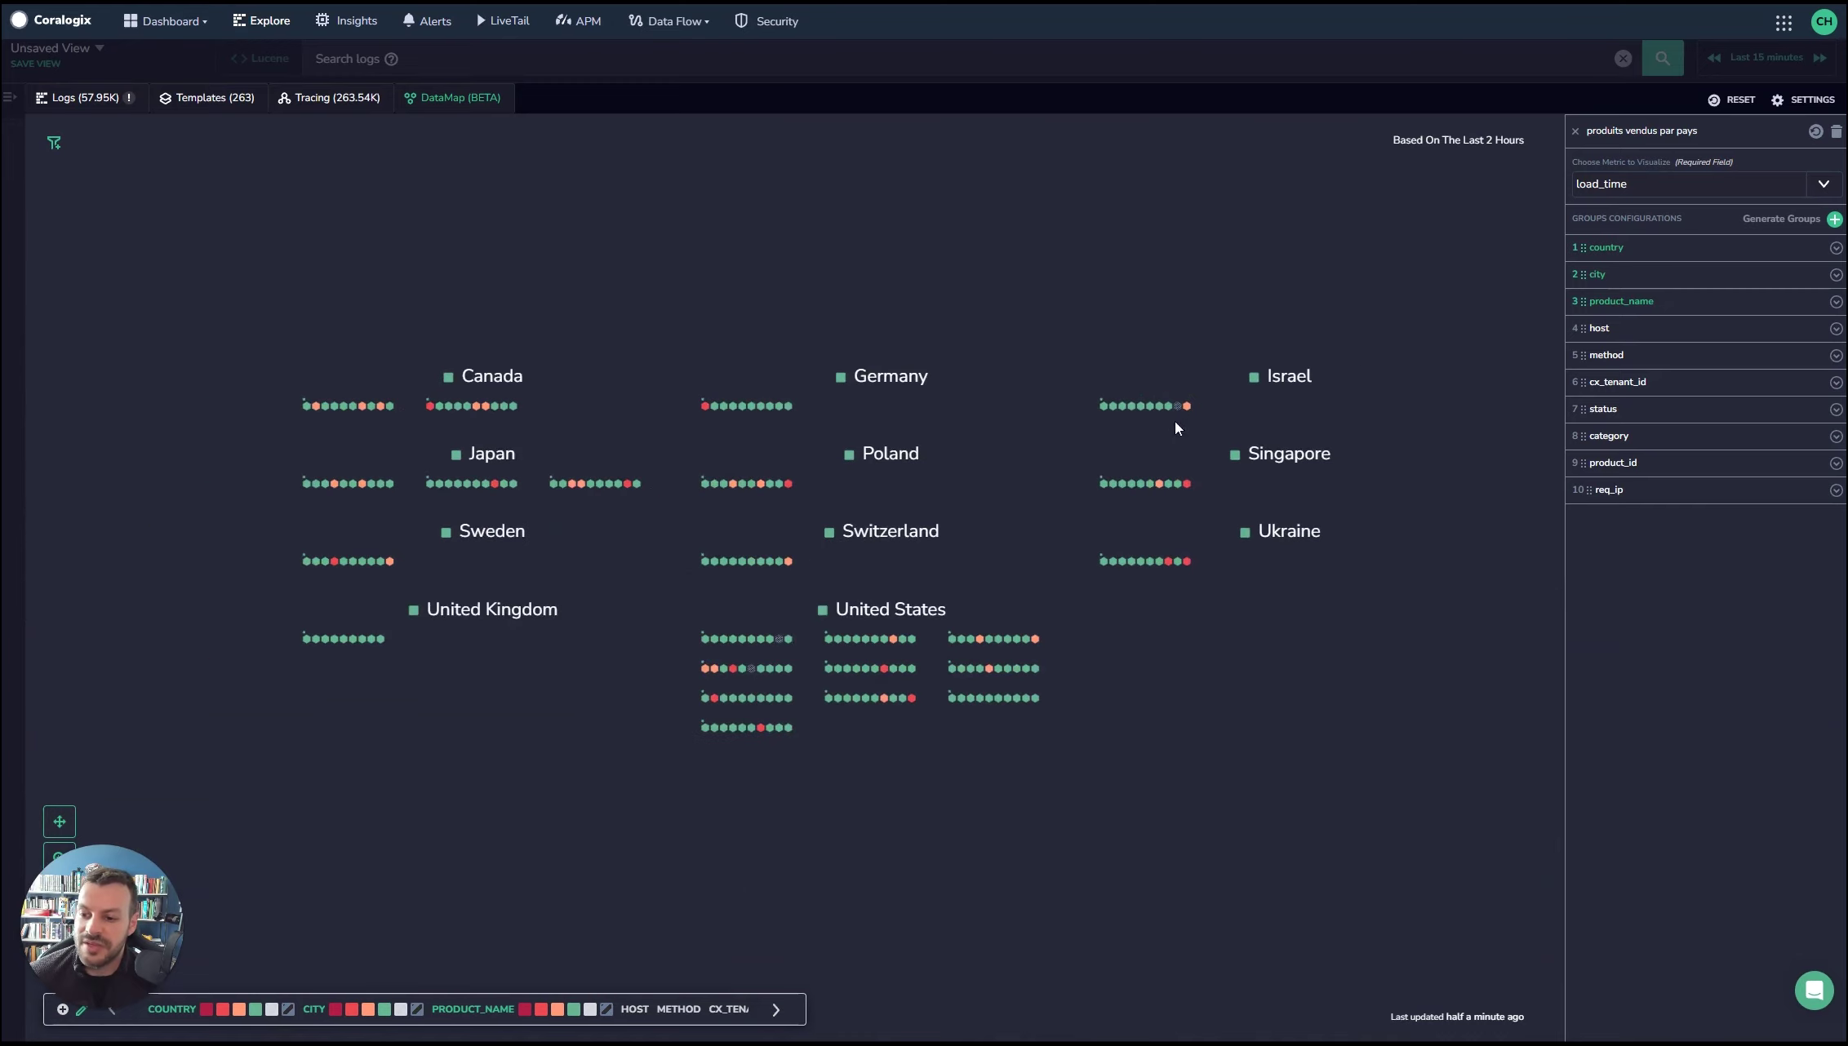
{"action": "scroll", "coordinate": [1287, 348], "scroll_direction": "up", "scroll_amount": 5}
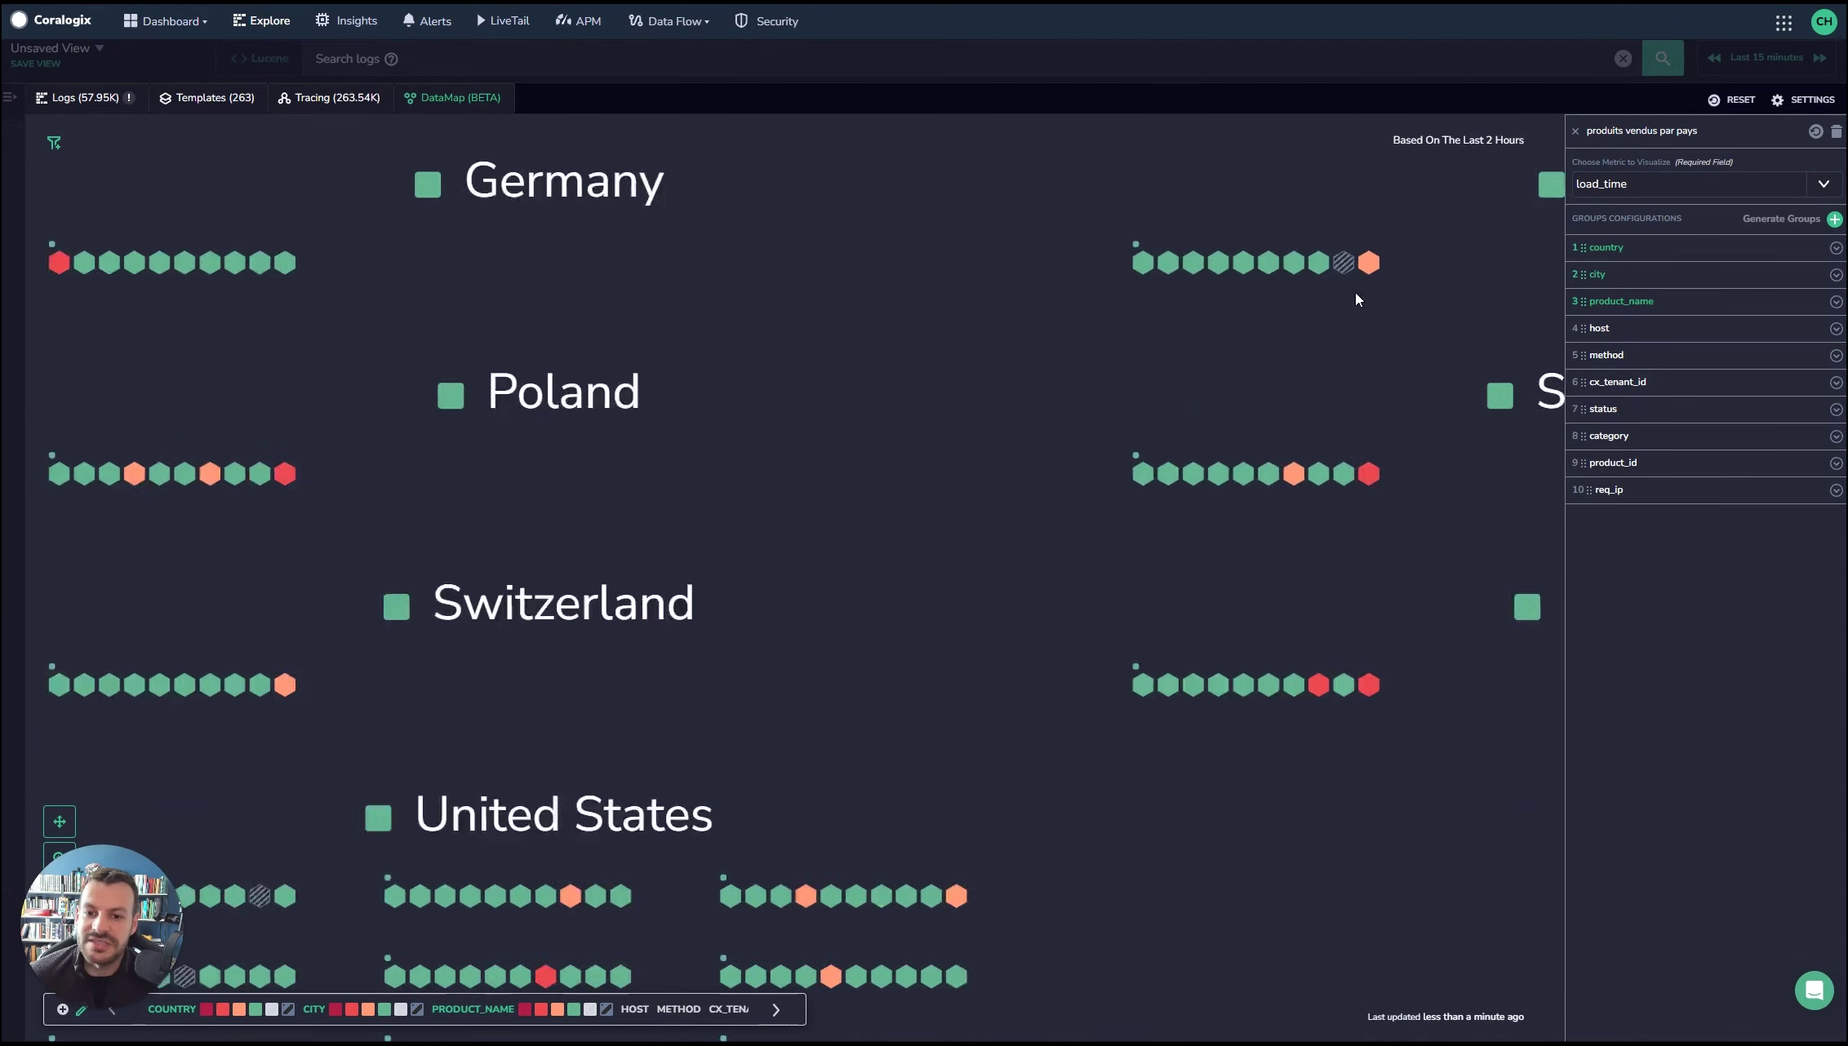
{"action": "scroll", "coordinate": [1307, 312], "scroll_direction": "up", "scroll_amount": 5}
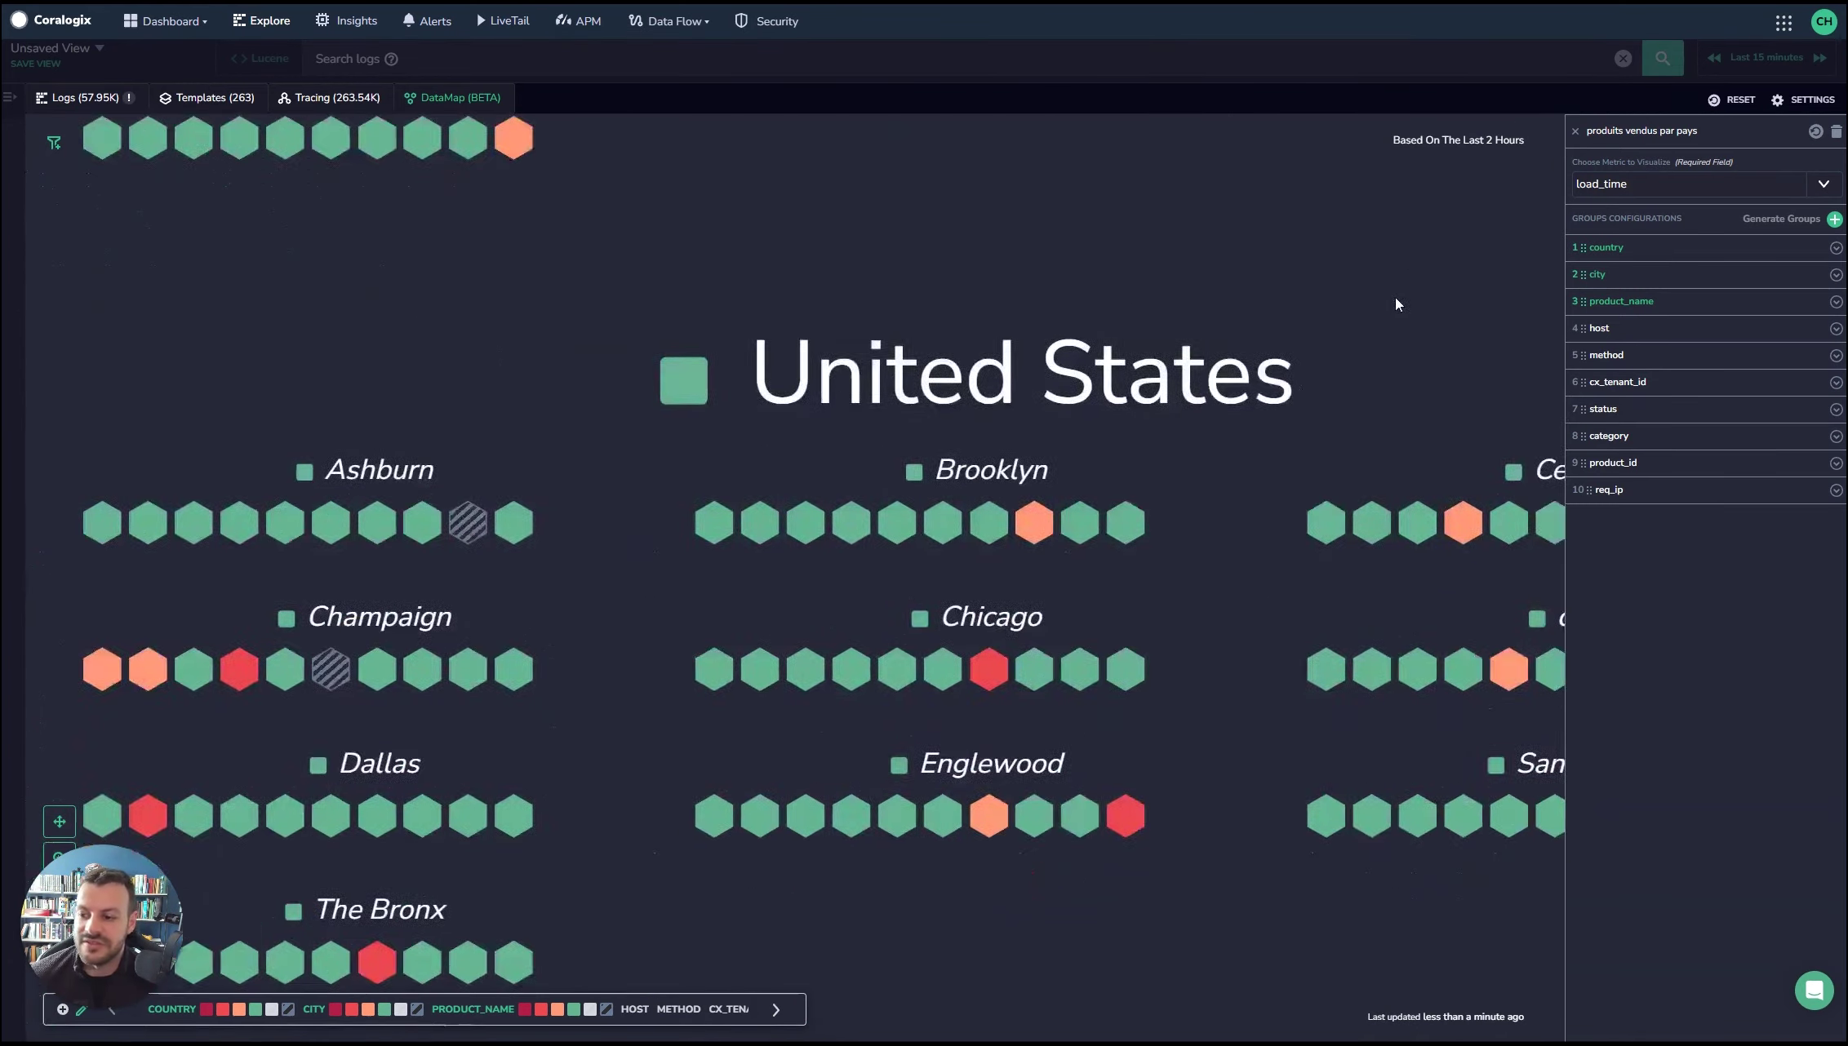
{"action": "scroll", "coordinate": [755, 534], "scroll_direction": "up", "scroll_amount": 3}
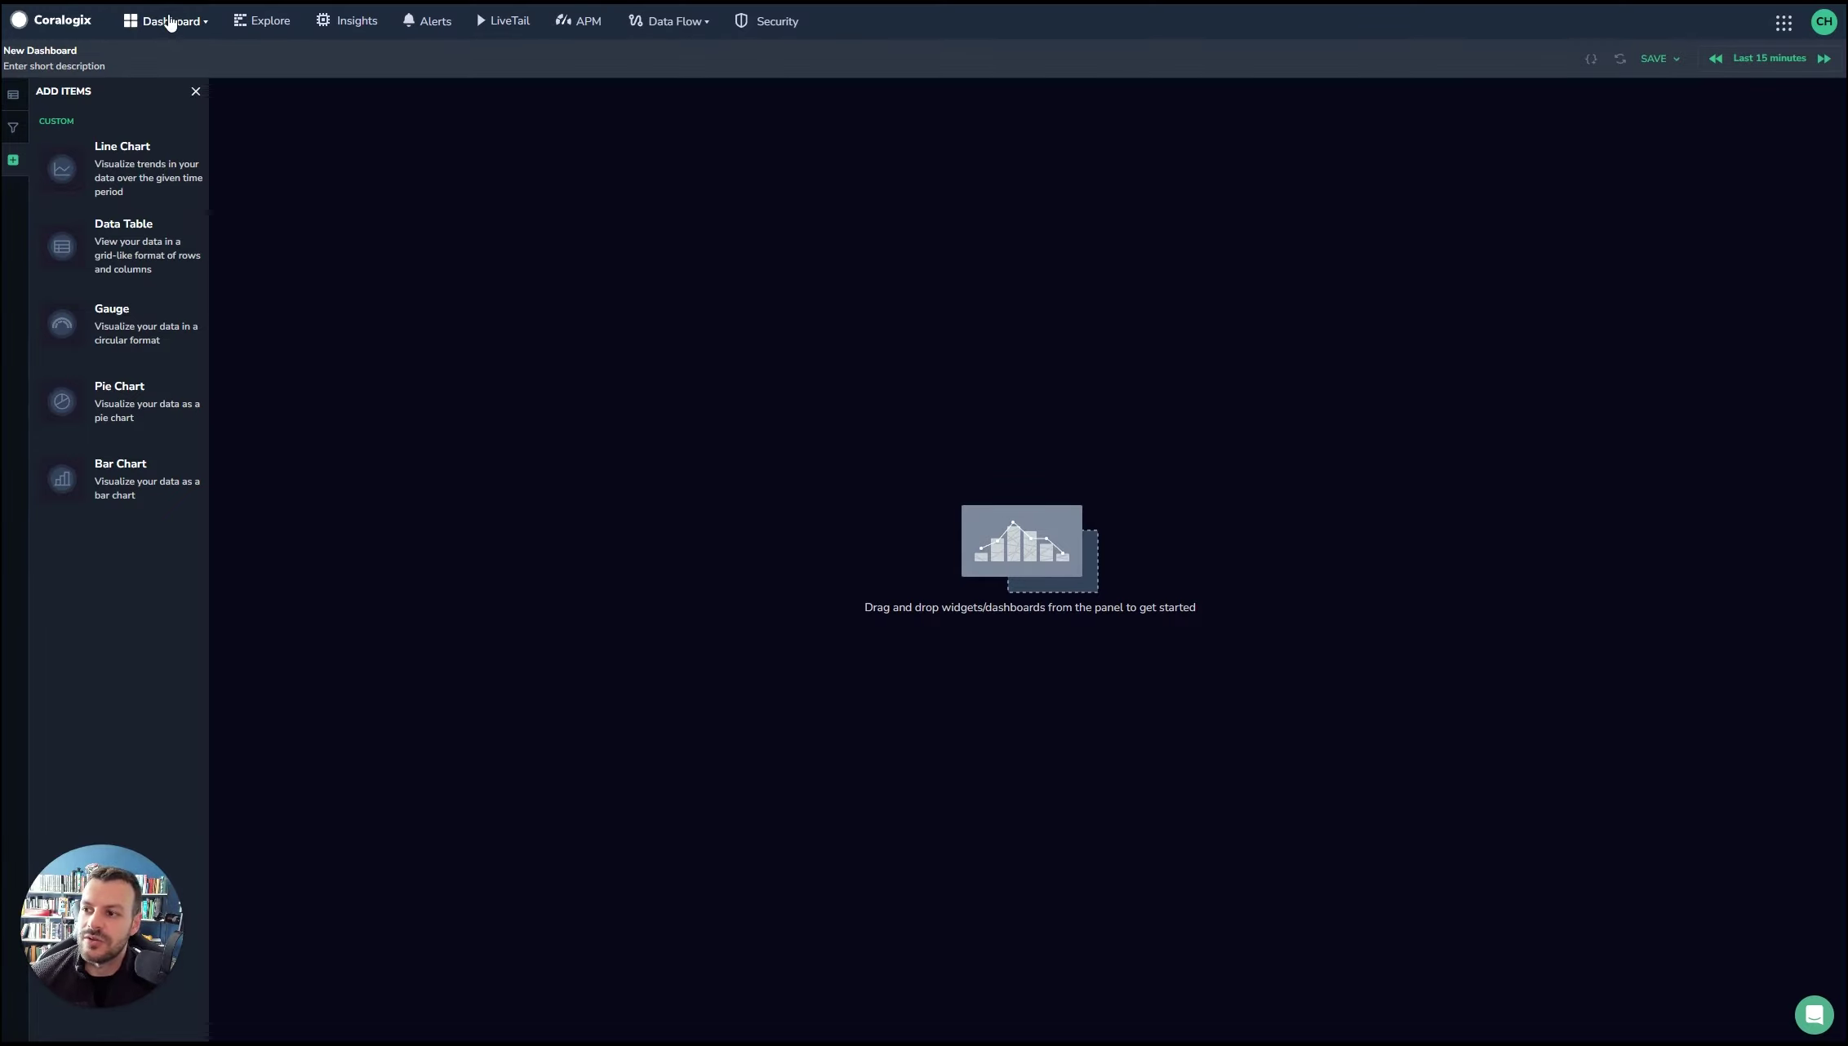
- Add a line chart to the new dashboard and set its source to Metrics
{"action": "mouse_move", "coordinate": [169, 30]}
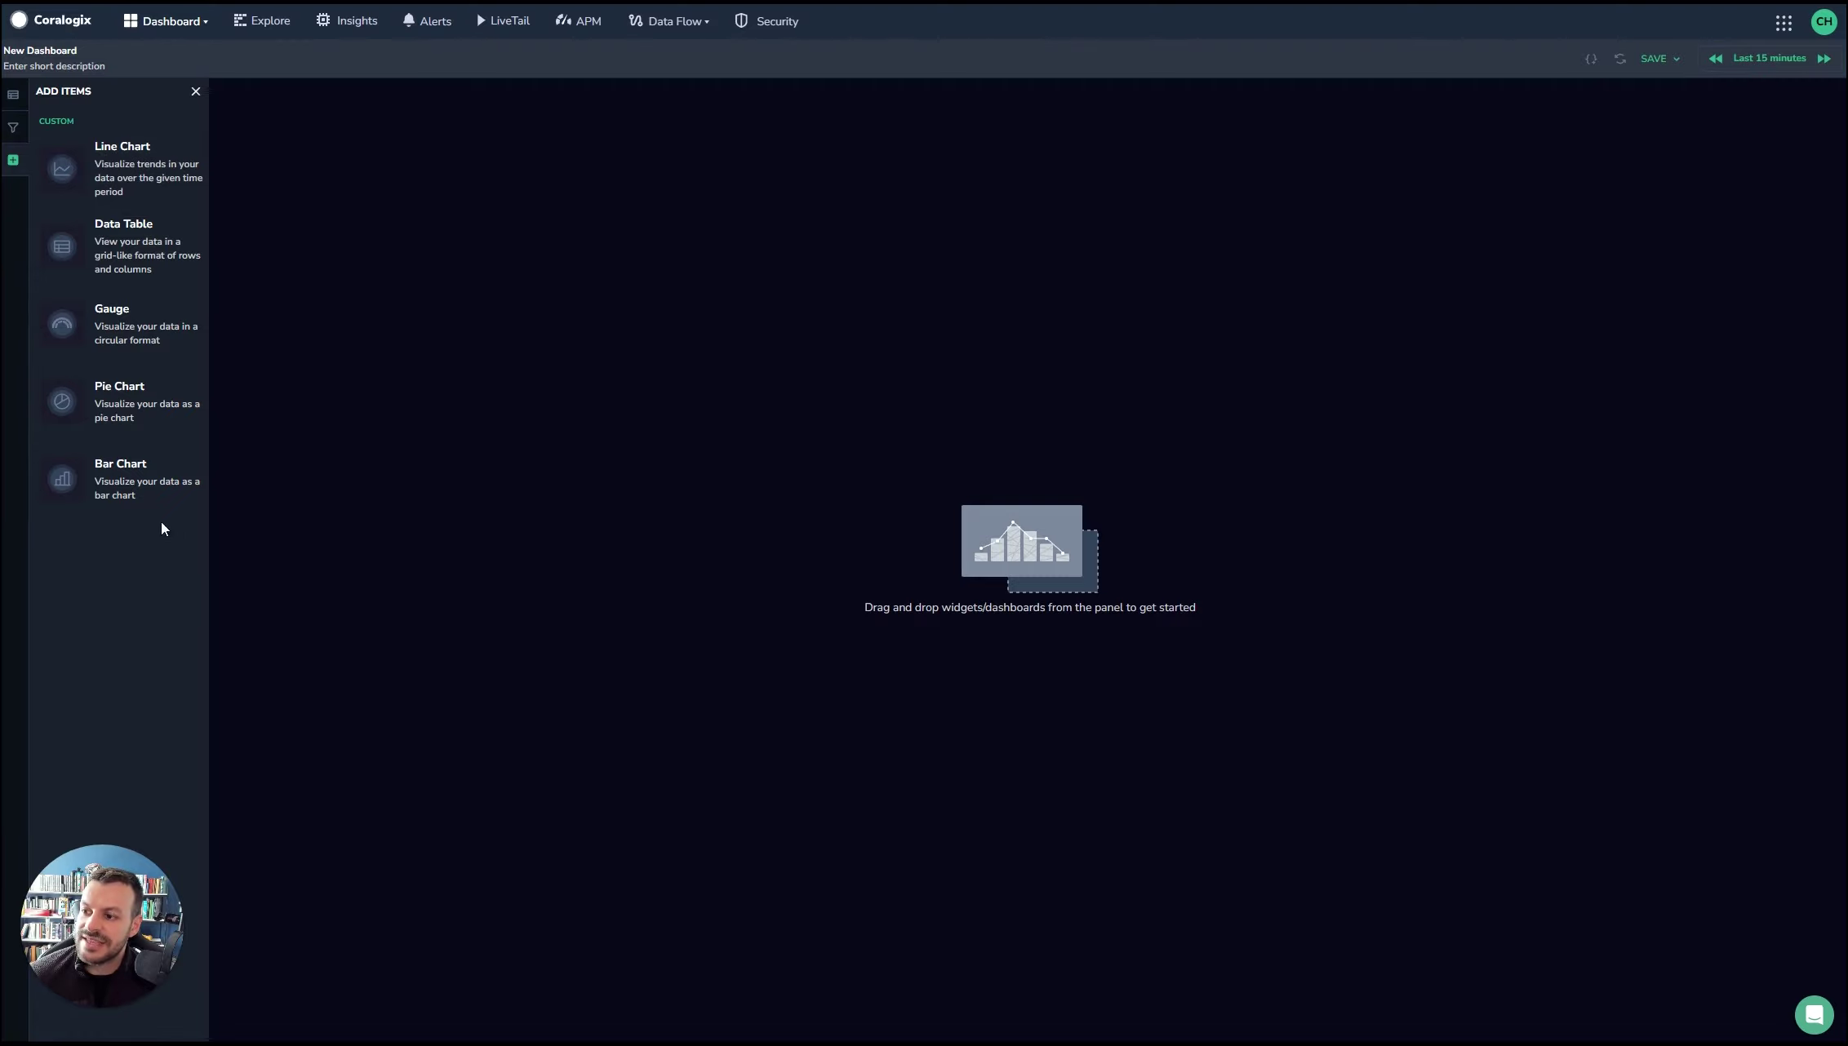
{"action": "left_click_drag", "start_coordinate": [126, 167], "coordinate": [846, 285]}
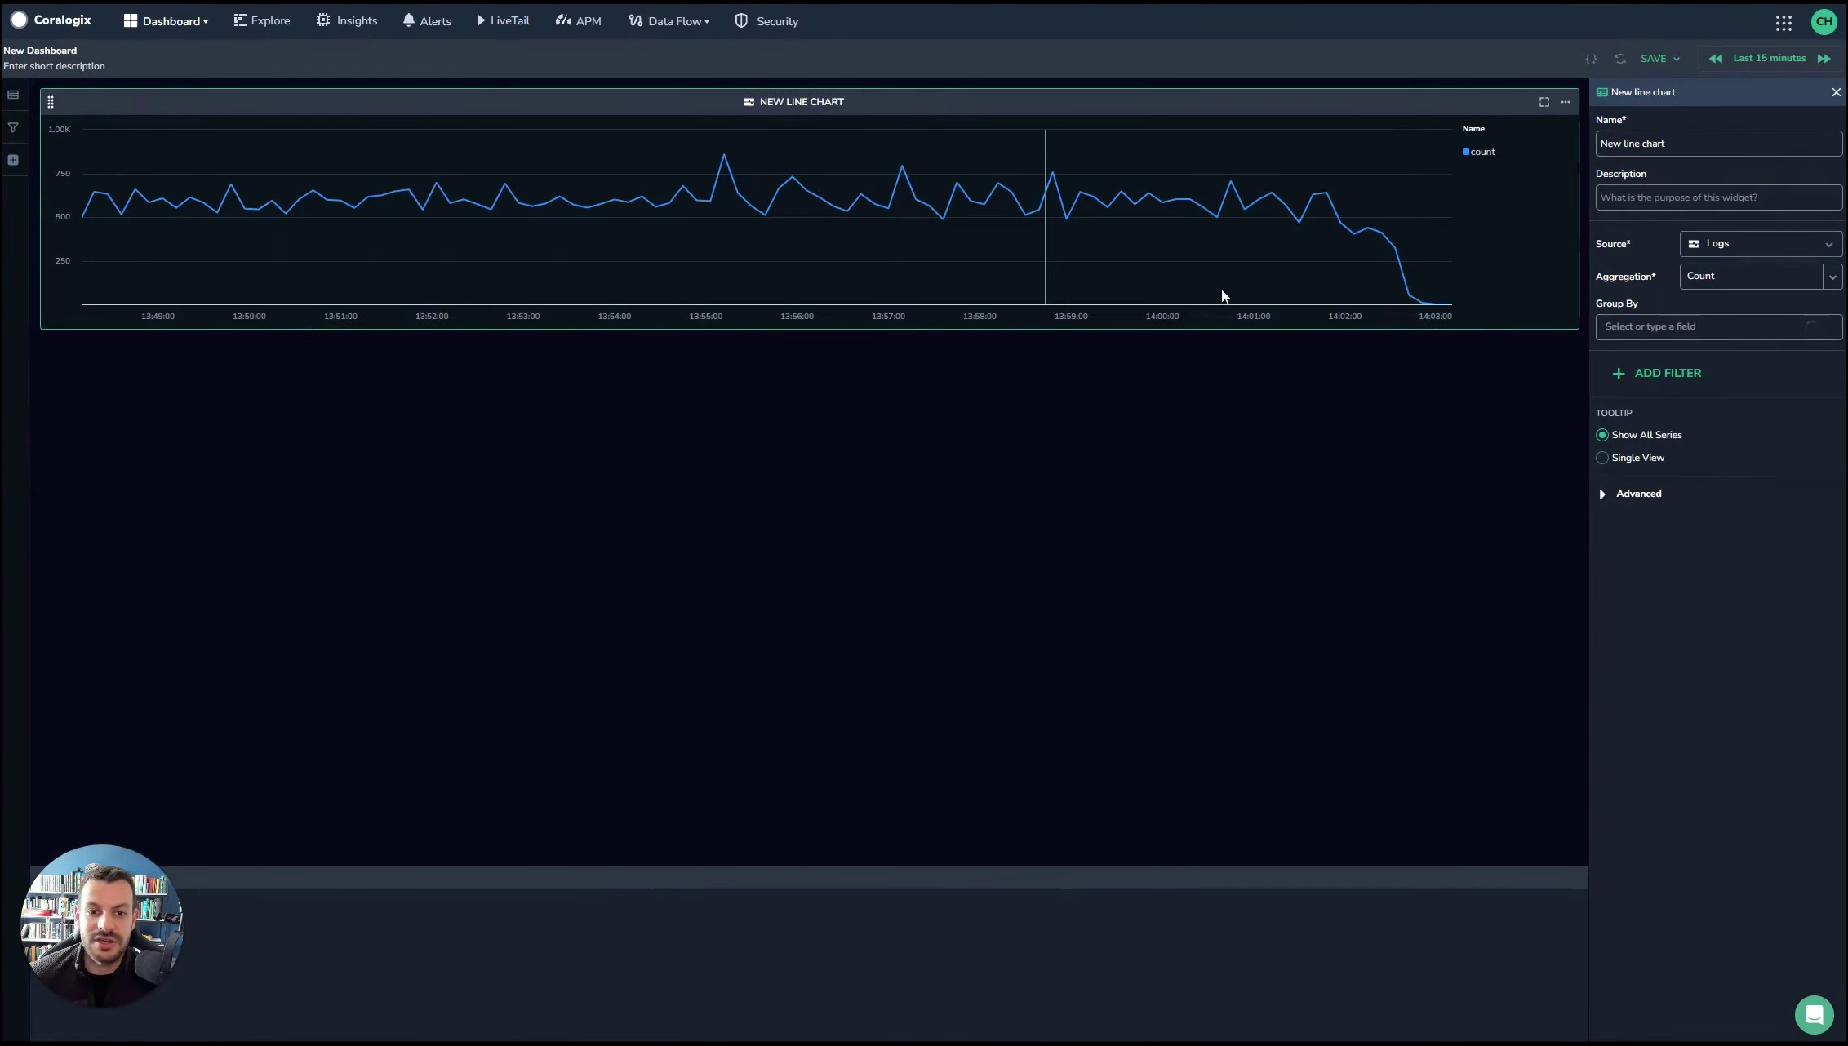
{"action": "left_click", "coordinate": [1755, 244]}
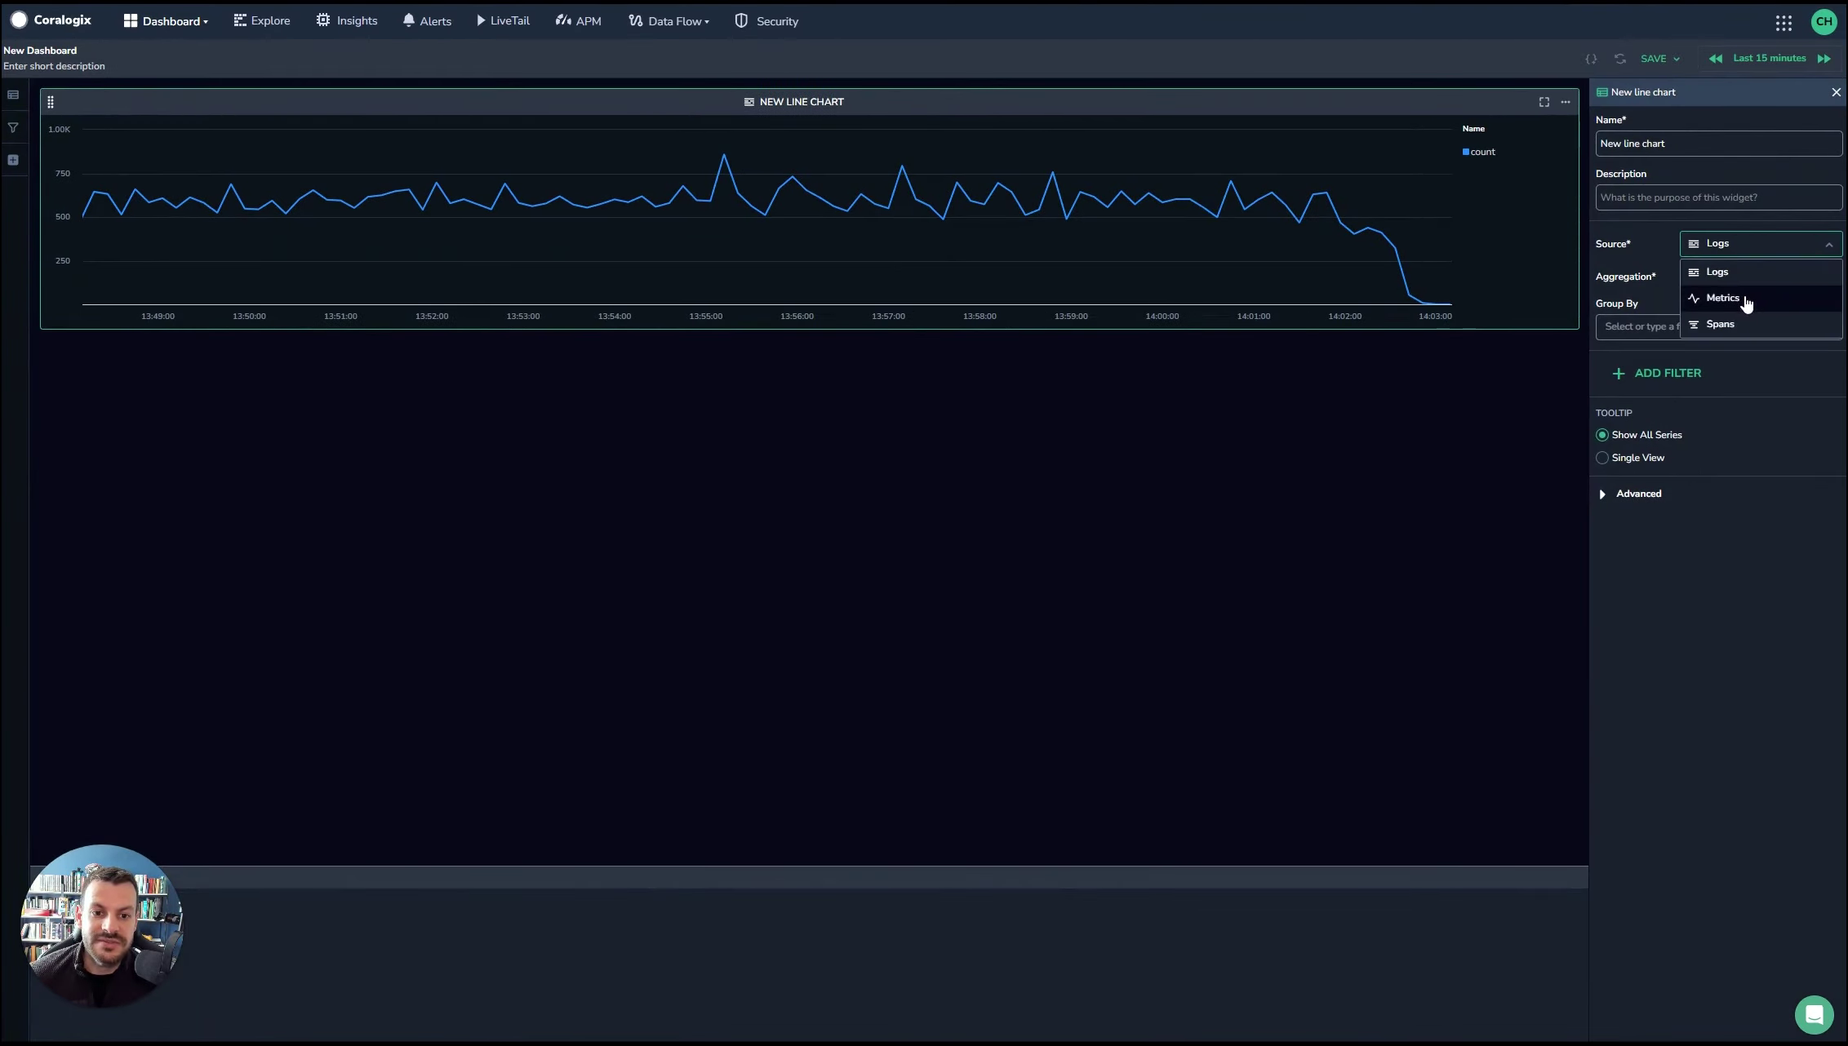
{"action": "left_click", "coordinate": [1745, 295]}
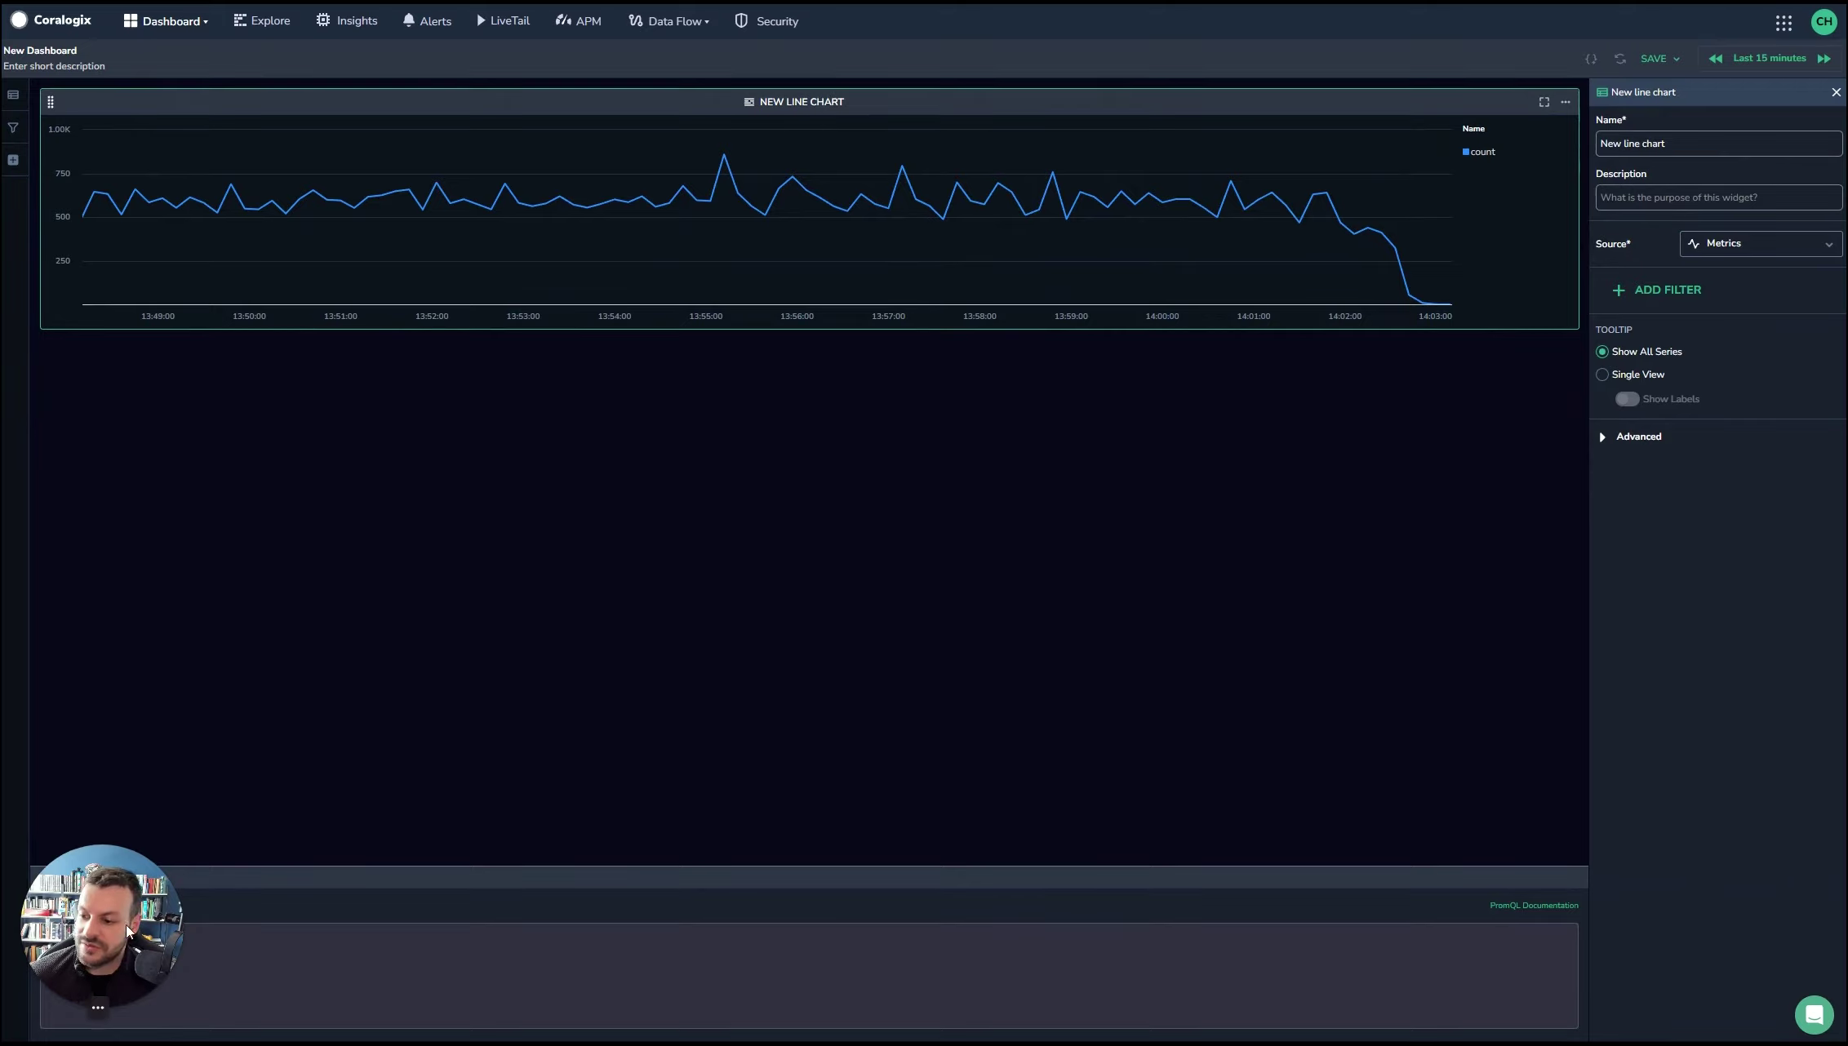
- Replace the line chart's default PromQL query with load_time and apply it
{"action": "left_click_drag", "start_coordinate": [133, 925], "coordinate": [1718, 933]}
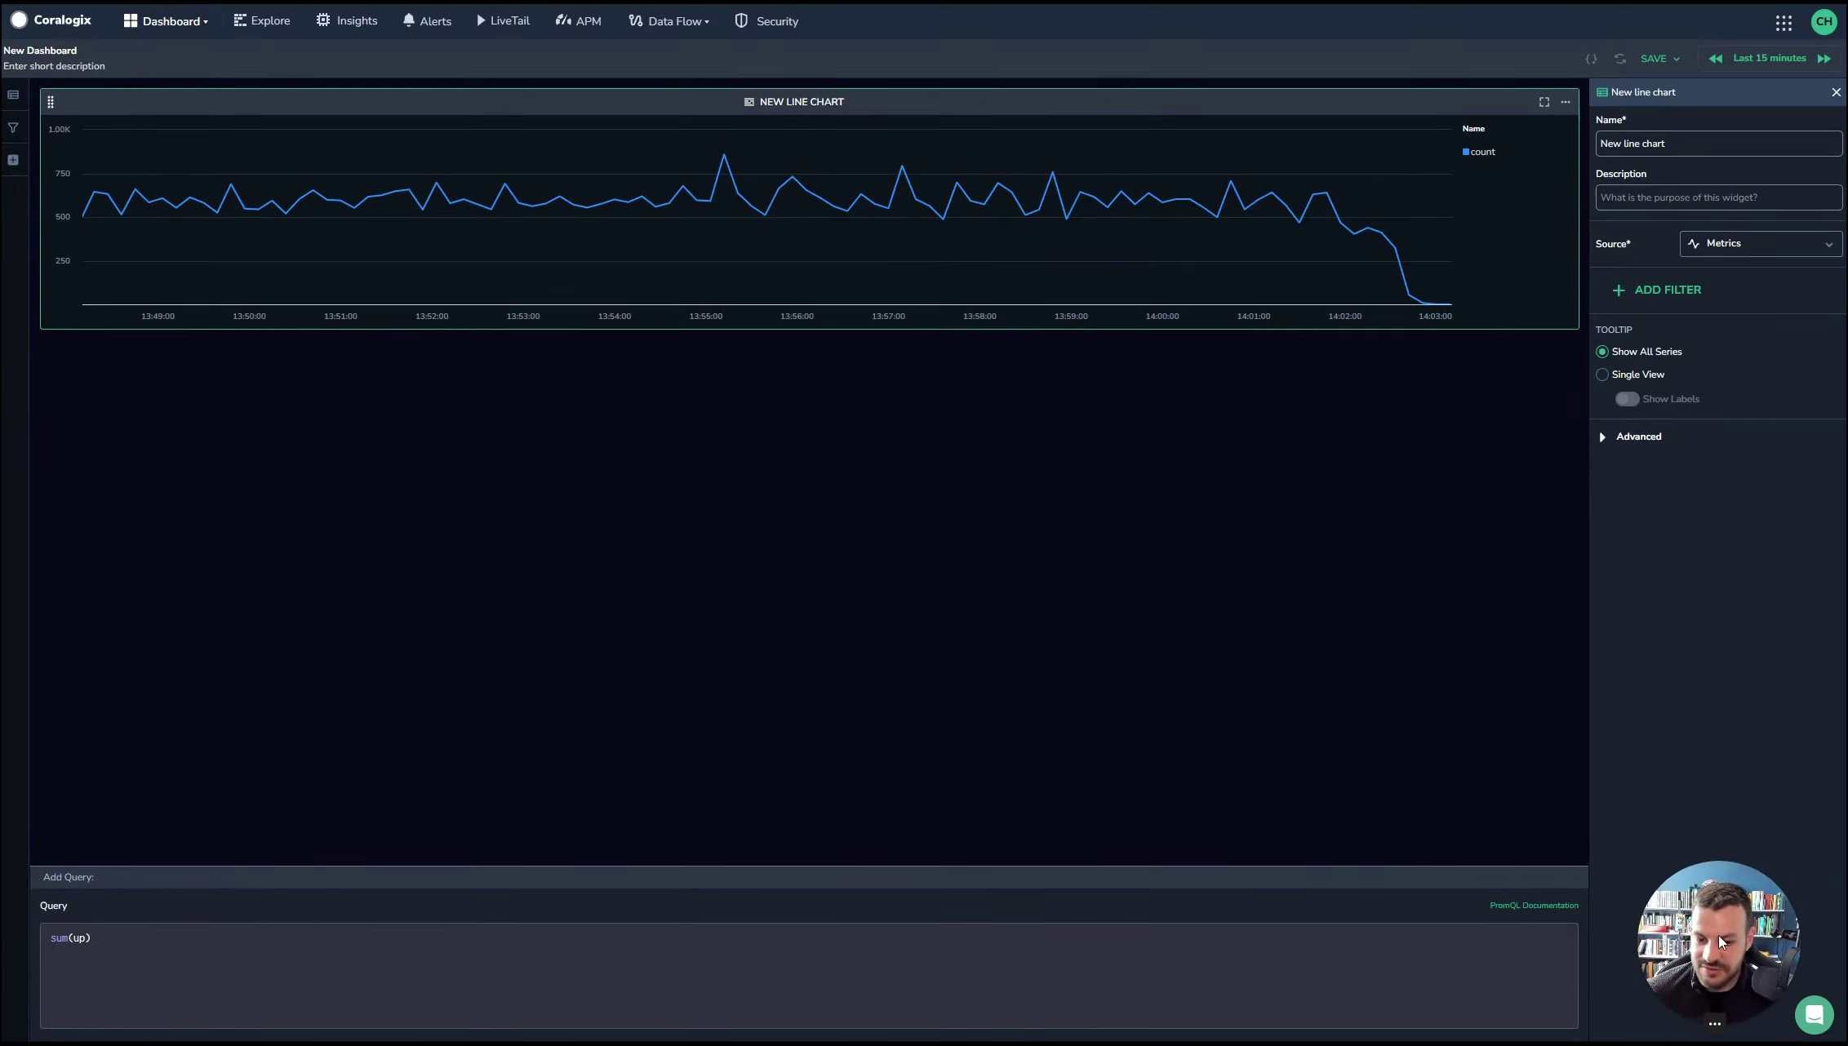
{"action": "left_click", "coordinate": [122, 953]}
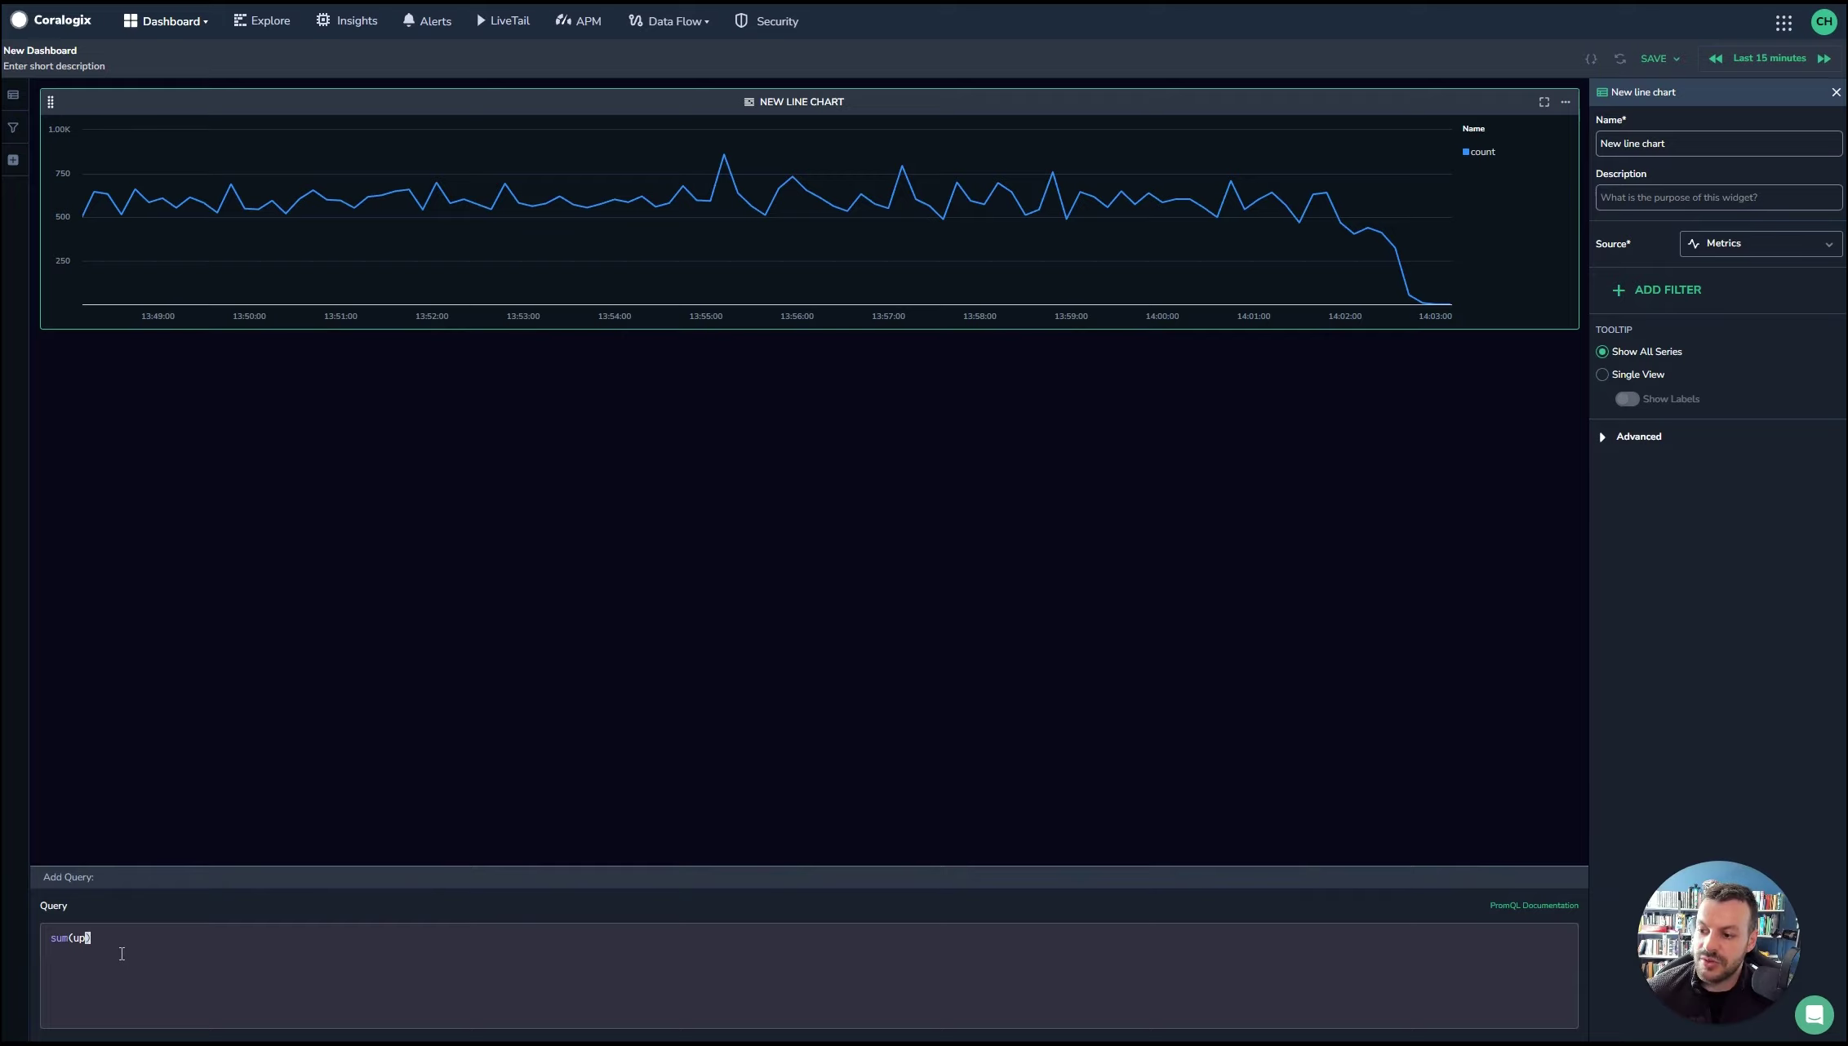
{"action": "key", "text": "ctrl+a"}
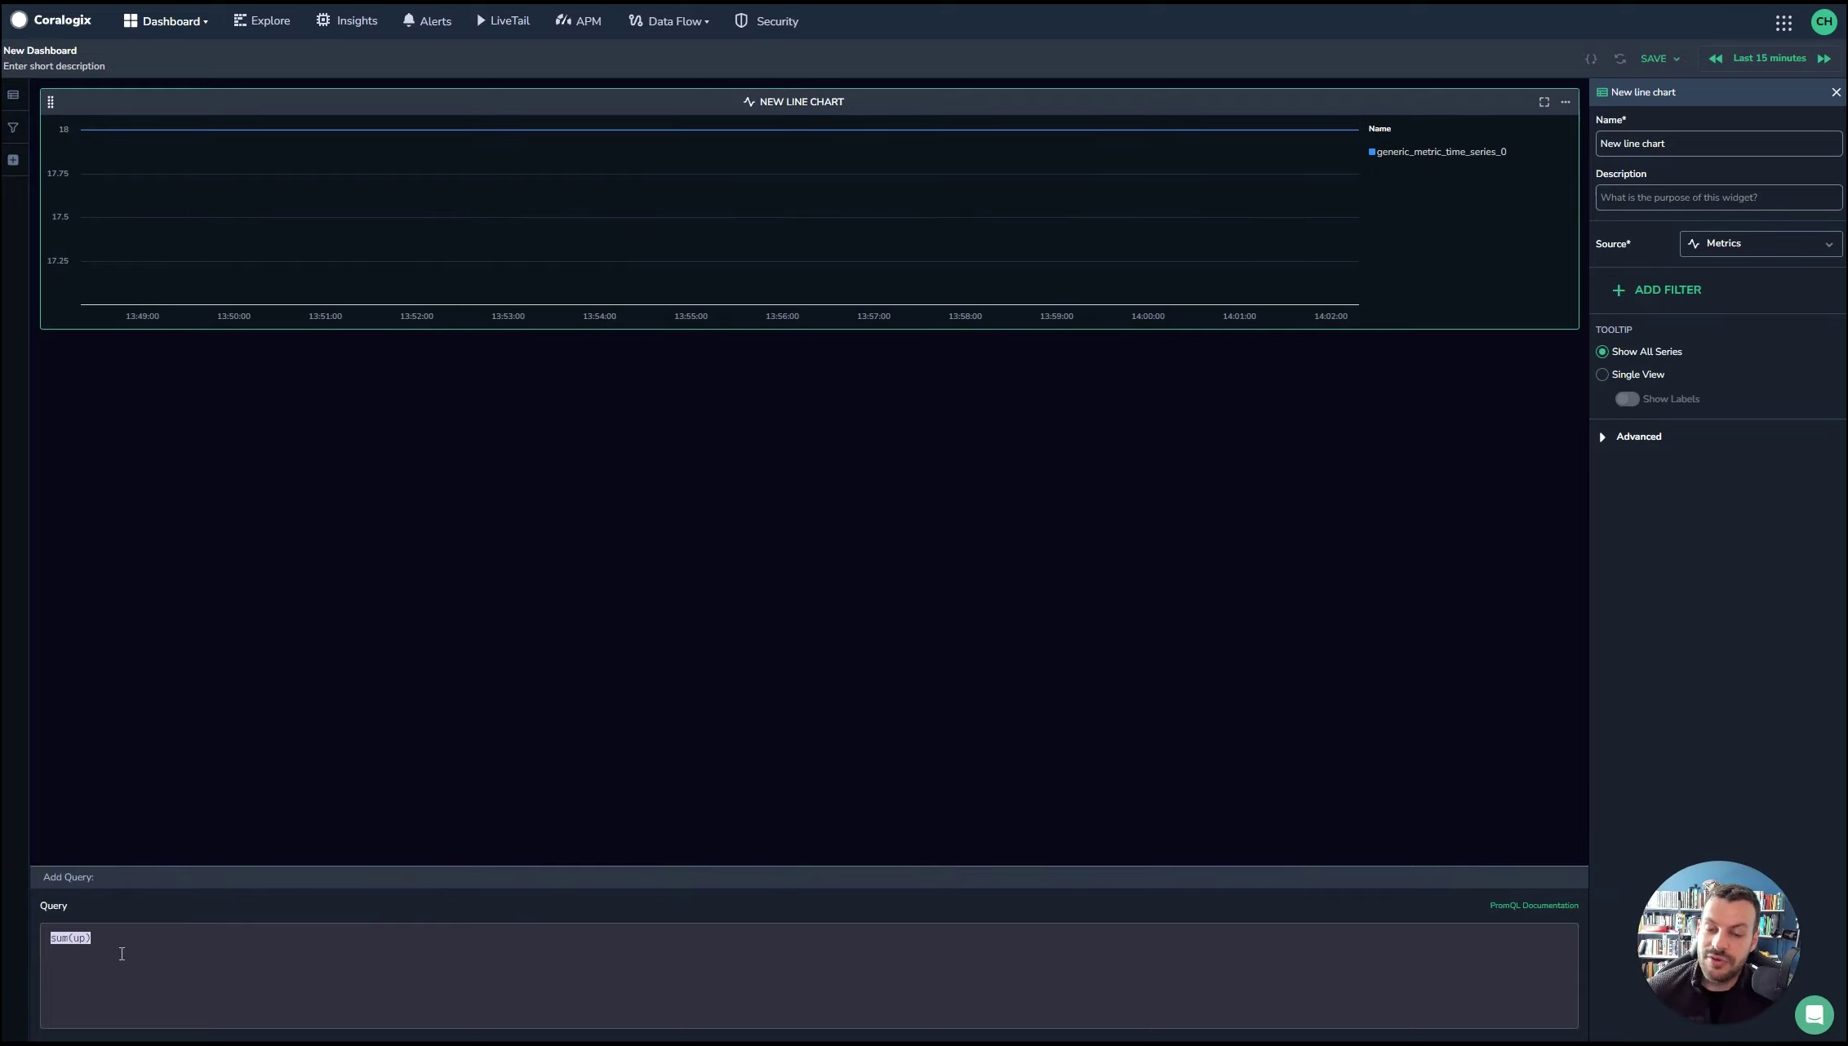
{"action": "key", "text": "BackSpace"}
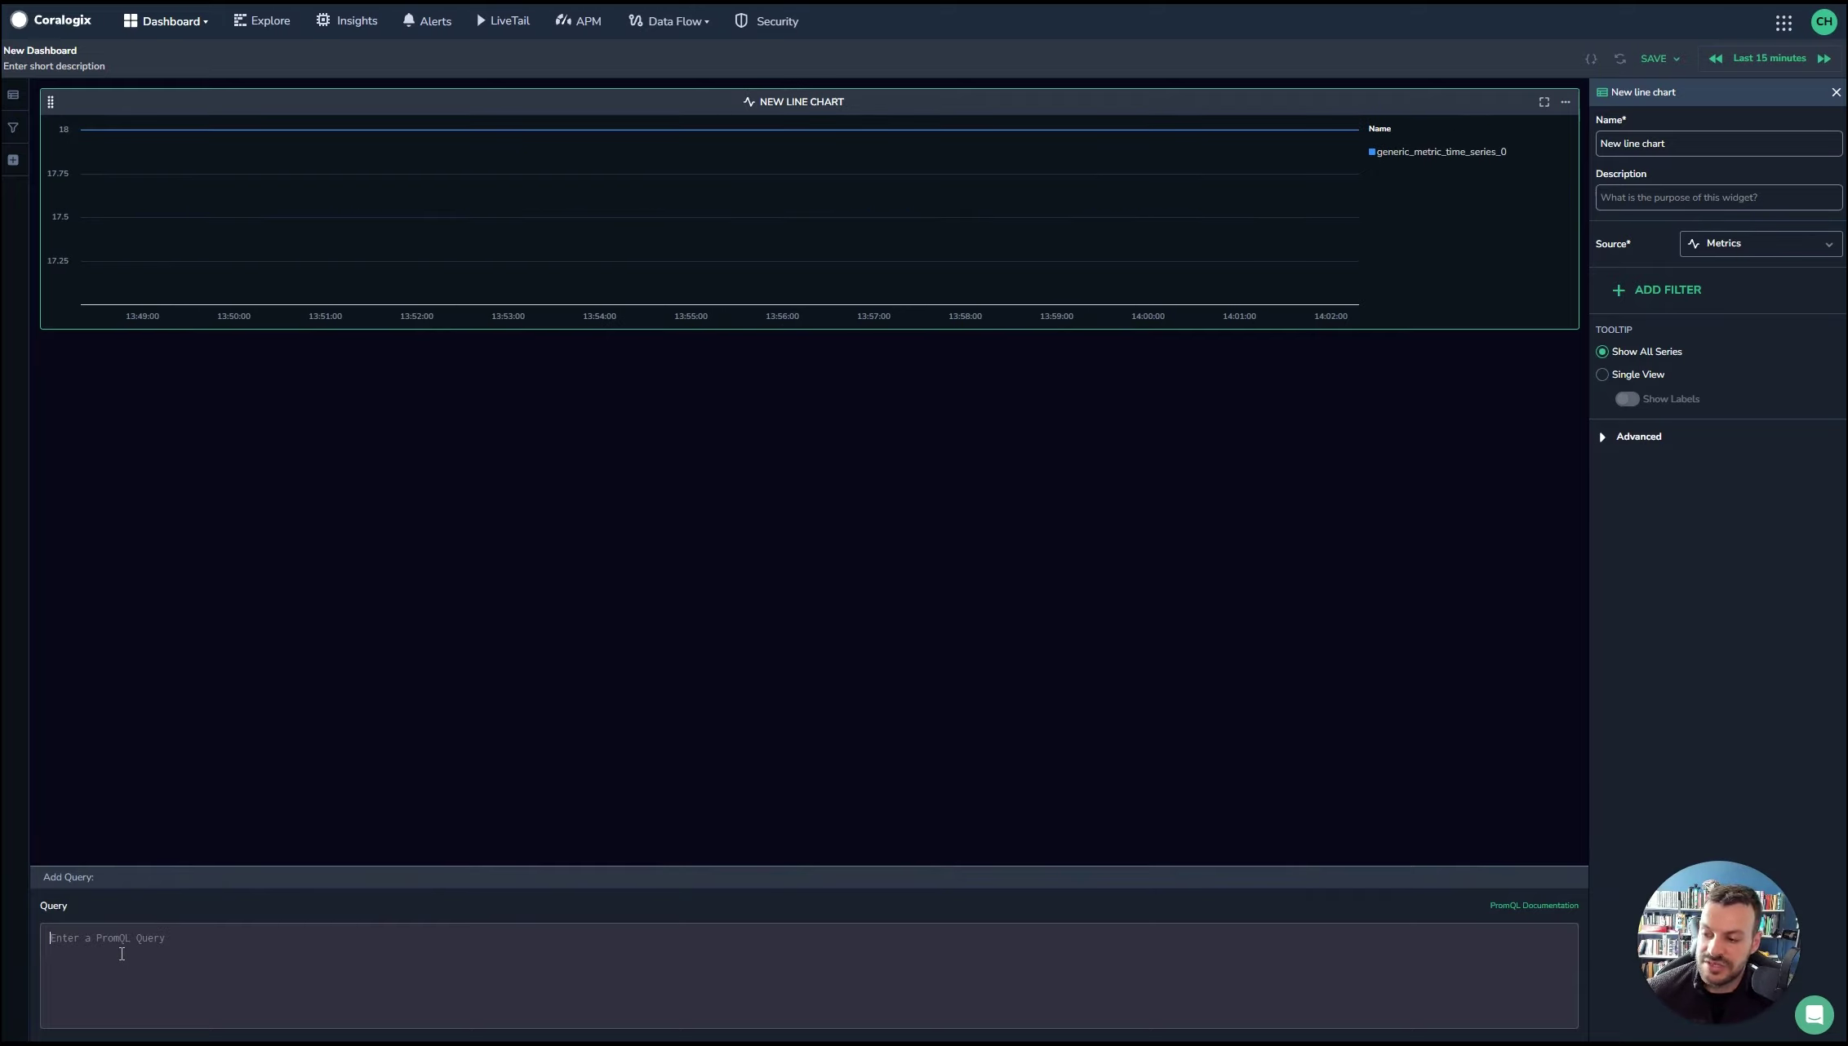
{"action": "type", "text": "l"}
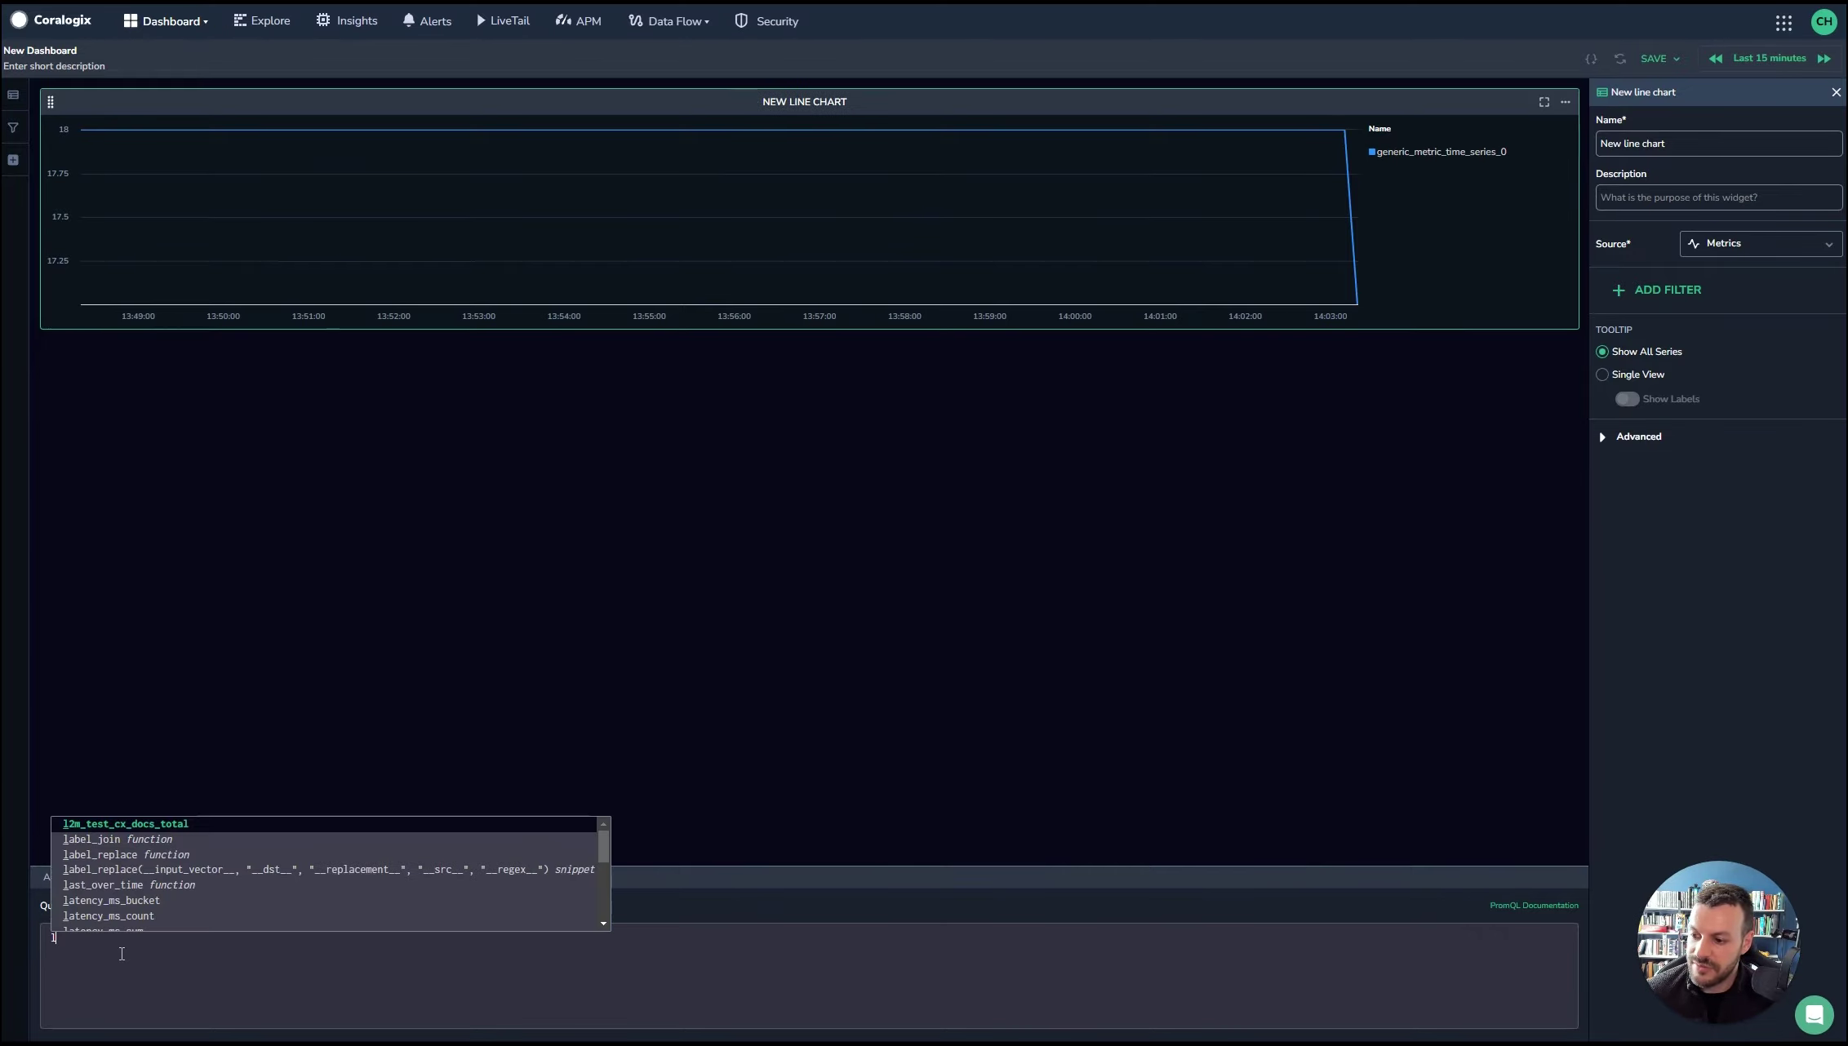
{"action": "type", "text": "oad_time"}
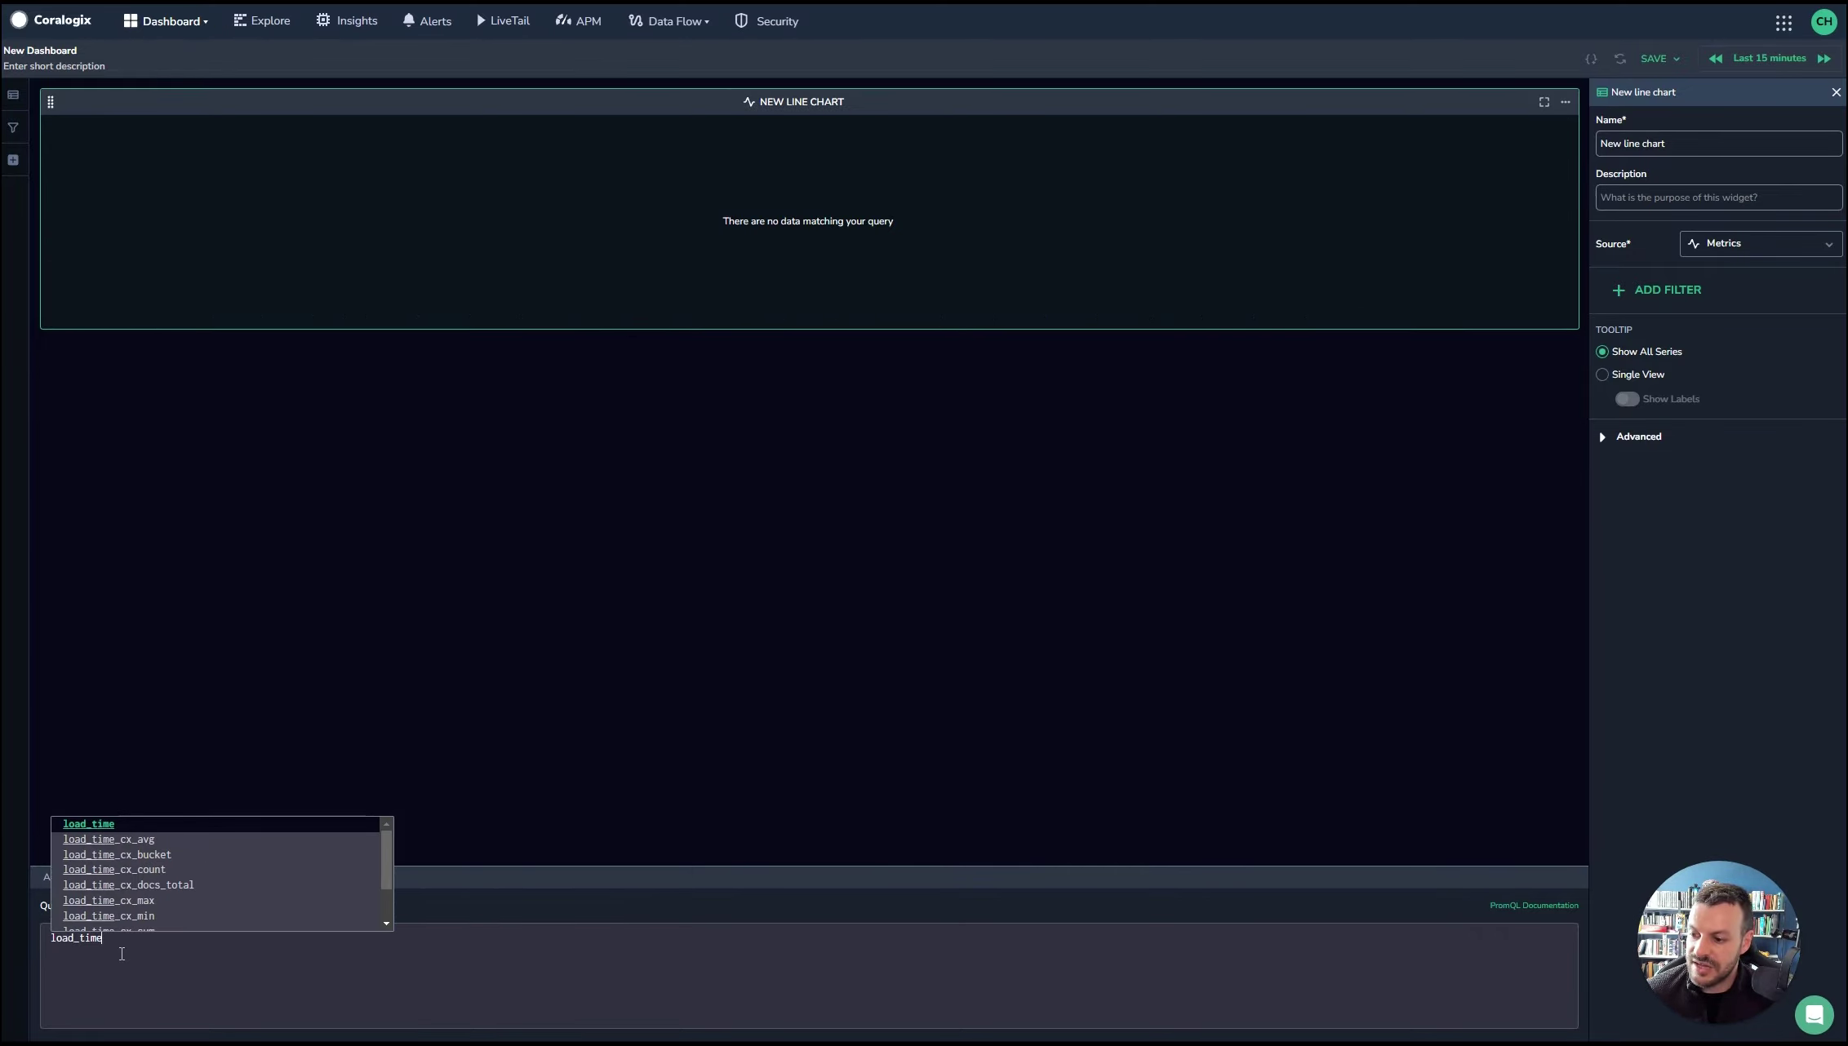
{"action": "left_click", "coordinate": [659, 738]}
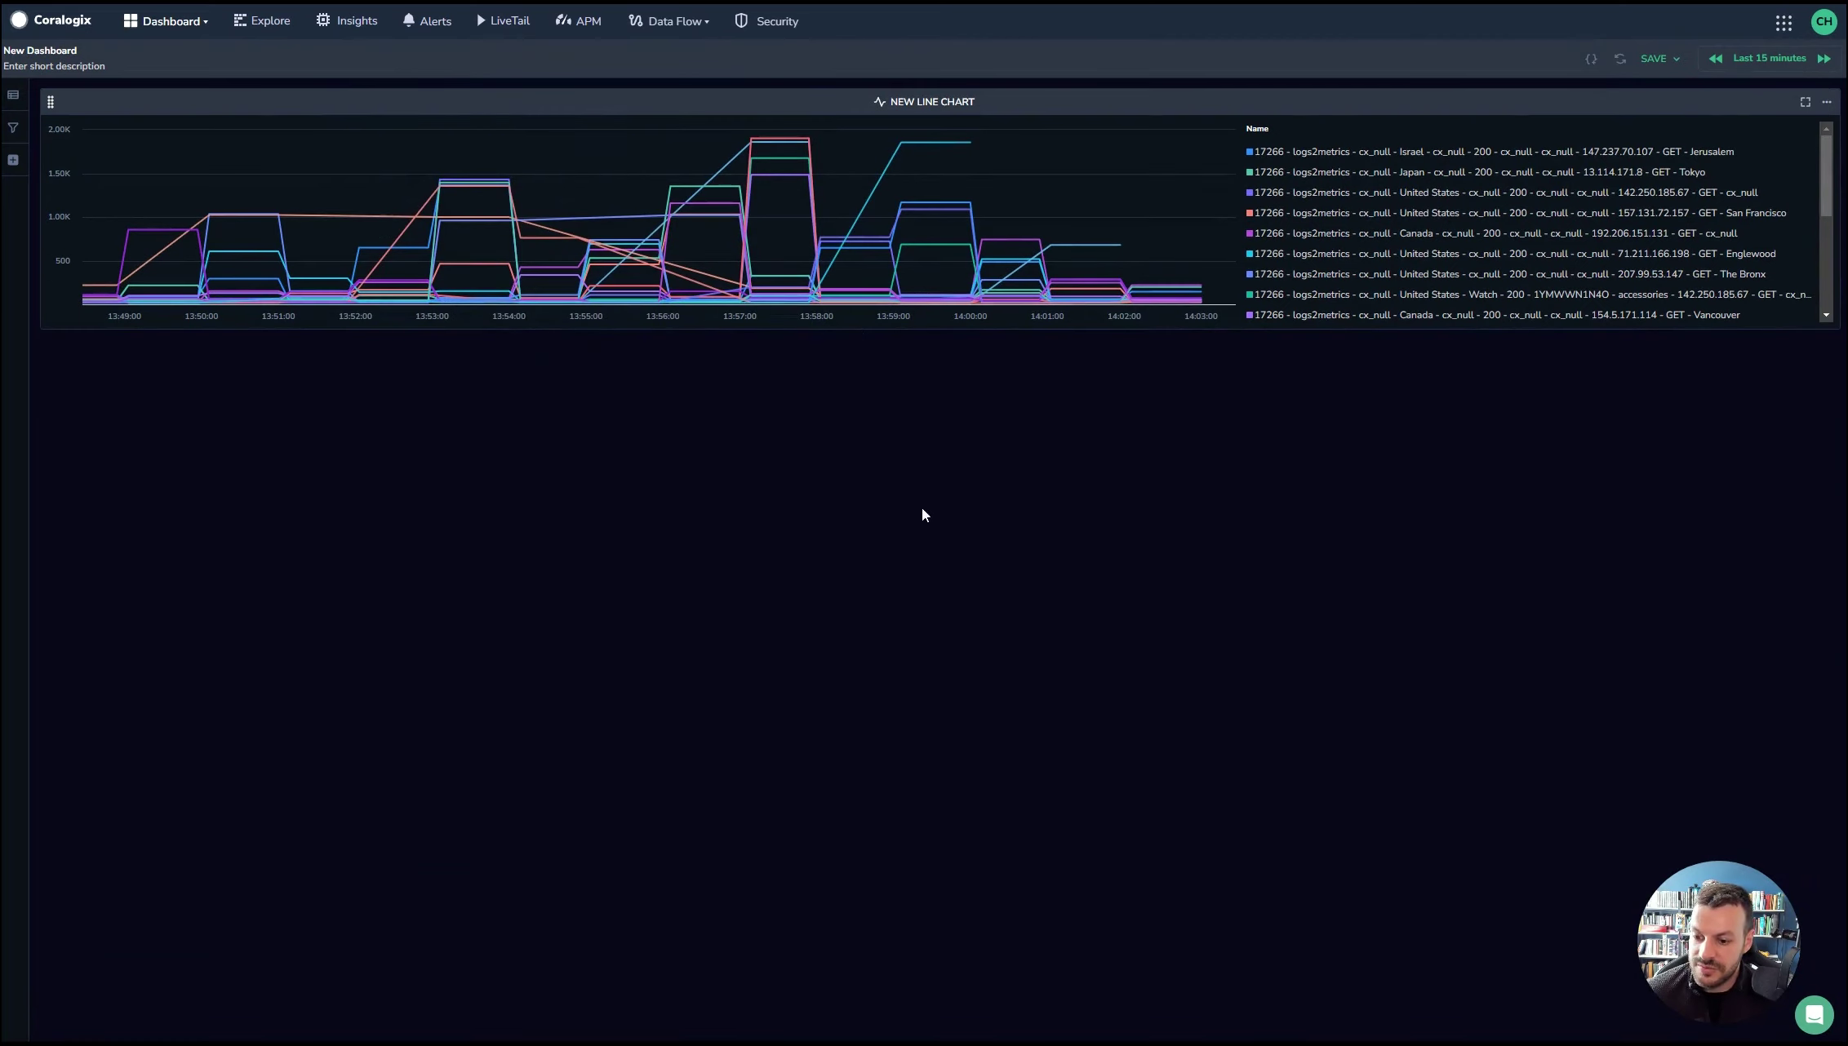
- Reopen the line chart for editing and change its query to avg(load_time) by (city)
{"action": "left_click", "coordinate": [1827, 101]}
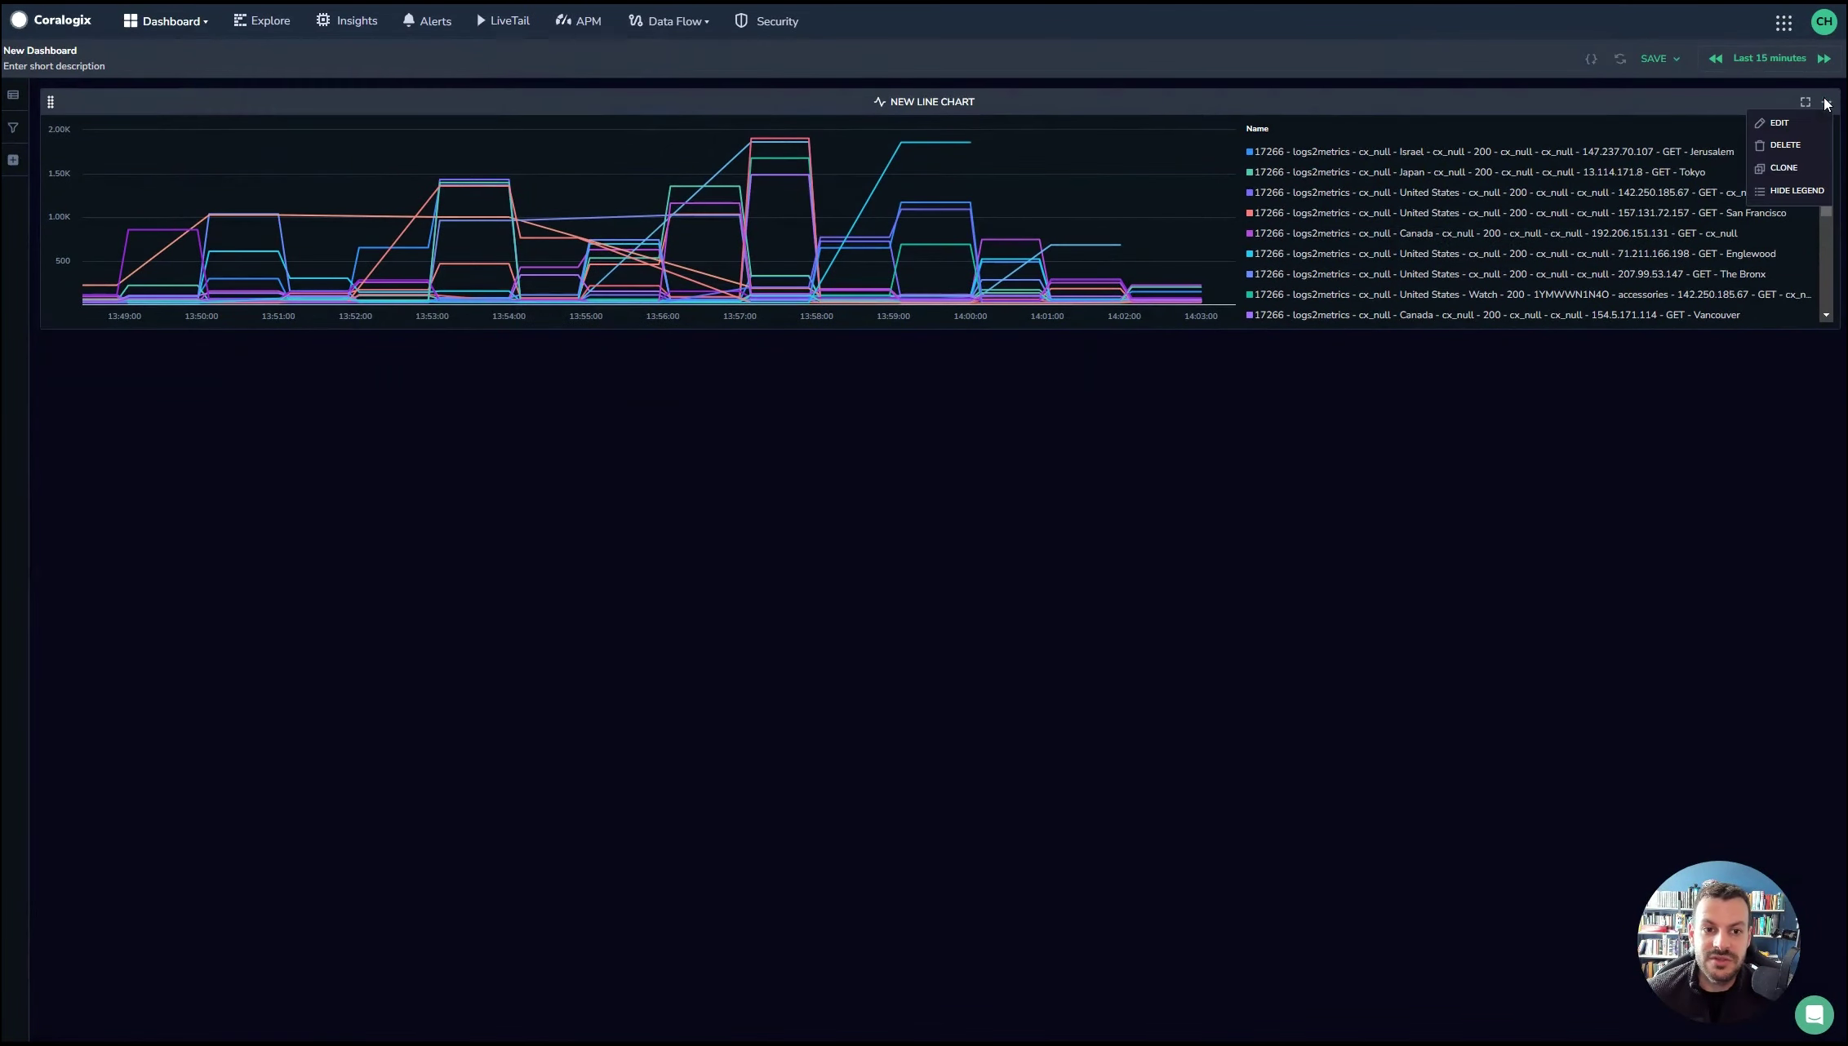
{"action": "left_click", "coordinate": [1779, 118]}
{"action": "left_click", "coordinate": [515, 969]}
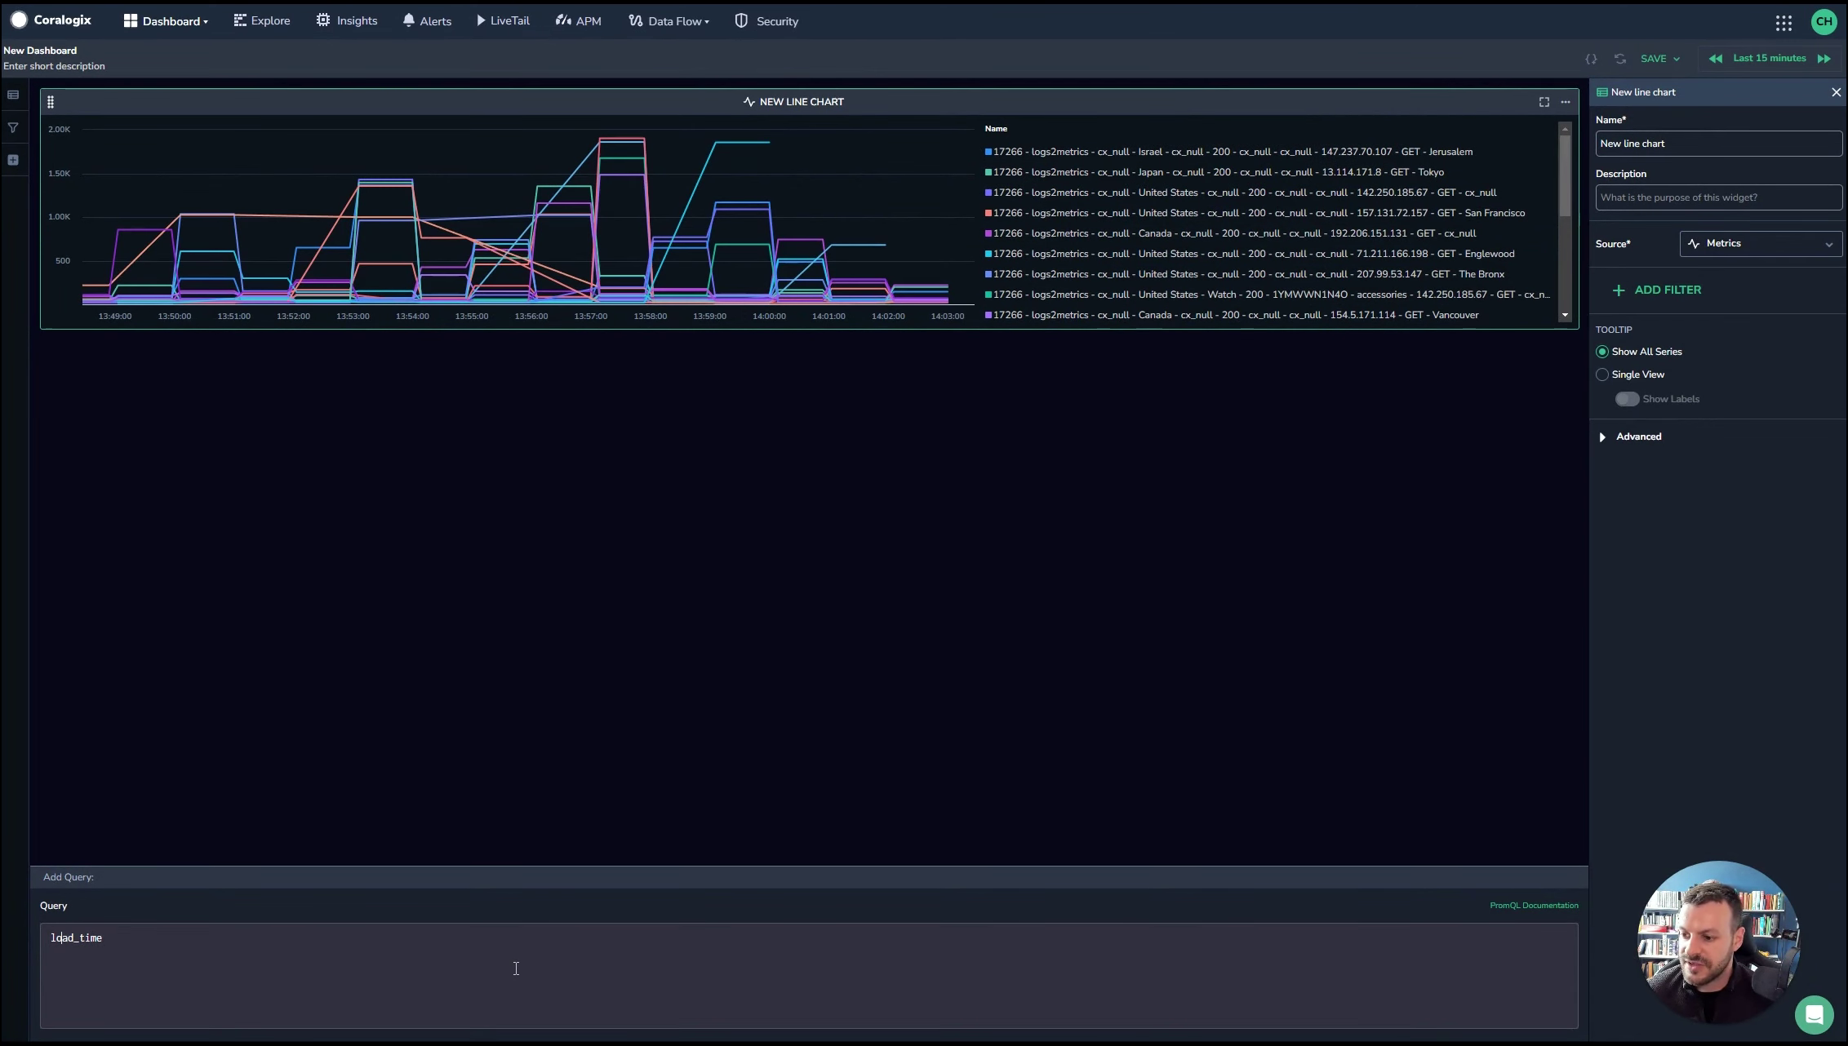
{"action": "type", "text": "avg("}
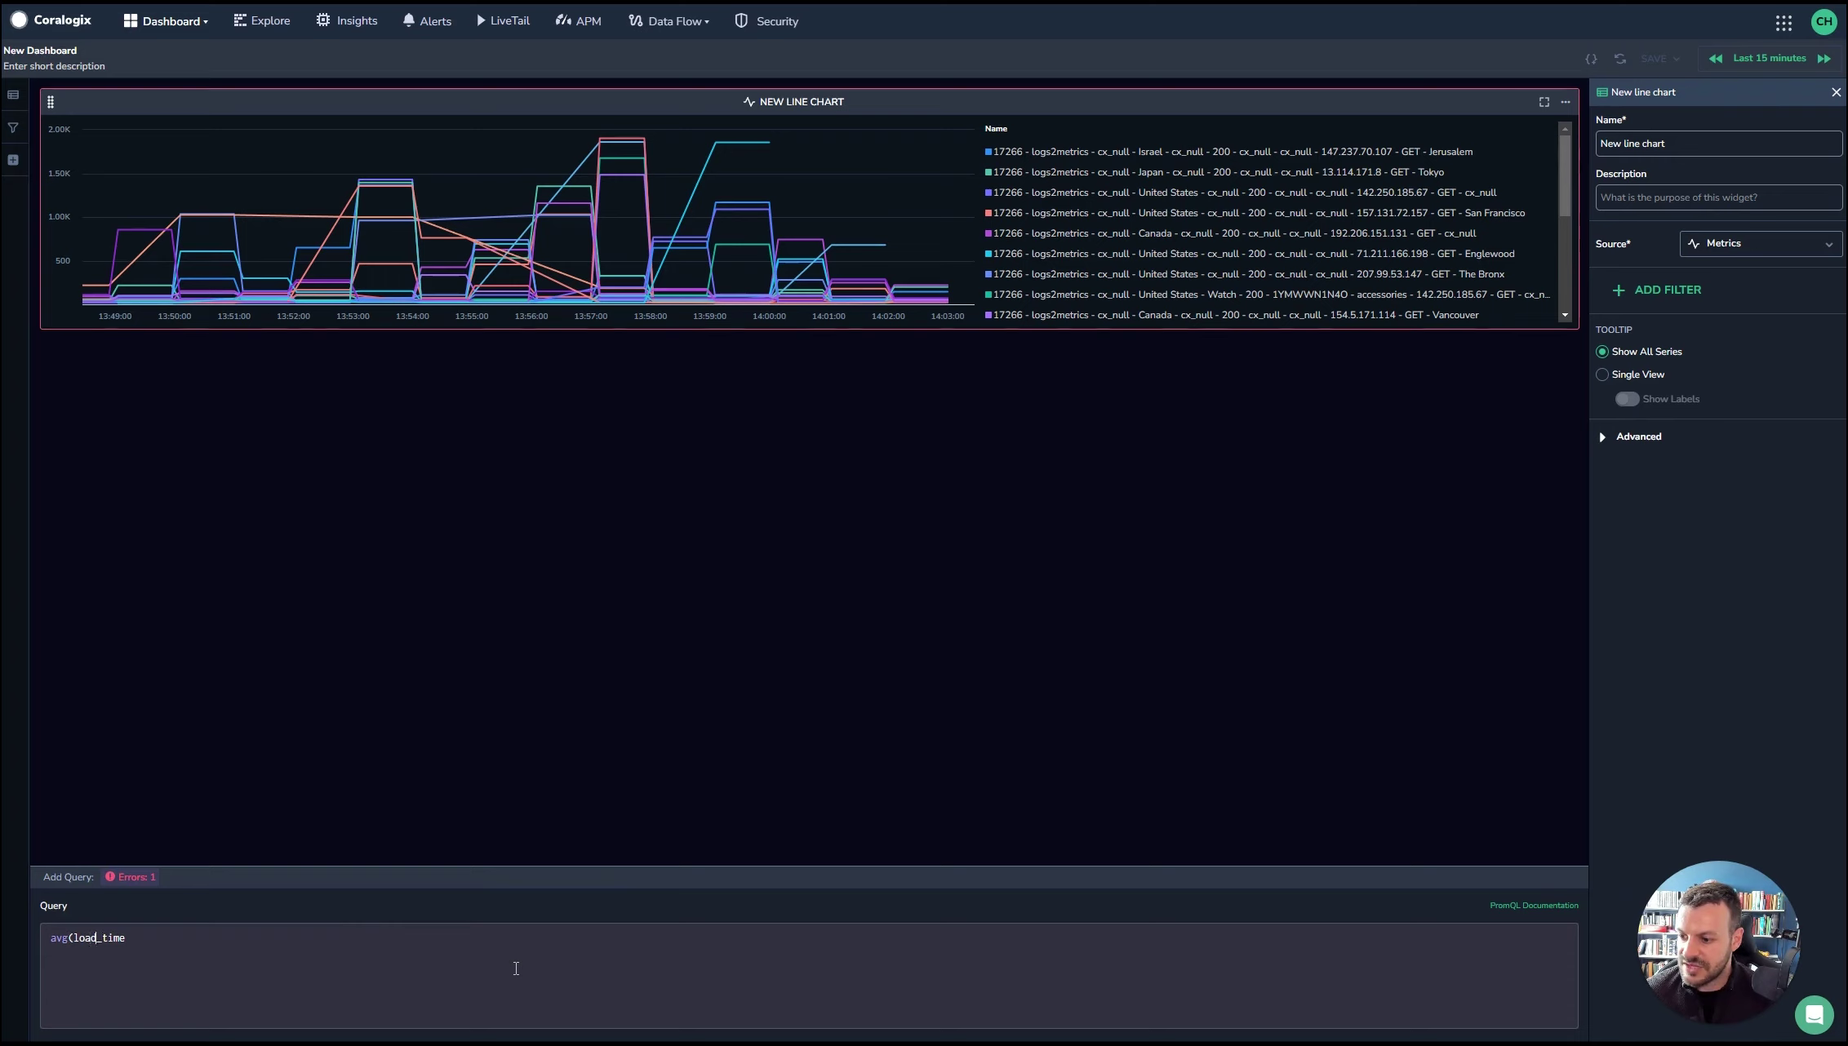
{"action": "type", "text": ") by "}
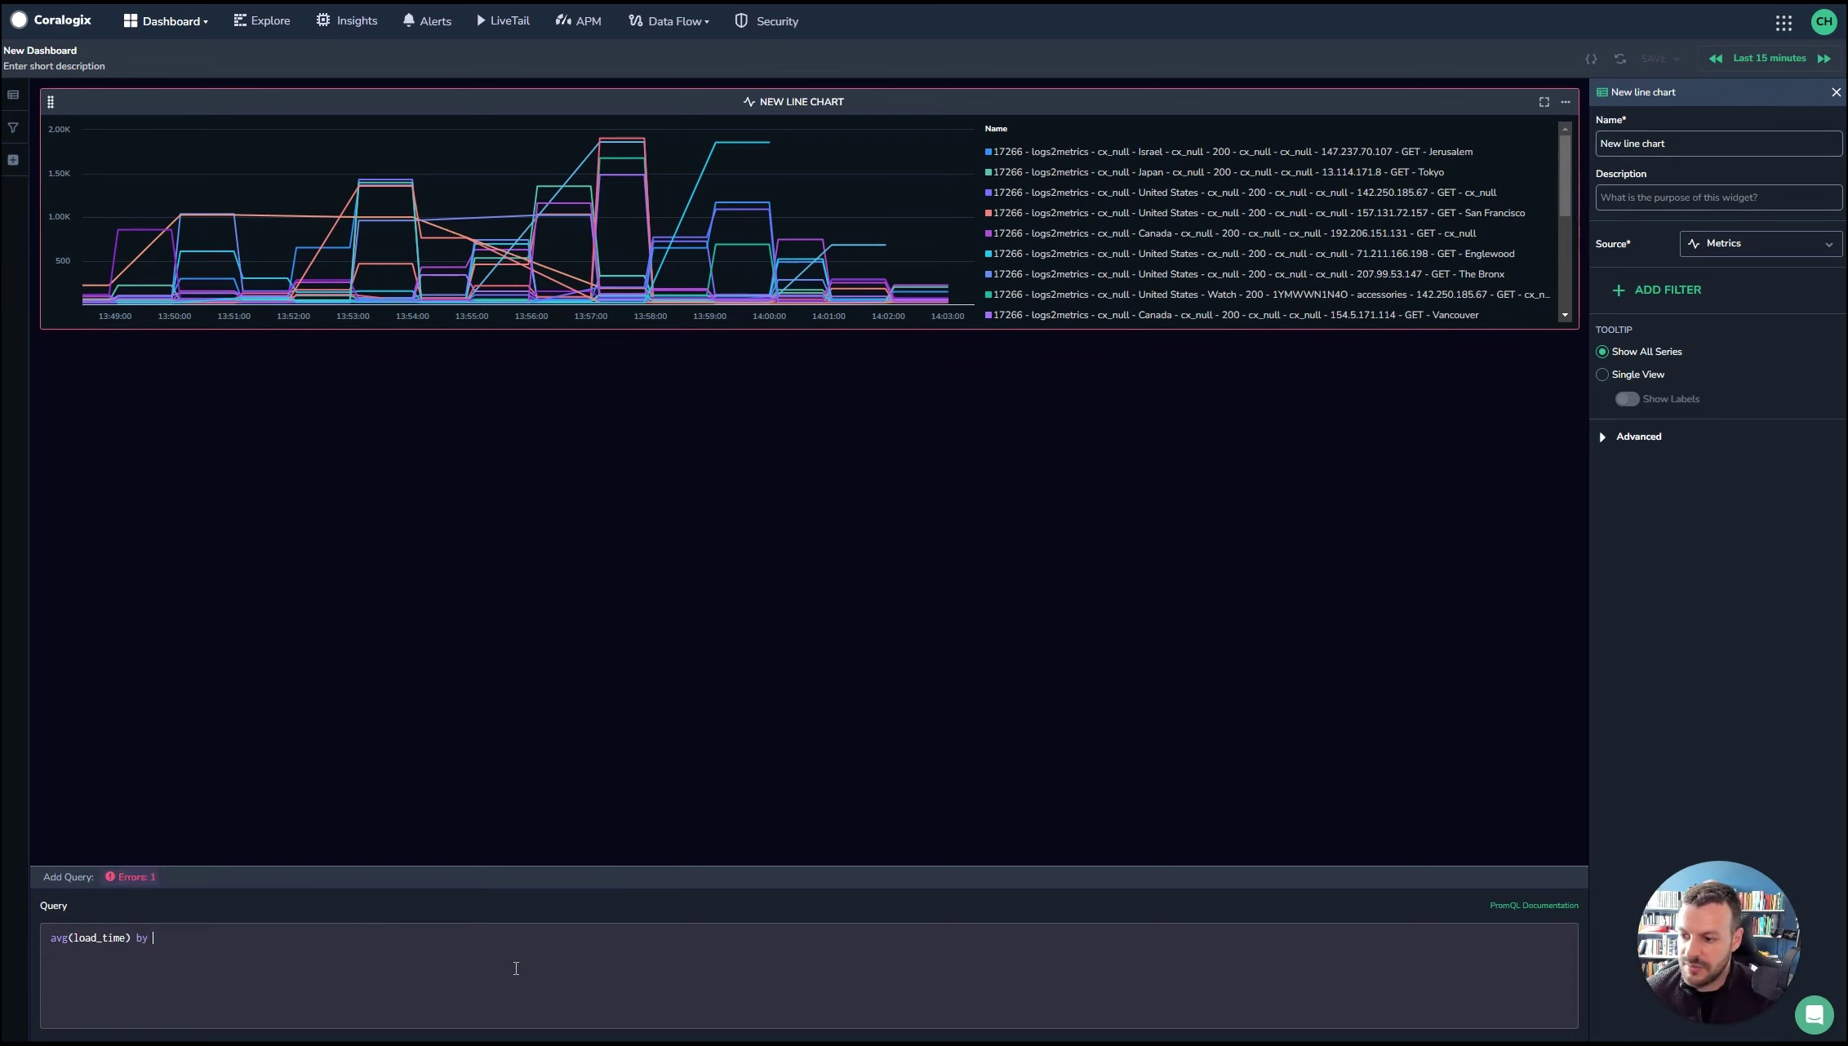
{"action": "type", "text": "()city"}
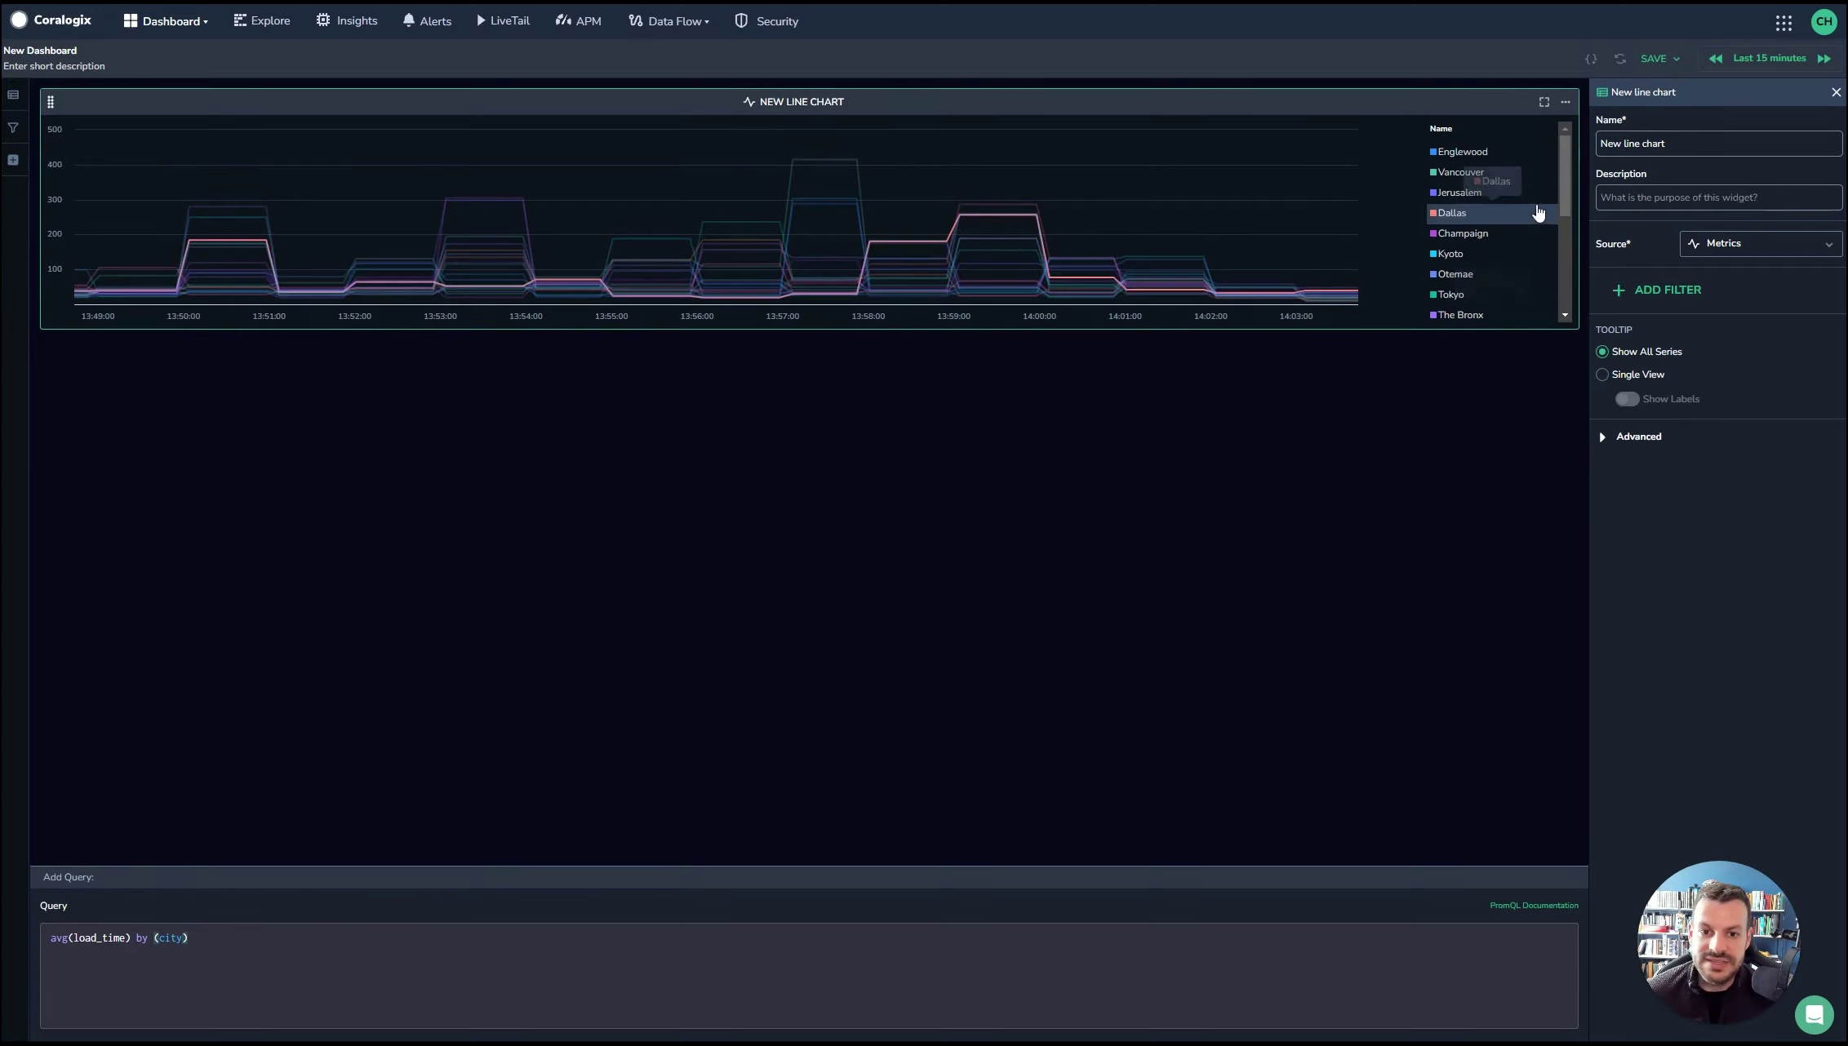
- Review the city legend and extend the query's grouping to (city, country, continent)
{"action": "scroll", "coordinate": [1530, 216], "scroll_direction": "down", "scroll_amount": 5}
{"action": "scroll", "coordinate": [1556, 297], "scroll_direction": "up", "scroll_amount": 5}
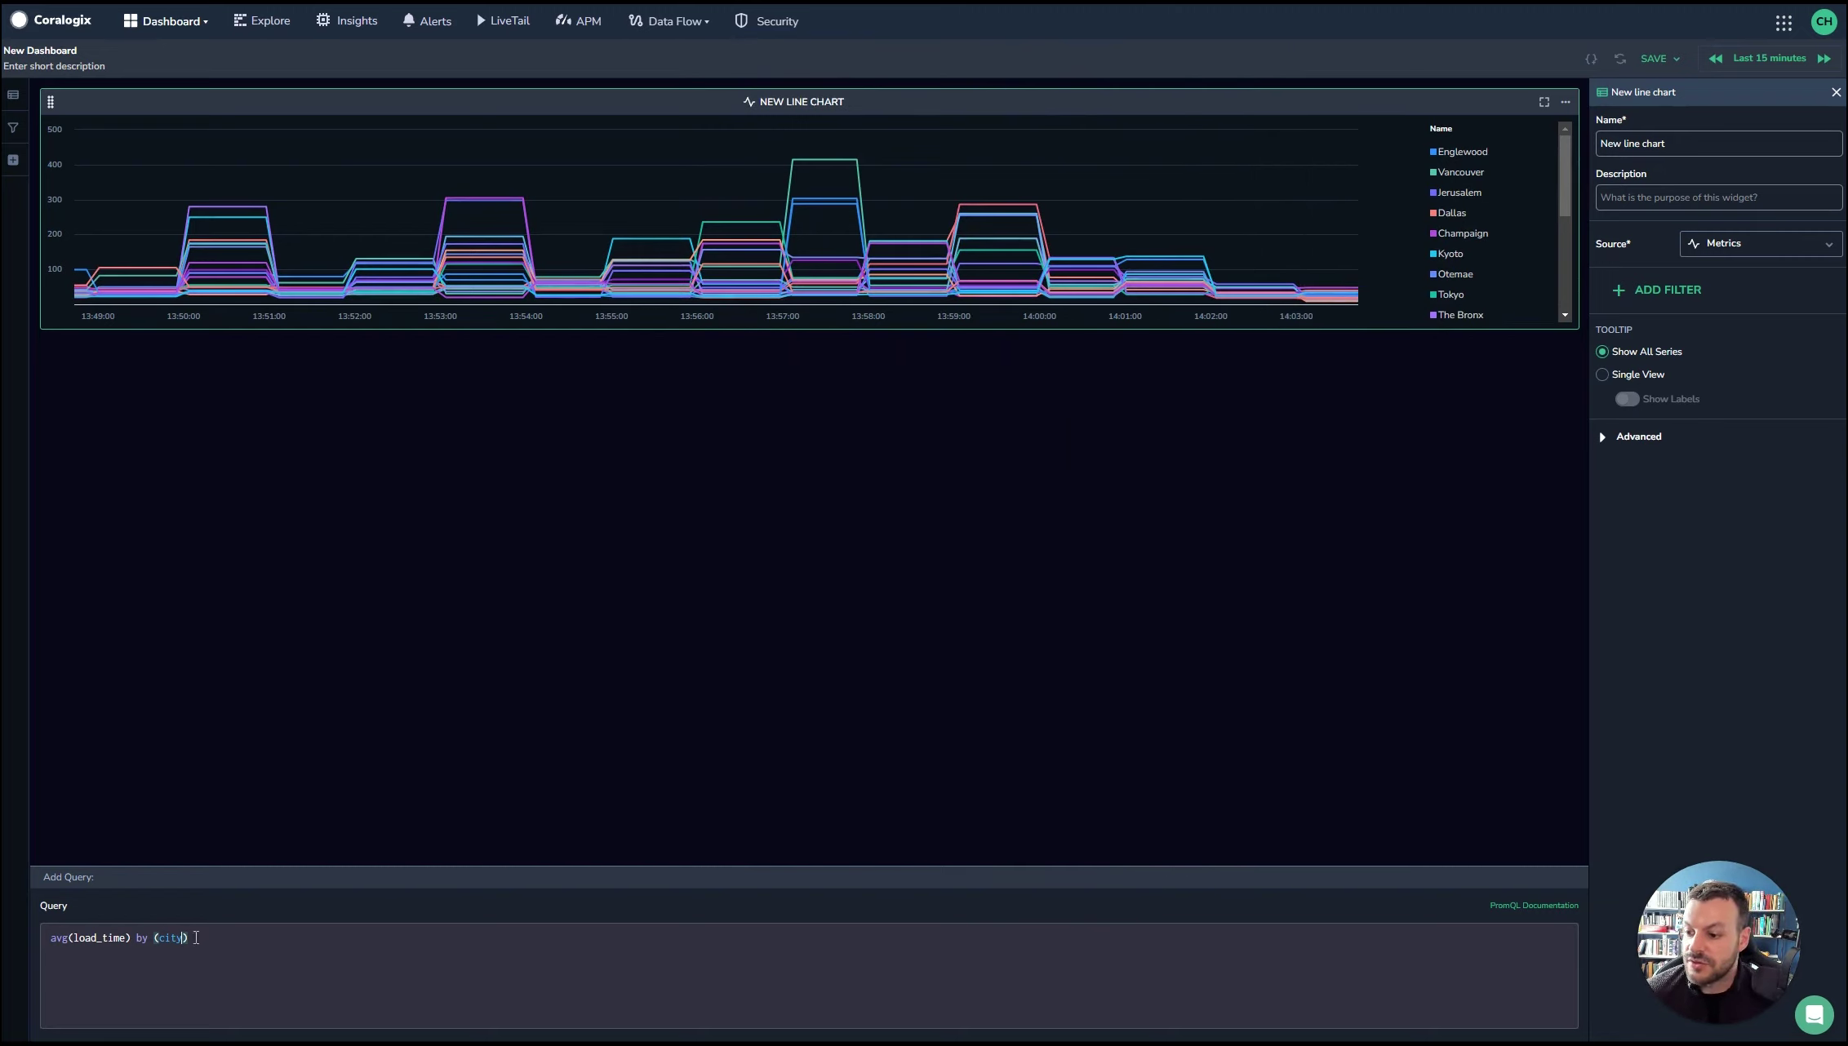
{"action": "type", "text": ", country, continent"}
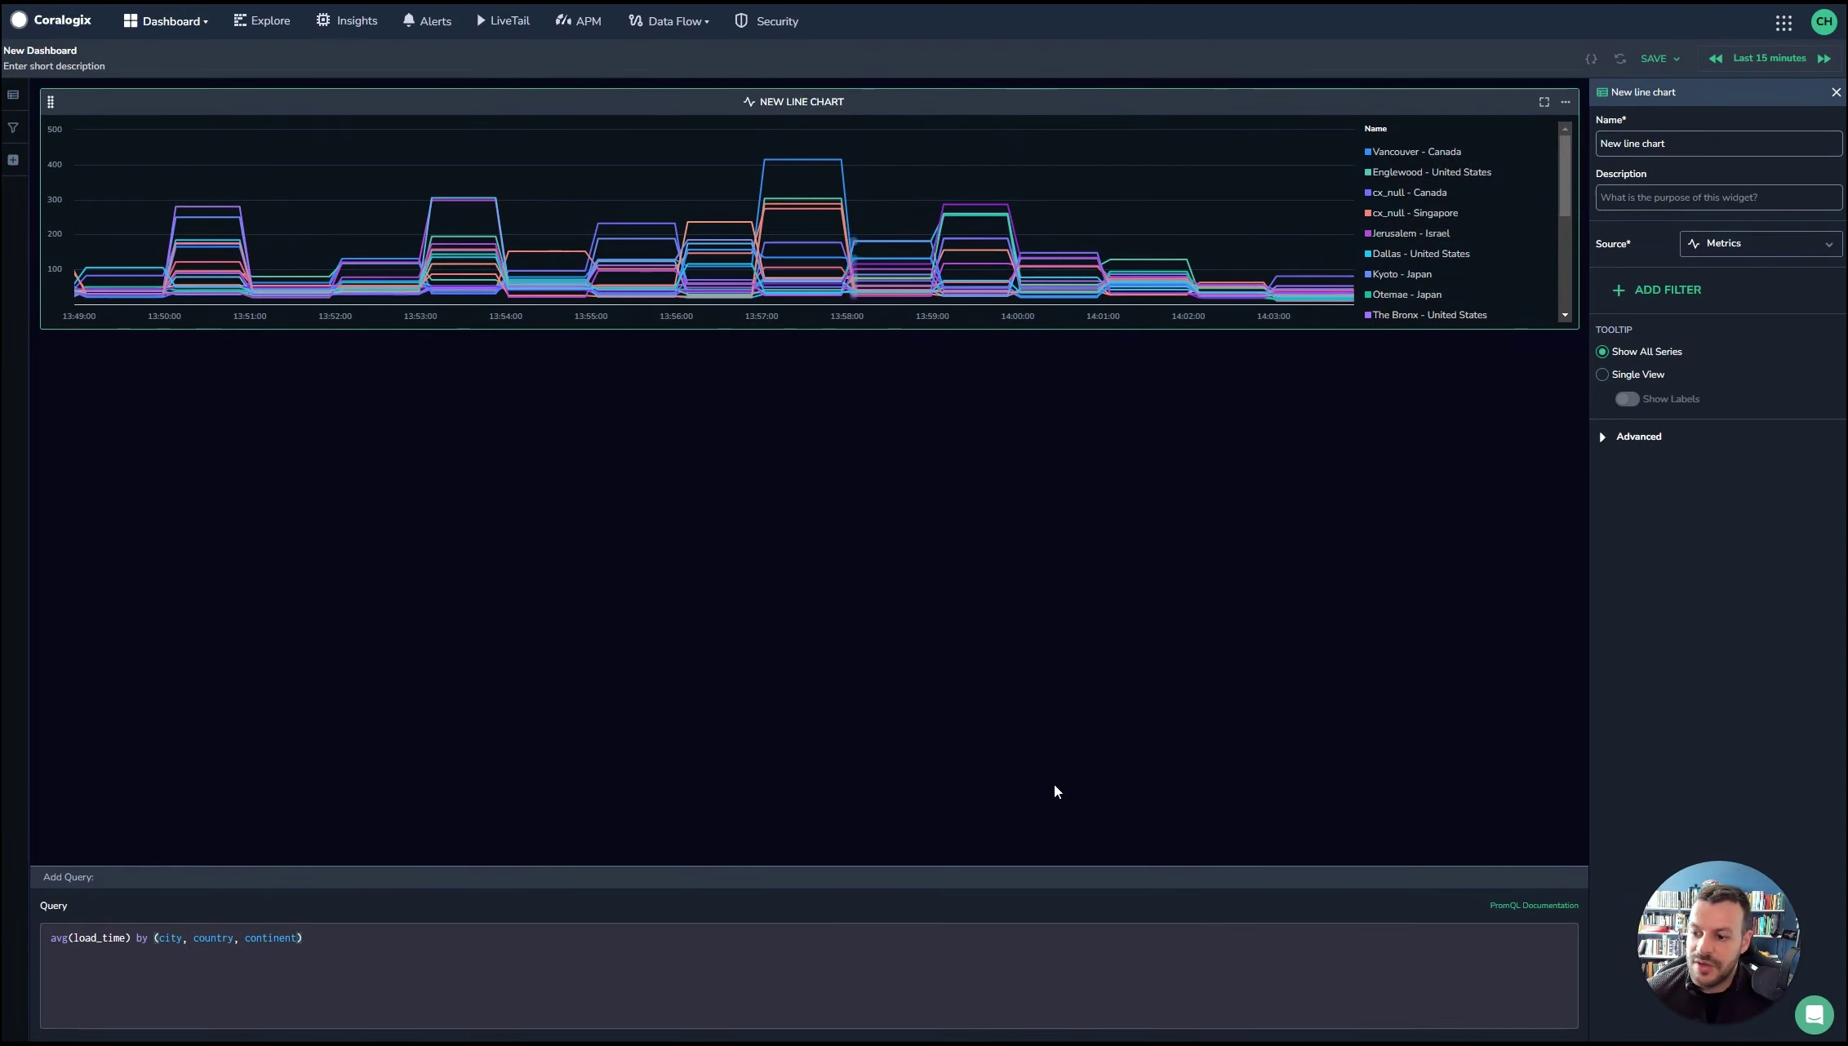
- In the chart's advanced settings, set the series name to "Metric for {{country}}" and the unit to Microseconds
{"action": "left_click", "coordinate": [1602, 442]}
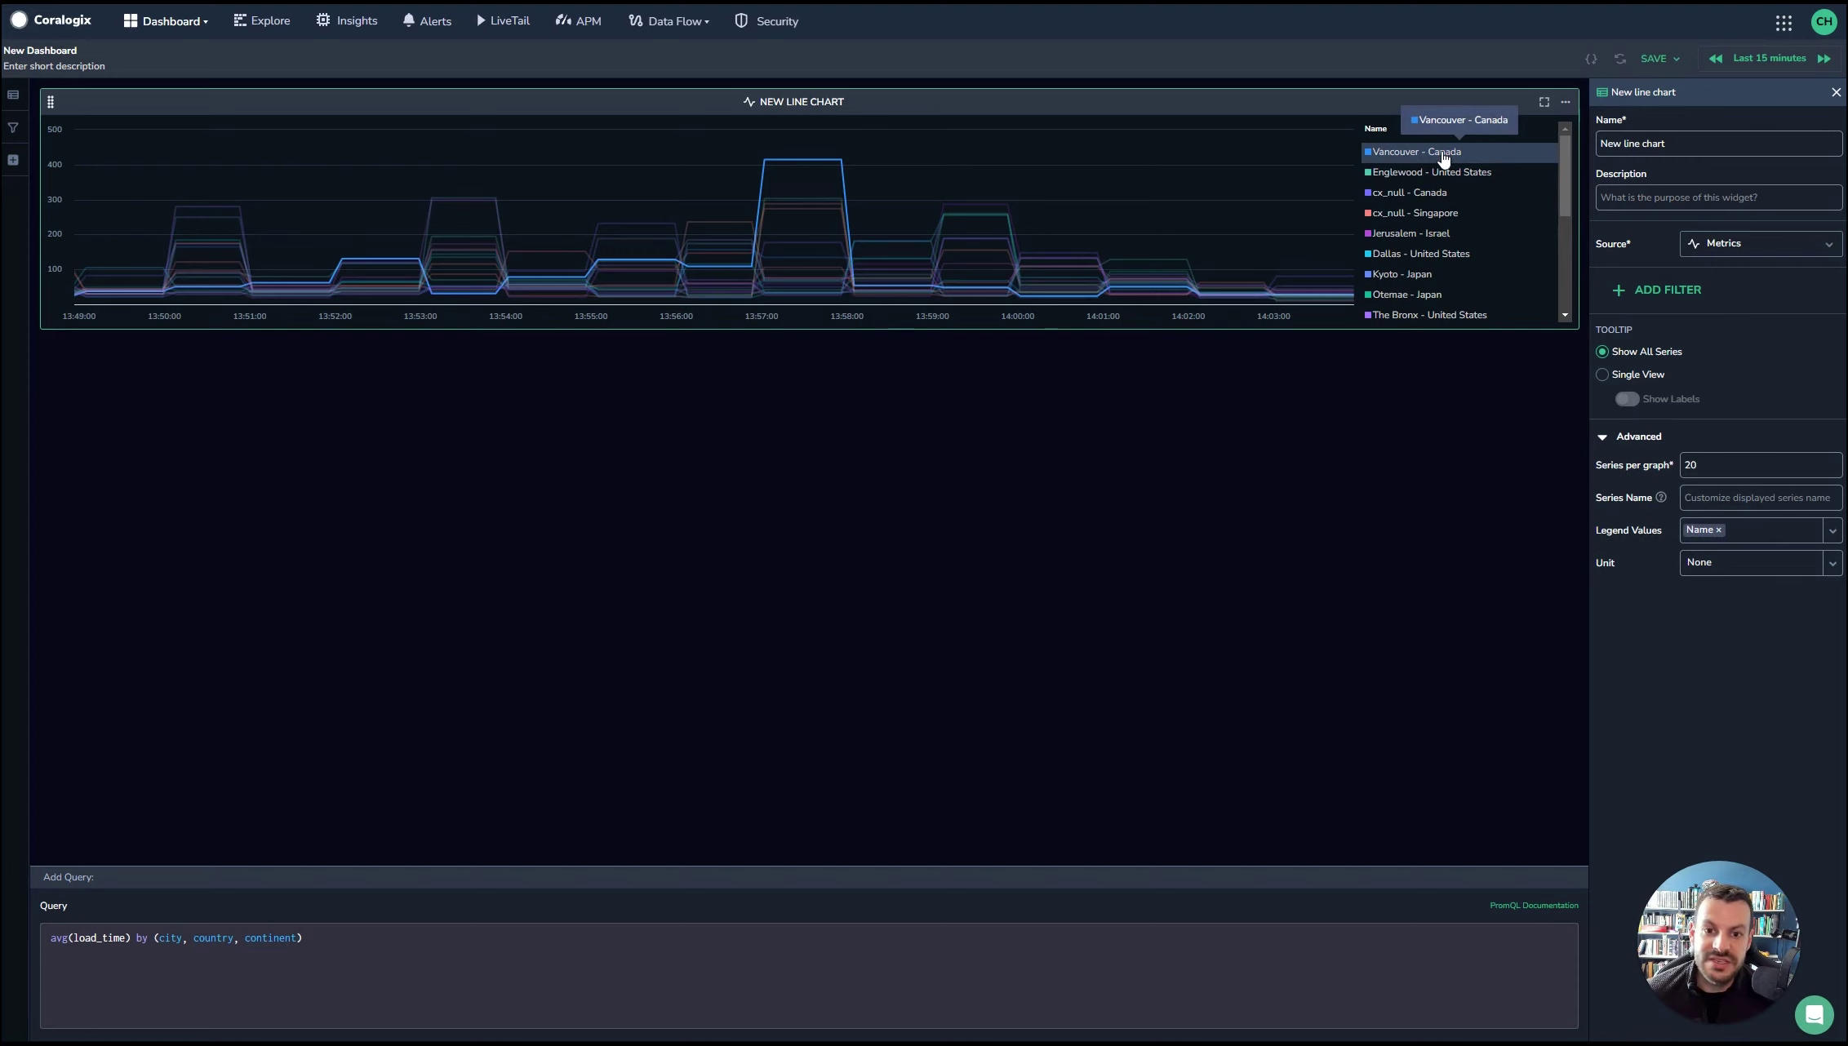
{"action": "left_click", "coordinate": [1727, 498]}
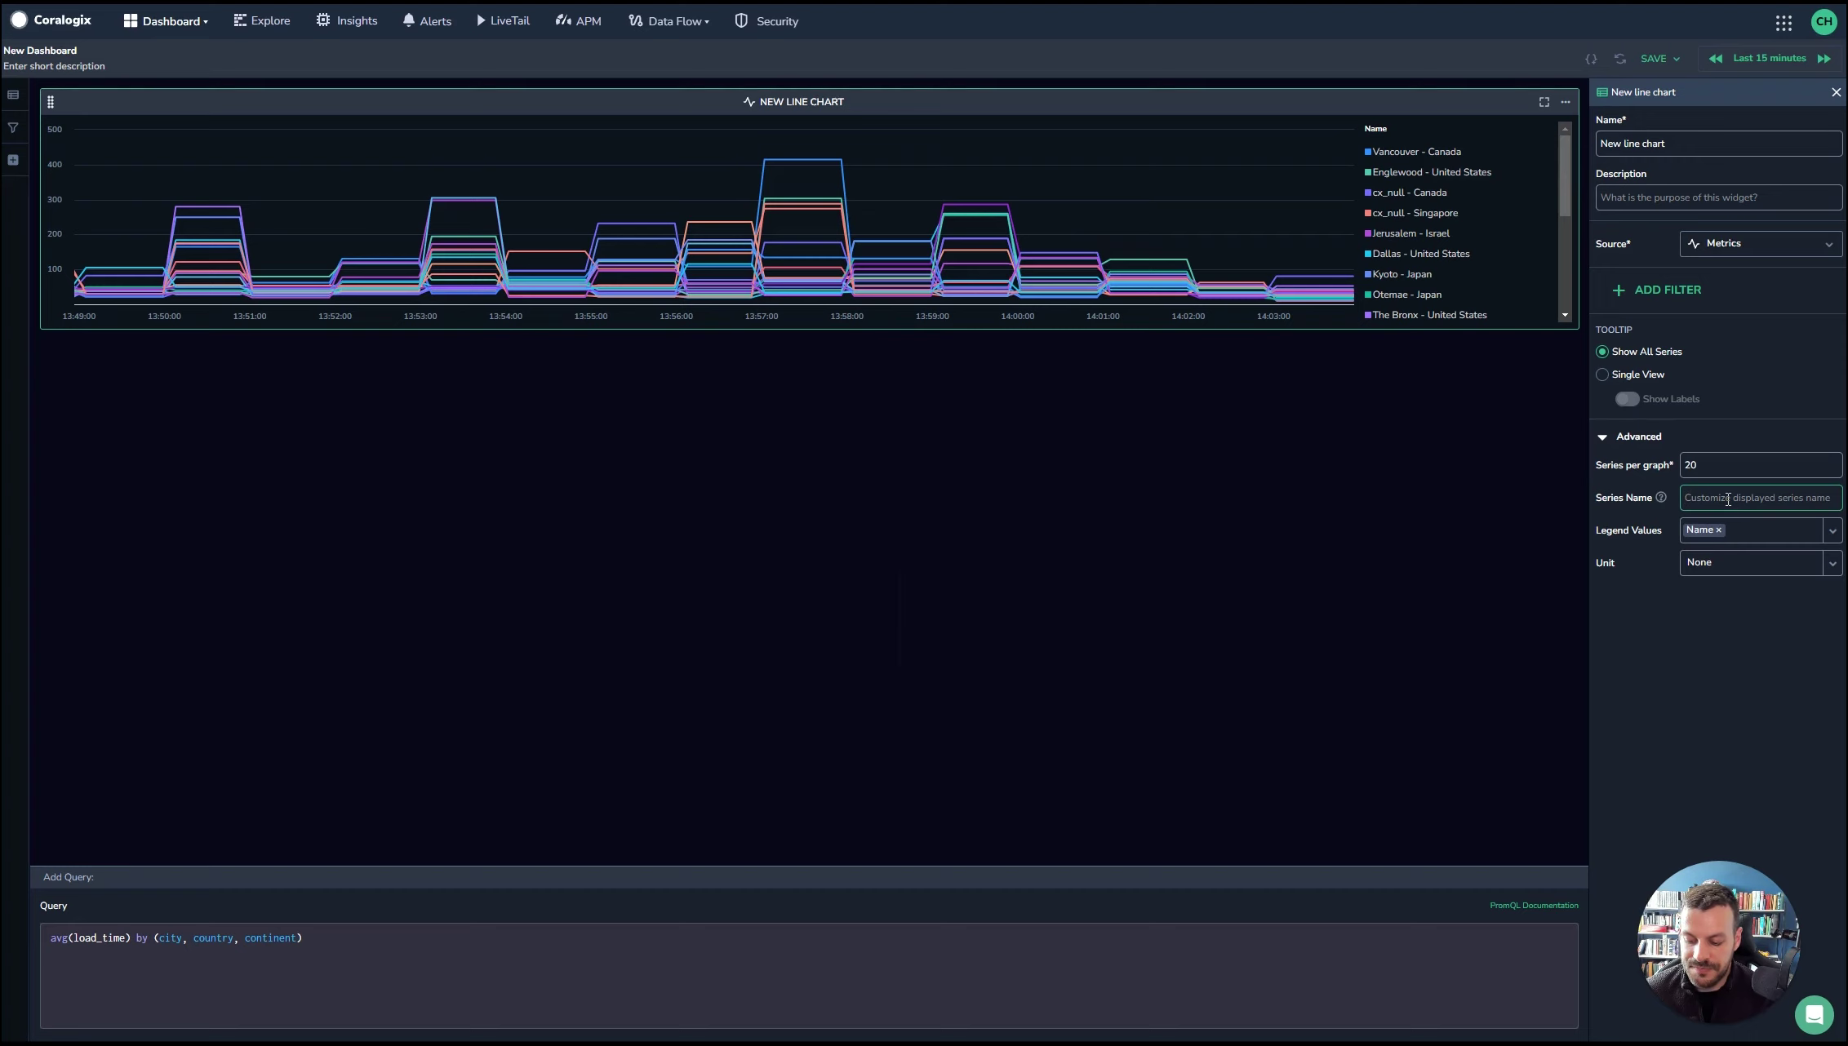
{"action": "type", "text": "Metric for"}
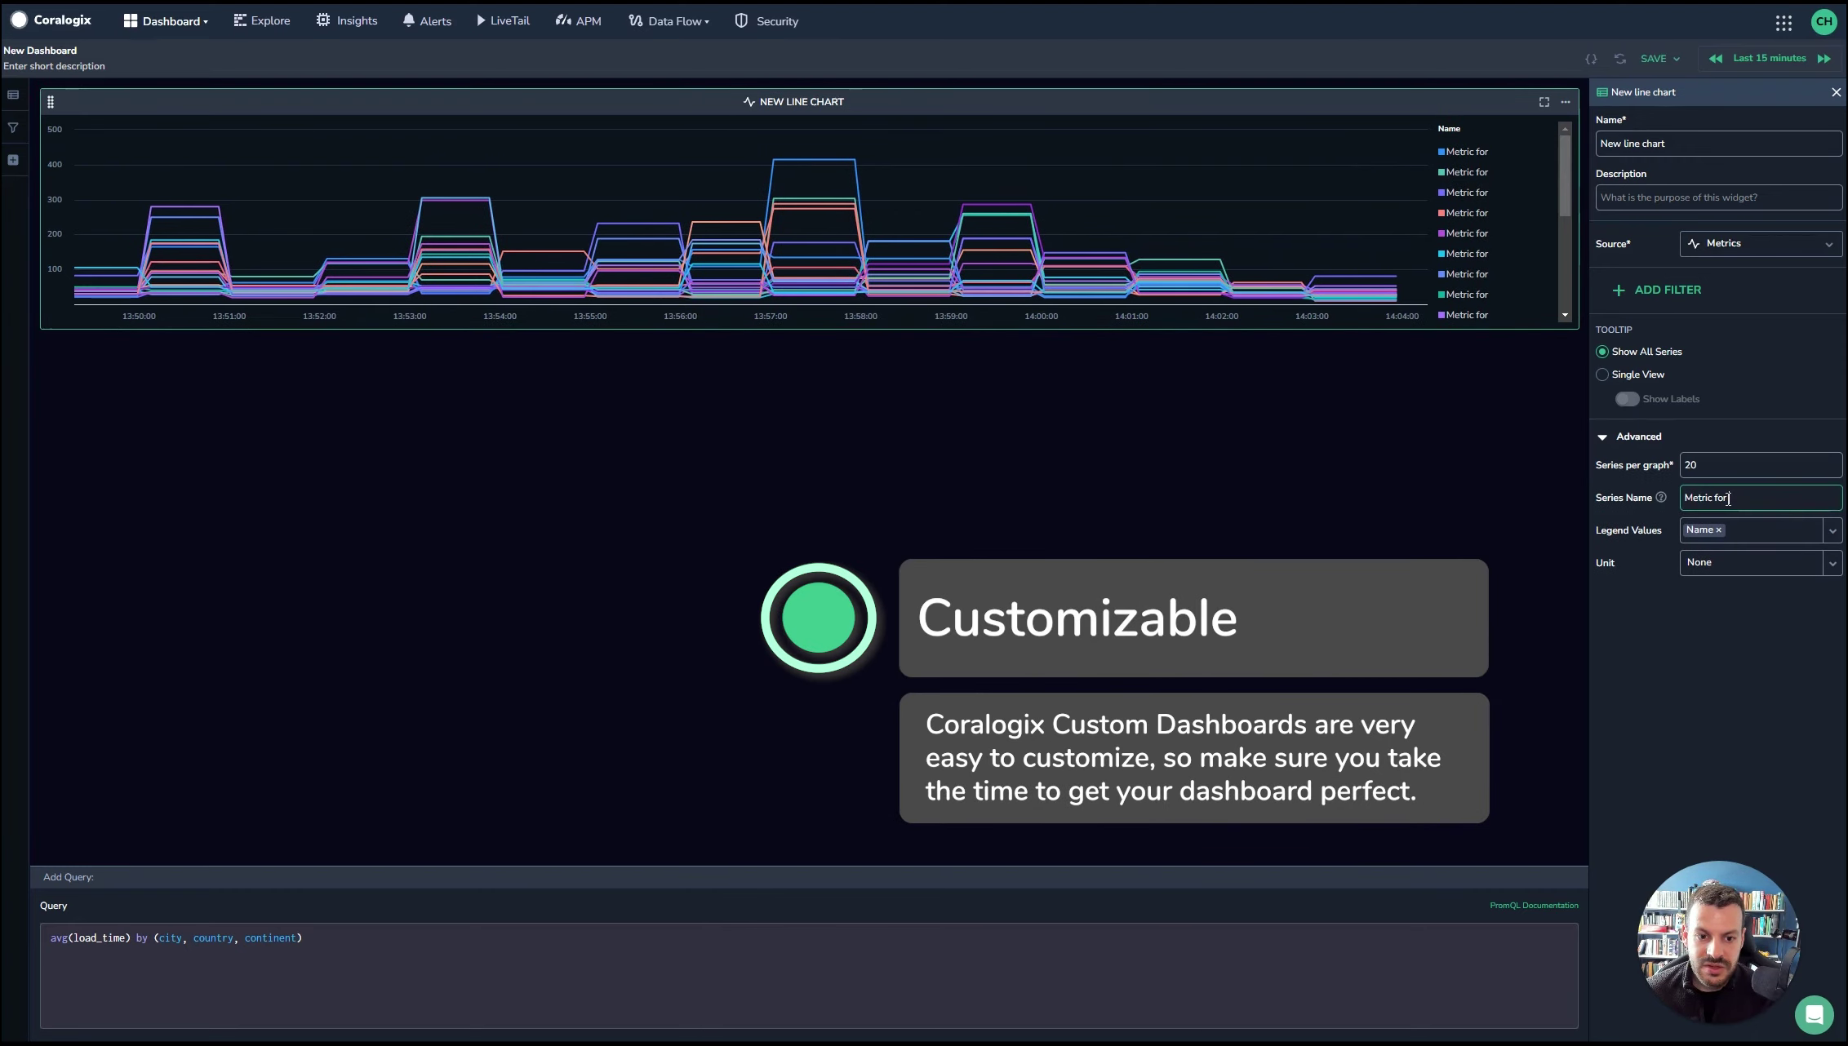
{"action": "type", "text": " {{country}}"}
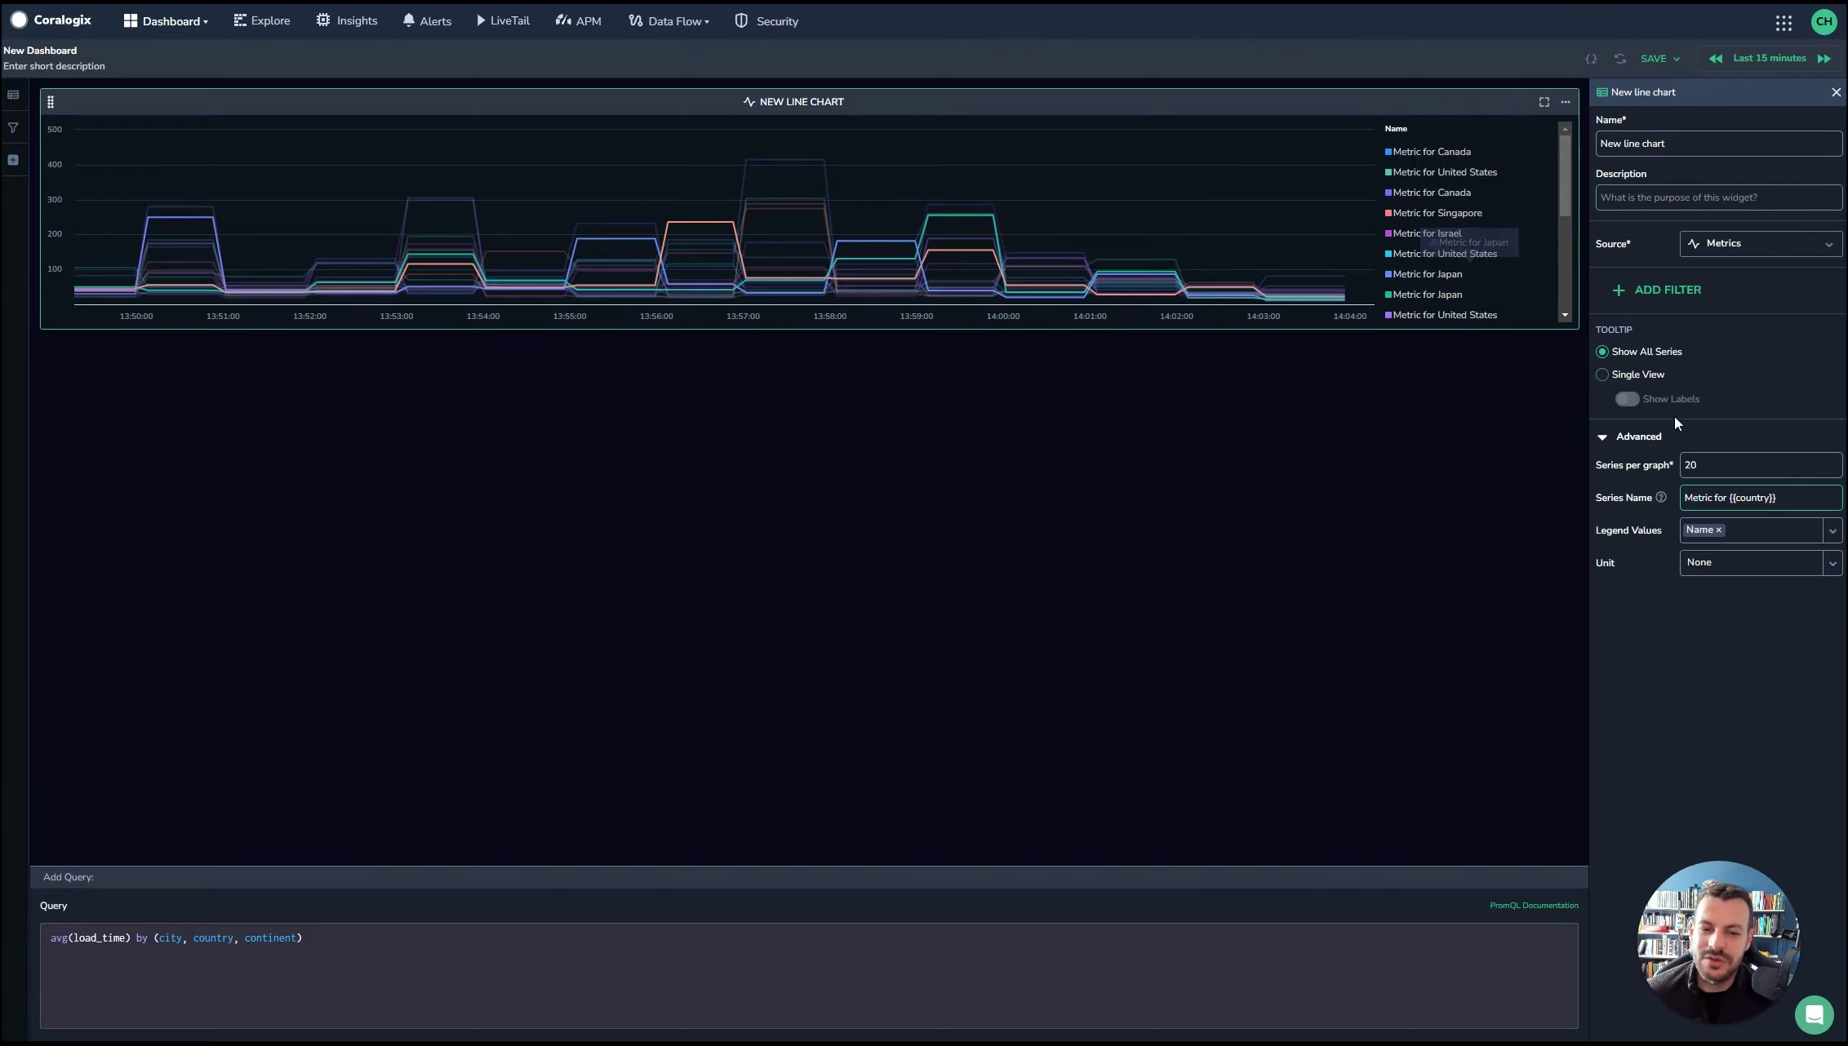
{"action": "left_click", "coordinate": [1732, 562]}
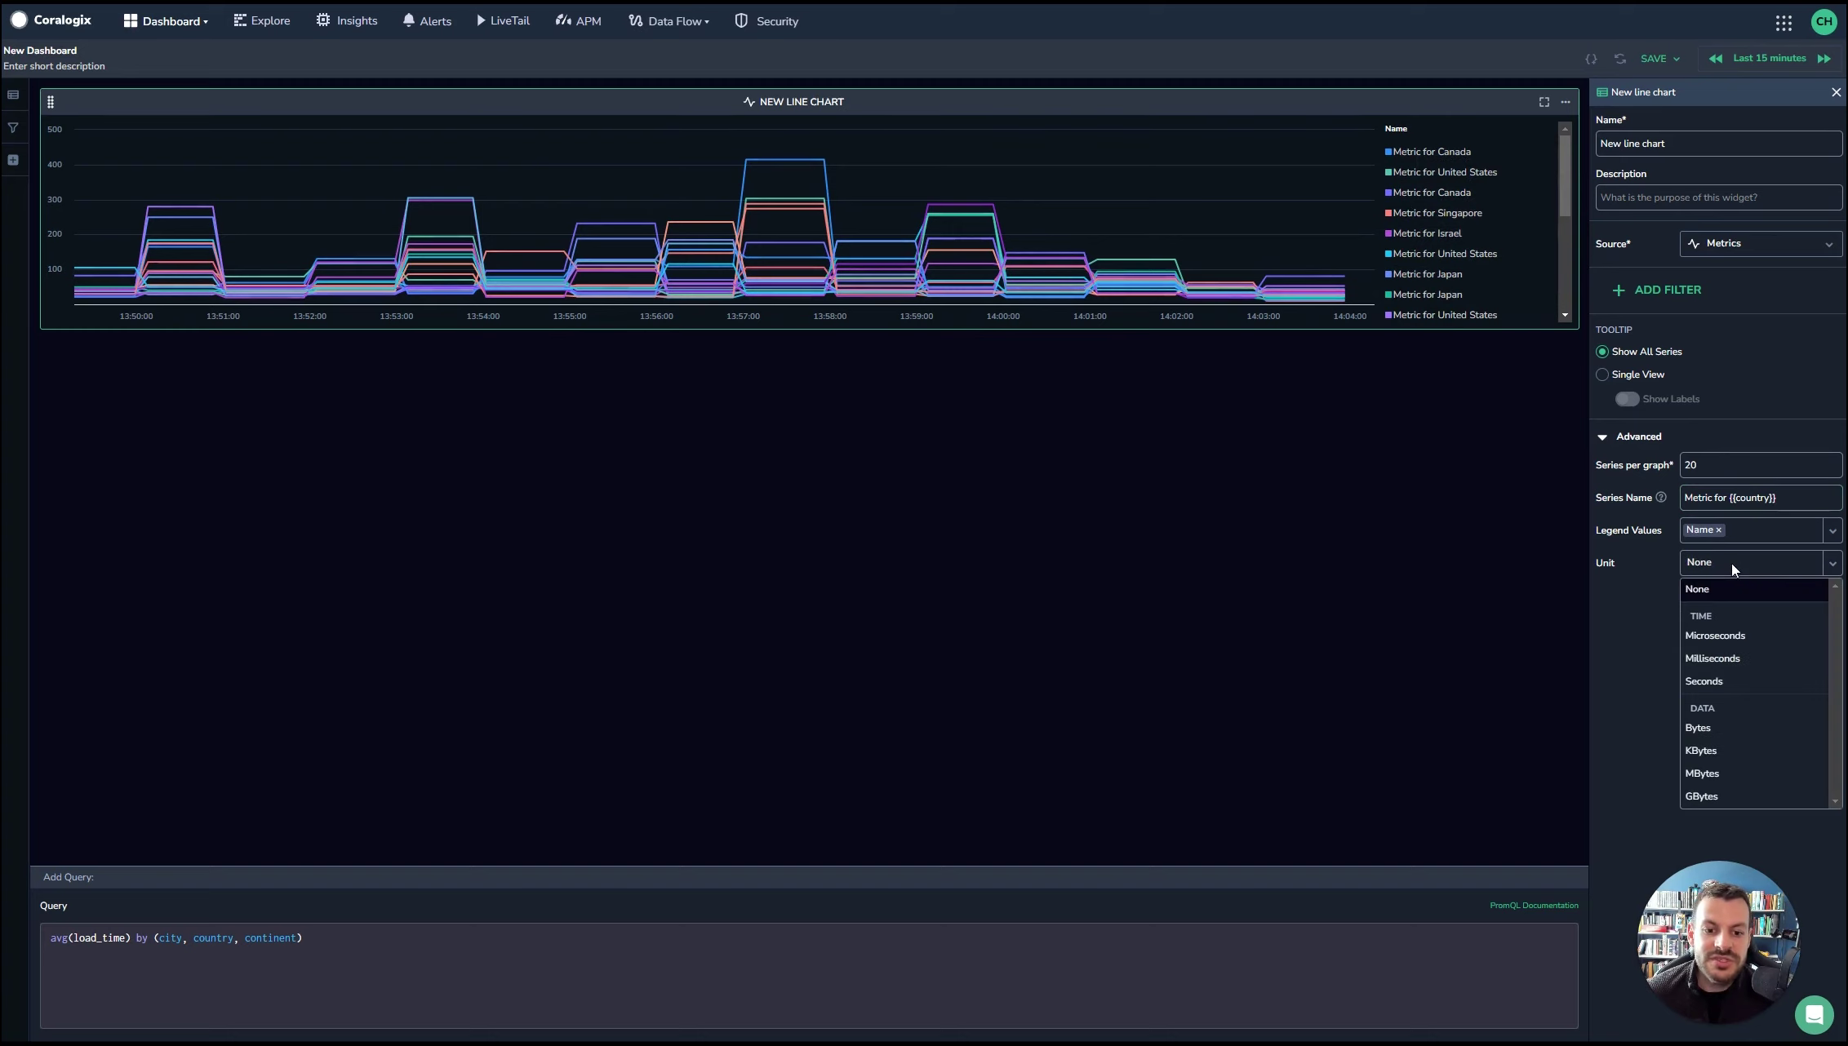
{"action": "left_click", "coordinate": [1723, 645]}
- In the Explore log graph's settings, set the aggregation to the average of load_time
{"action": "mouse_move", "coordinate": [814, 202]}
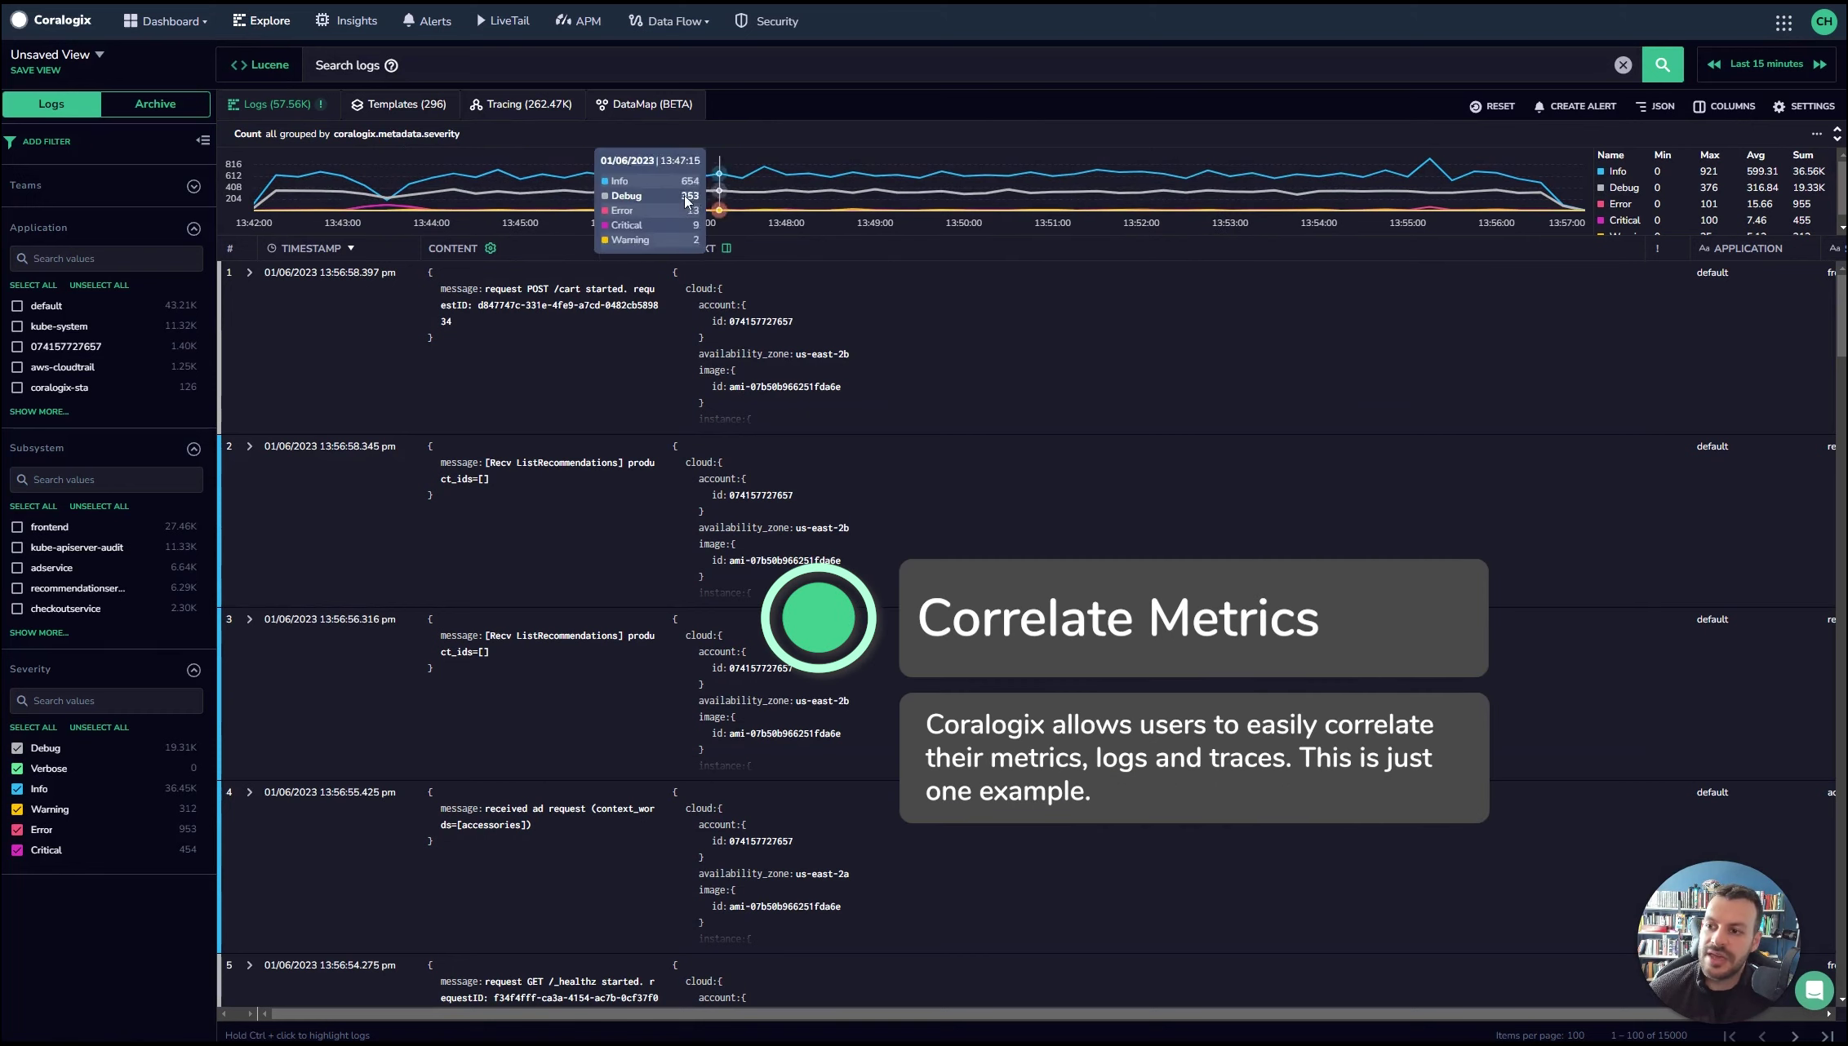
{"action": "left_click", "coordinate": [291, 133]}
{"action": "left_click", "coordinate": [320, 189]}
{"action": "left_click", "coordinate": [310, 215]}
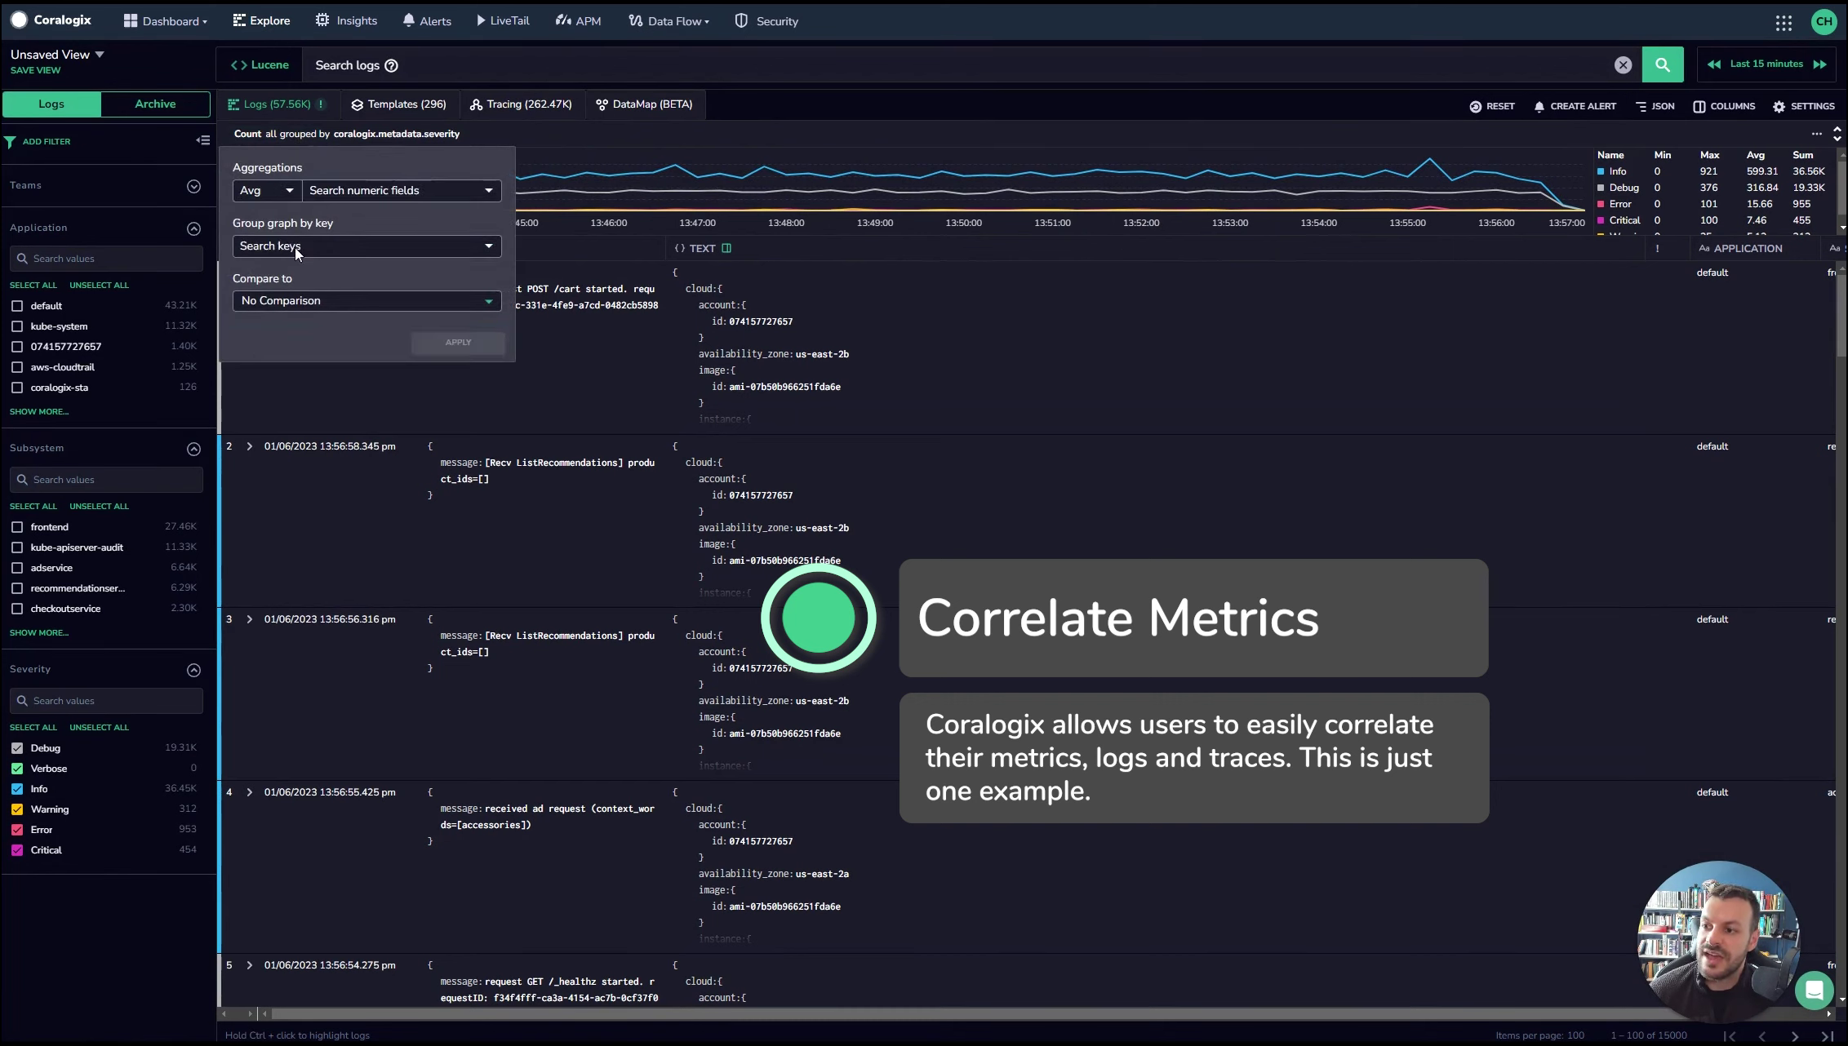
{"action": "left_click", "coordinate": [402, 192]}
{"action": "type", "text": "load_"}
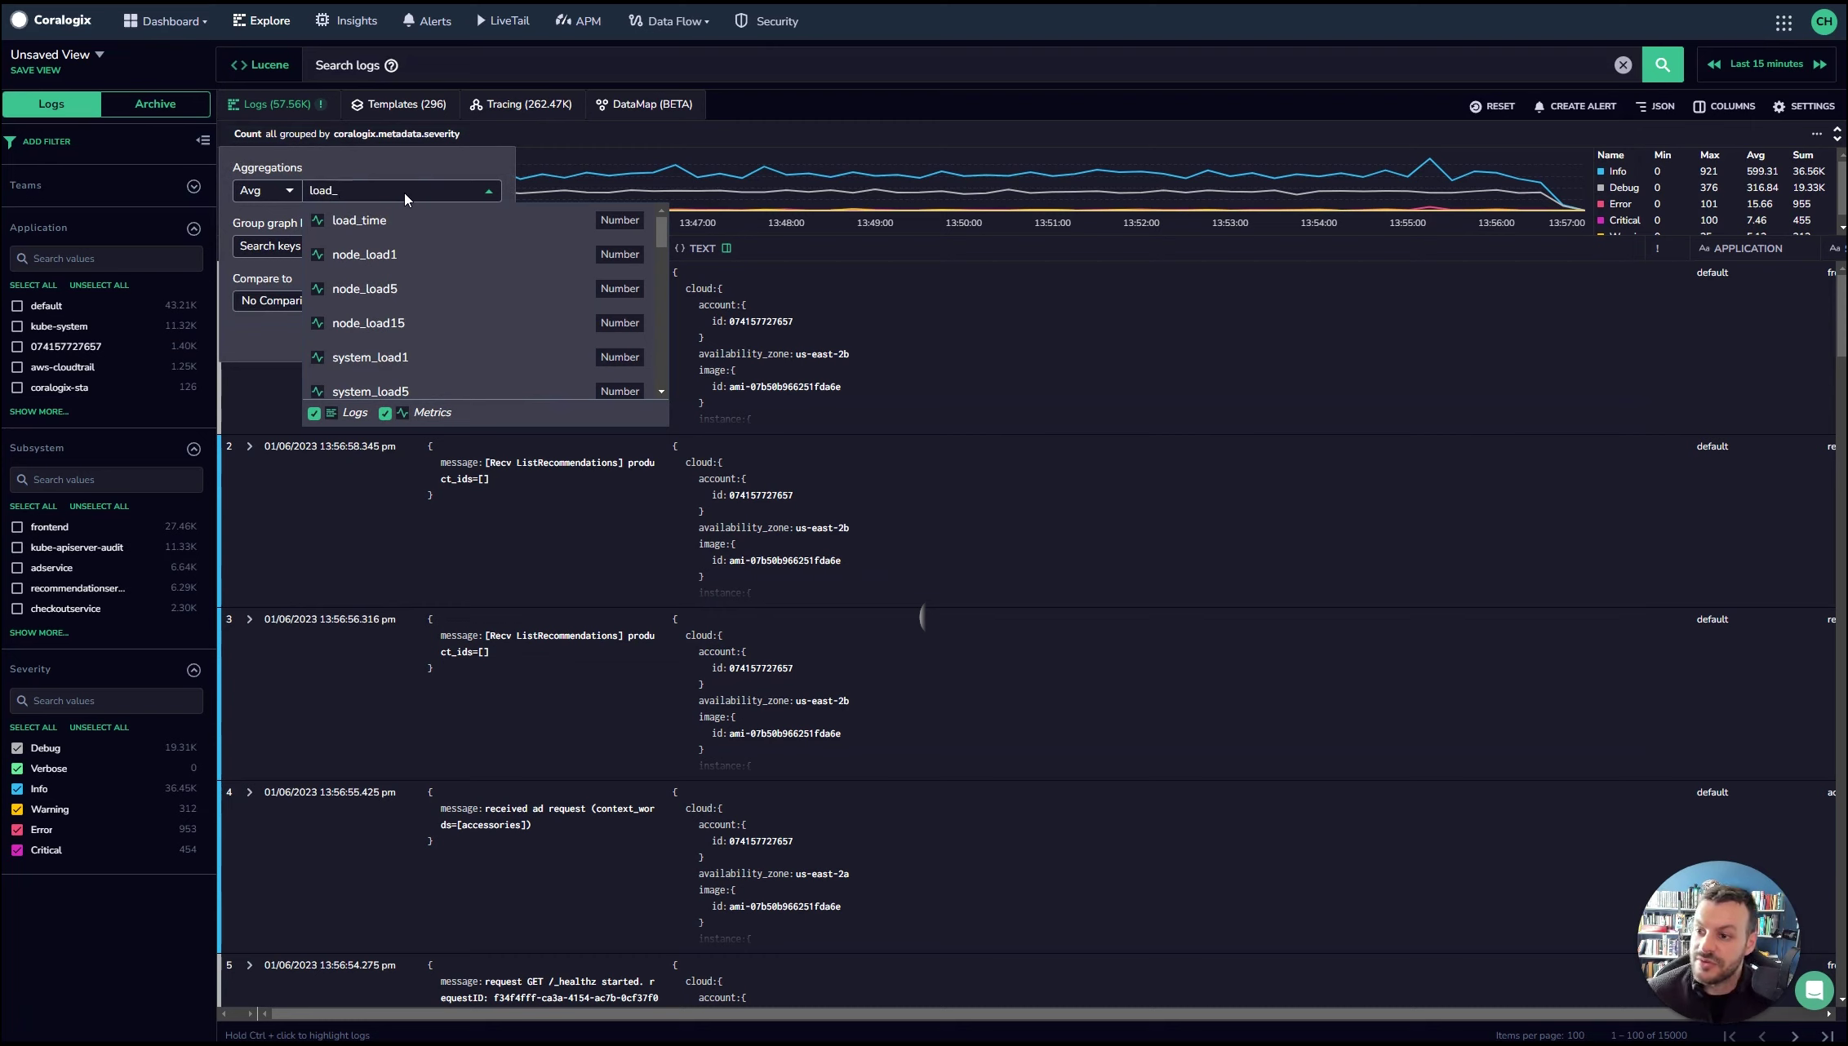
{"action": "left_click", "coordinate": [372, 221]}
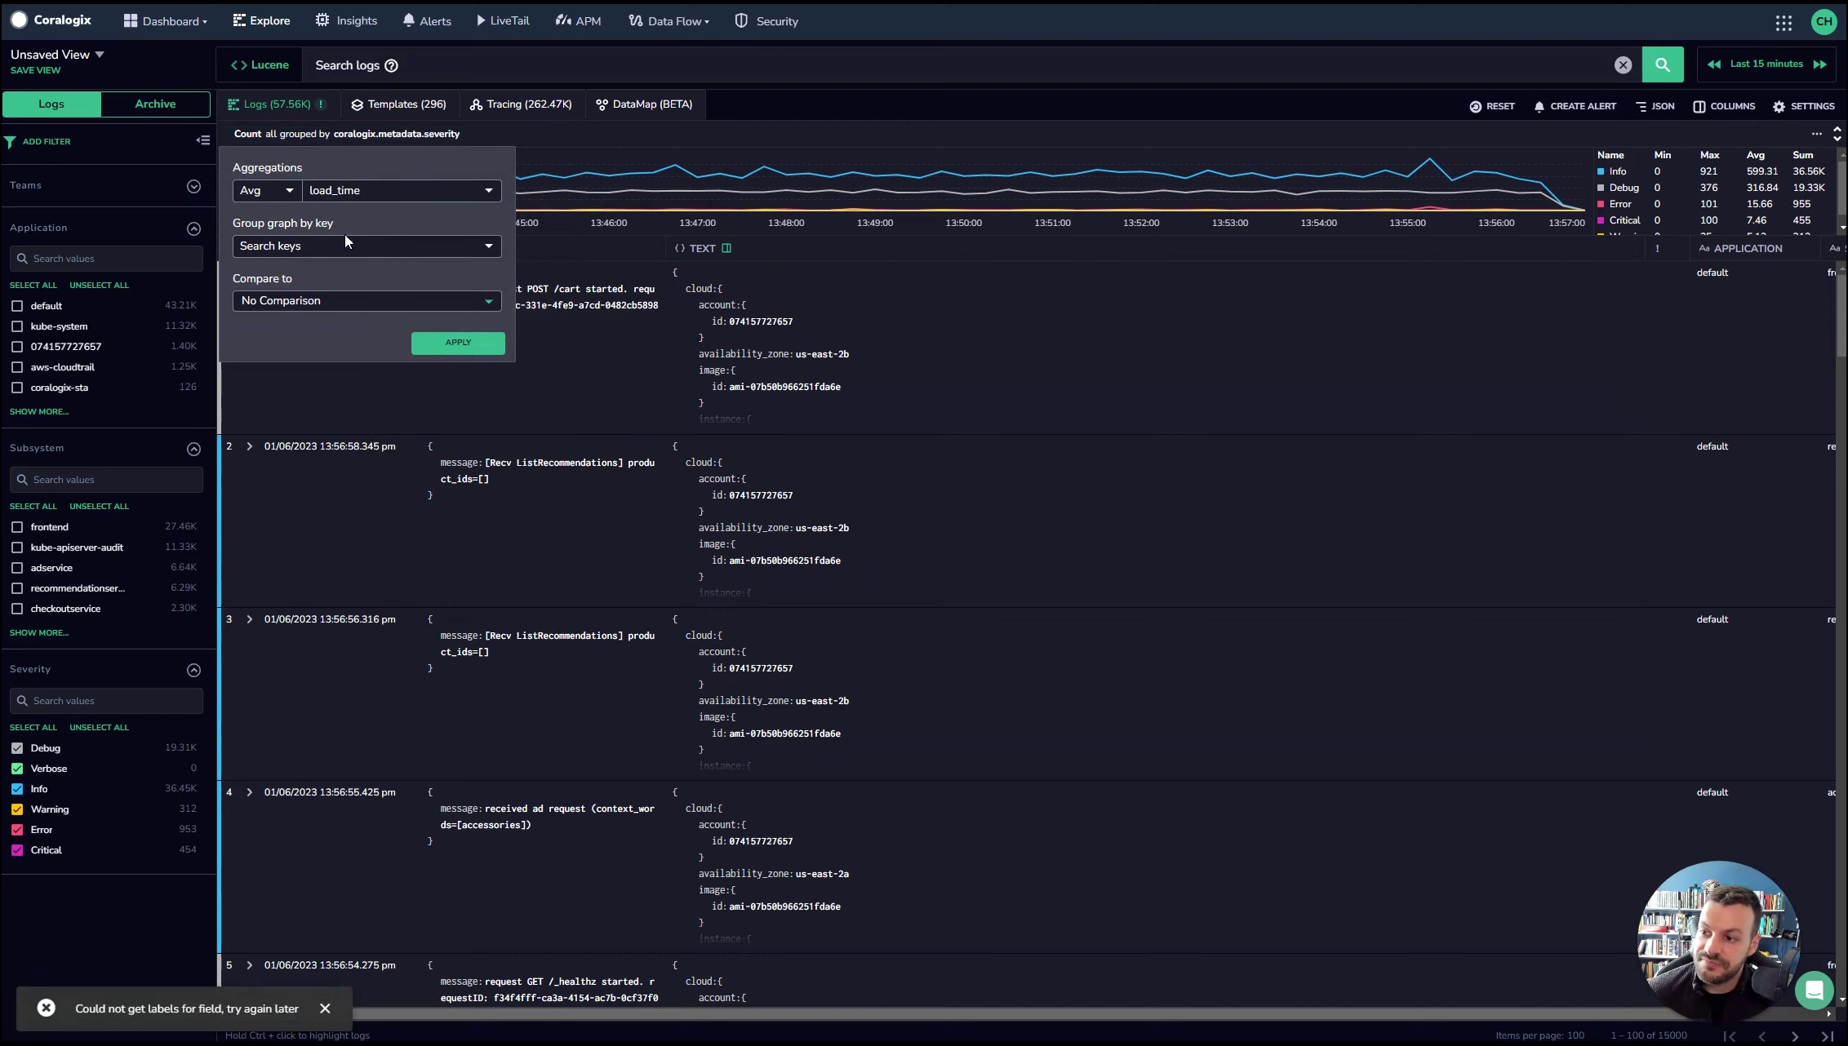
- Compare the load_time average to 1 hour ago, apply it to the graph, and examine the differences along the timeline
{"action": "left_click", "coordinate": [339, 248]}
{"action": "left_click", "coordinate": [368, 222]}
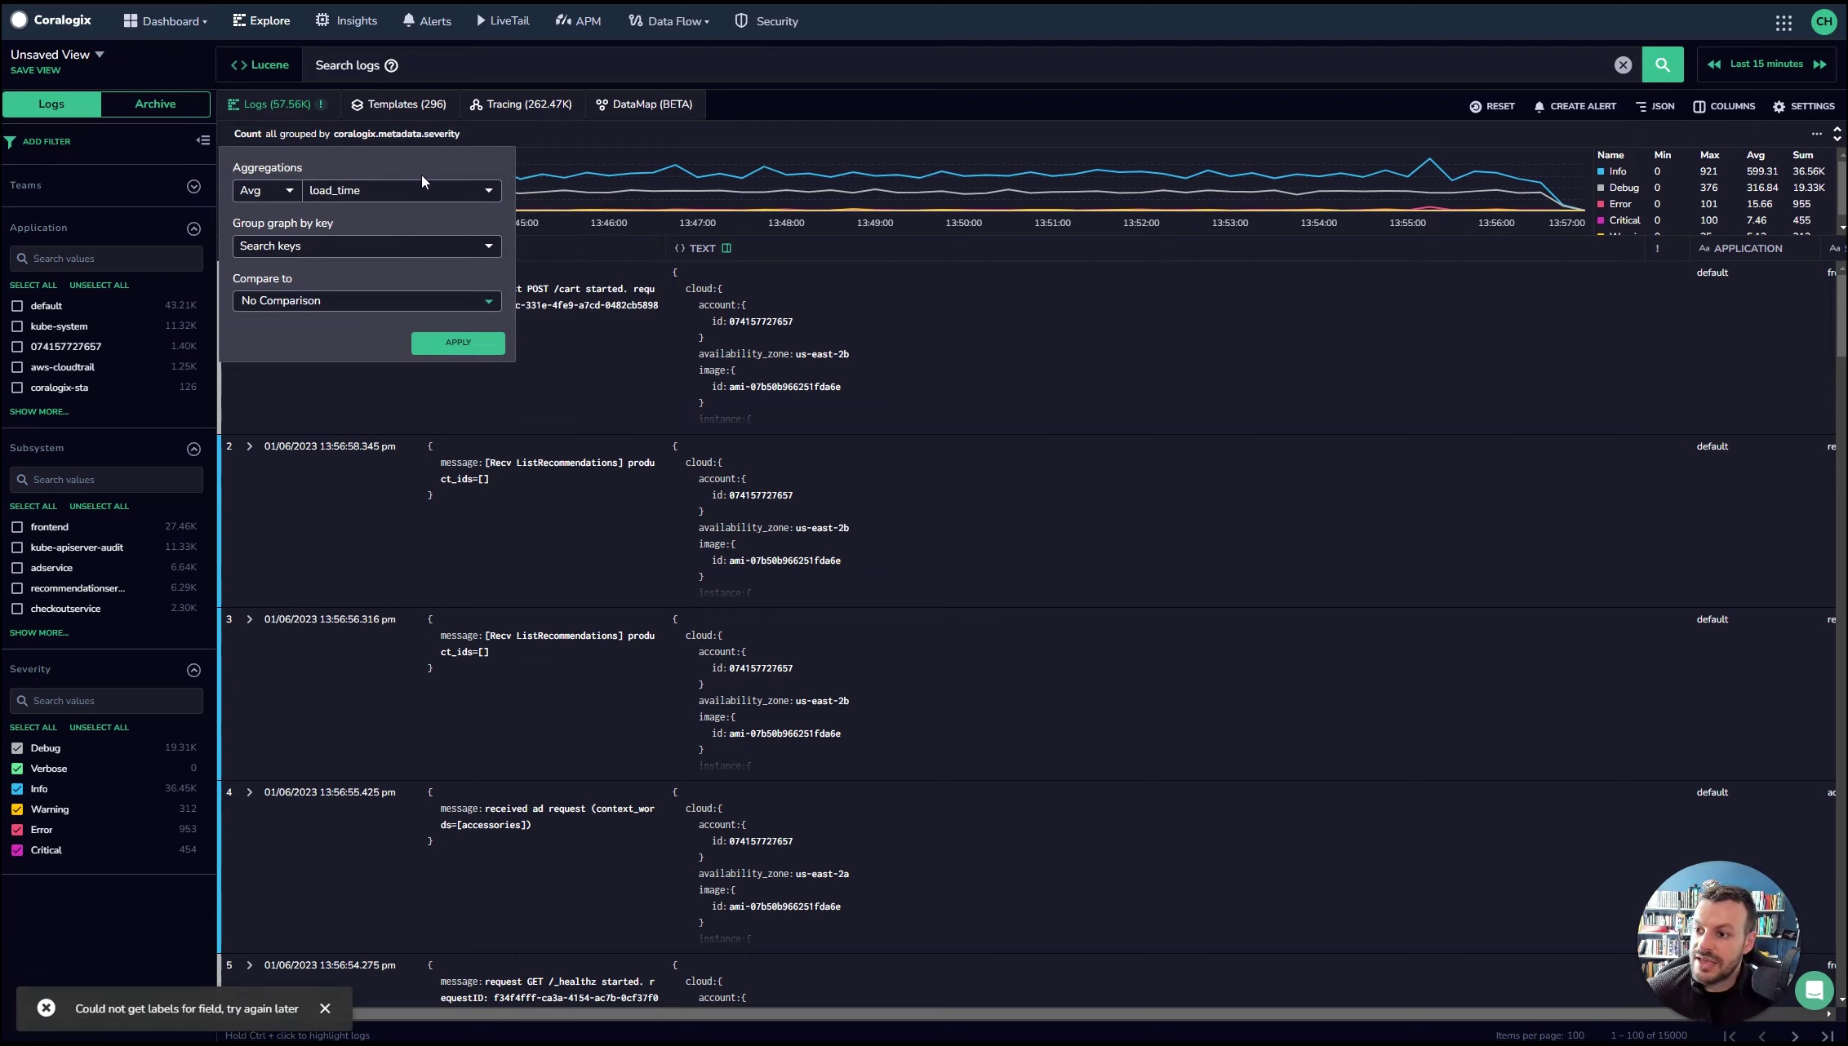
{"action": "left_click", "coordinate": [386, 303]}
{"action": "mouse_move", "coordinate": [343, 357]}
{"action": "left_click", "coordinate": [628, 360]}
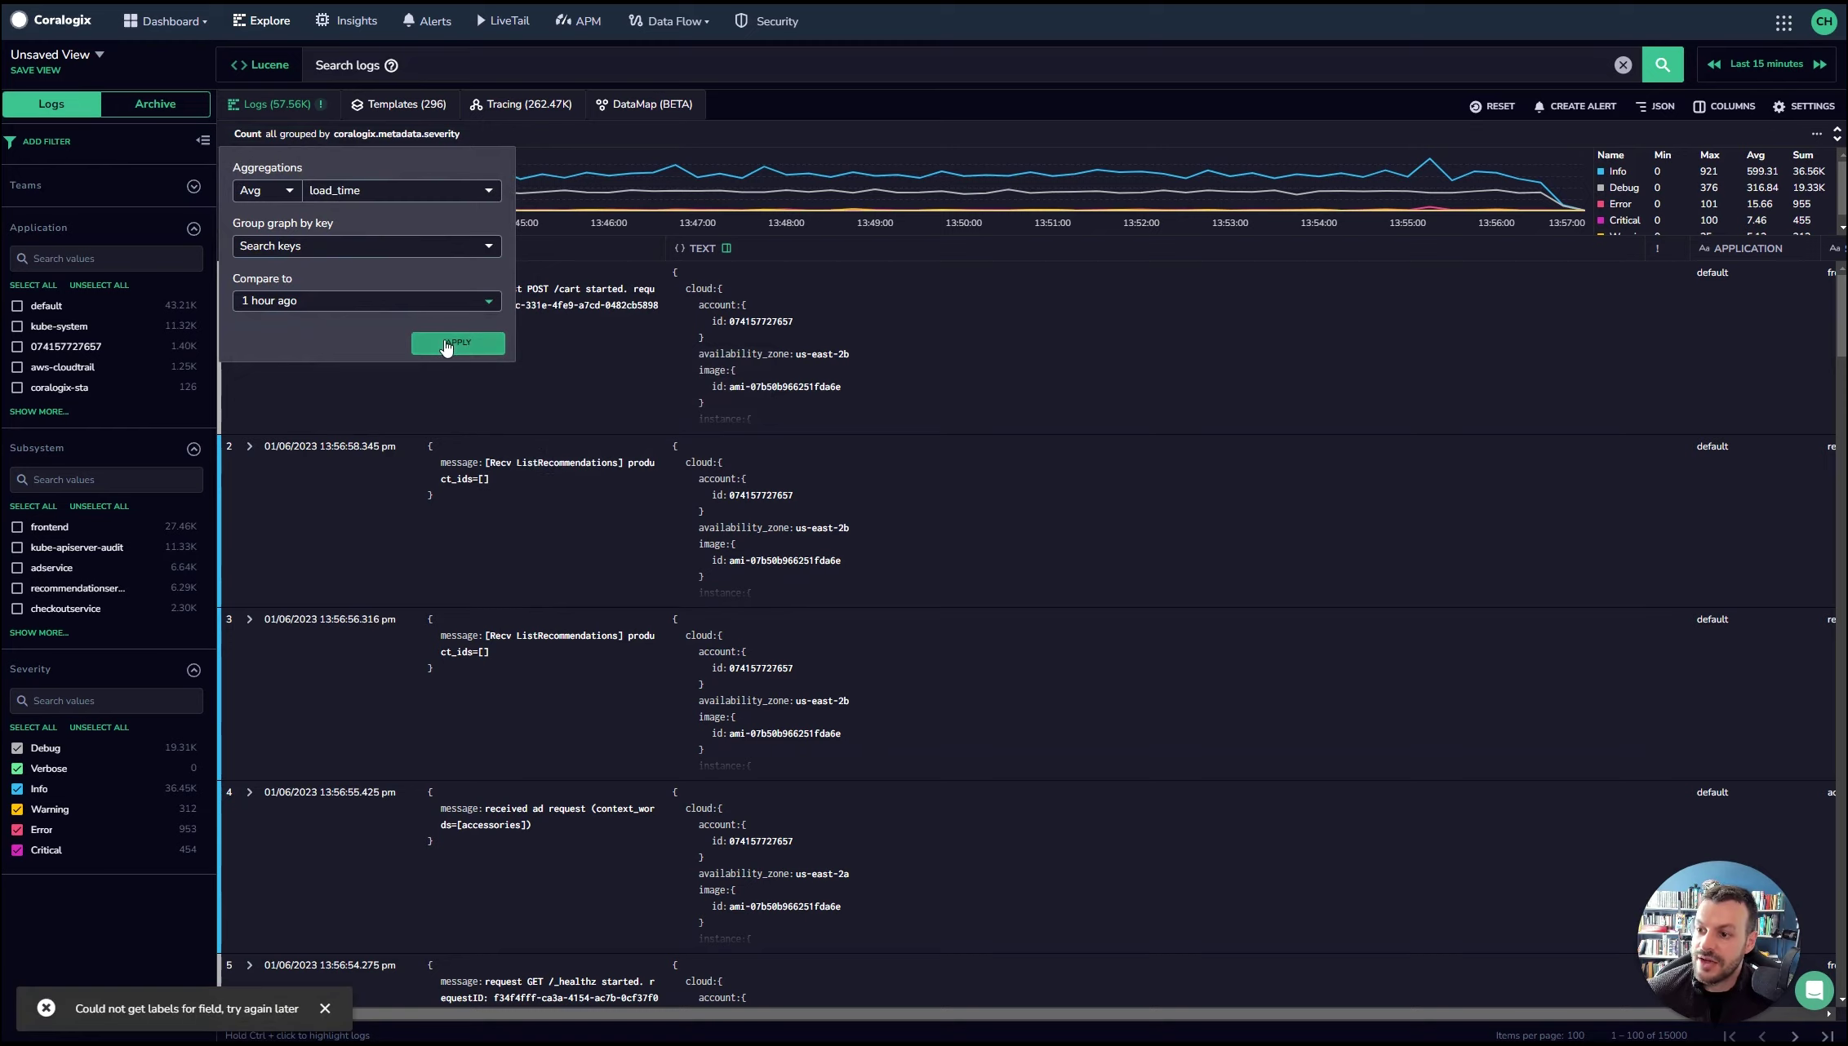
{"action": "left_click", "coordinate": [453, 344]}
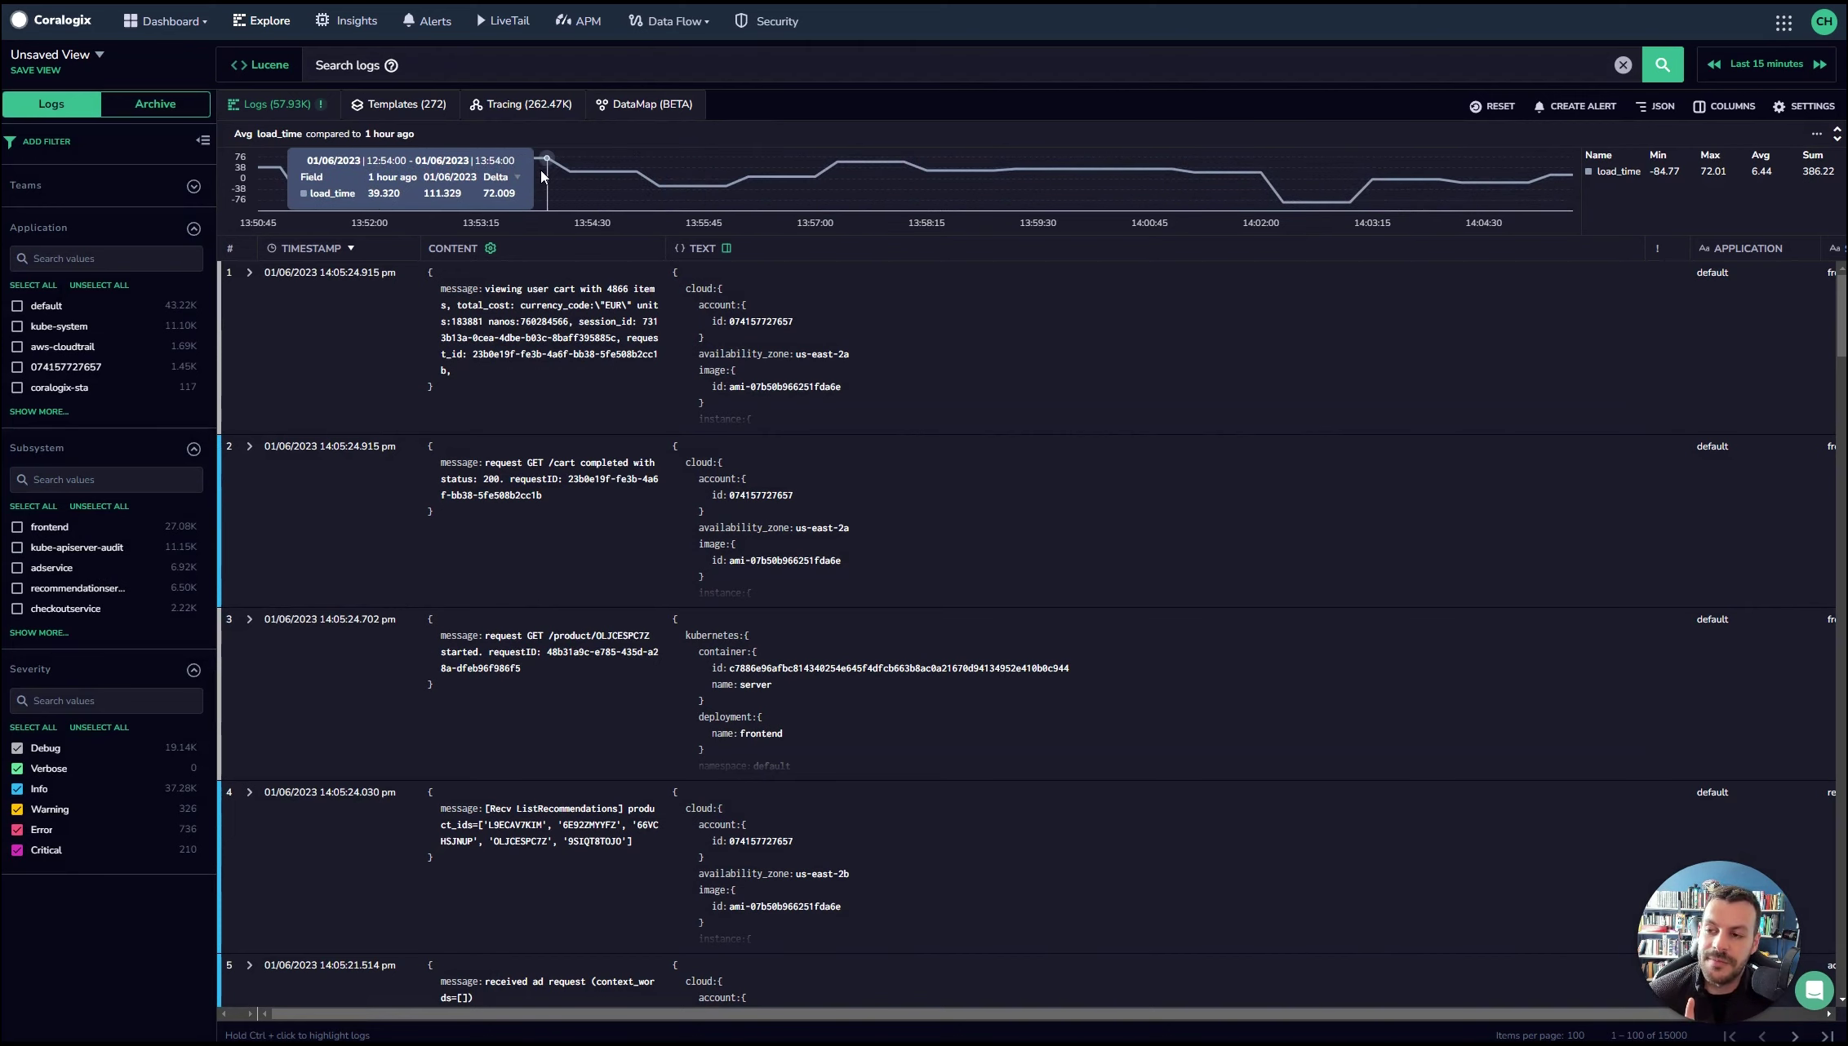
{"action": "left_click_drag", "start_coordinate": [541, 169], "coordinate": [1016, 176]}
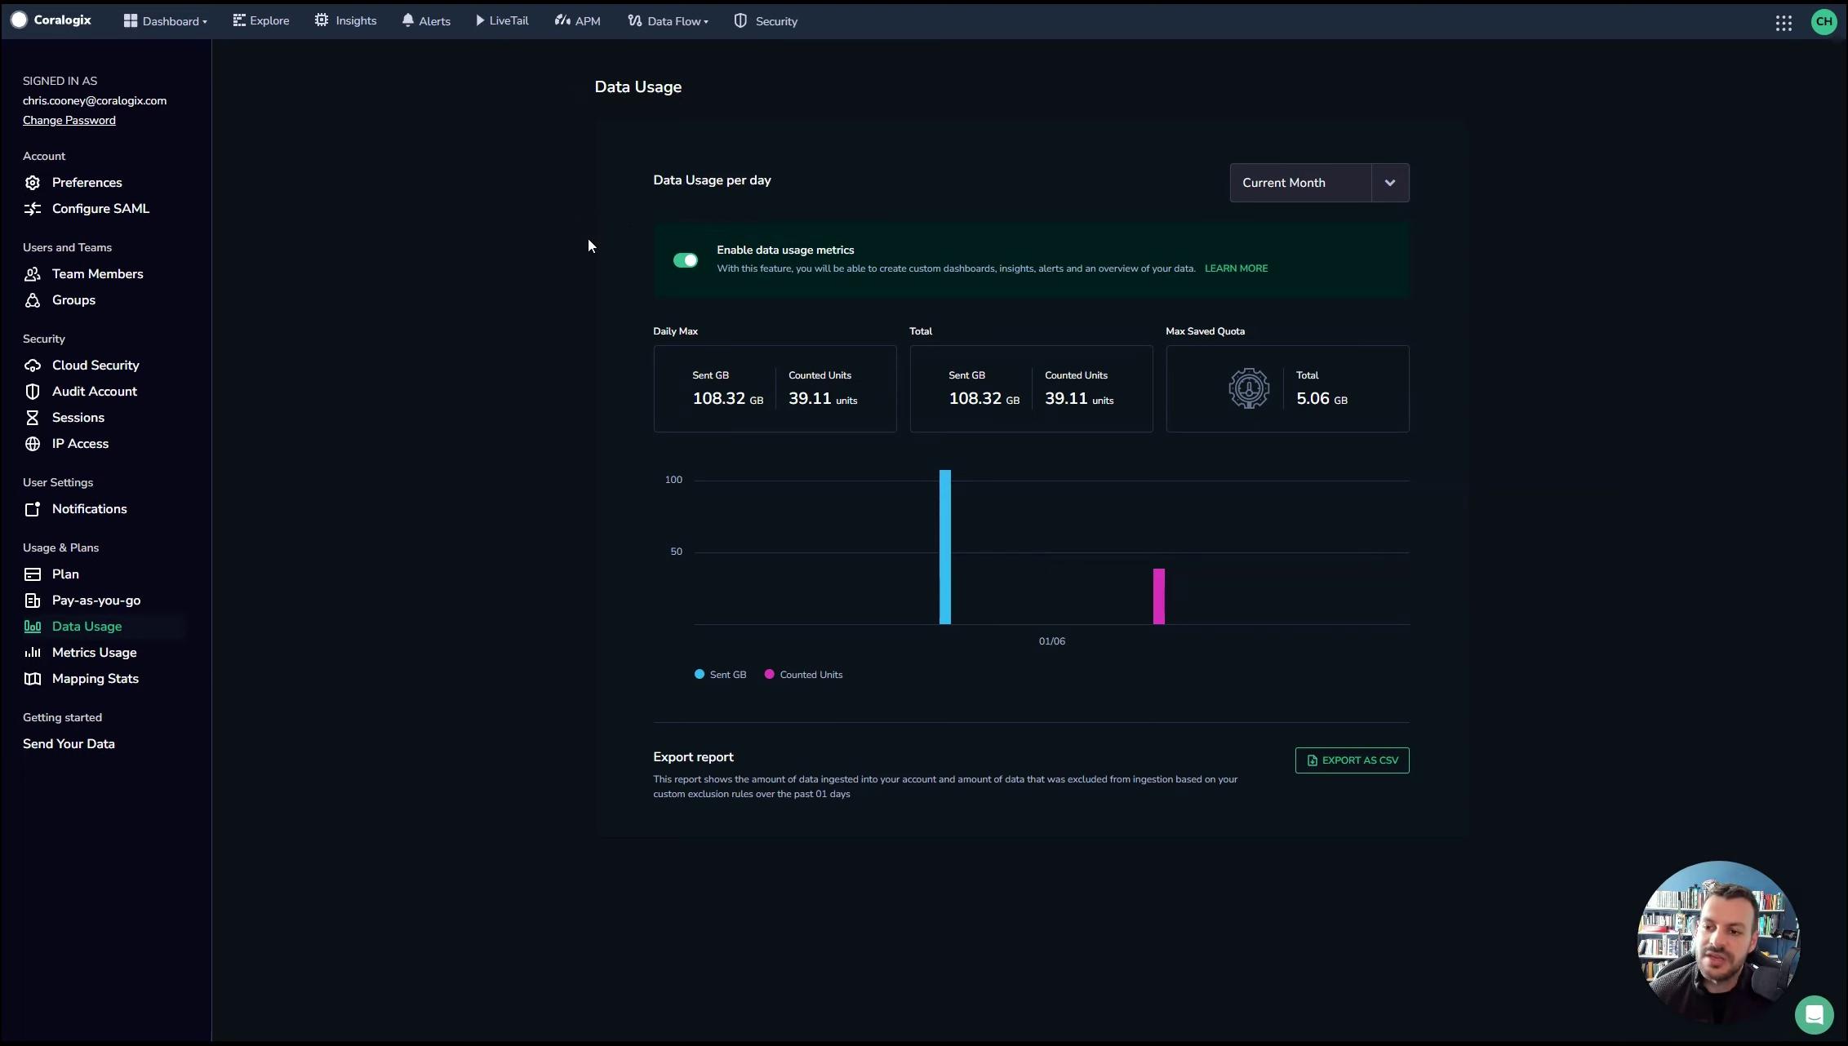
- Look at the account menu, close it, and set the Data Usage period to Last 90 Days
{"action": "left_click", "coordinate": [1824, 21]}
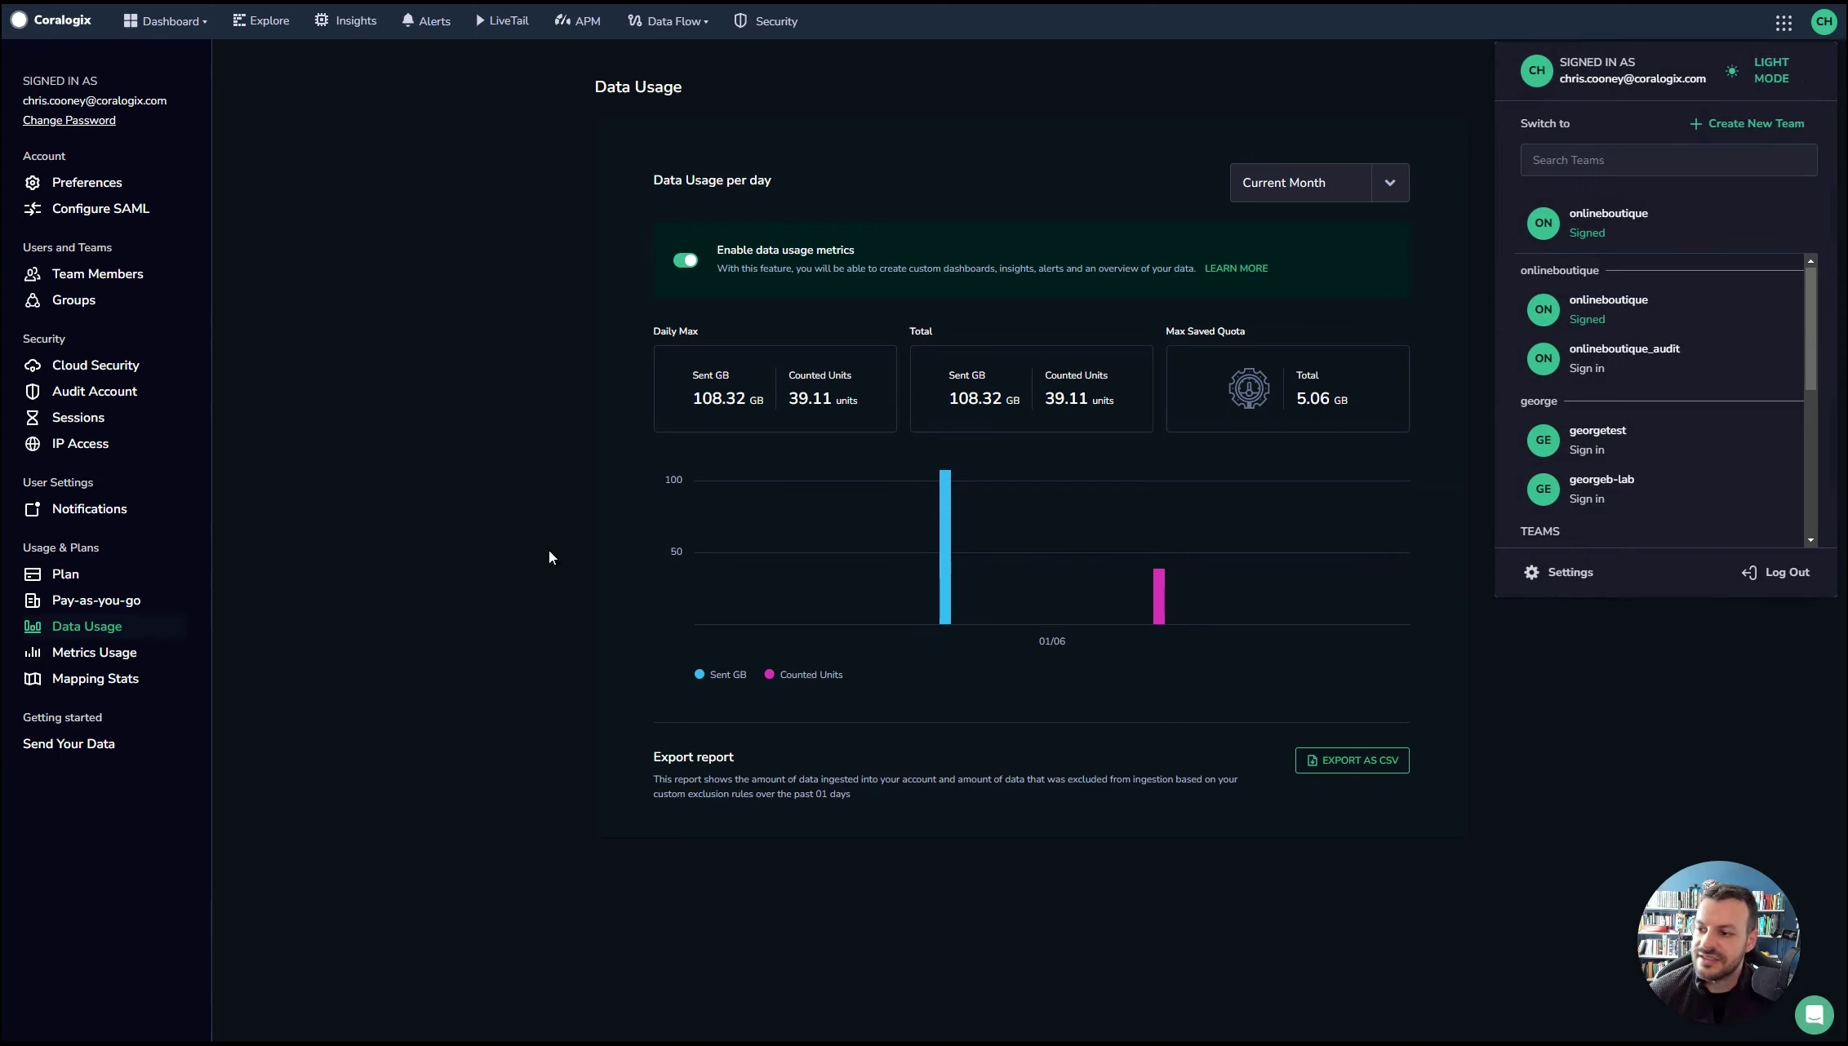
{"action": "left_click", "coordinate": [447, 481]}
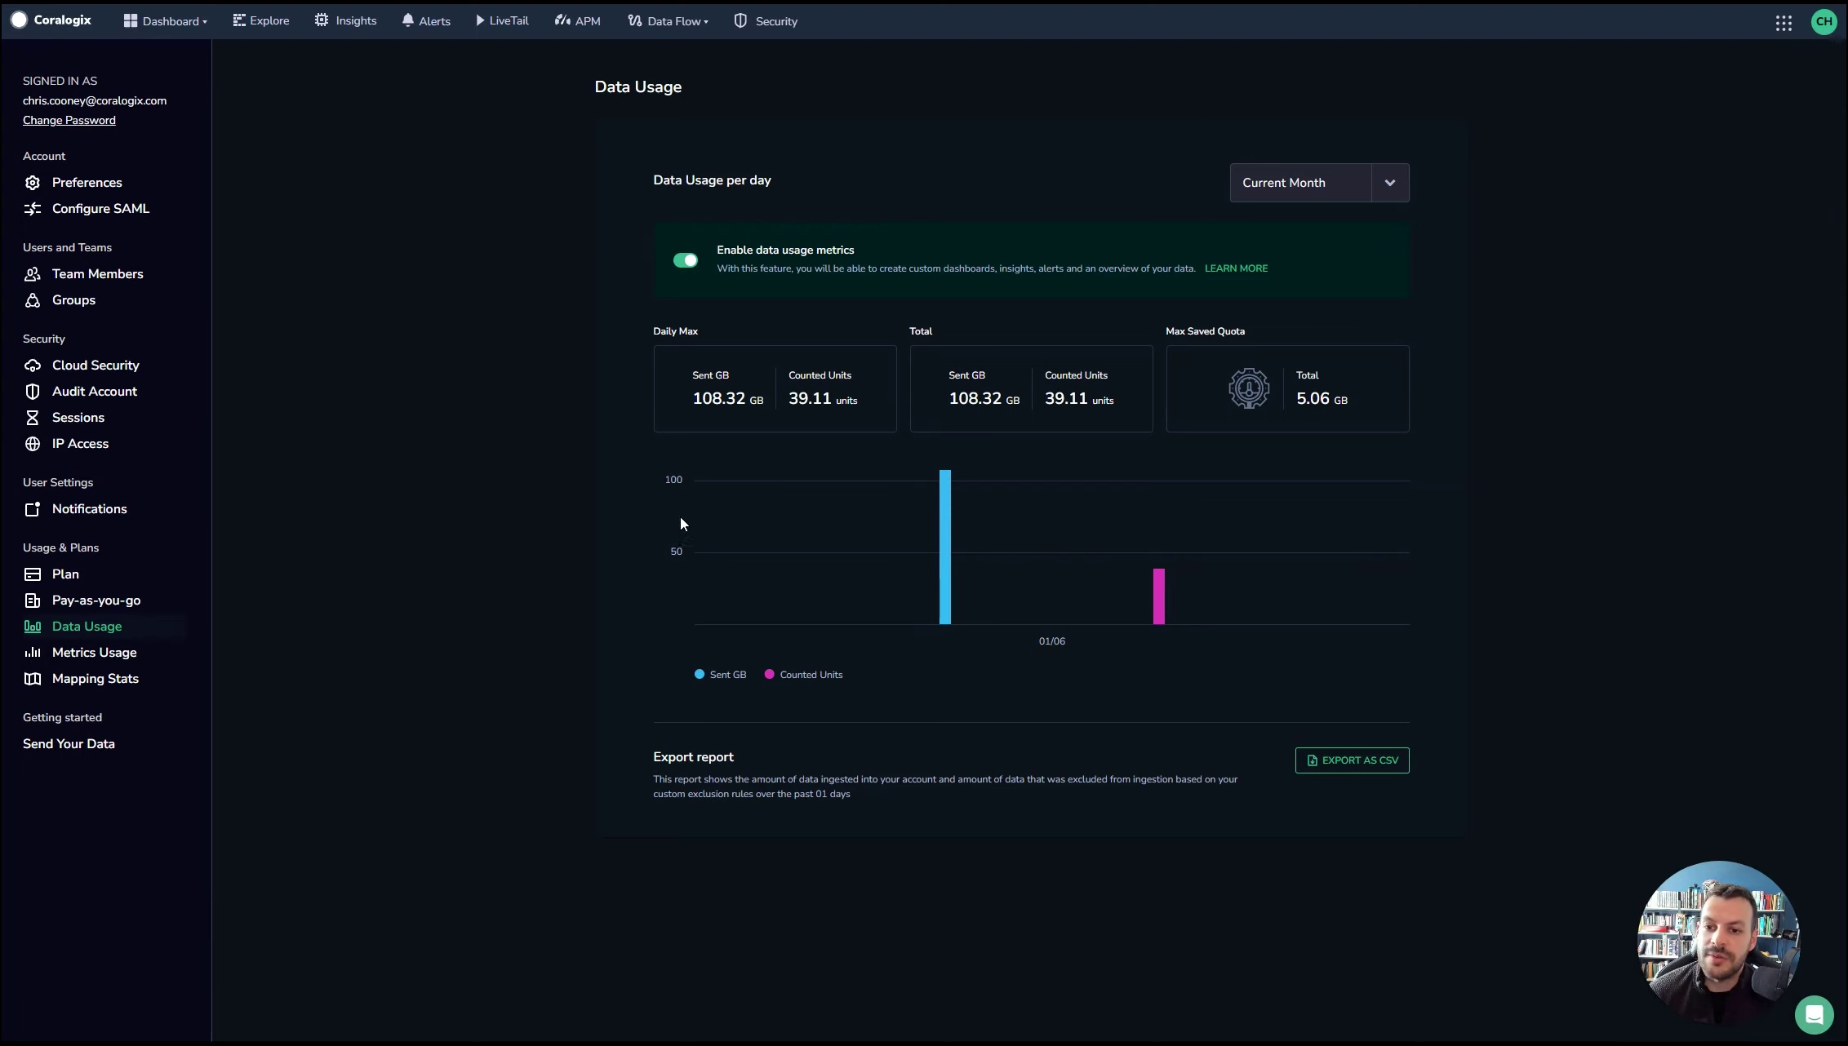
{"action": "left_click", "coordinate": [1331, 182]}
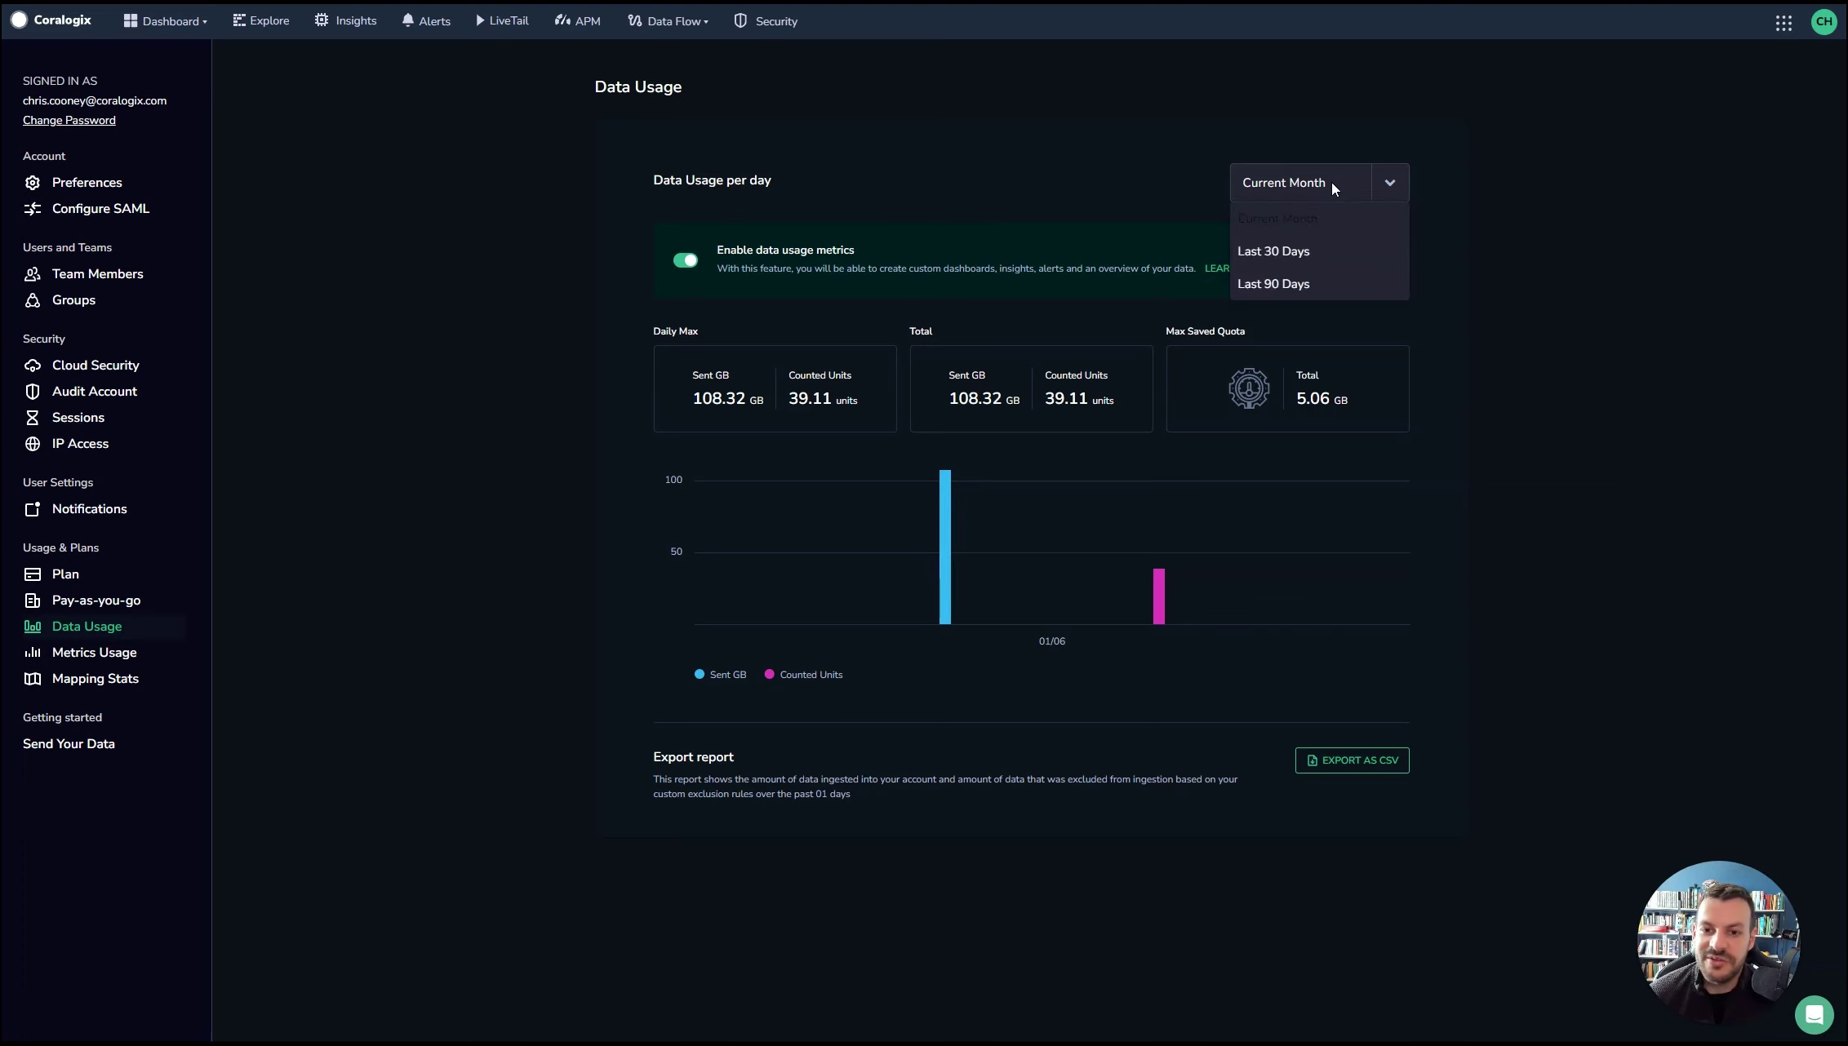
{"action": "left_click", "coordinate": [1315, 279]}
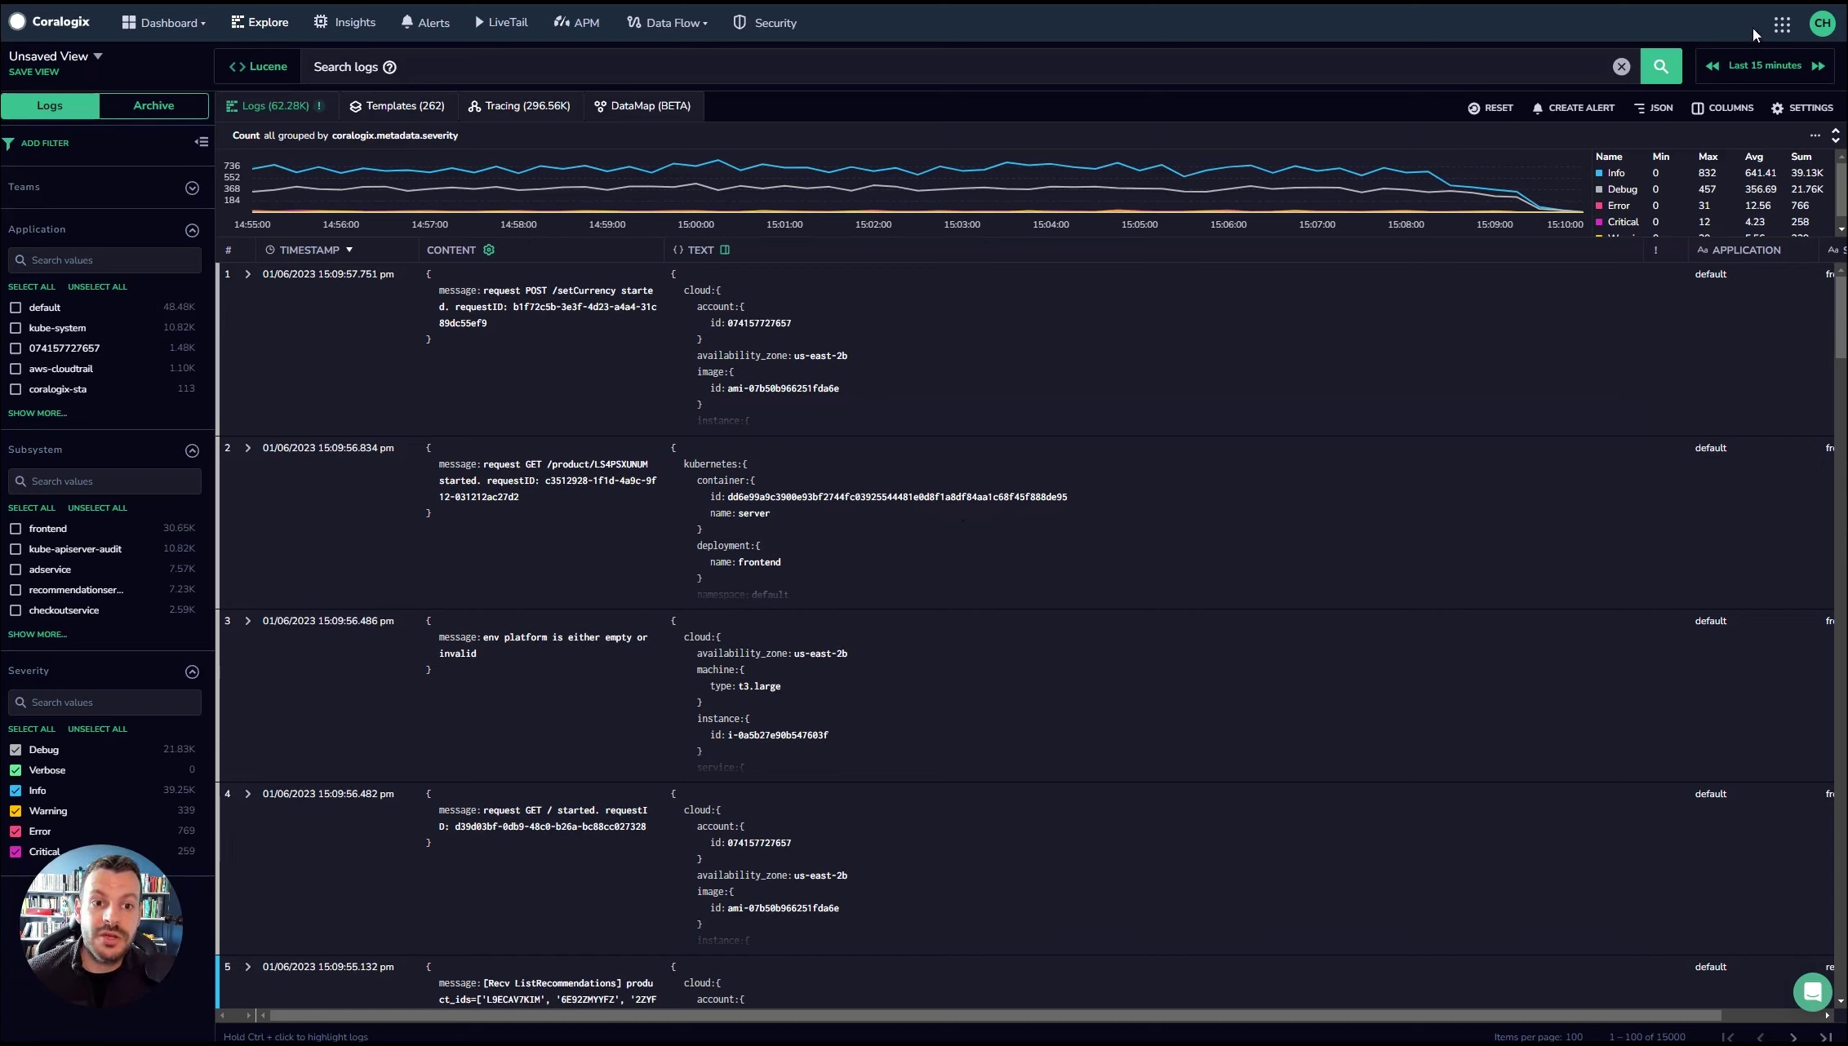
- Switch to the hosted Grafana instance and open the Kubernetes Hosts Metrics dashboard
{"action": "left_click", "coordinate": [1779, 26]}
{"action": "left_click", "coordinate": [1780, 27]}
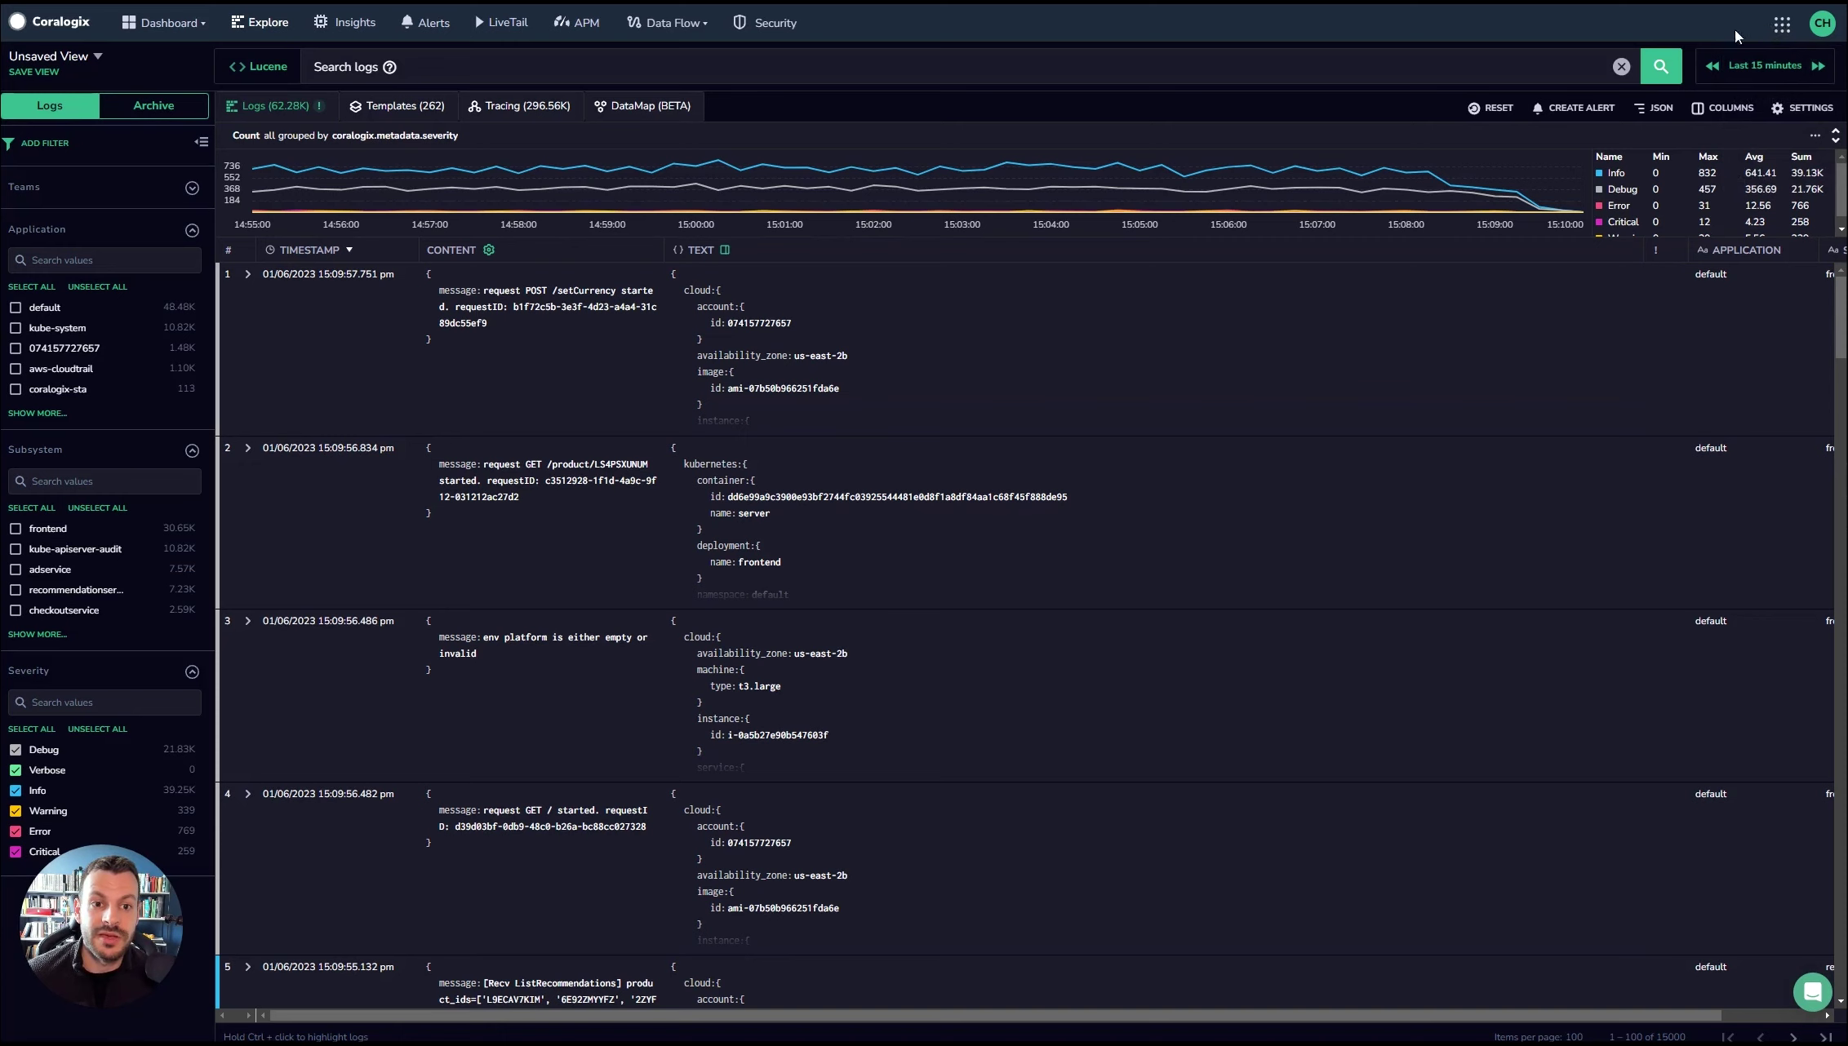
{"action": "left_click", "coordinate": [1779, 26]}
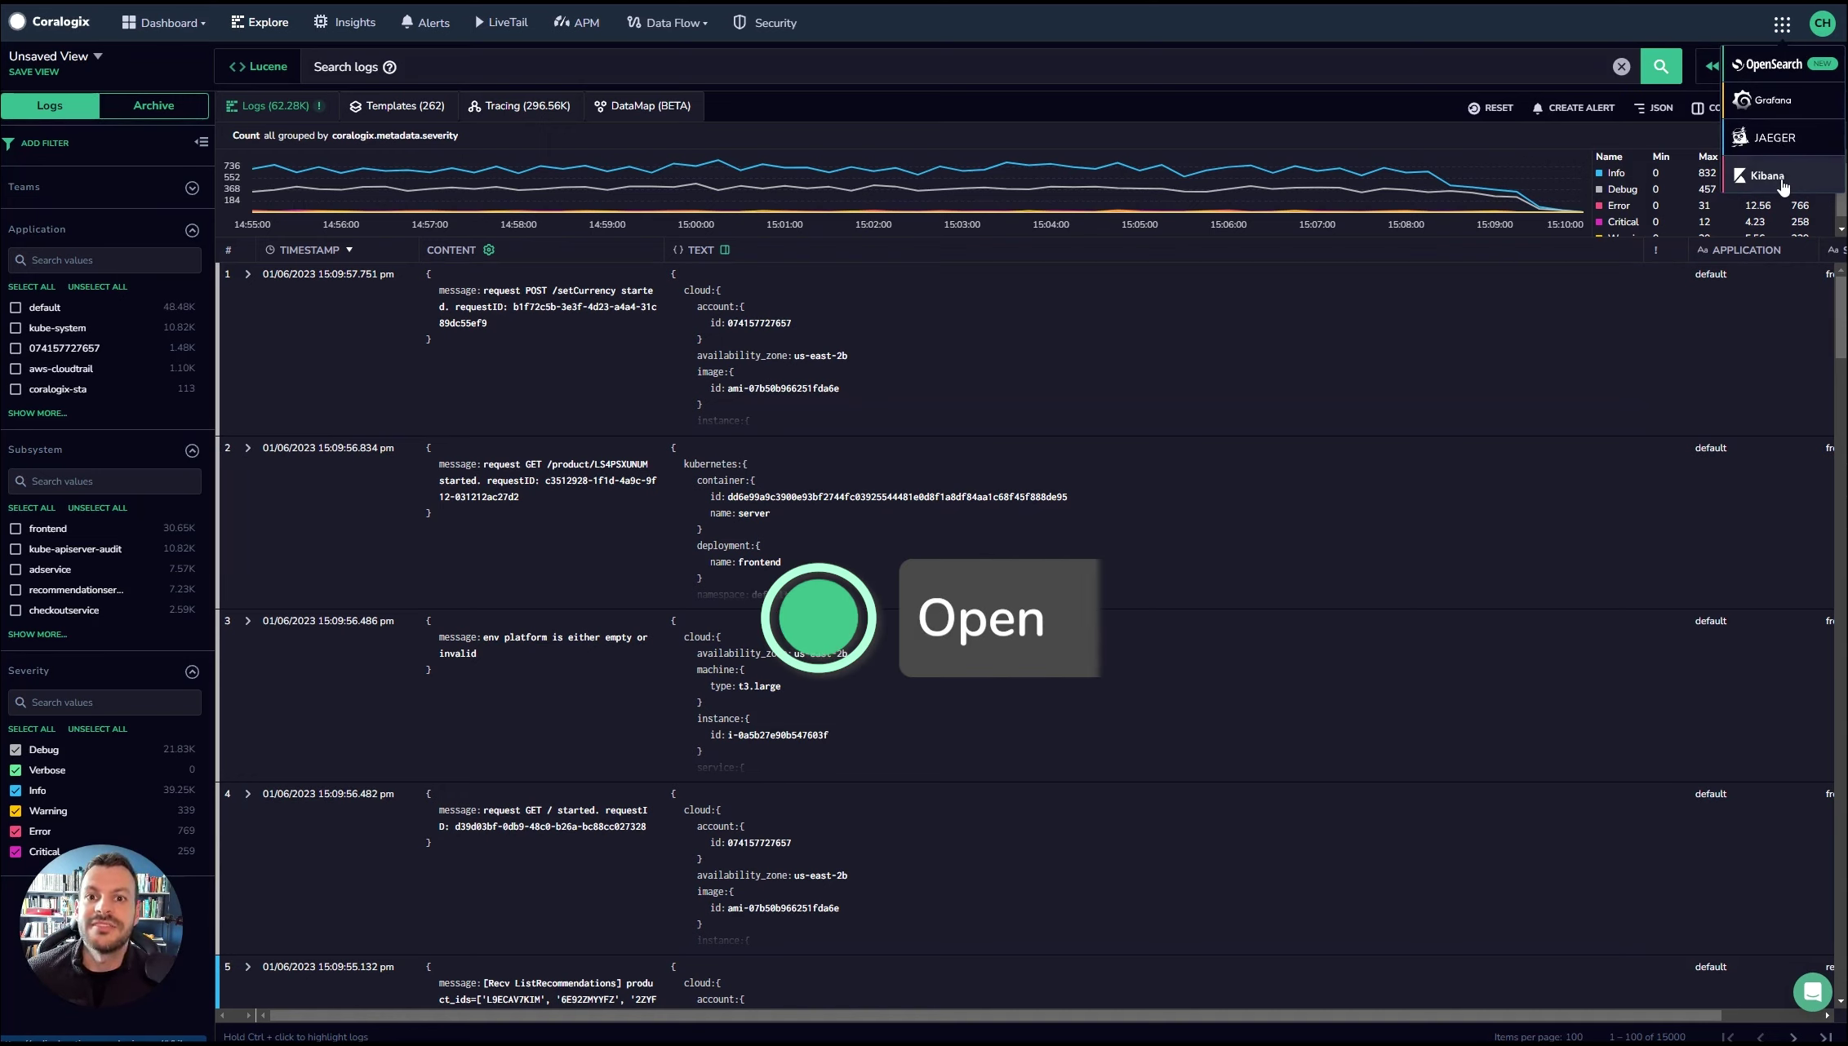
{"action": "left_click", "coordinate": [1778, 114]}
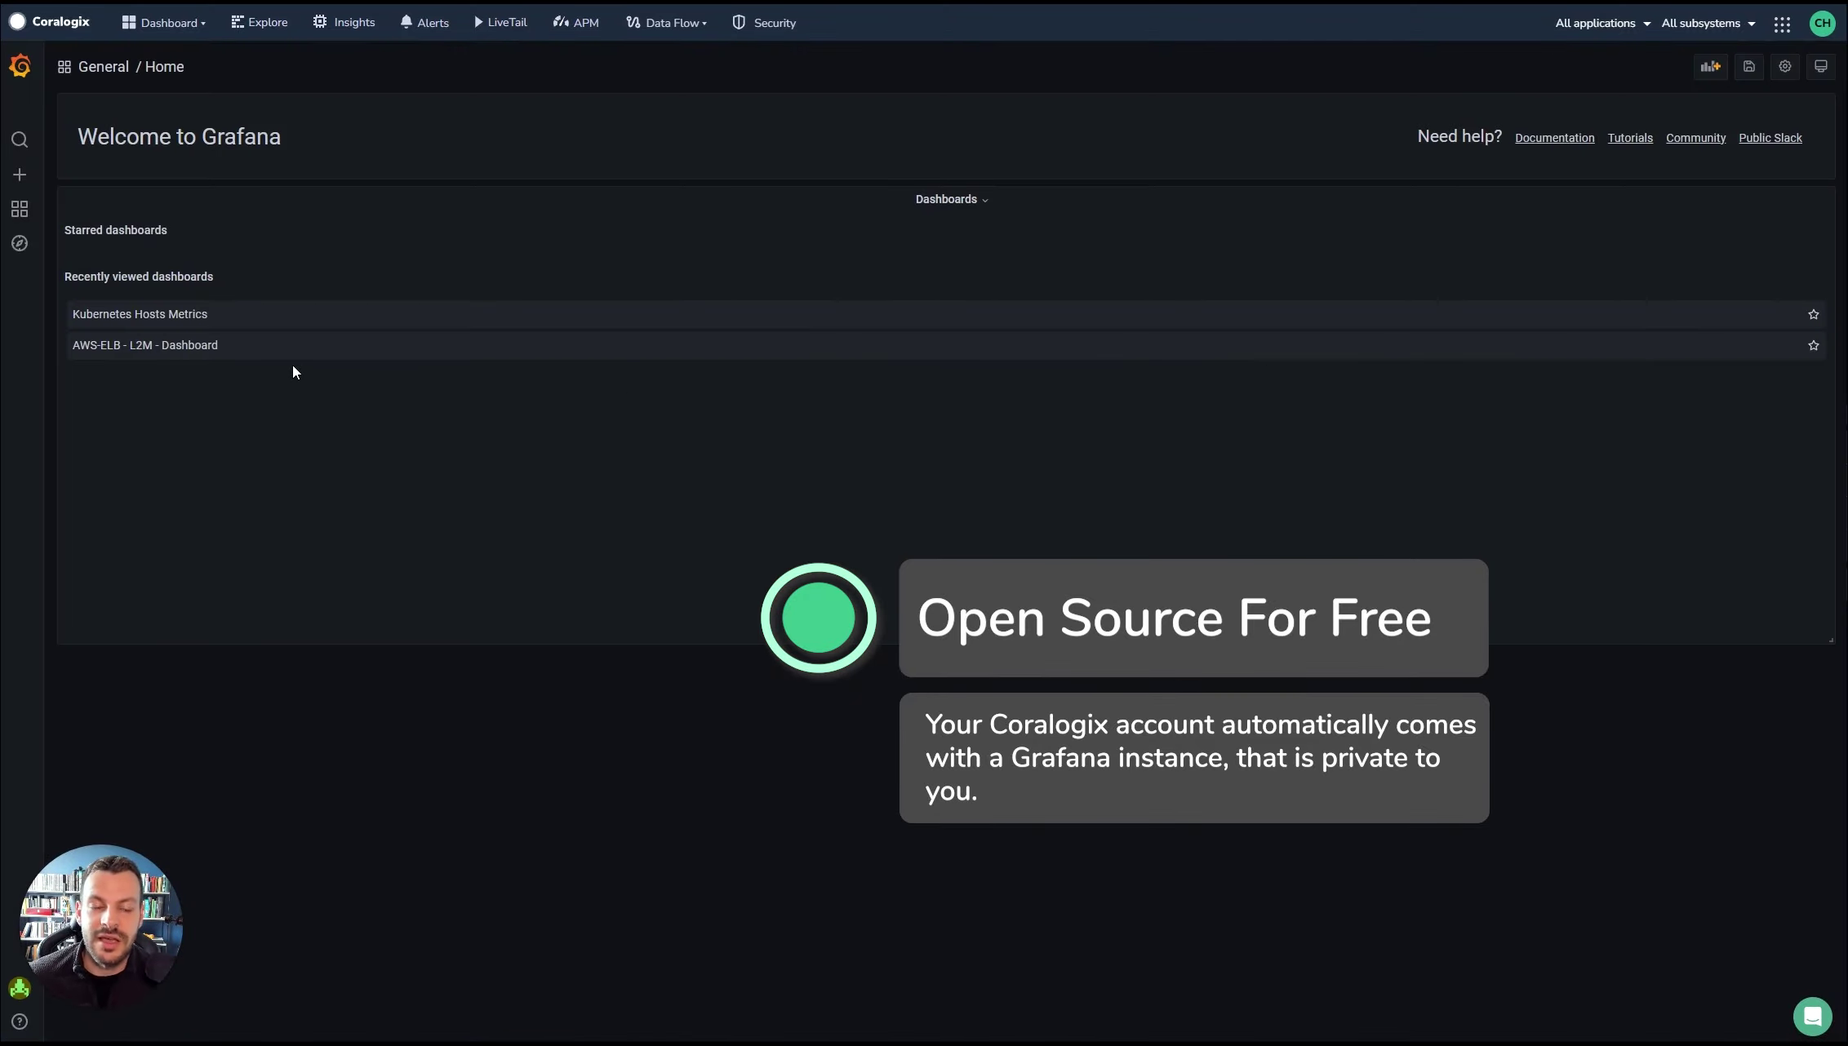
{"action": "left_click", "coordinate": [216, 319]}
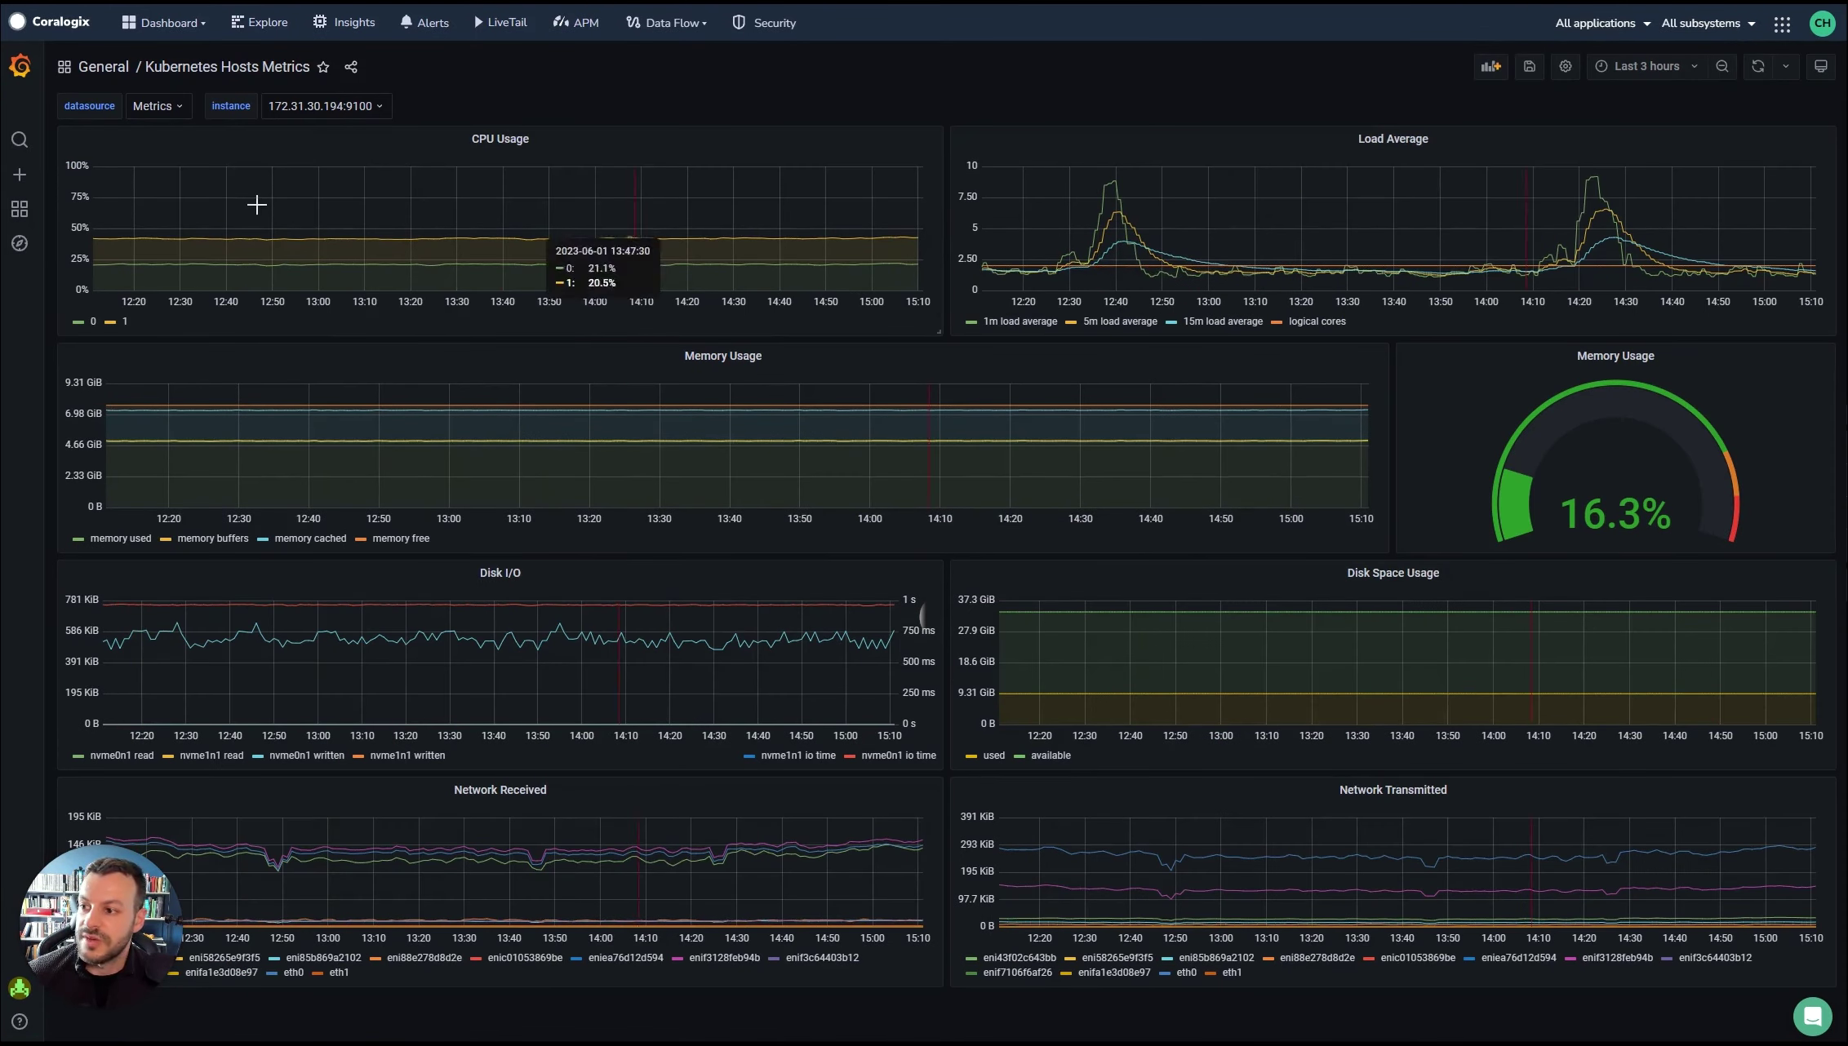
- In Grafana's Explore view, query the load_time_cx_avg metric and run it
{"action": "left_click", "coordinate": [19, 243]}
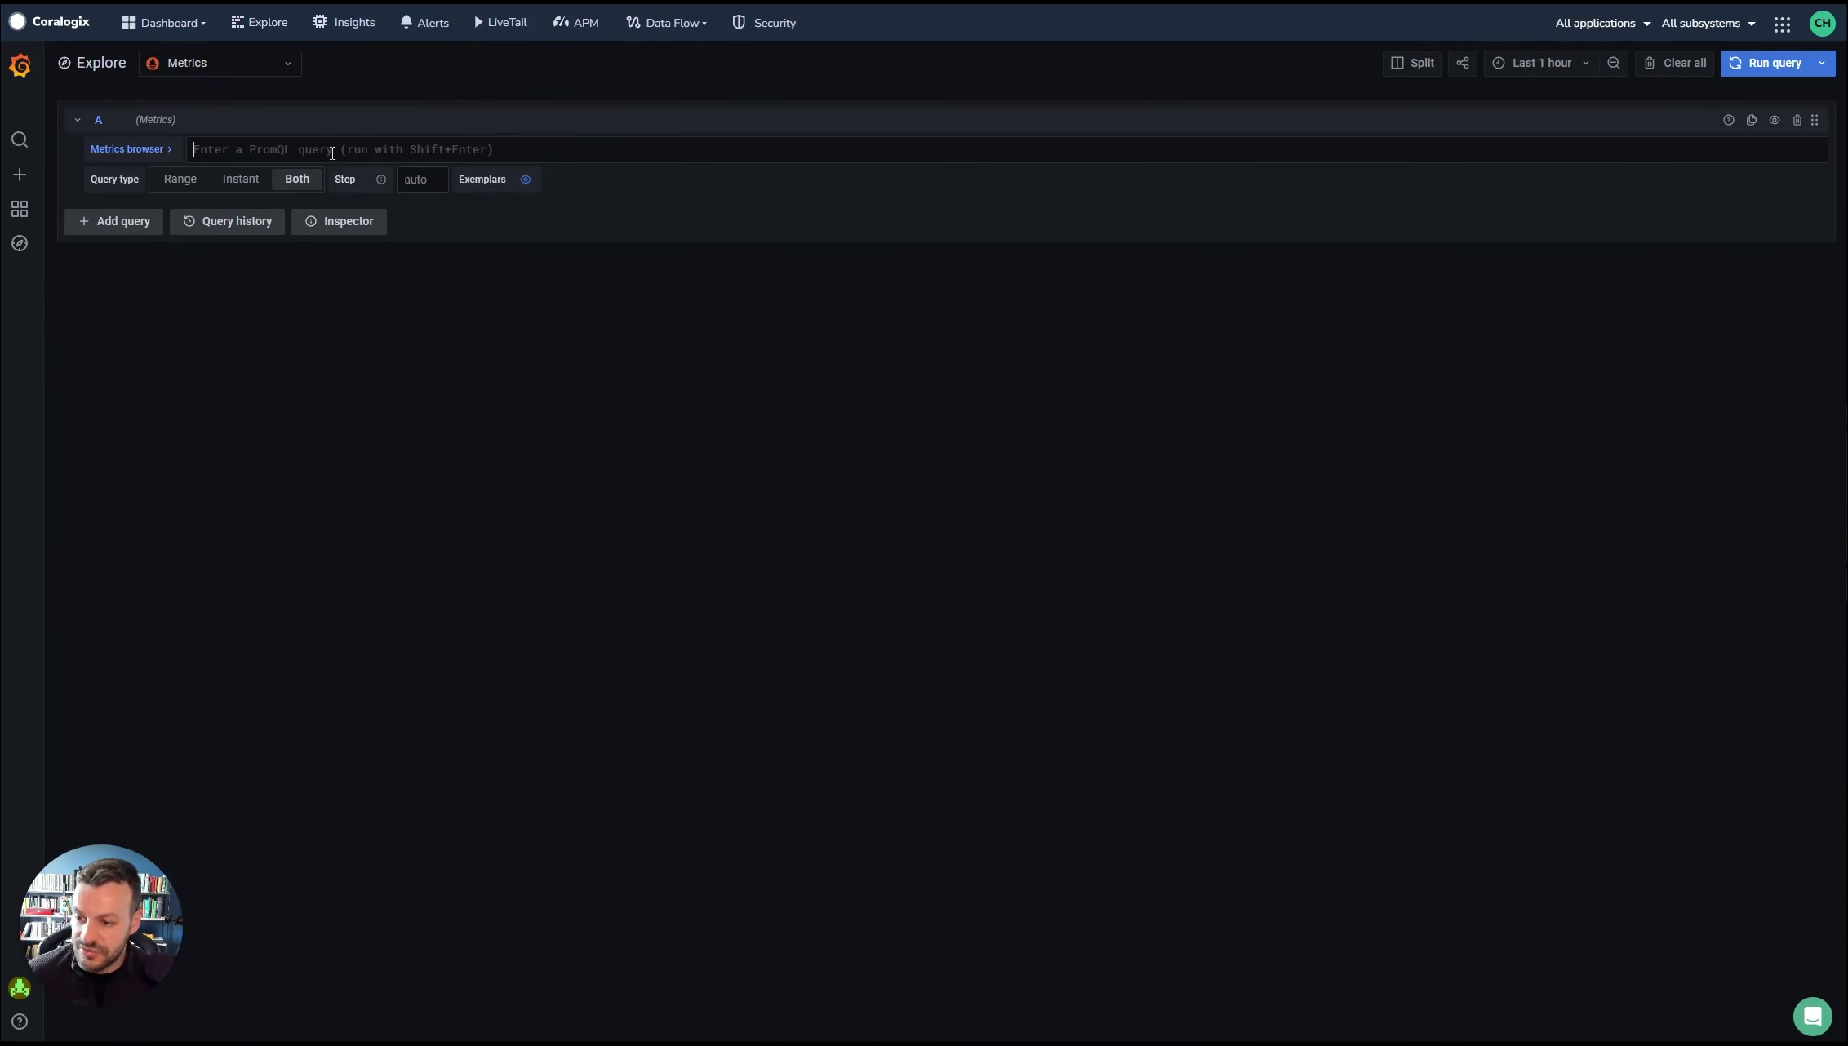
{"action": "type", "text": "load_time"}
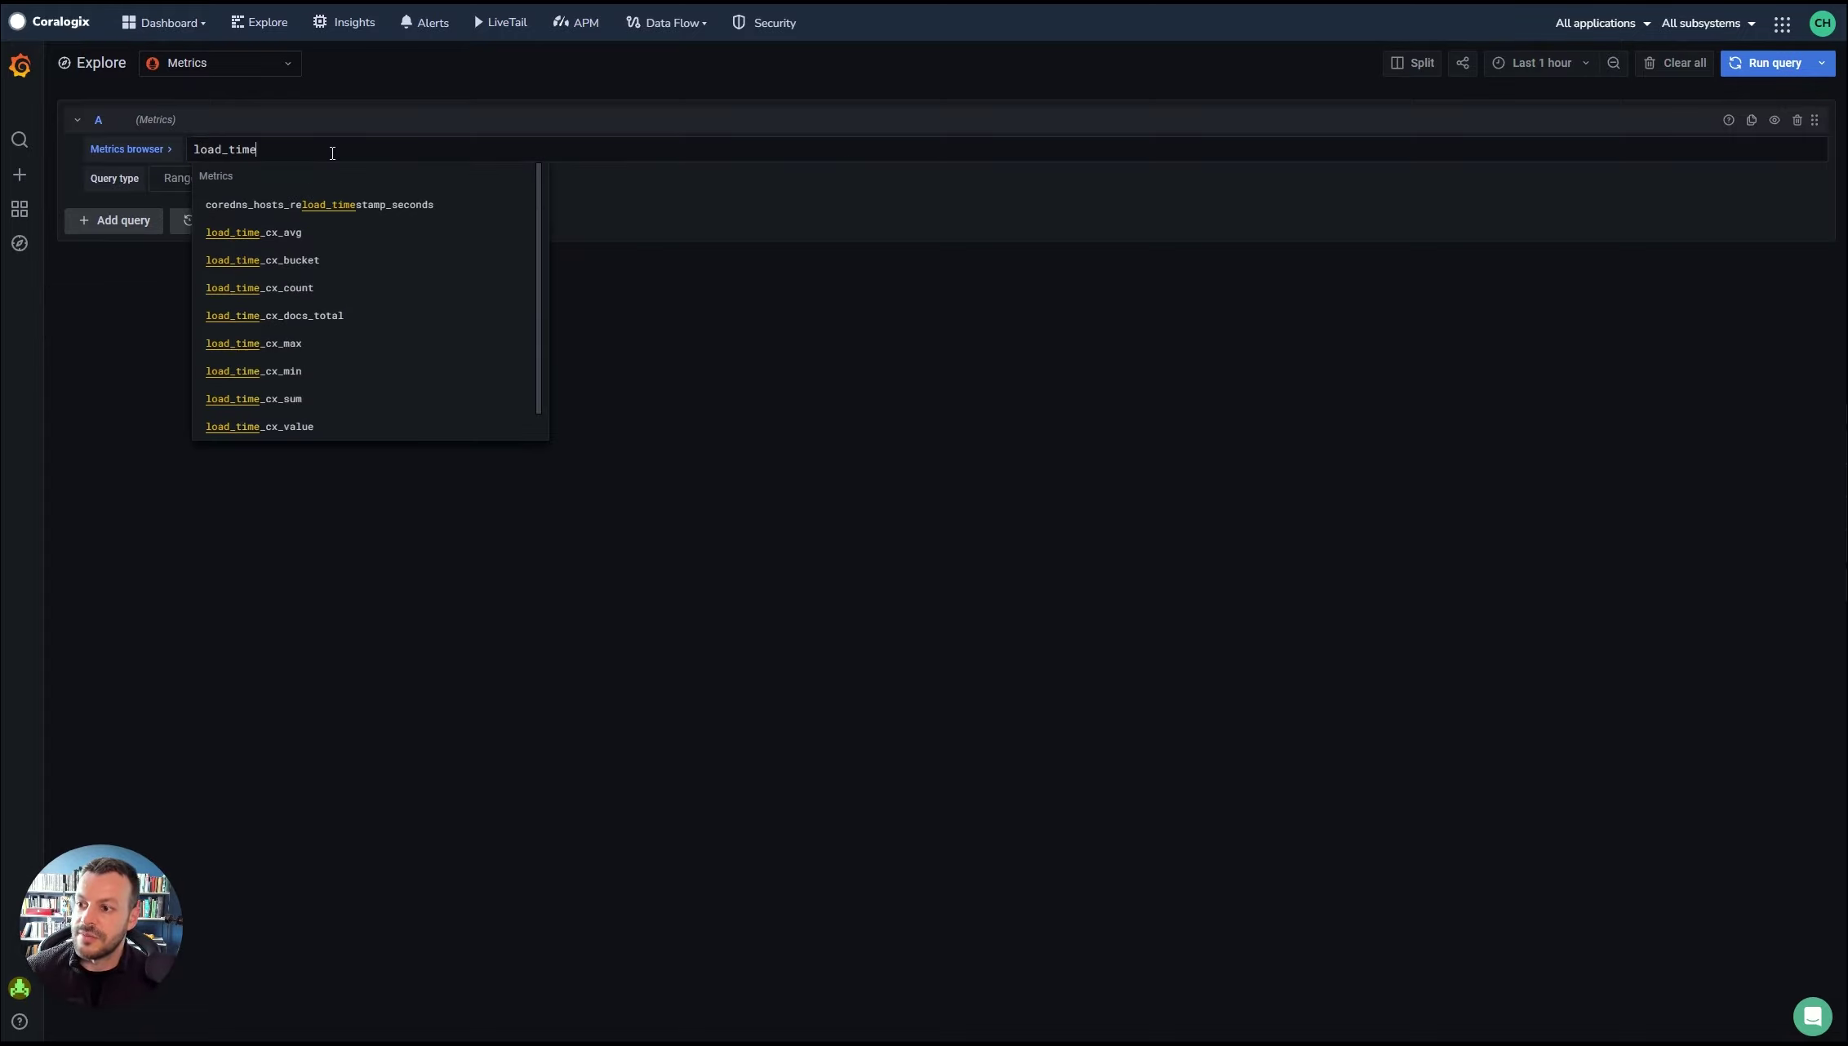
{"action": "left_click", "coordinate": [272, 235]}
{"action": "left_click", "coordinate": [1765, 62]}
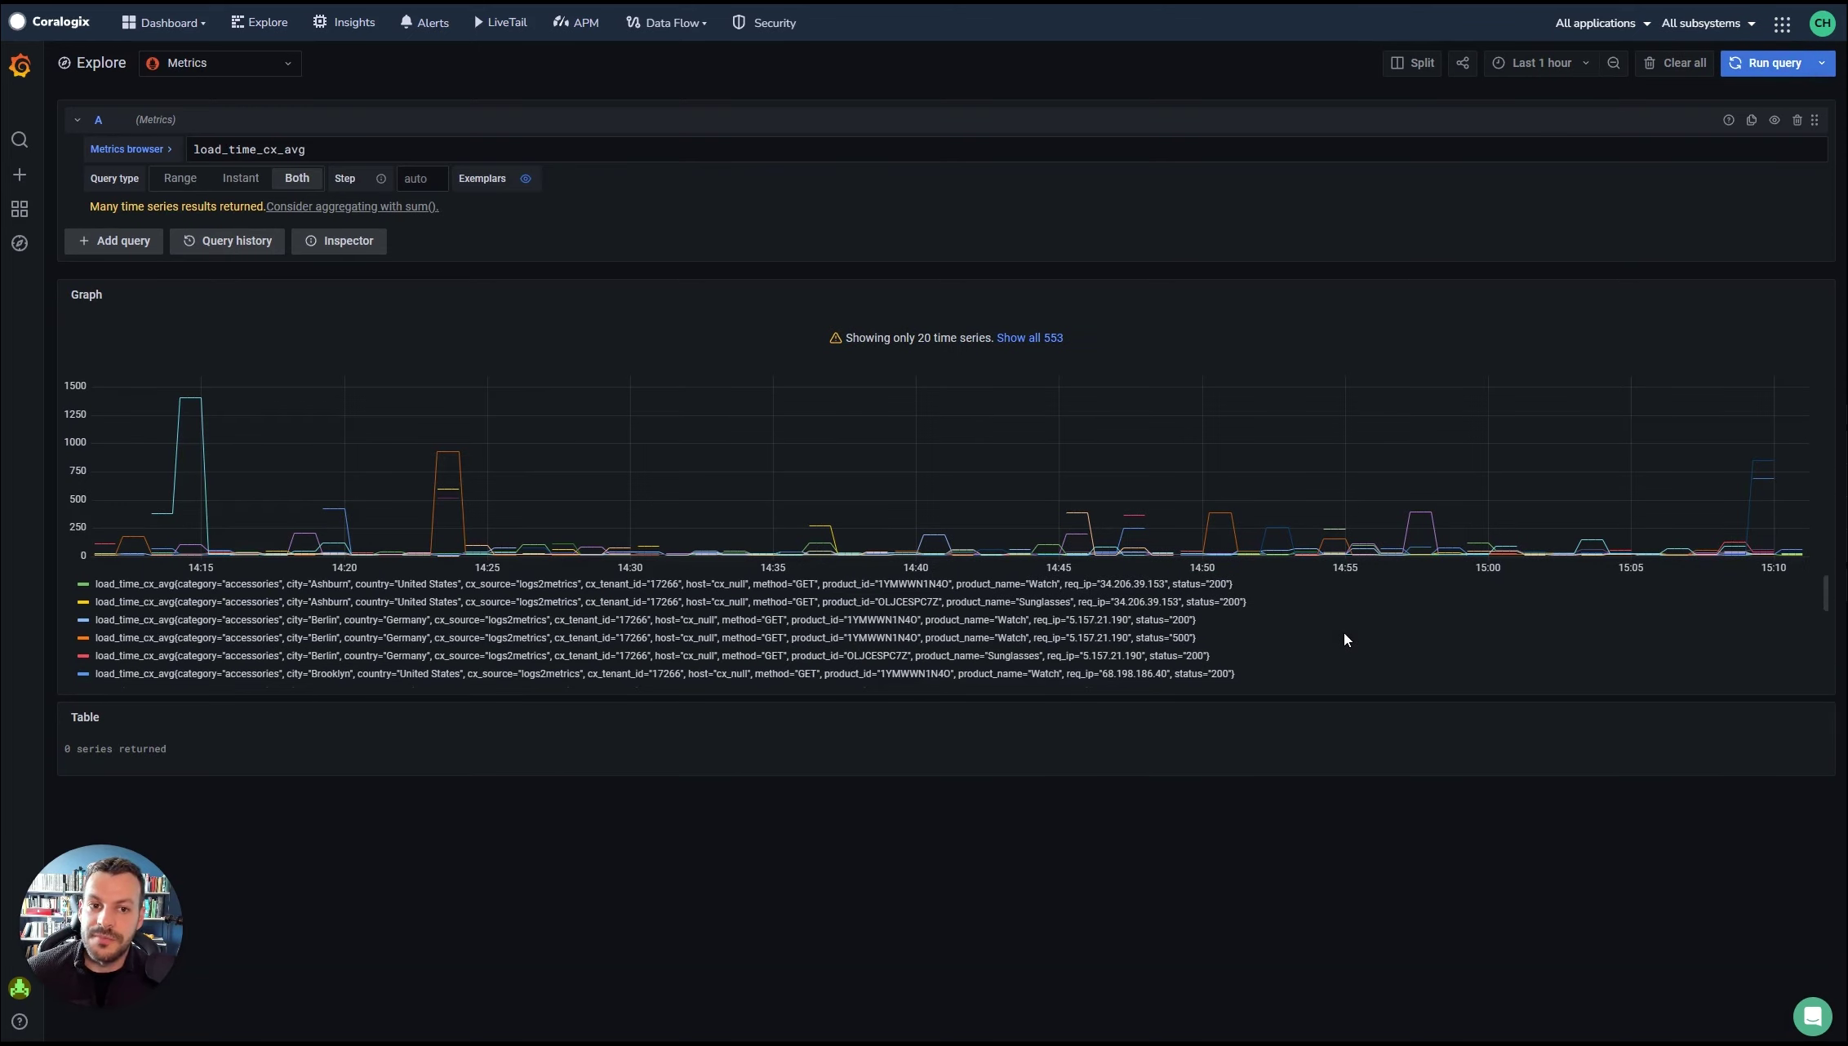
{"action": "mouse_move", "coordinate": [1121, 529]}
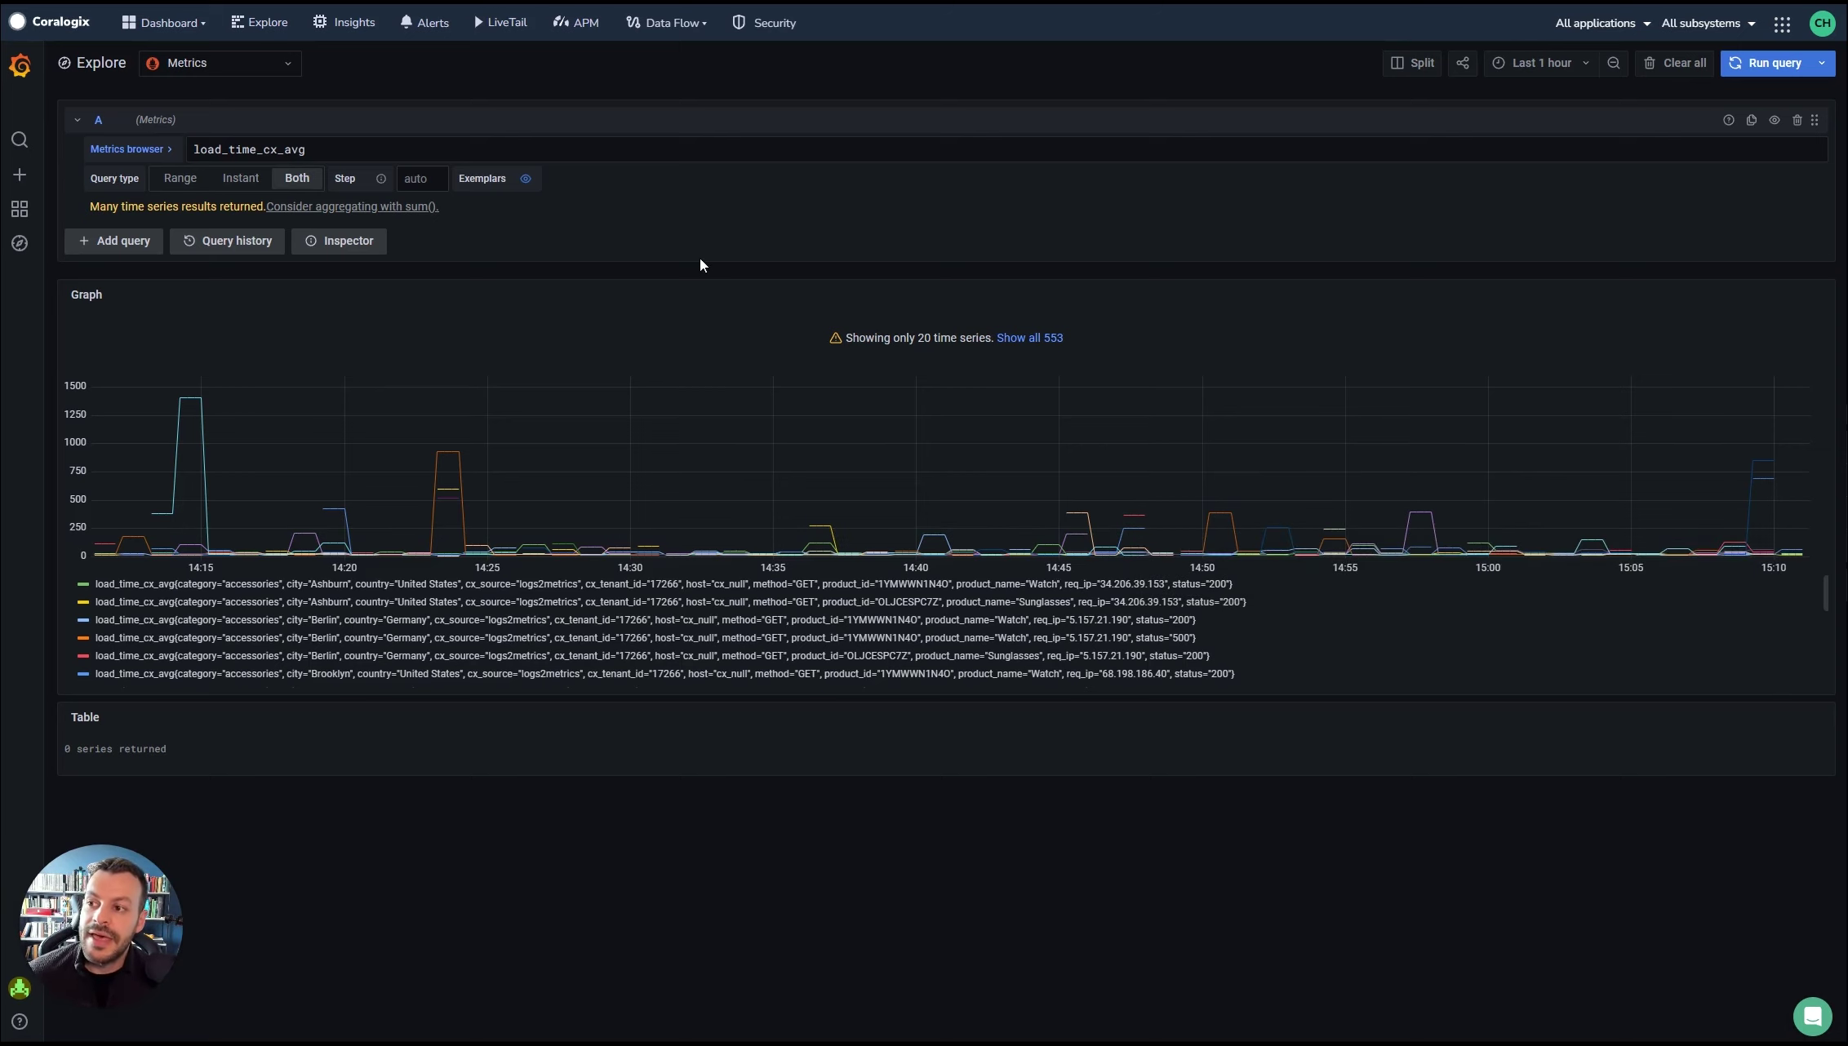
- Return to the Coralogix Explore logs, check the actions available on the first log's container ID, and expand that log
{"action": "left_click", "coordinate": [268, 24]}
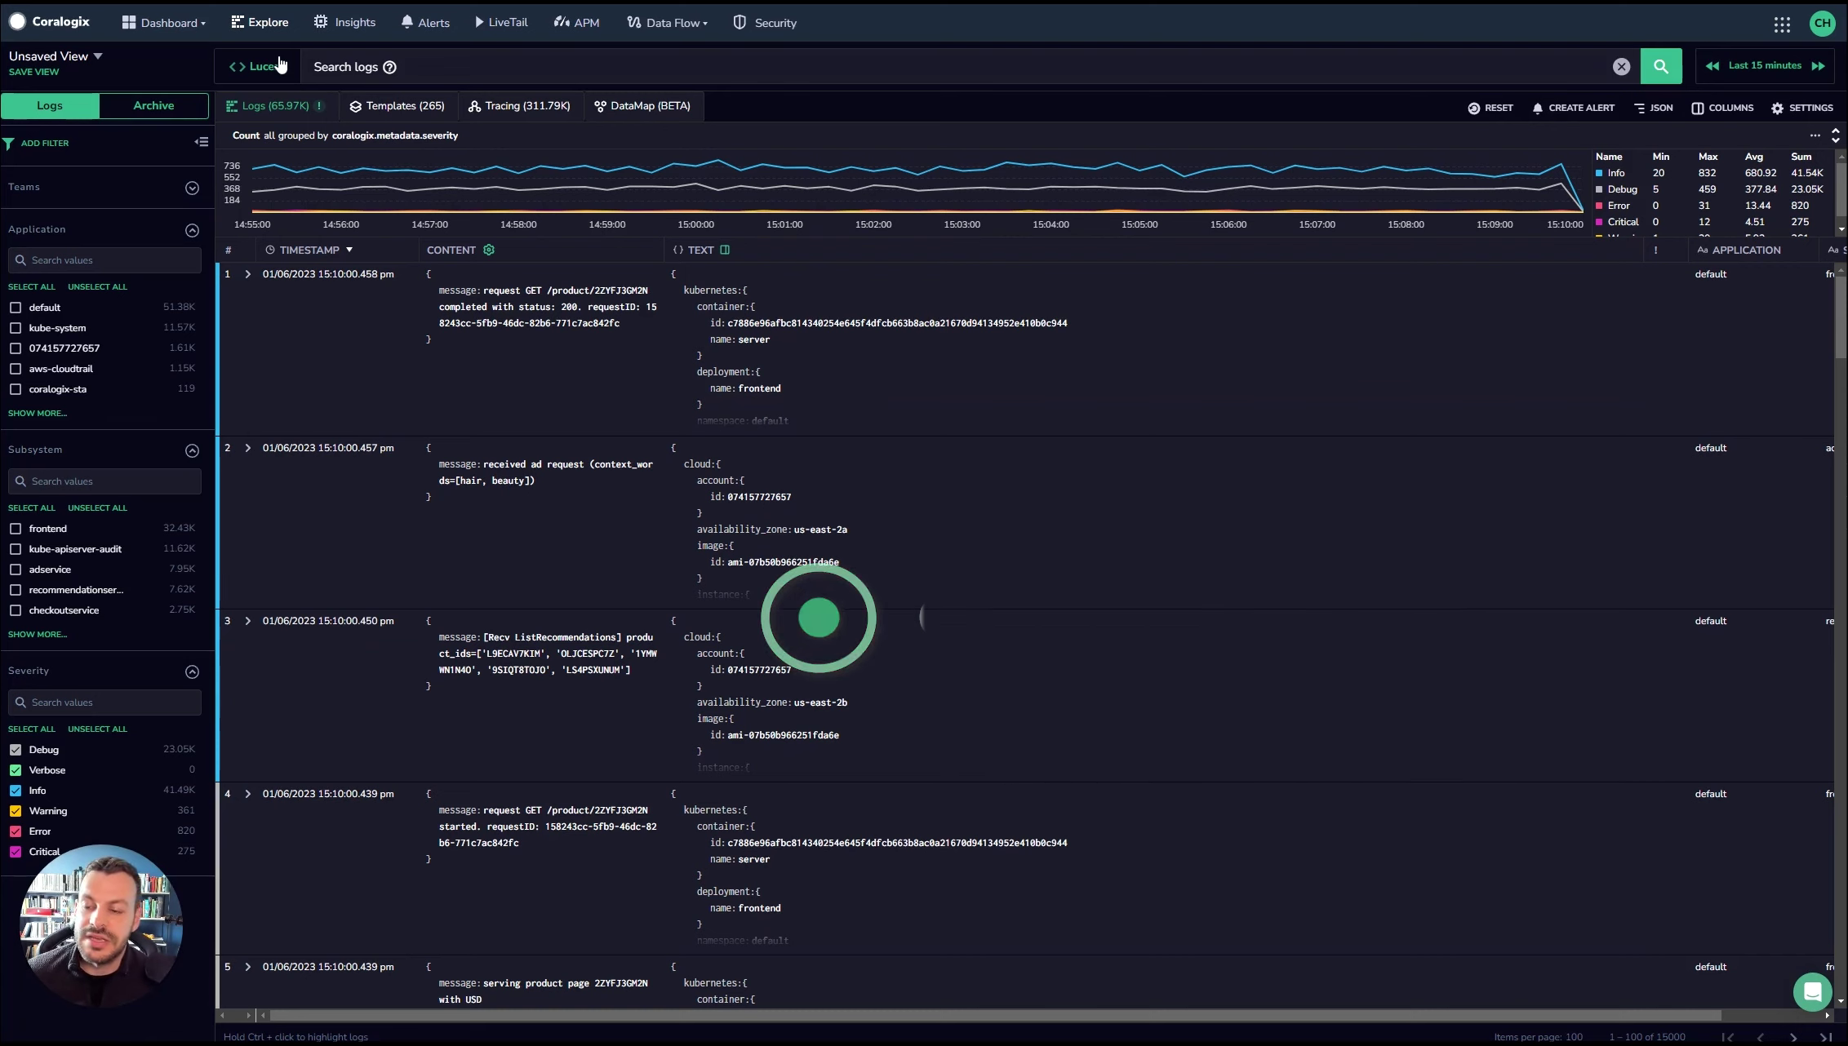
{"action": "left_click", "coordinate": [828, 327]}
{"action": "mouse_move", "coordinate": [837, 360]}
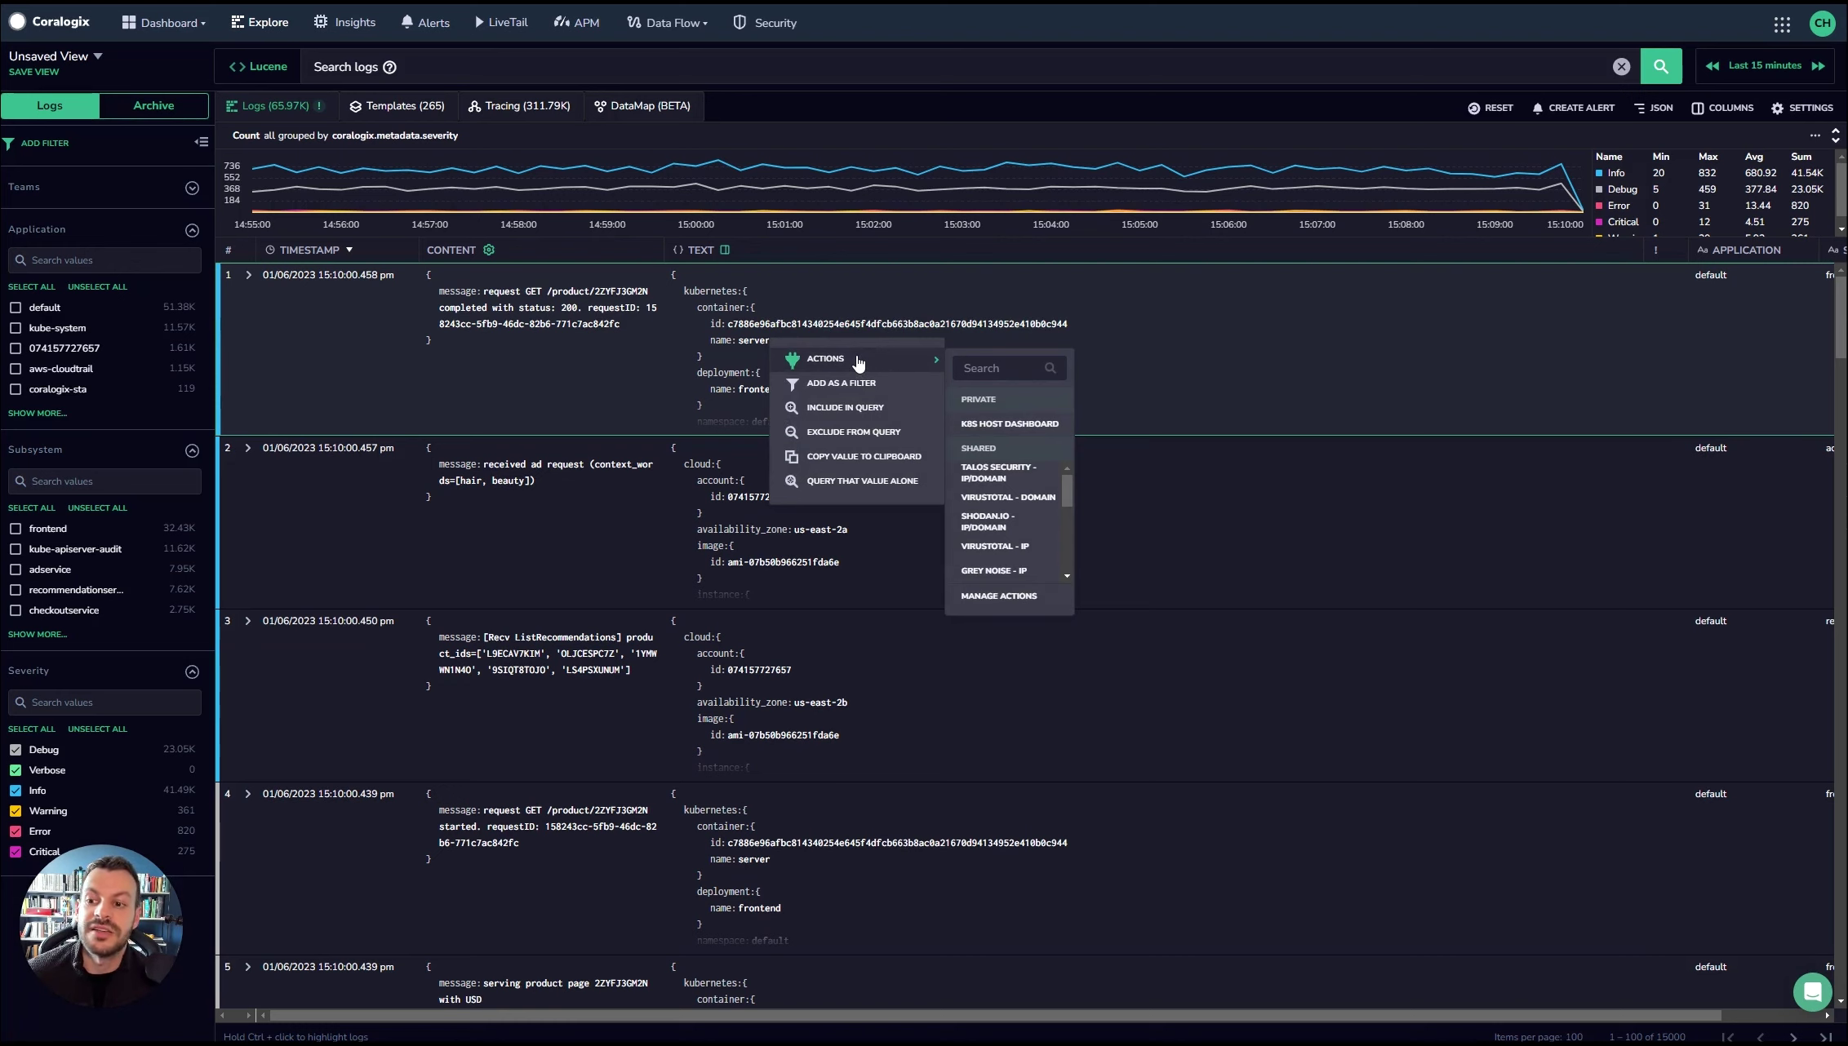
{"action": "left_click", "coordinate": [248, 275]}
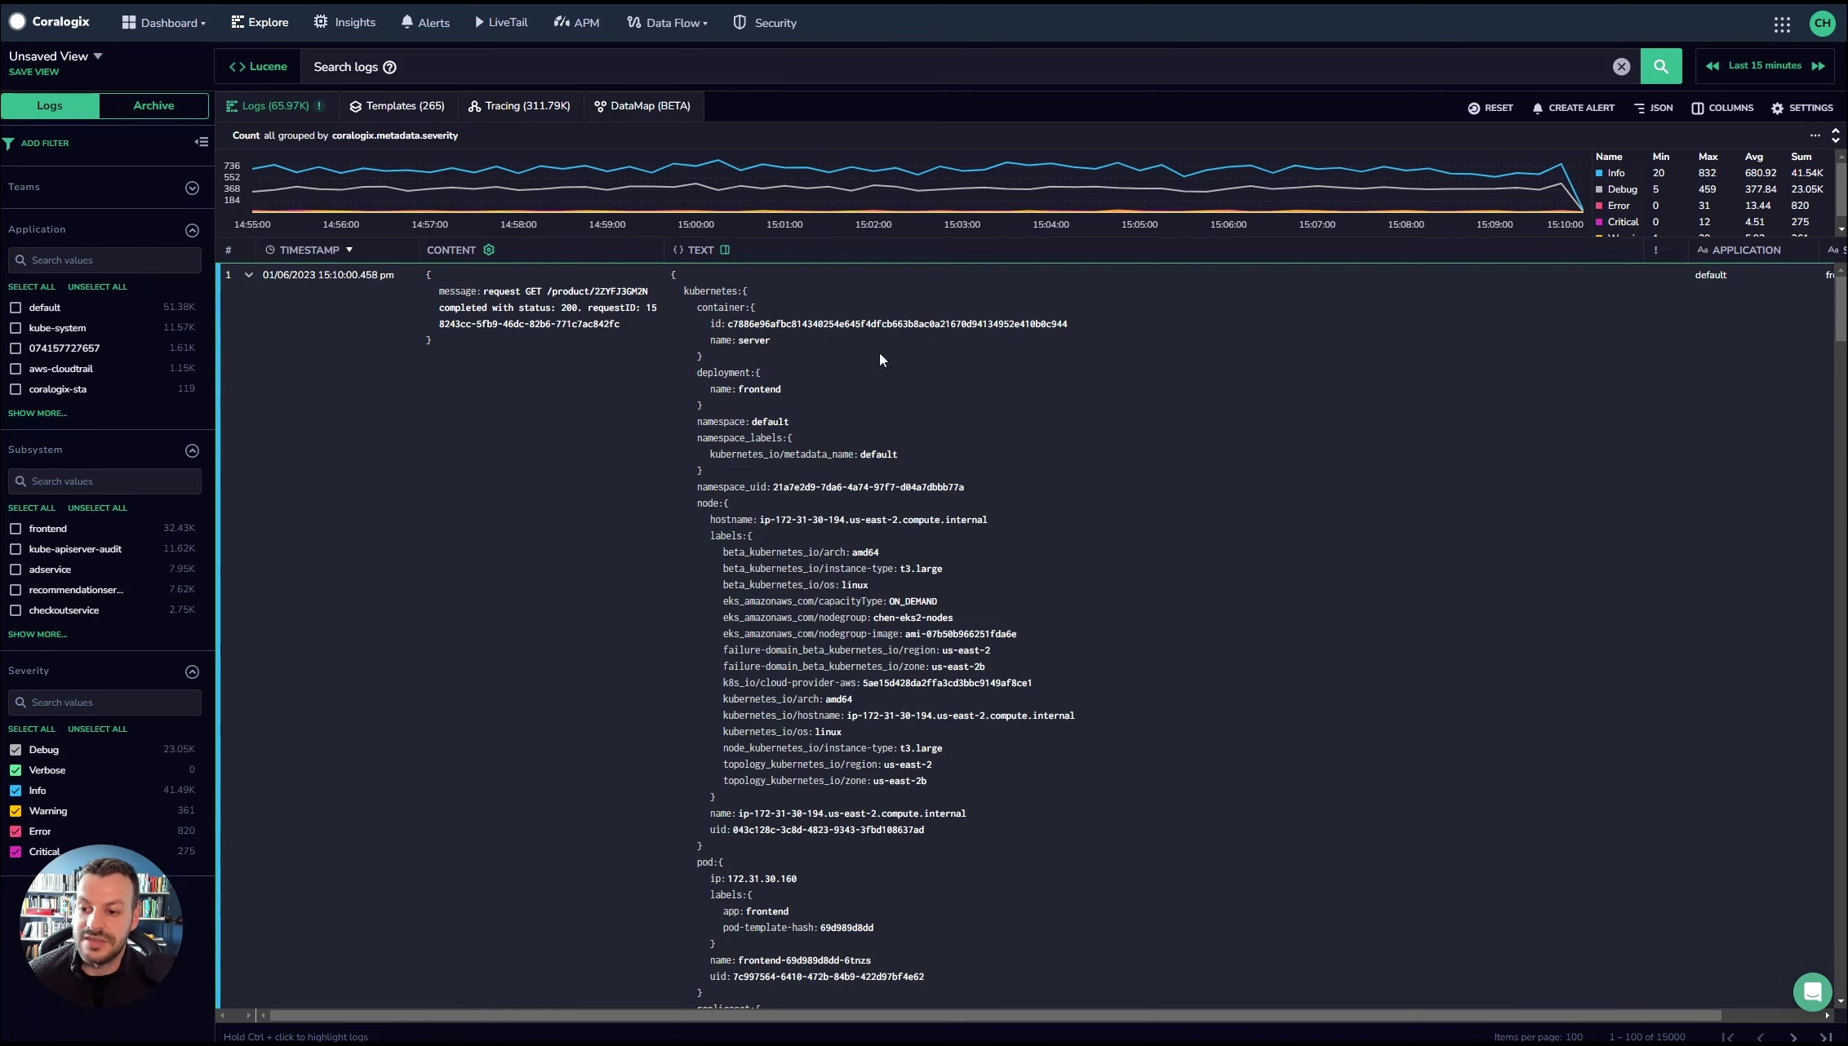
- Run the K8s Host Dashboard action from the expanded log's container ID and check the cluster selector on the infrastructure page
{"action": "left_click", "coordinate": [932, 325]}
{"action": "mouse_move", "coordinate": [939, 359]}
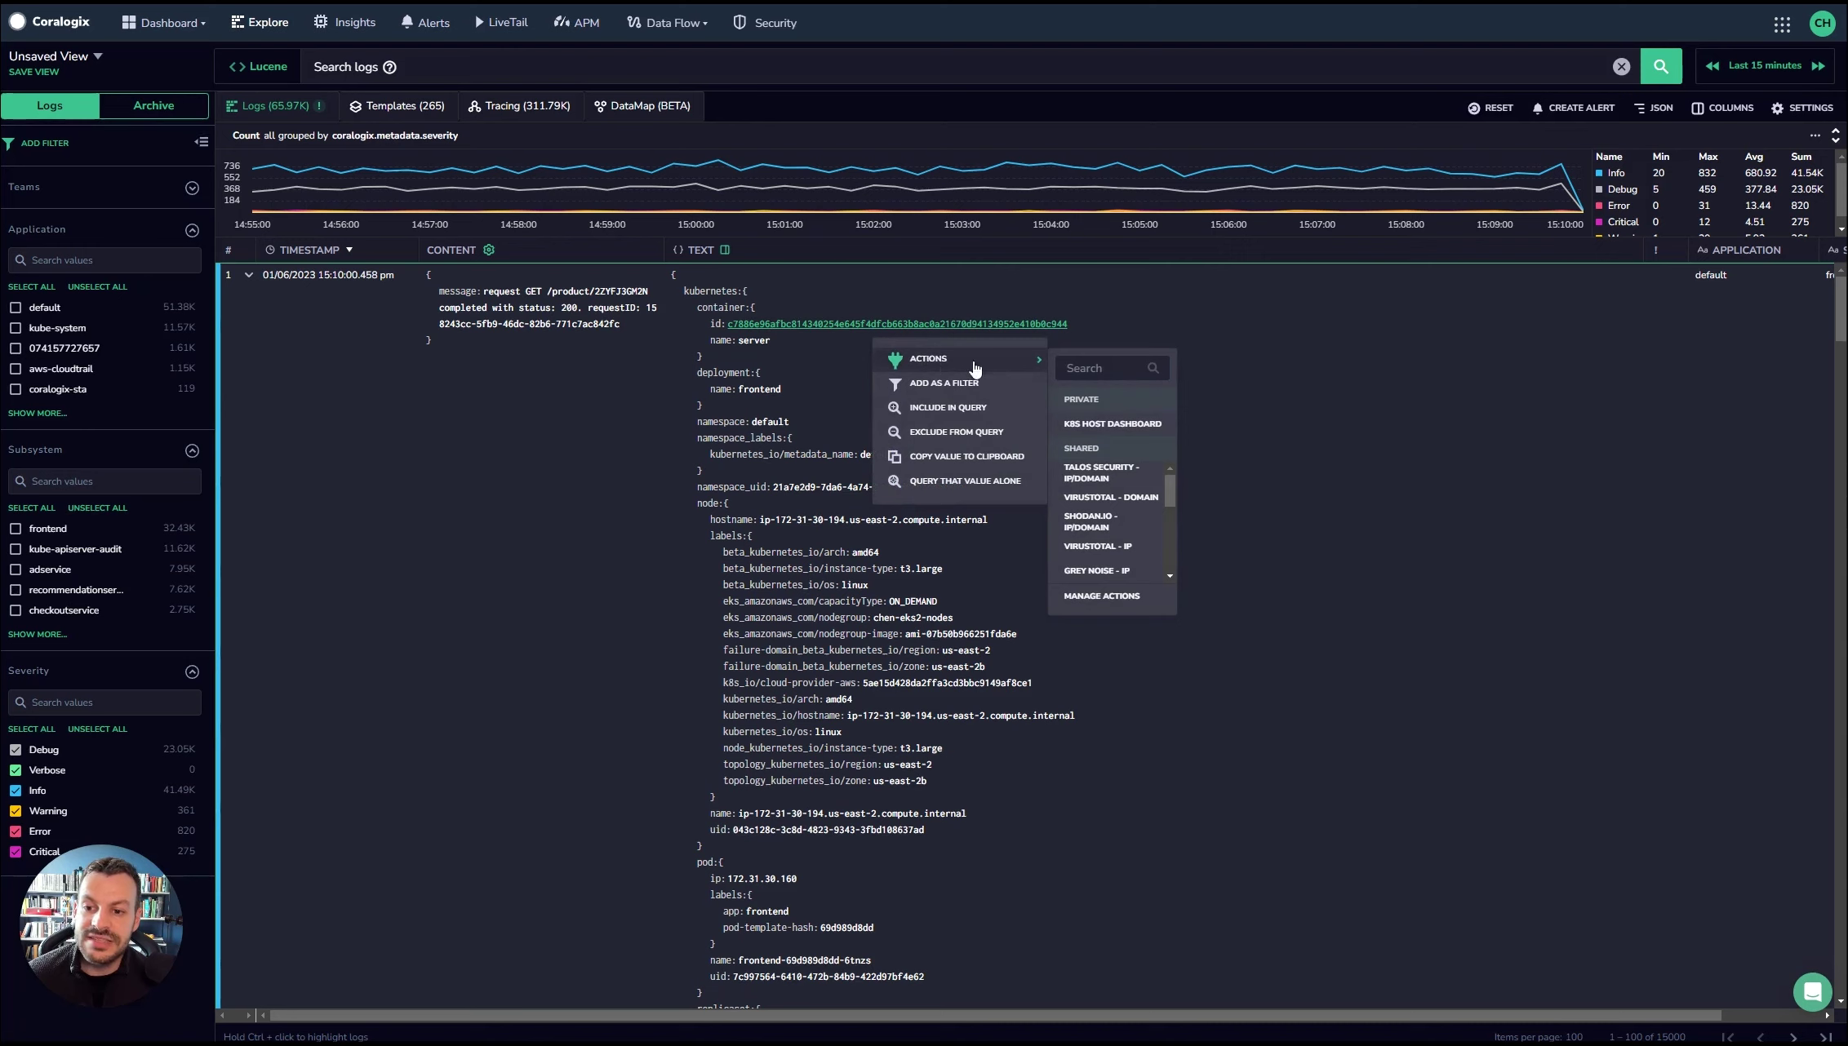
{"action": "left_click", "coordinate": [1113, 425]}
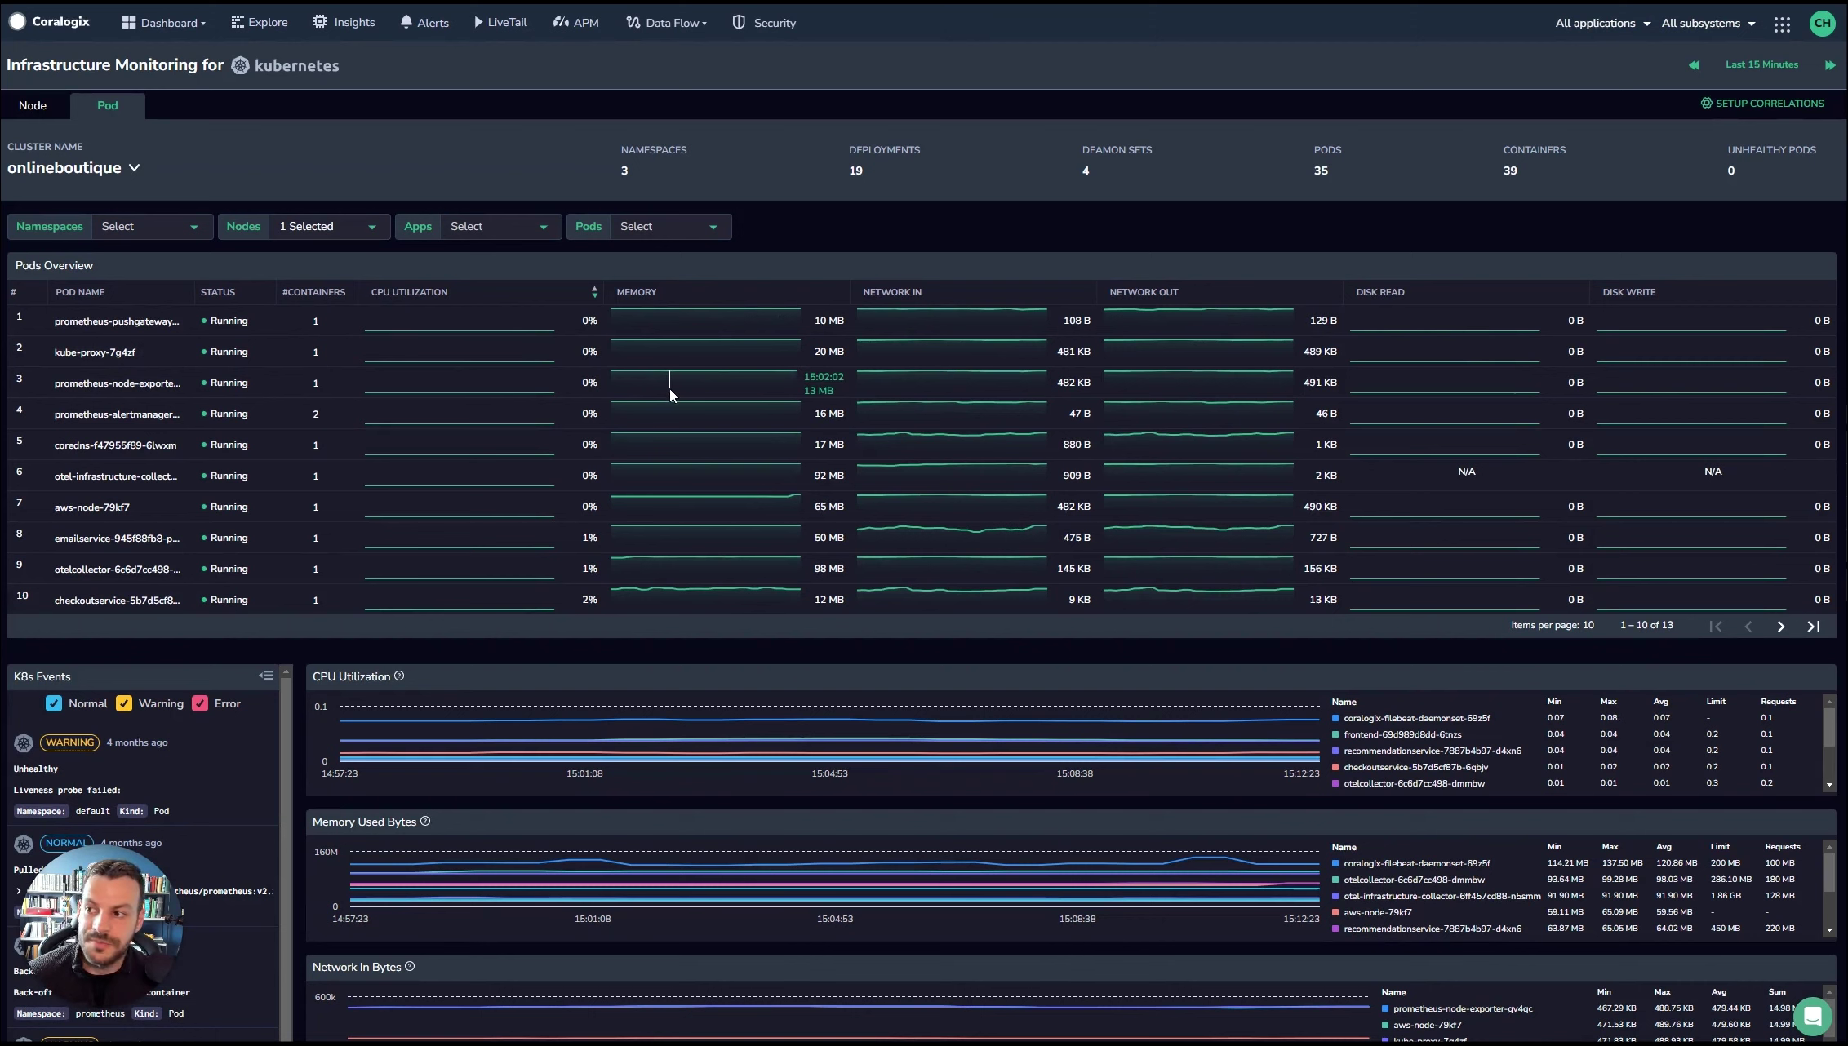
{"action": "left_click", "coordinate": [135, 172]}
{"action": "left_click", "coordinate": [135, 173]}
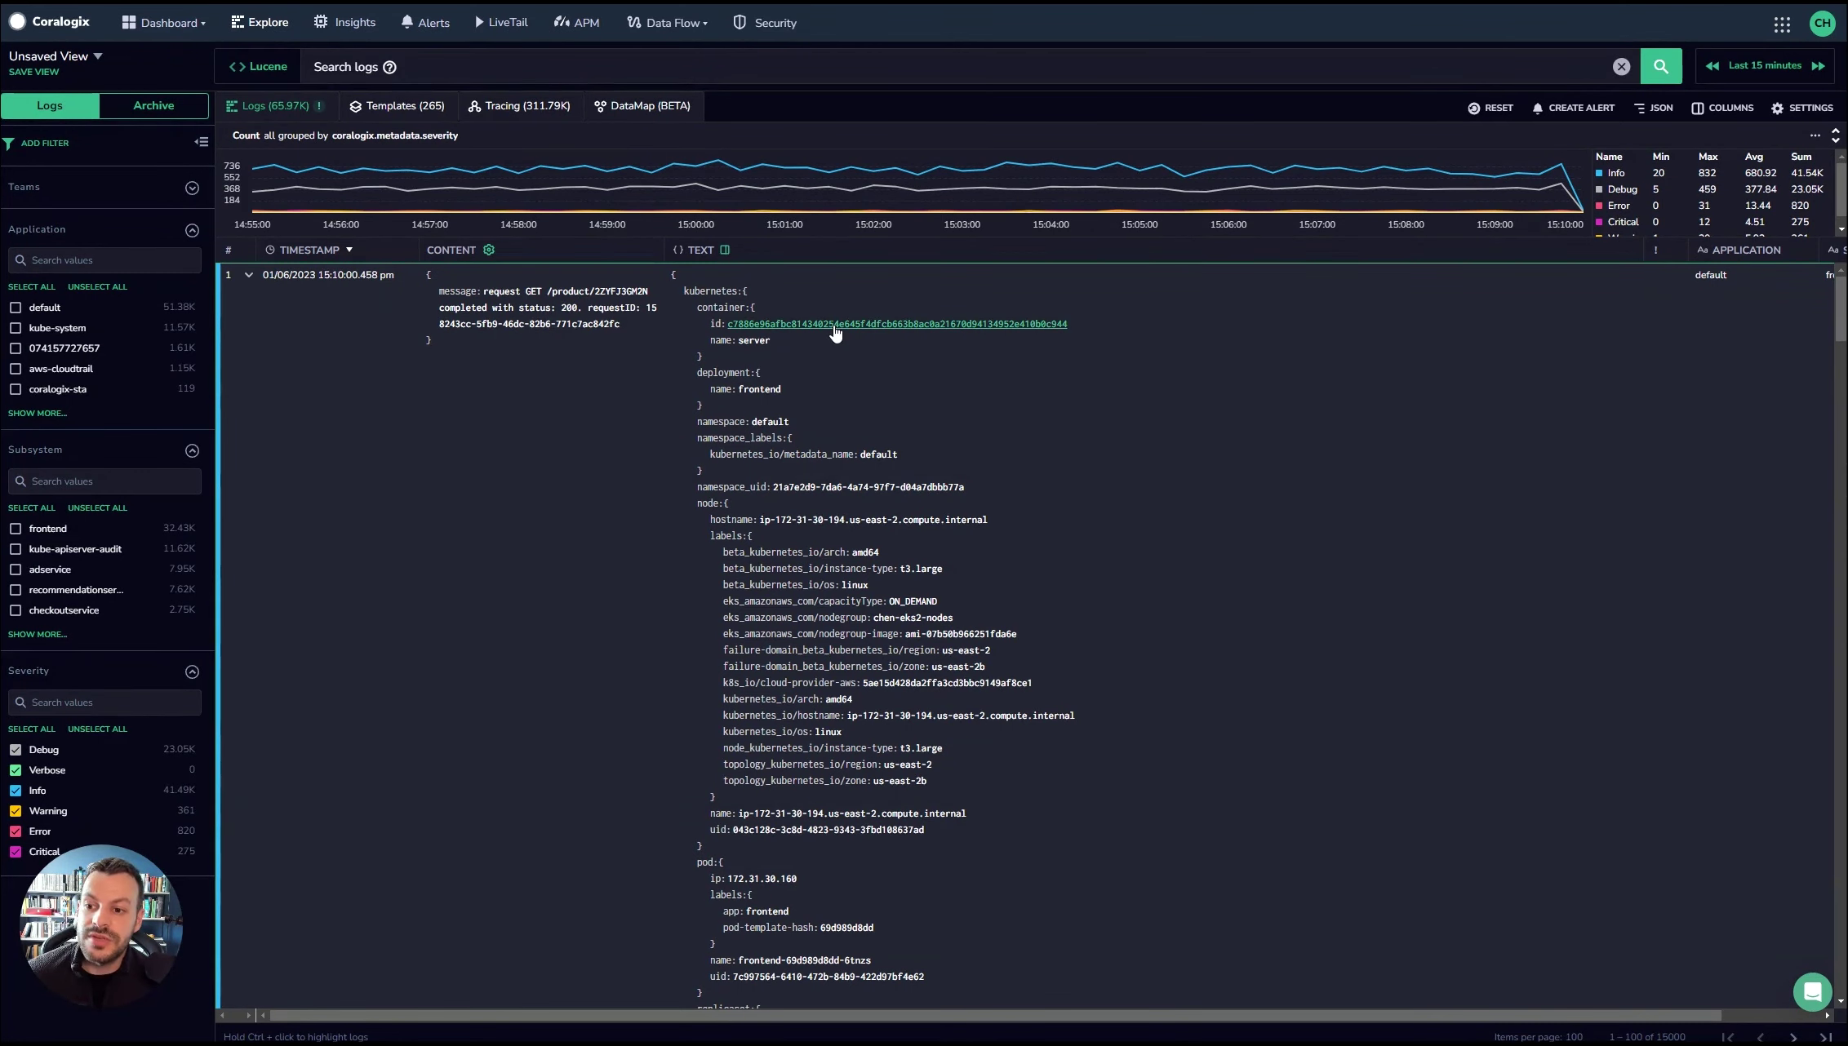
- Open action management from the log's container ID and expand the private K8s Host Dashboard action
{"action": "left_click", "coordinate": [840, 326]}
{"action": "mouse_move", "coordinate": [849, 360]}
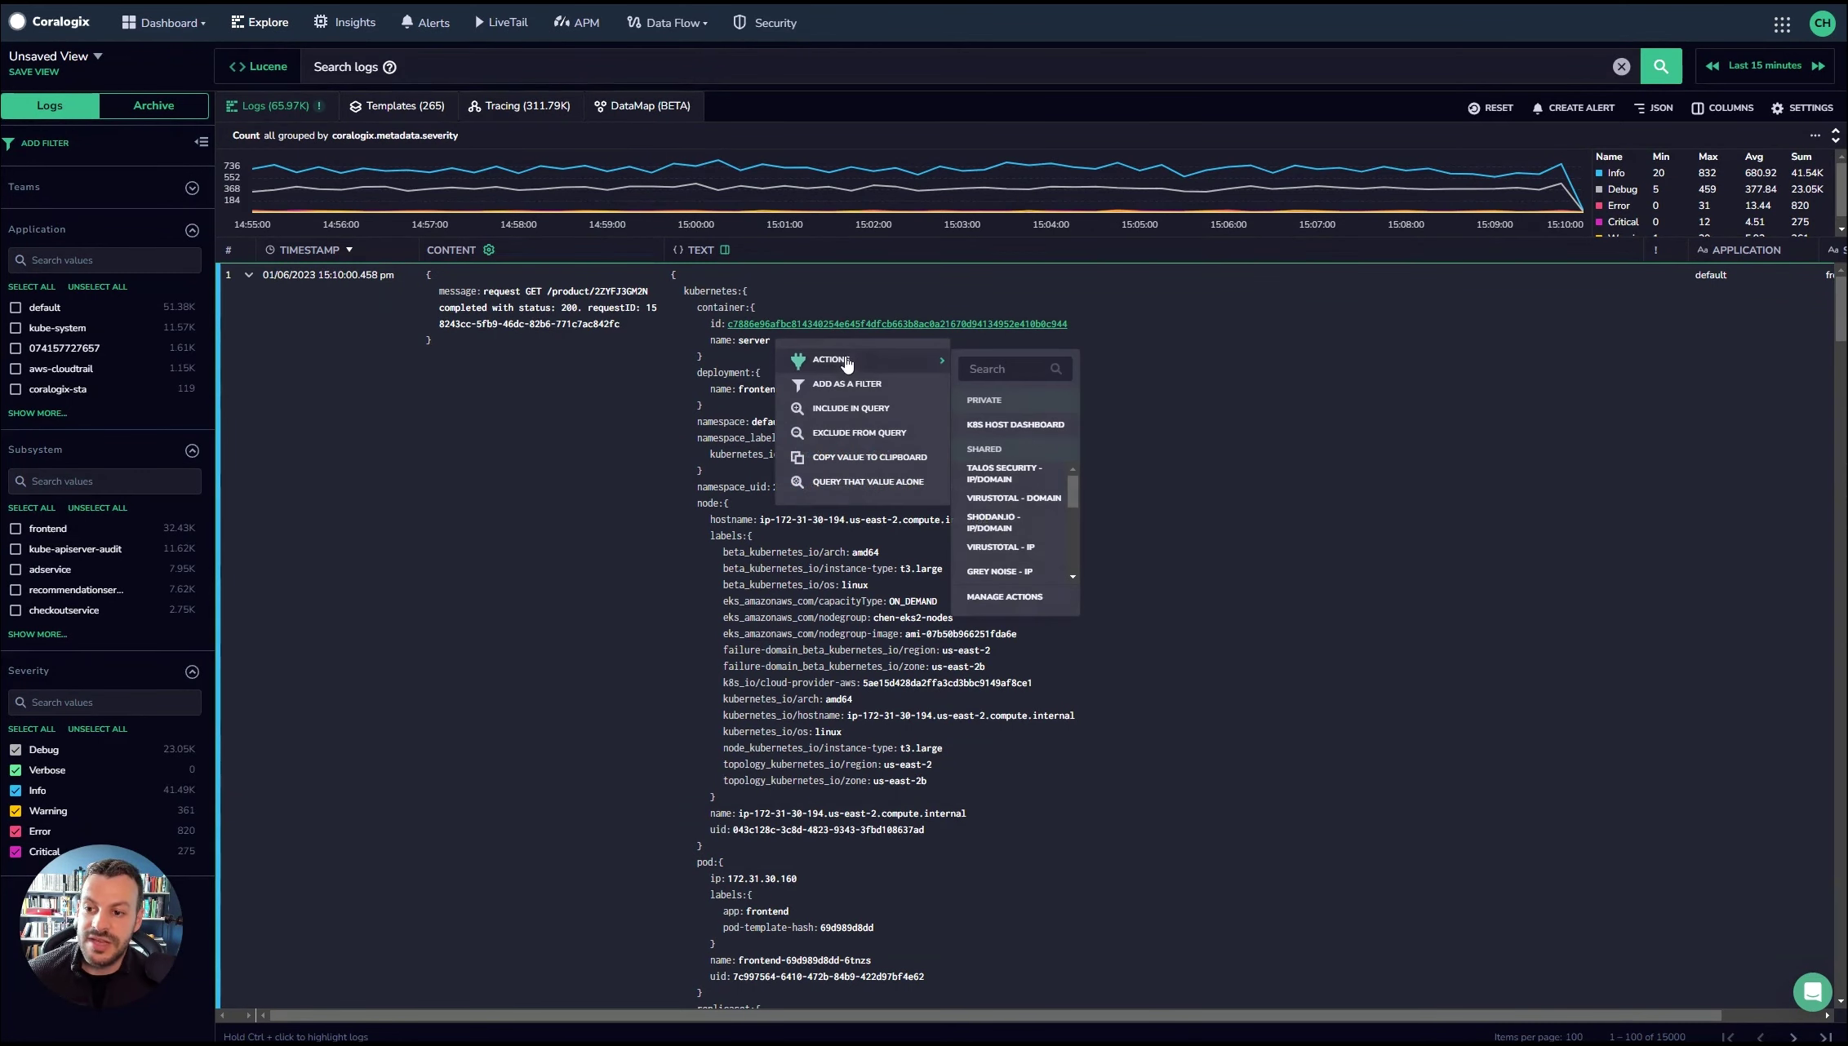
{"action": "left_click", "coordinate": [1005, 602]}
{"action": "left_click", "coordinate": [1294, 202]}
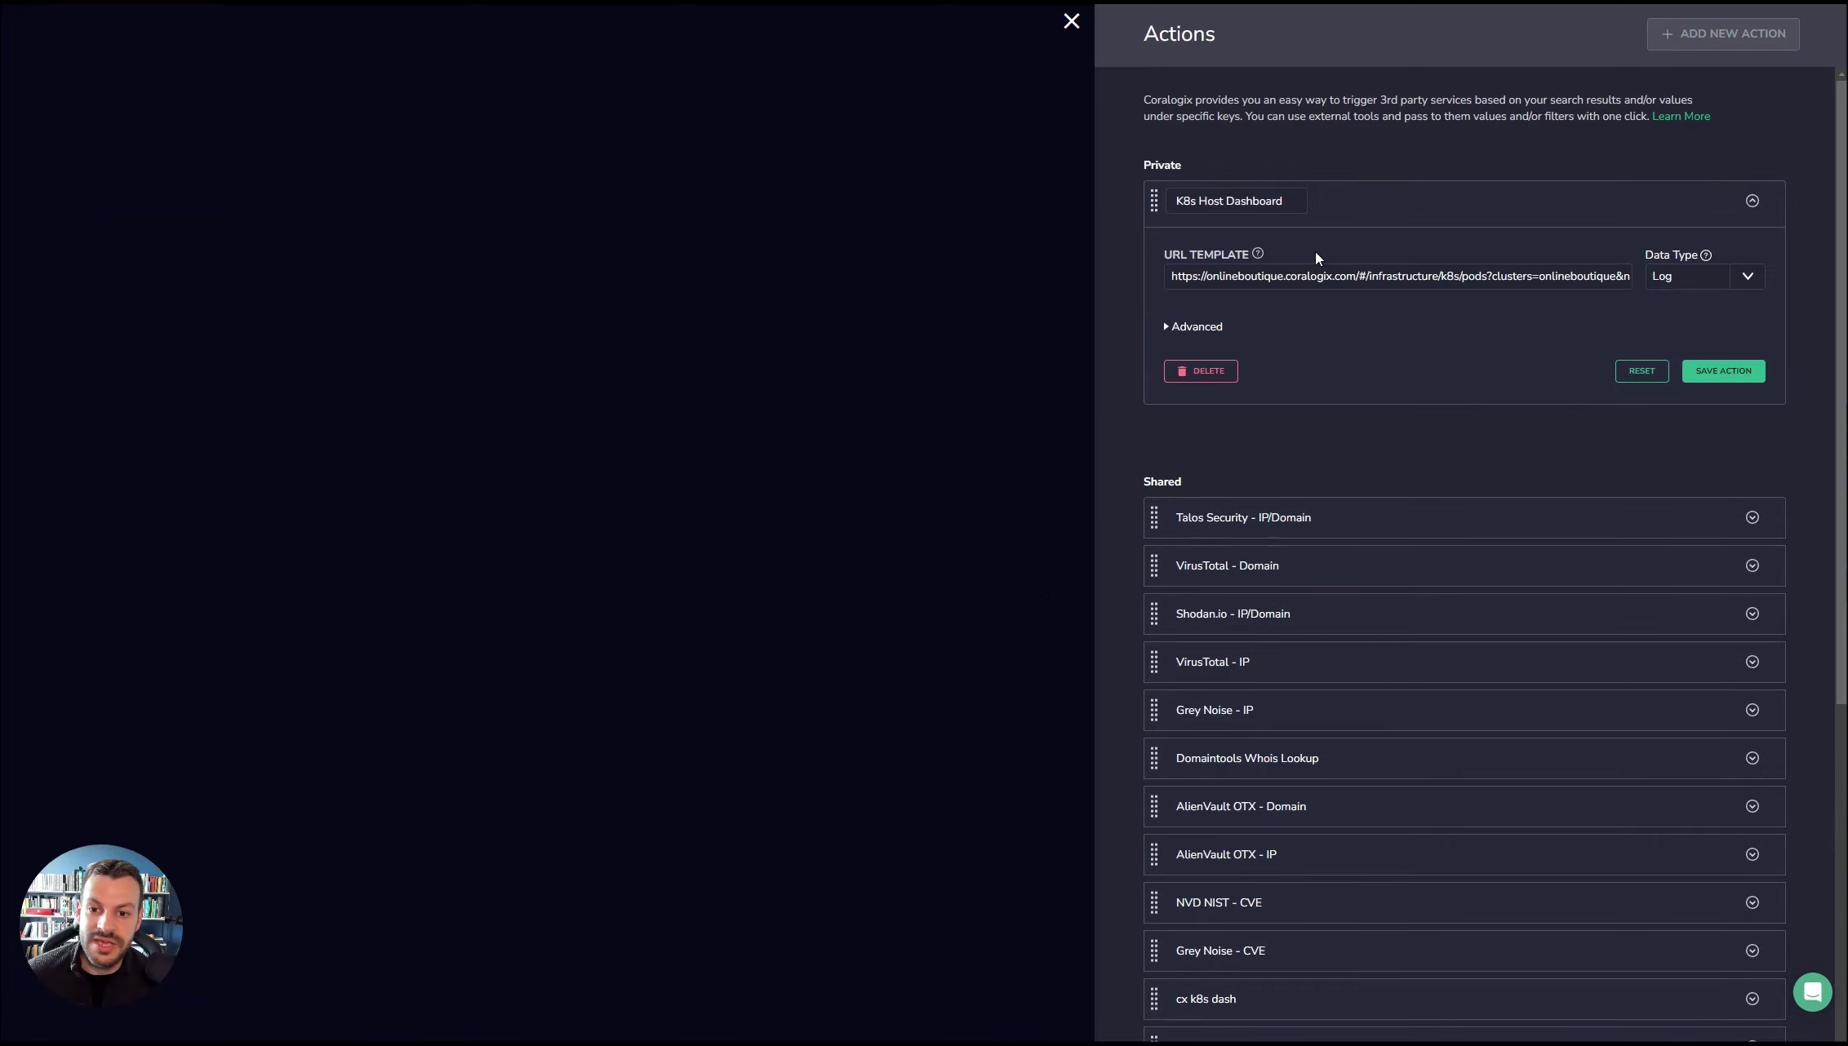
- Read through the K8s Host Dashboard action's URL template to its end, including the clusters and nodes parameters
{"action": "left_click", "coordinate": [1294, 276]}
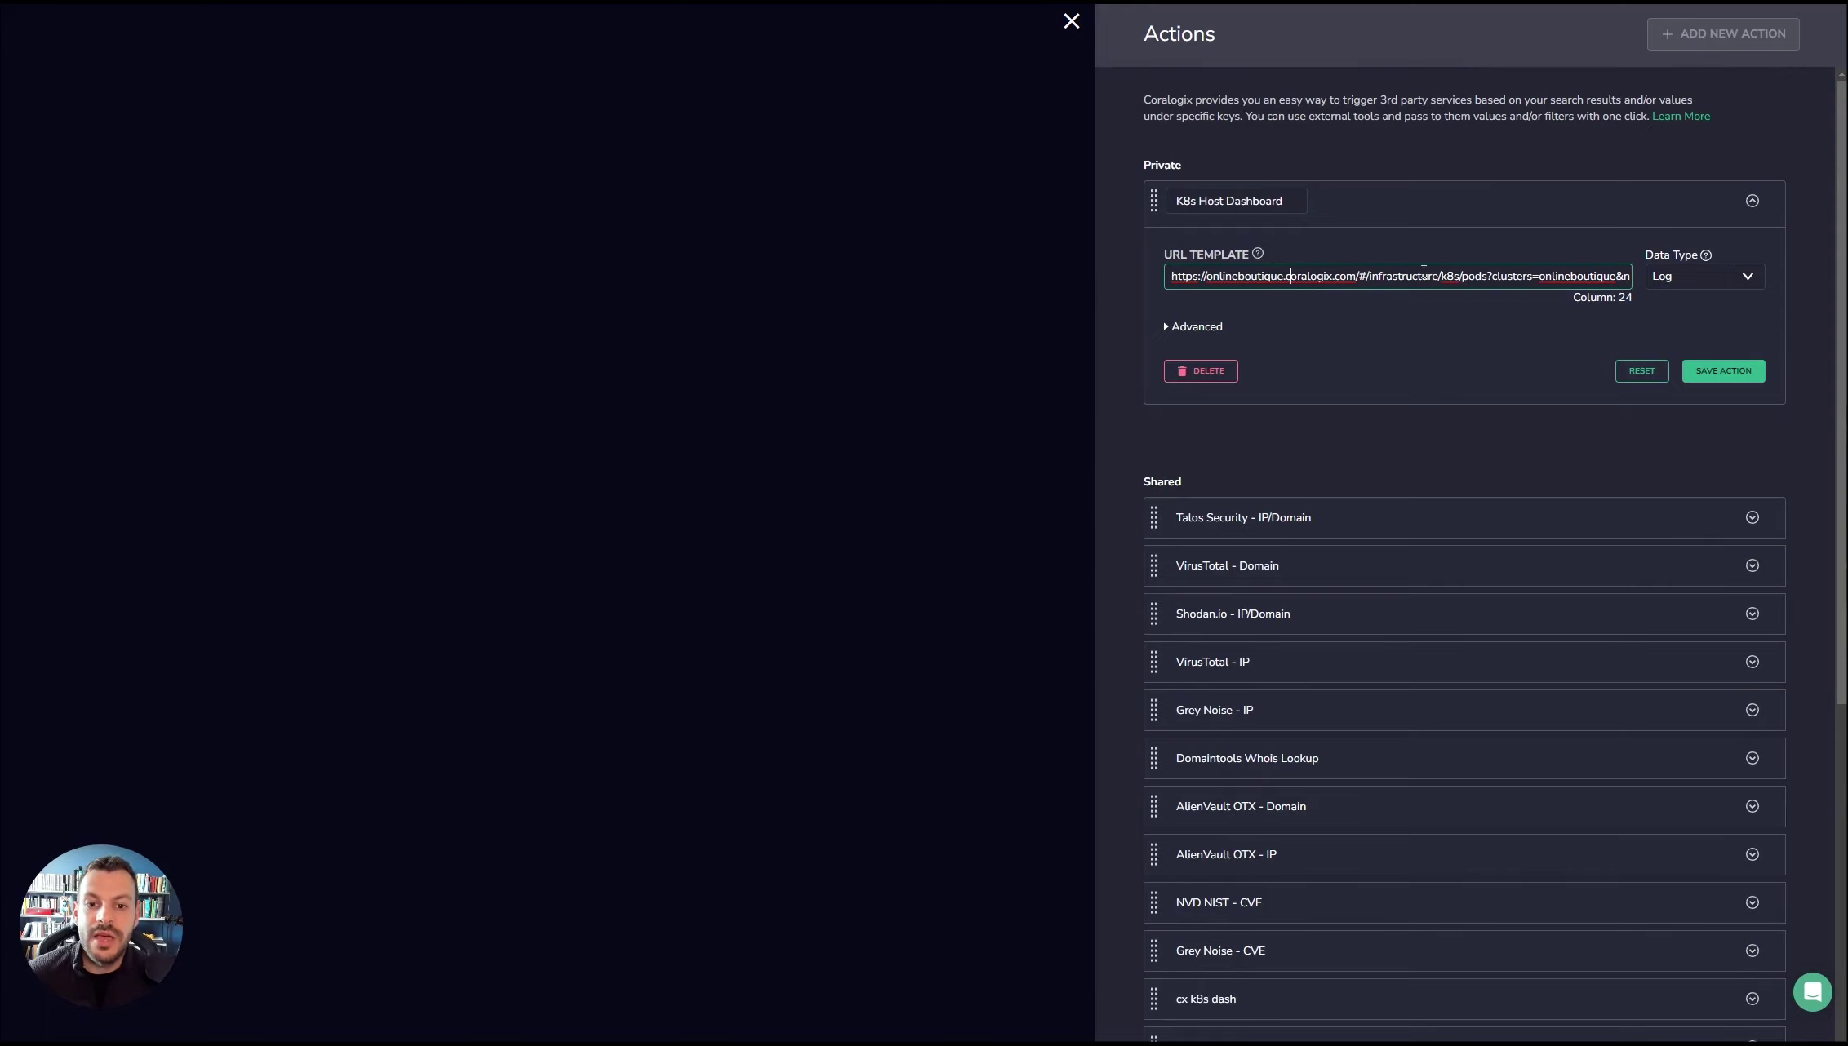
{"action": "key", "text": "Right"}
{"action": "key", "text": "Right"}
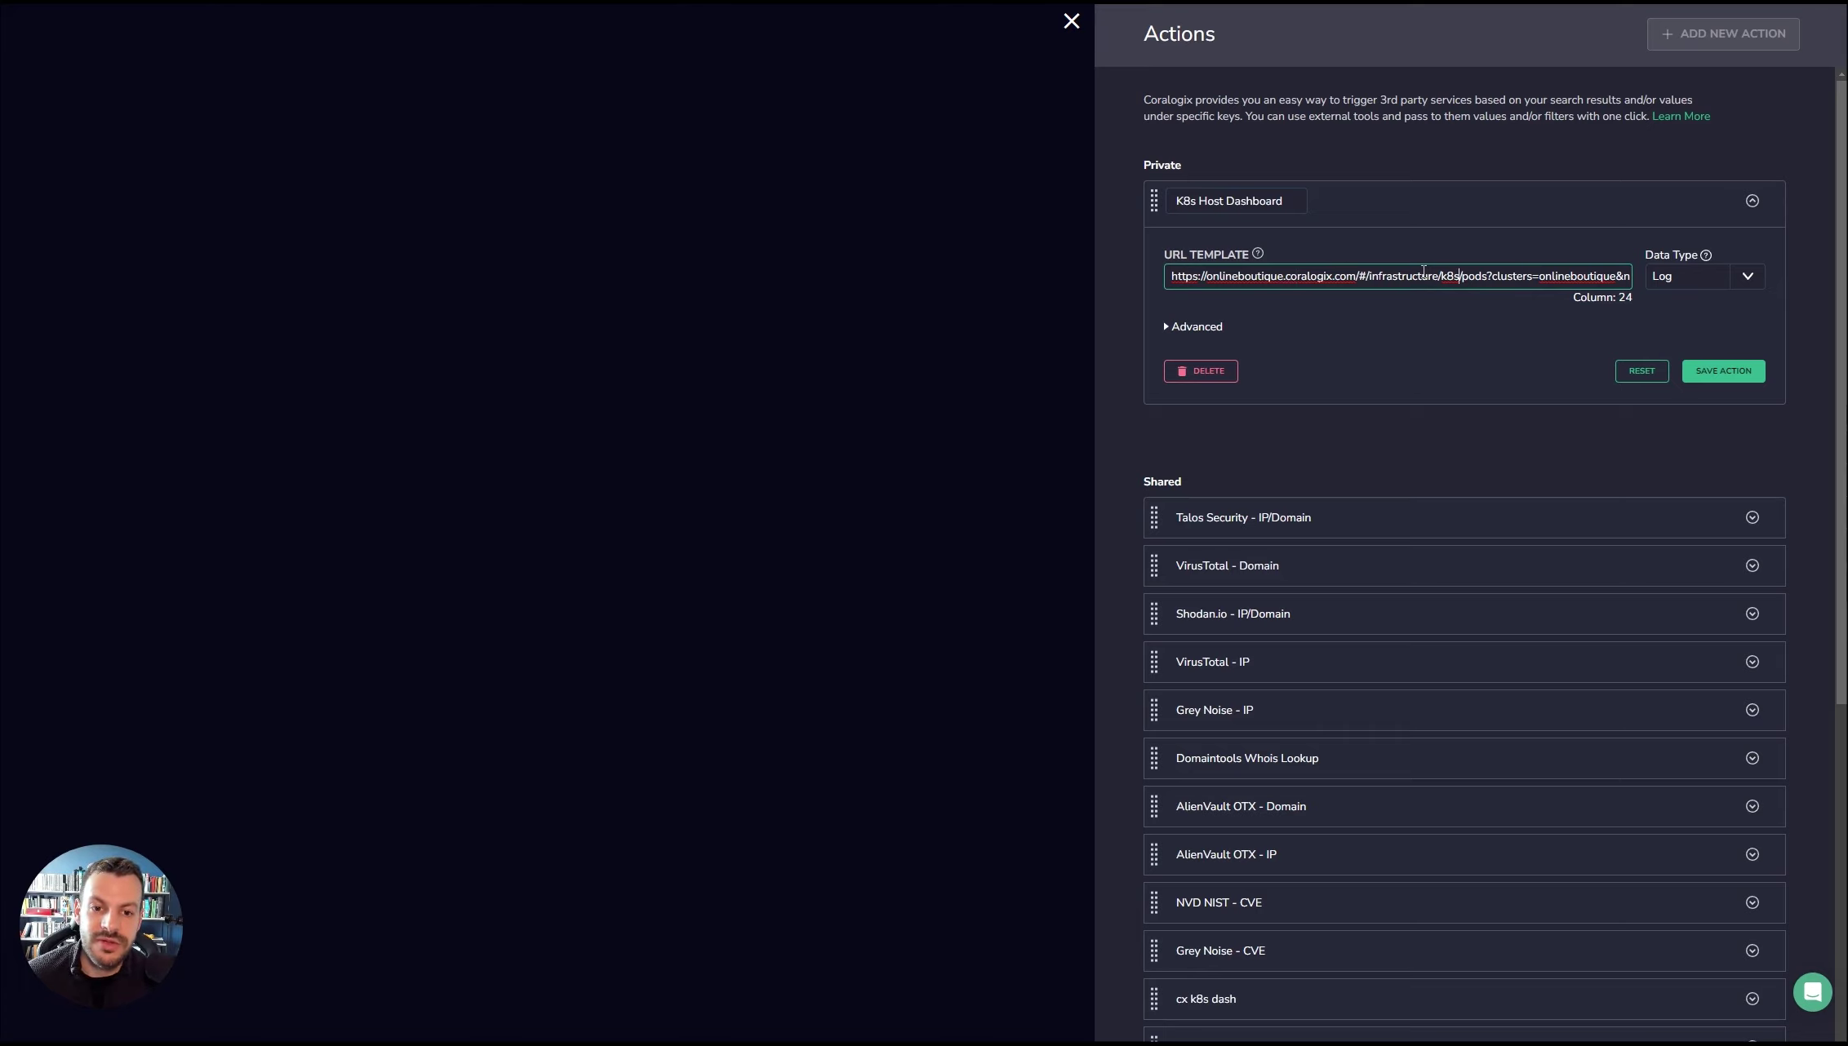
{"action": "key", "text": "Right"}
{"action": "key", "text": "Right"}
{"action": "key", "text": "Right"}
{"action": "key", "text": "Right"}
{"action": "key", "text": "Right"}
{"action": "key", "text": "Right"}
{"action": "key", "text": "Right"}
{"action": "key", "text": "Right"}
{"action": "key", "text": "Right"}
{"action": "key", "text": "Right"}
{"action": "key", "text": "Right"}
{"action": "key", "text": "Right"}
{"action": "key", "text": "Right"}
{"action": "key", "text": "Right"}
{"action": "key", "text": "Right"}
{"action": "key", "text": "Right"}
{"action": "key", "text": "Right"}
{"action": "key", "text": "Right"}
{"action": "key", "text": "Right"}
{"action": "key", "text": "Right"}
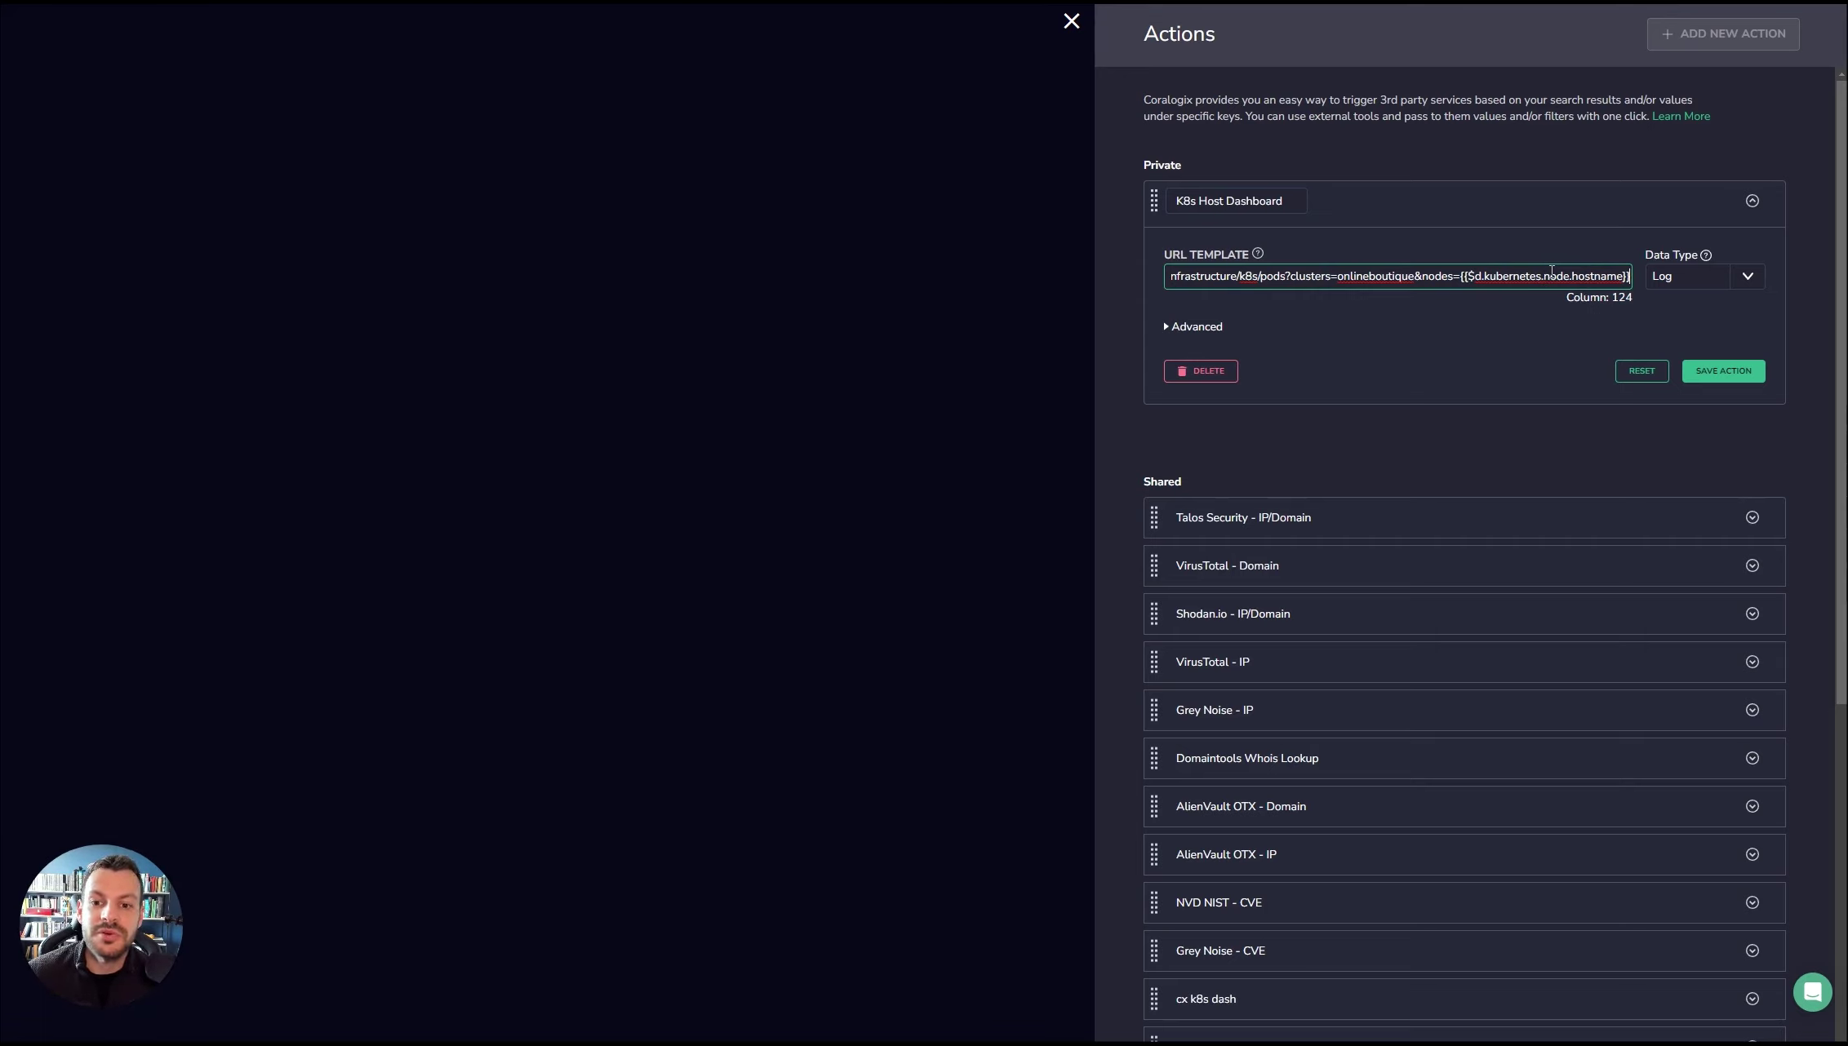
- Remove hostname from the URL template's nodes variable and reinsert the suggested $d.kubernetes.node.hostname key
{"action": "left_click", "coordinate": [1599, 279]}
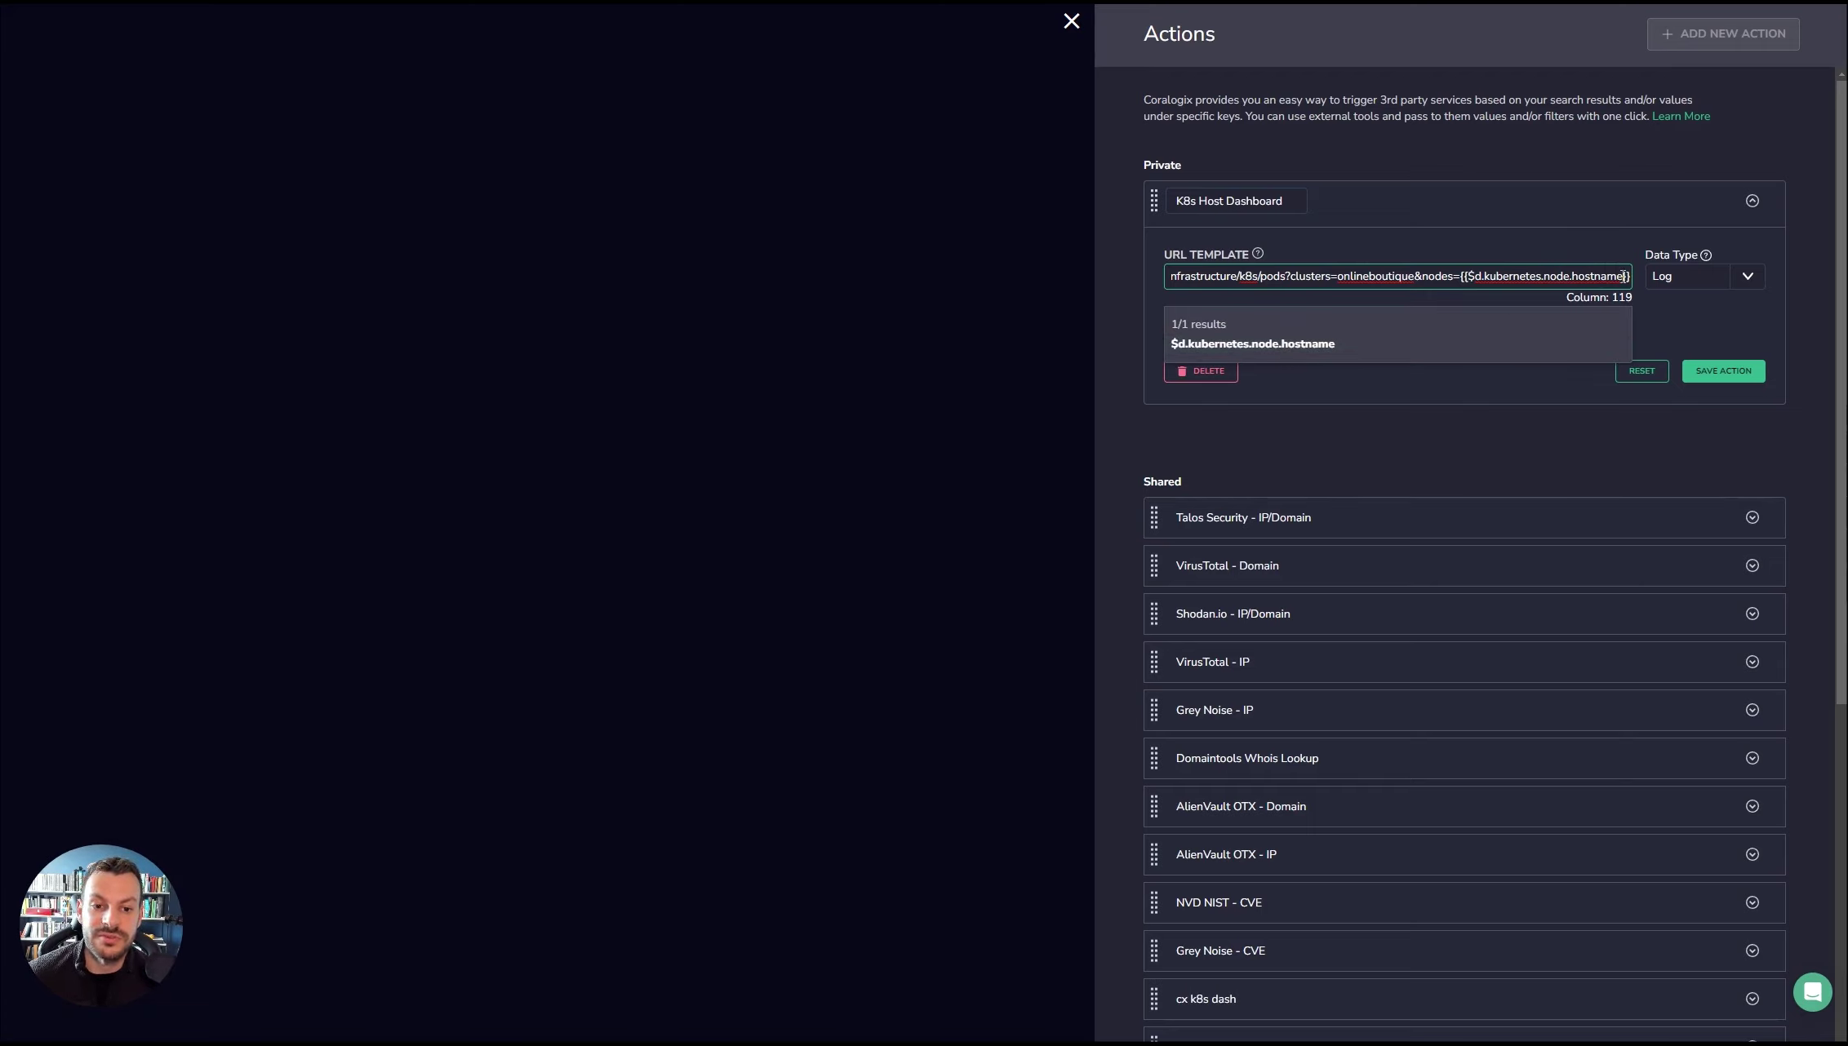
{"action": "left_click_drag", "start_coordinate": [1623, 277], "coordinate": [1569, 283]}
{"action": "key", "text": "BackSpace"}
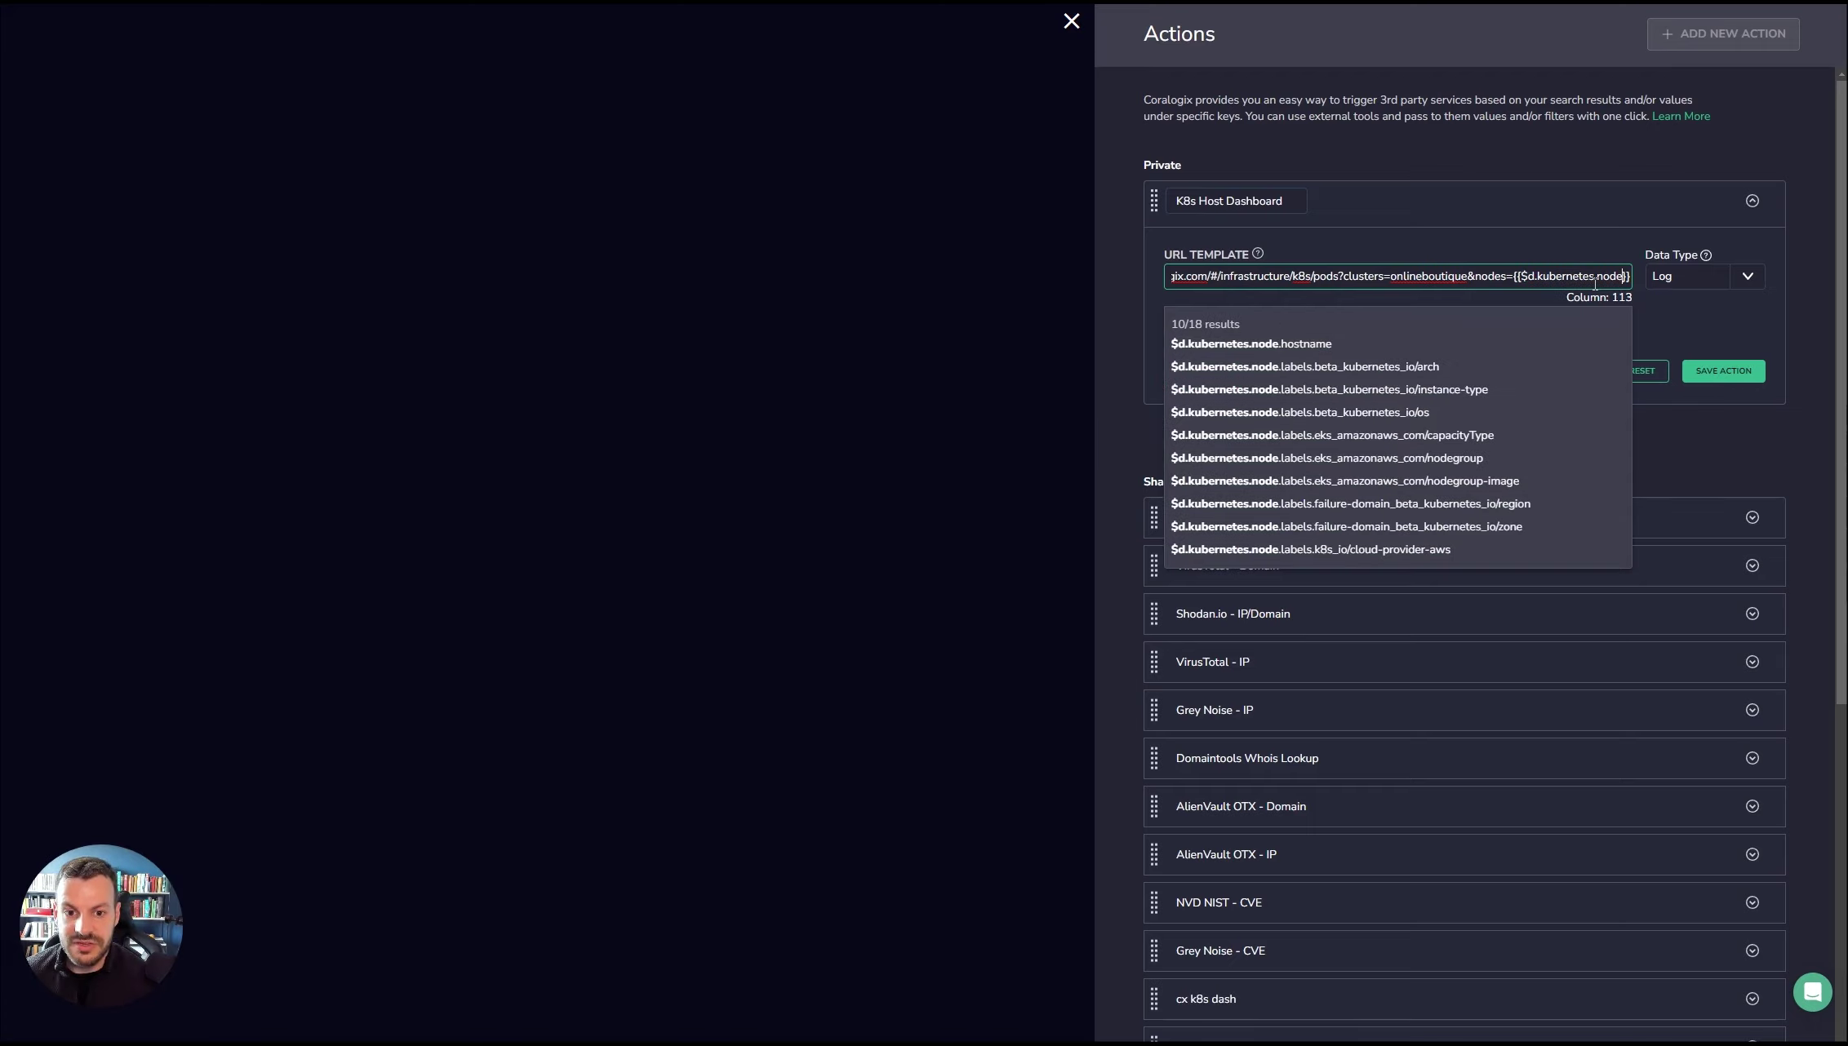
{"action": "left_click", "coordinate": [1300, 345]}
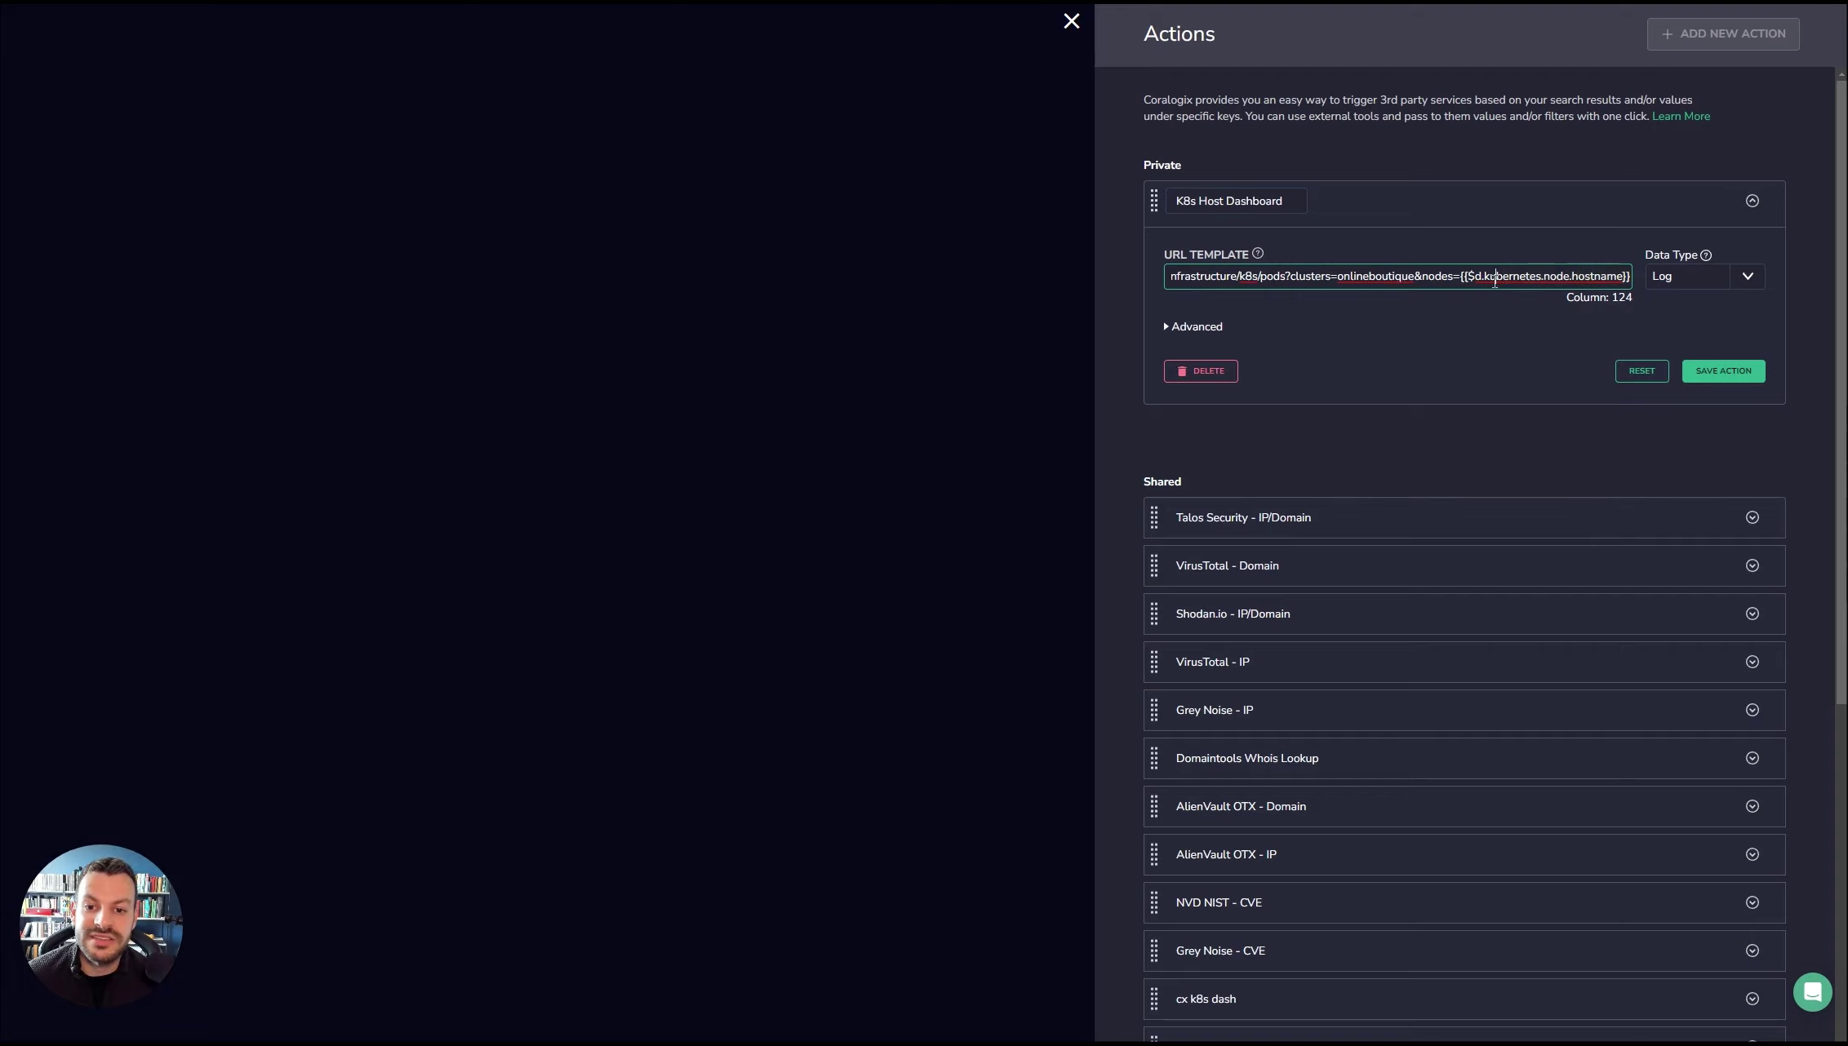
{"action": "left_click", "coordinate": [1495, 276]}
{"action": "left_click", "coordinate": [1459, 276]}
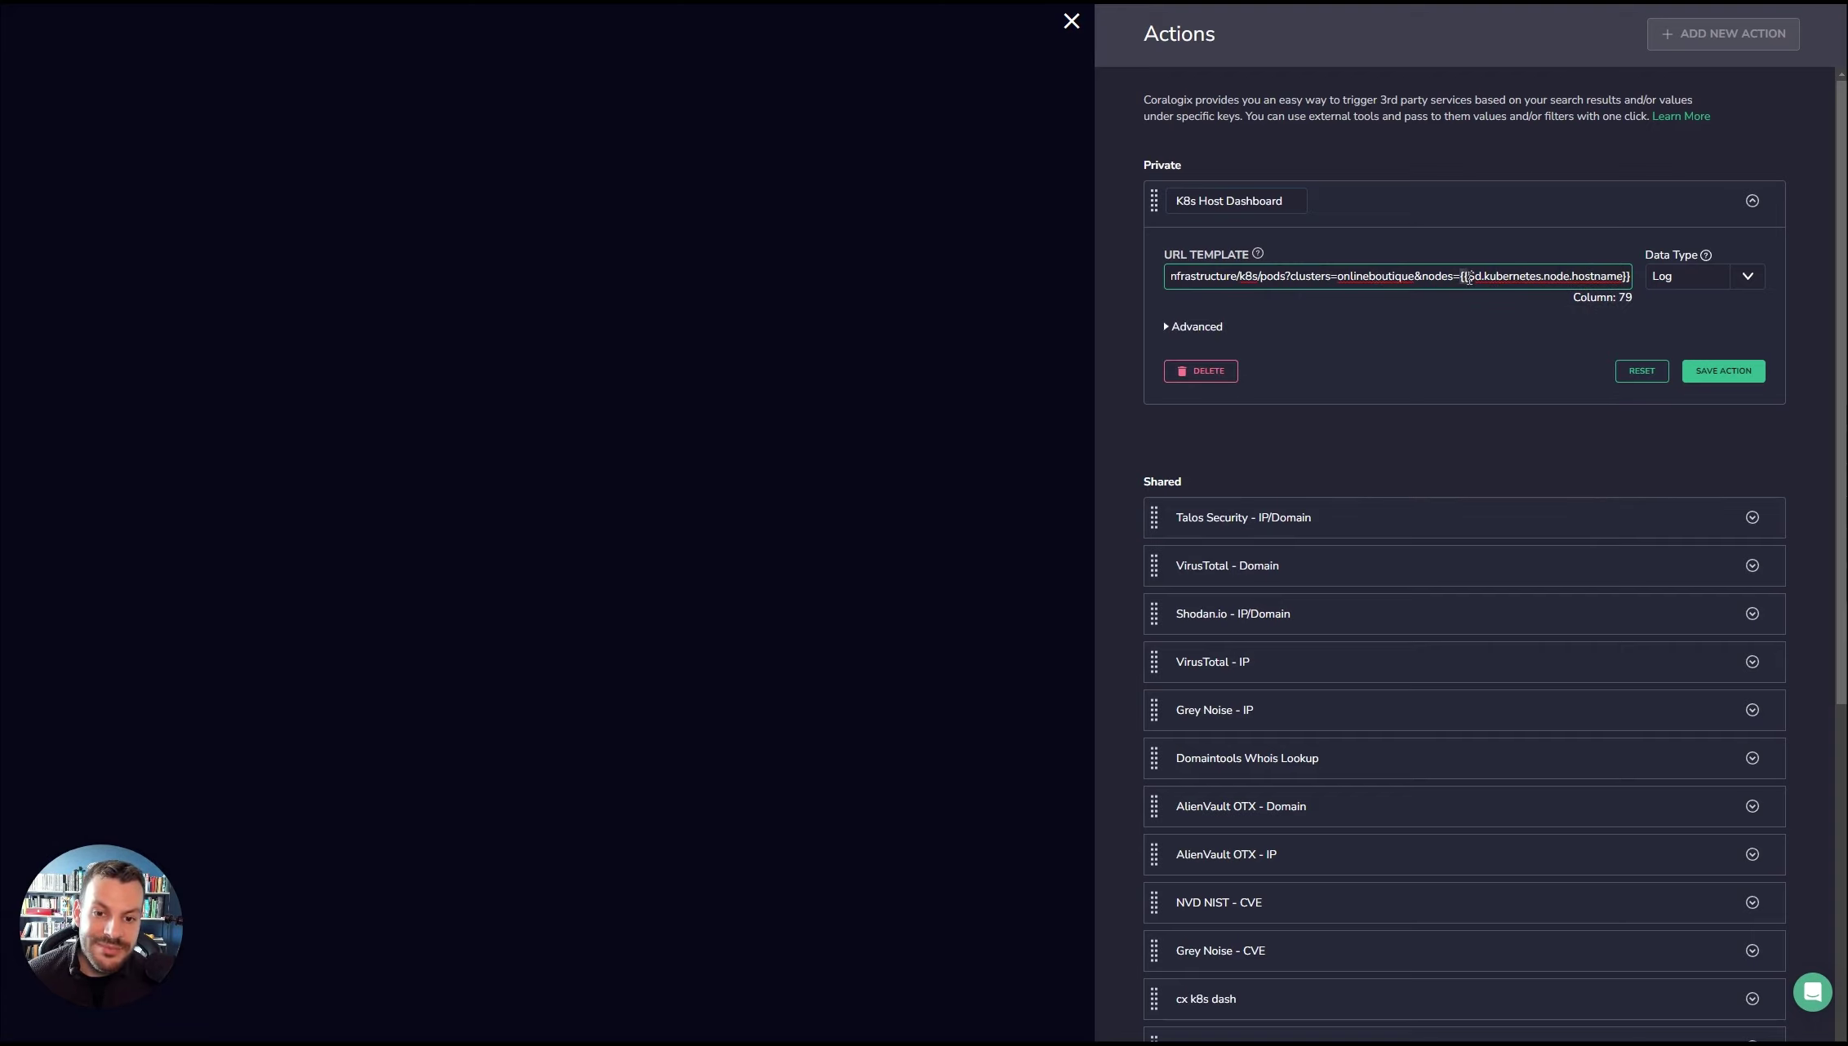
- Try adding another pair of opening braces before $d.kubernetes.node.hostname in the URL template's nodes parameter, and remove them again
{"action": "left_click", "coordinate": [1469, 277]}
{"action": "mouse_move", "coordinate": [1459, 277]}
{"action": "left_mouse_down"}
{"action": "mouse_move", "coordinate": [1526, 278]}
{"action": "mouse_move", "coordinate": [1460, 277]}
{"action": "left_mouse_up"}
{"action": "type", "text": "{{"}
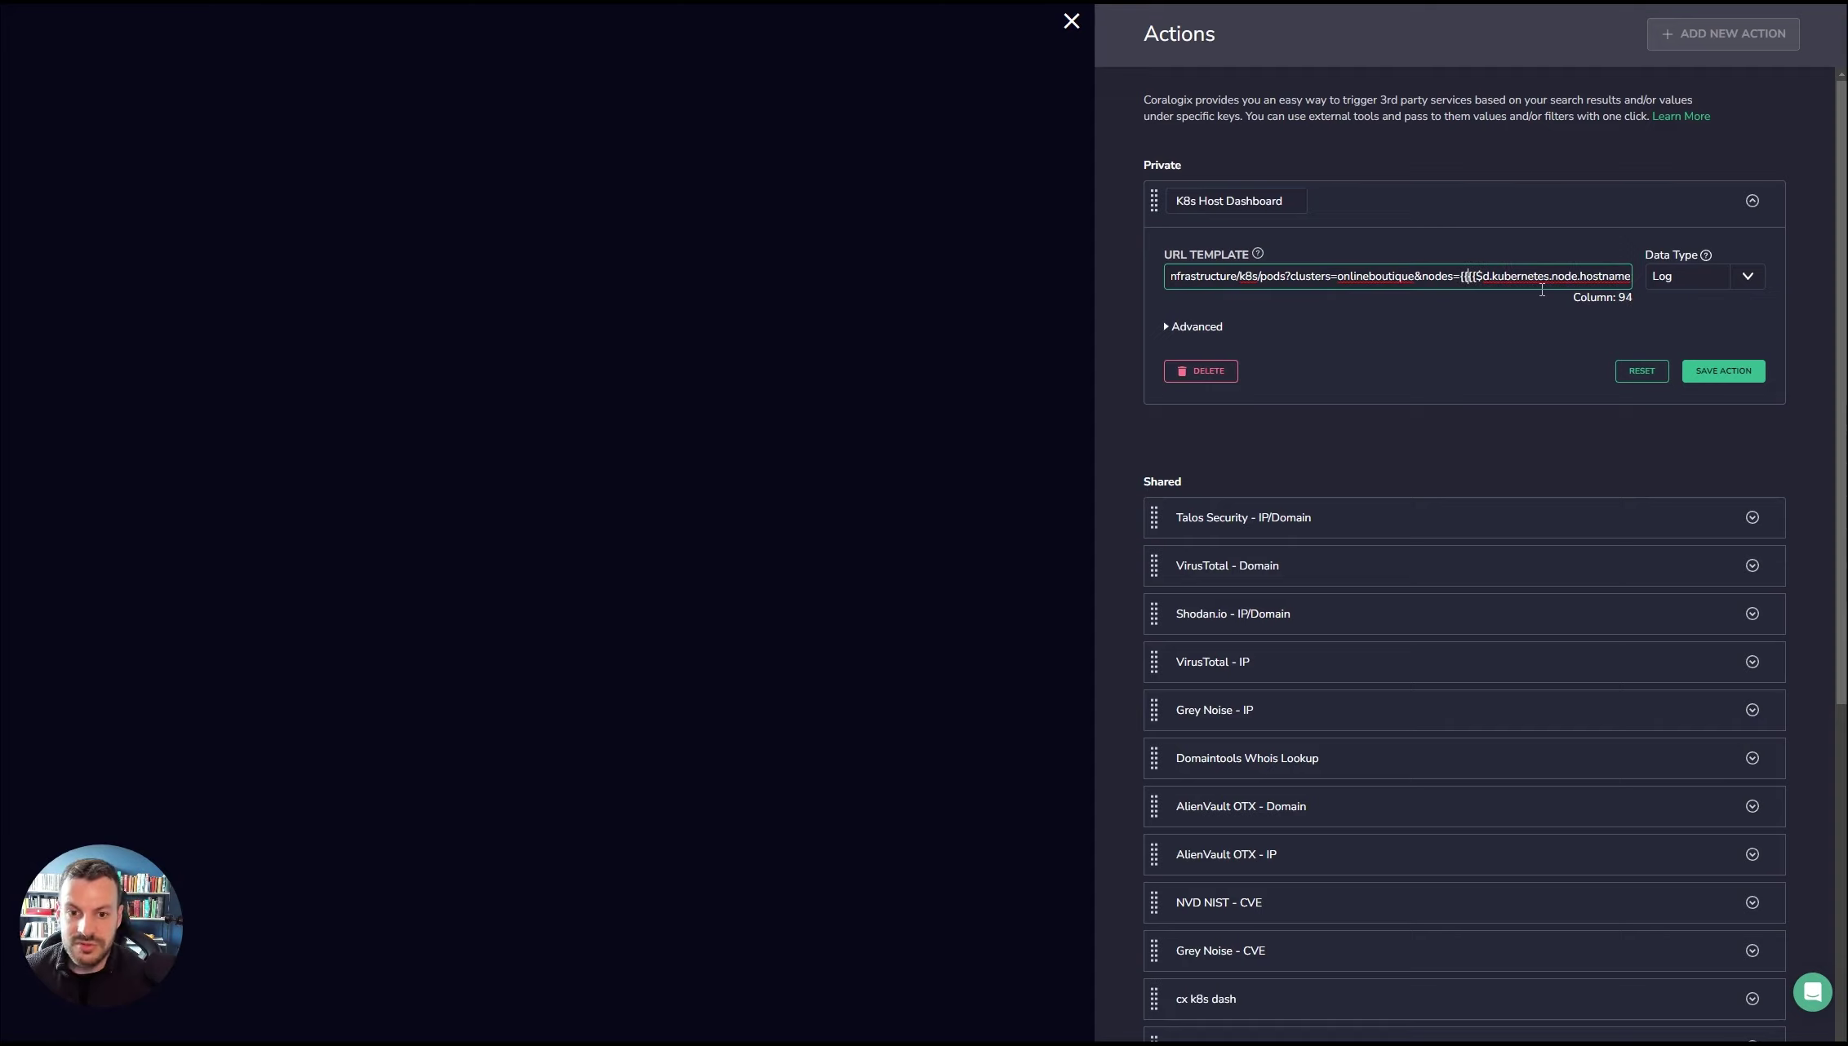
{"action": "key", "text": "BackSpace"}
{"action": "key", "text": "BackSpace"}
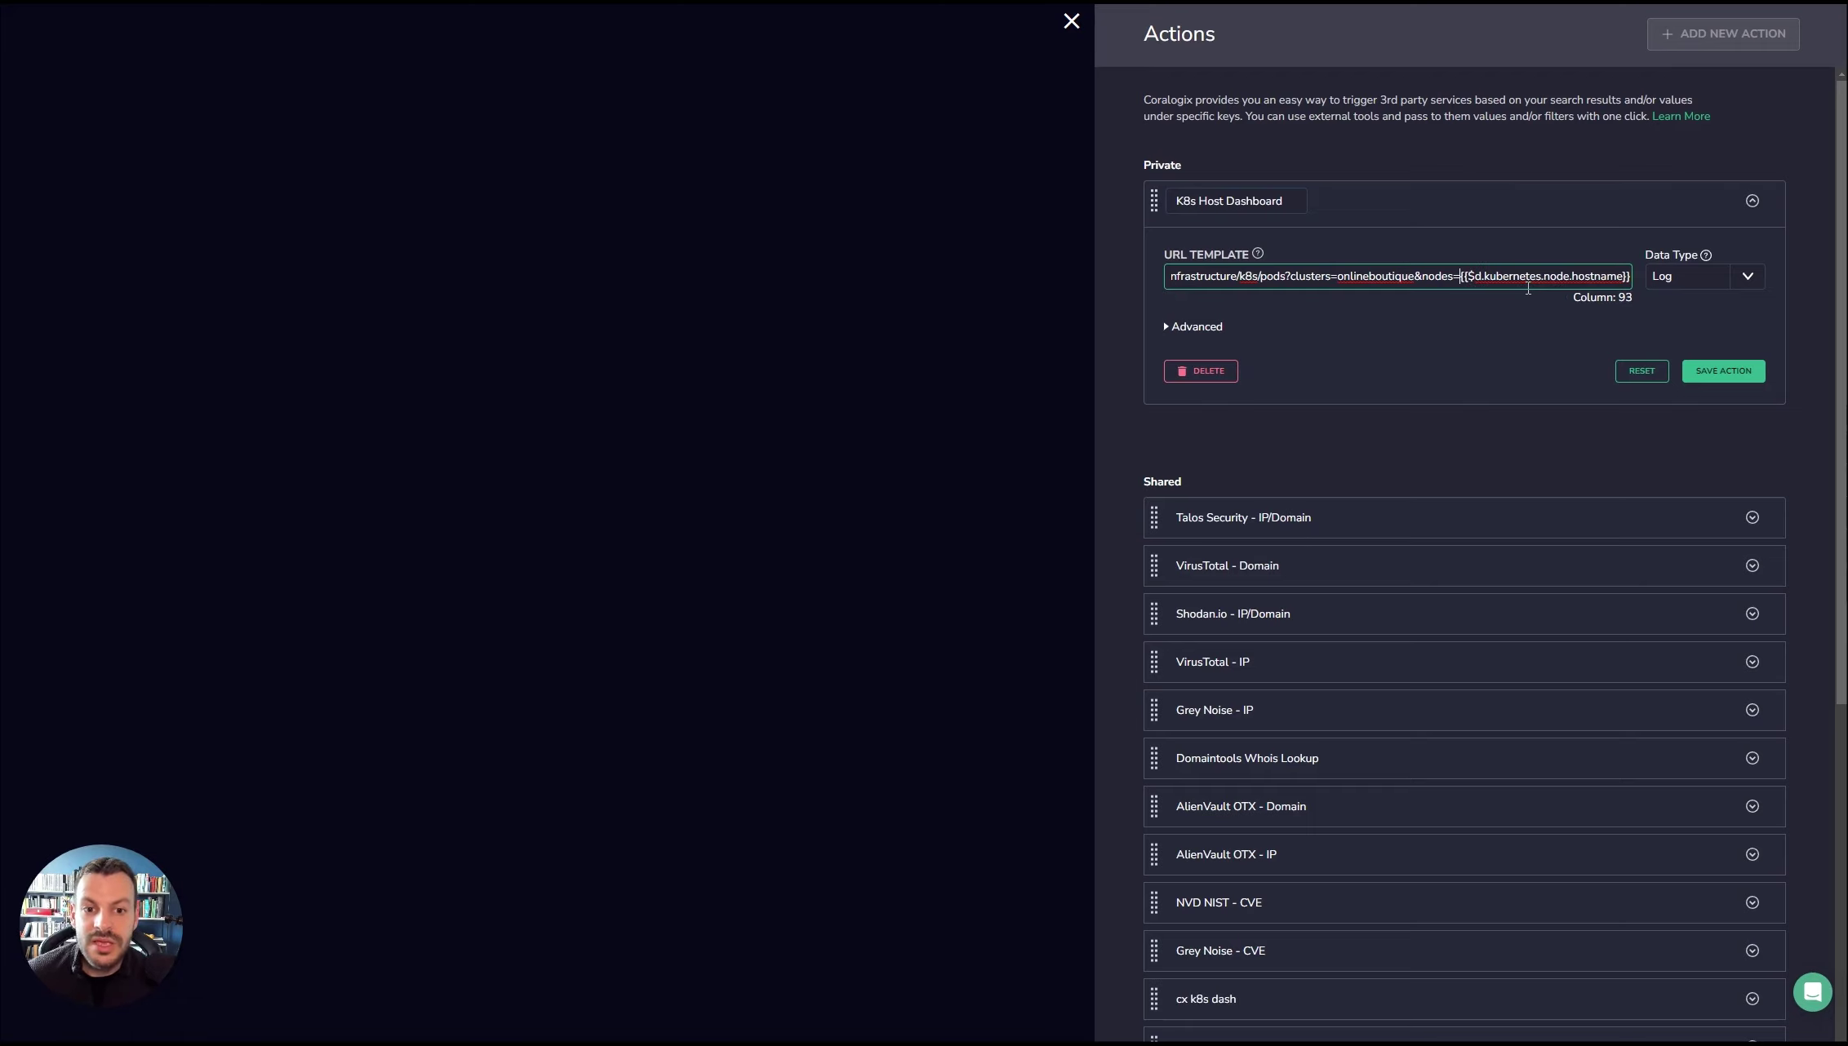
{"action": "left_click", "coordinate": [1774, 277]}
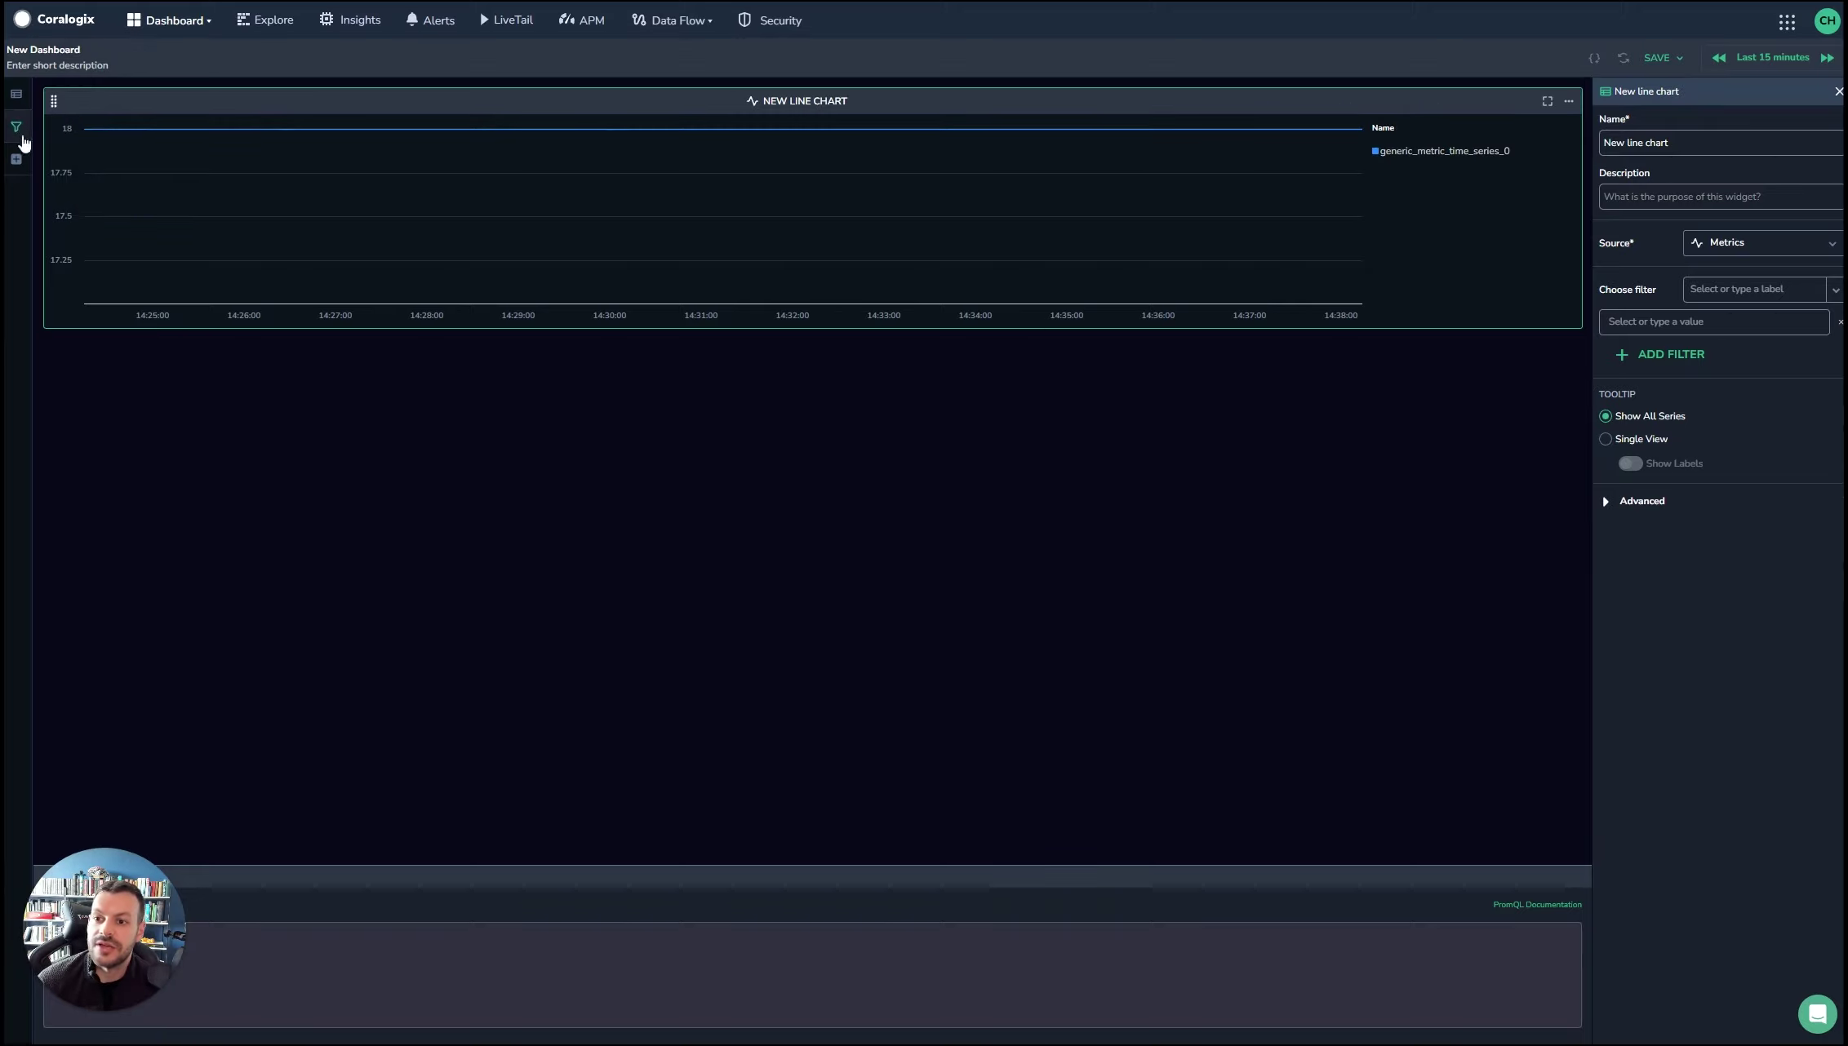
- Check the new line chart's source options, keeping Metrics, and look through the labels available for its filter
{"action": "left_click", "coordinate": [1748, 247]}
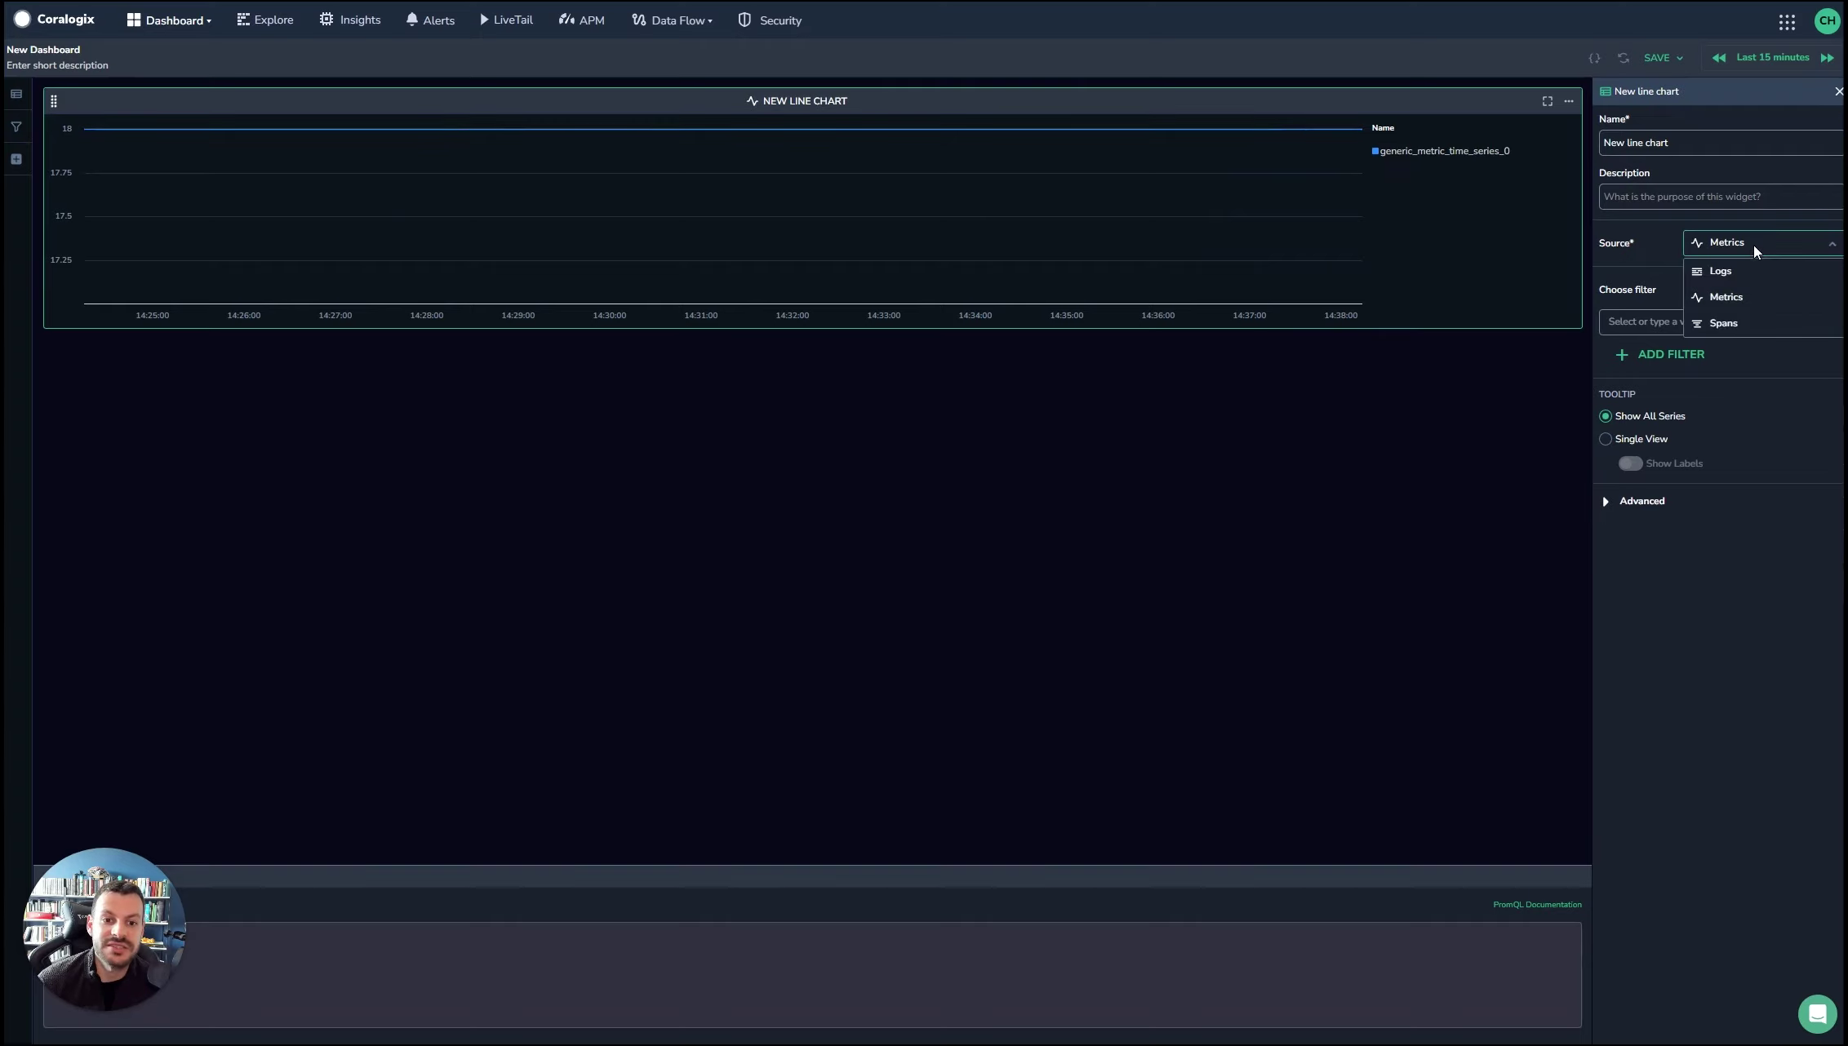
{"action": "left_click", "coordinate": [1748, 303]}
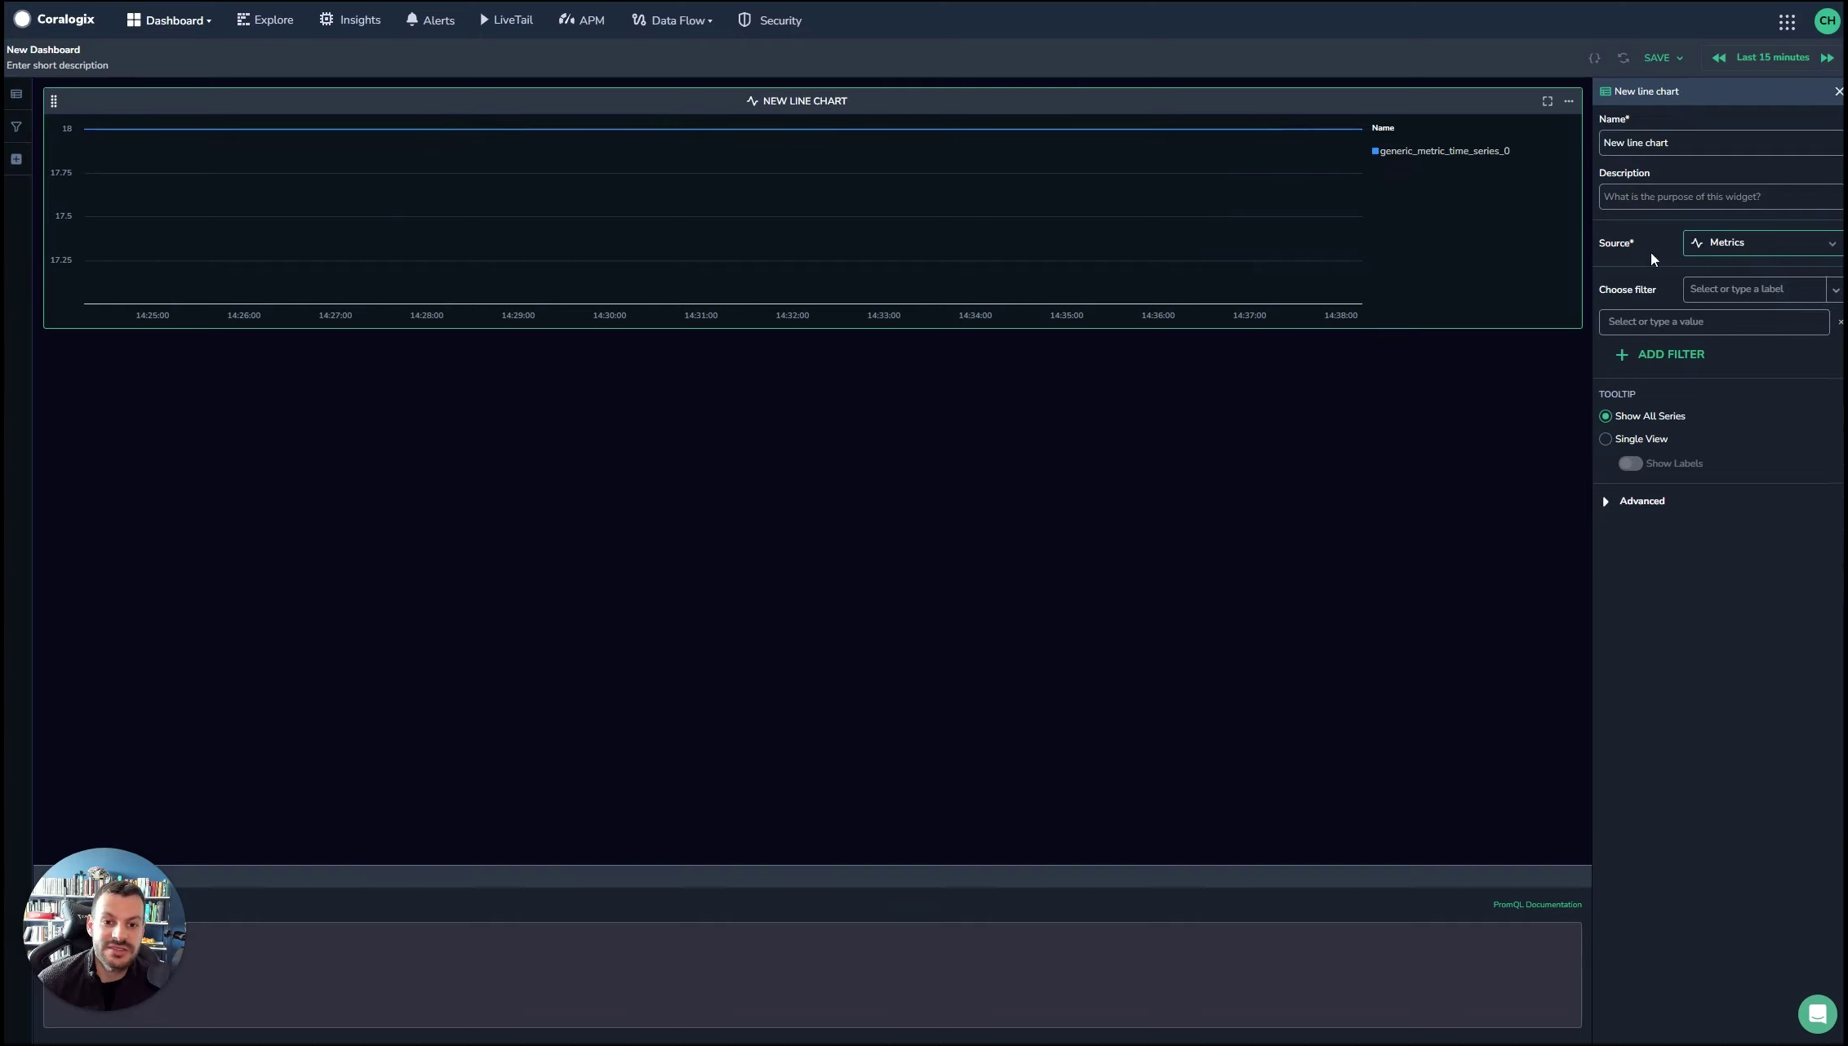
{"action": "left_click", "coordinate": [1763, 288]}
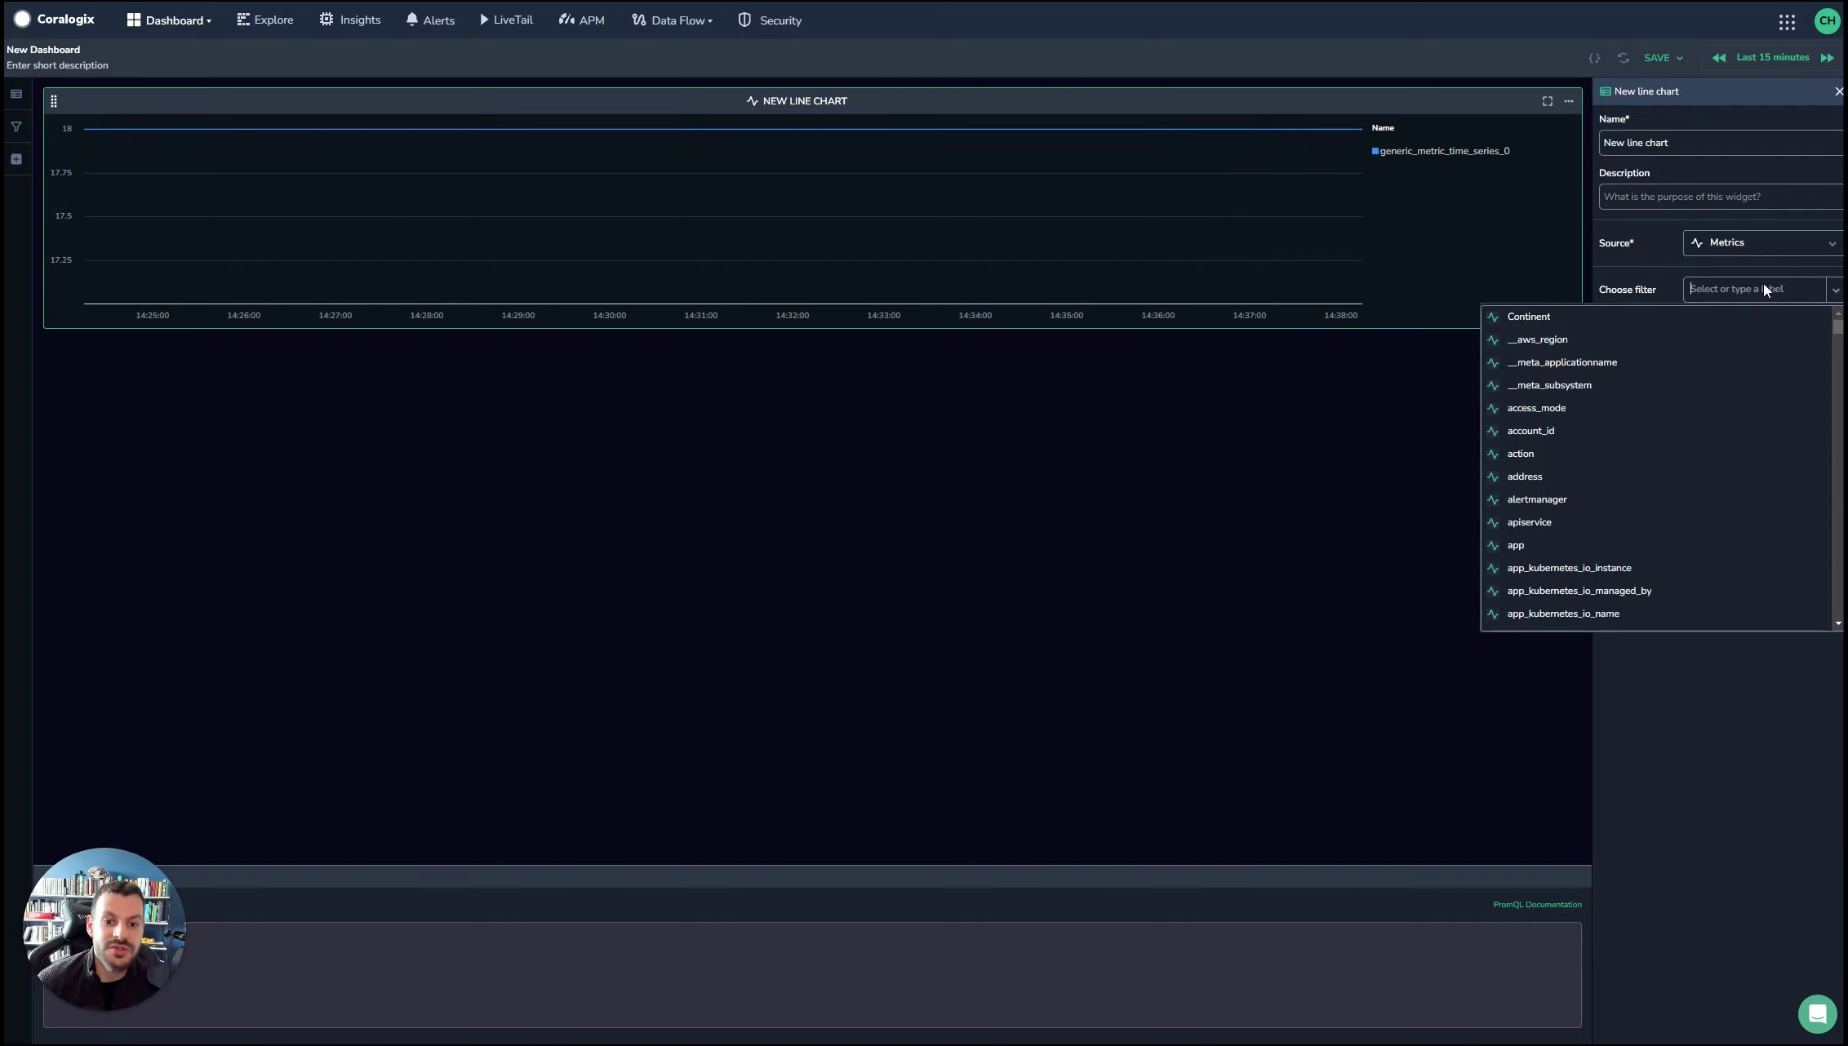
{"action": "scroll", "coordinate": [1840, 353], "scroll_direction": "down", "scroll_amount": 5}
{"action": "scroll", "coordinate": [1799, 420], "scroll_direction": "up", "scroll_amount": 10}
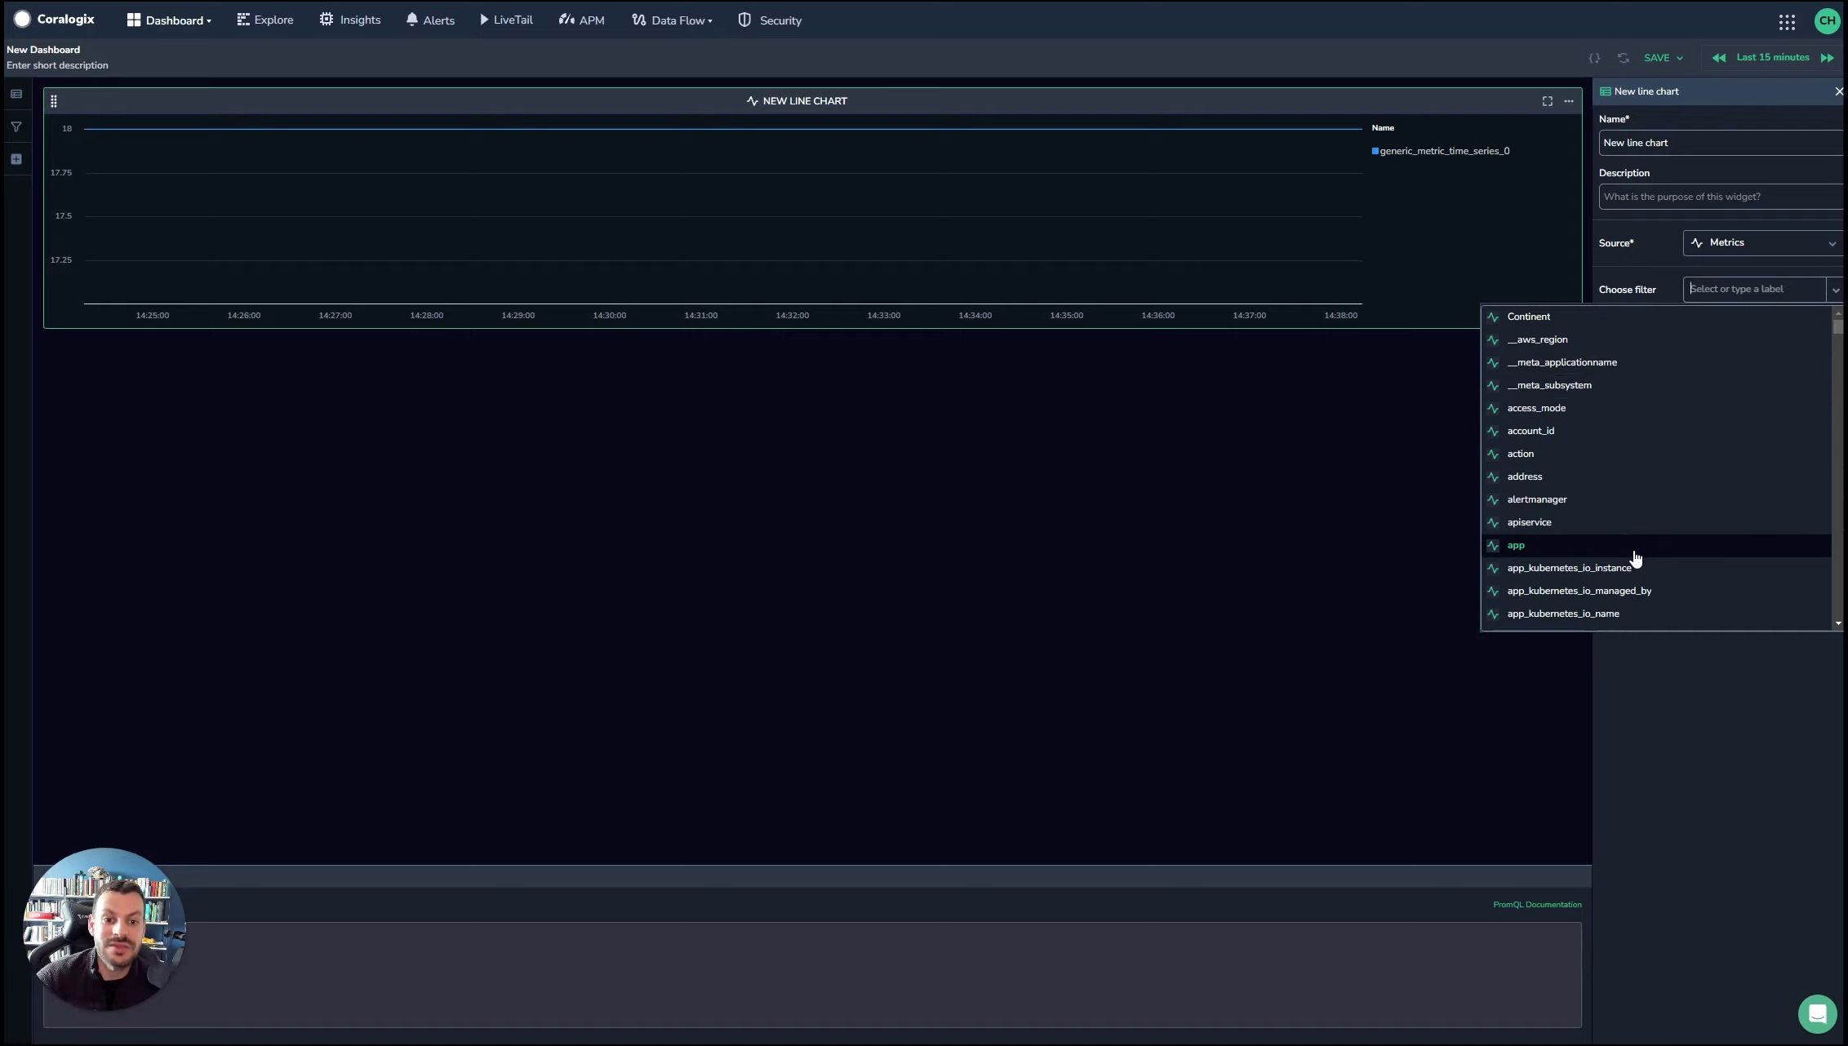
{"action": "scroll", "coordinate": [1637, 555], "scroll_direction": "down", "scroll_amount": 5}
{"action": "left_click", "coordinate": [1677, 723]}
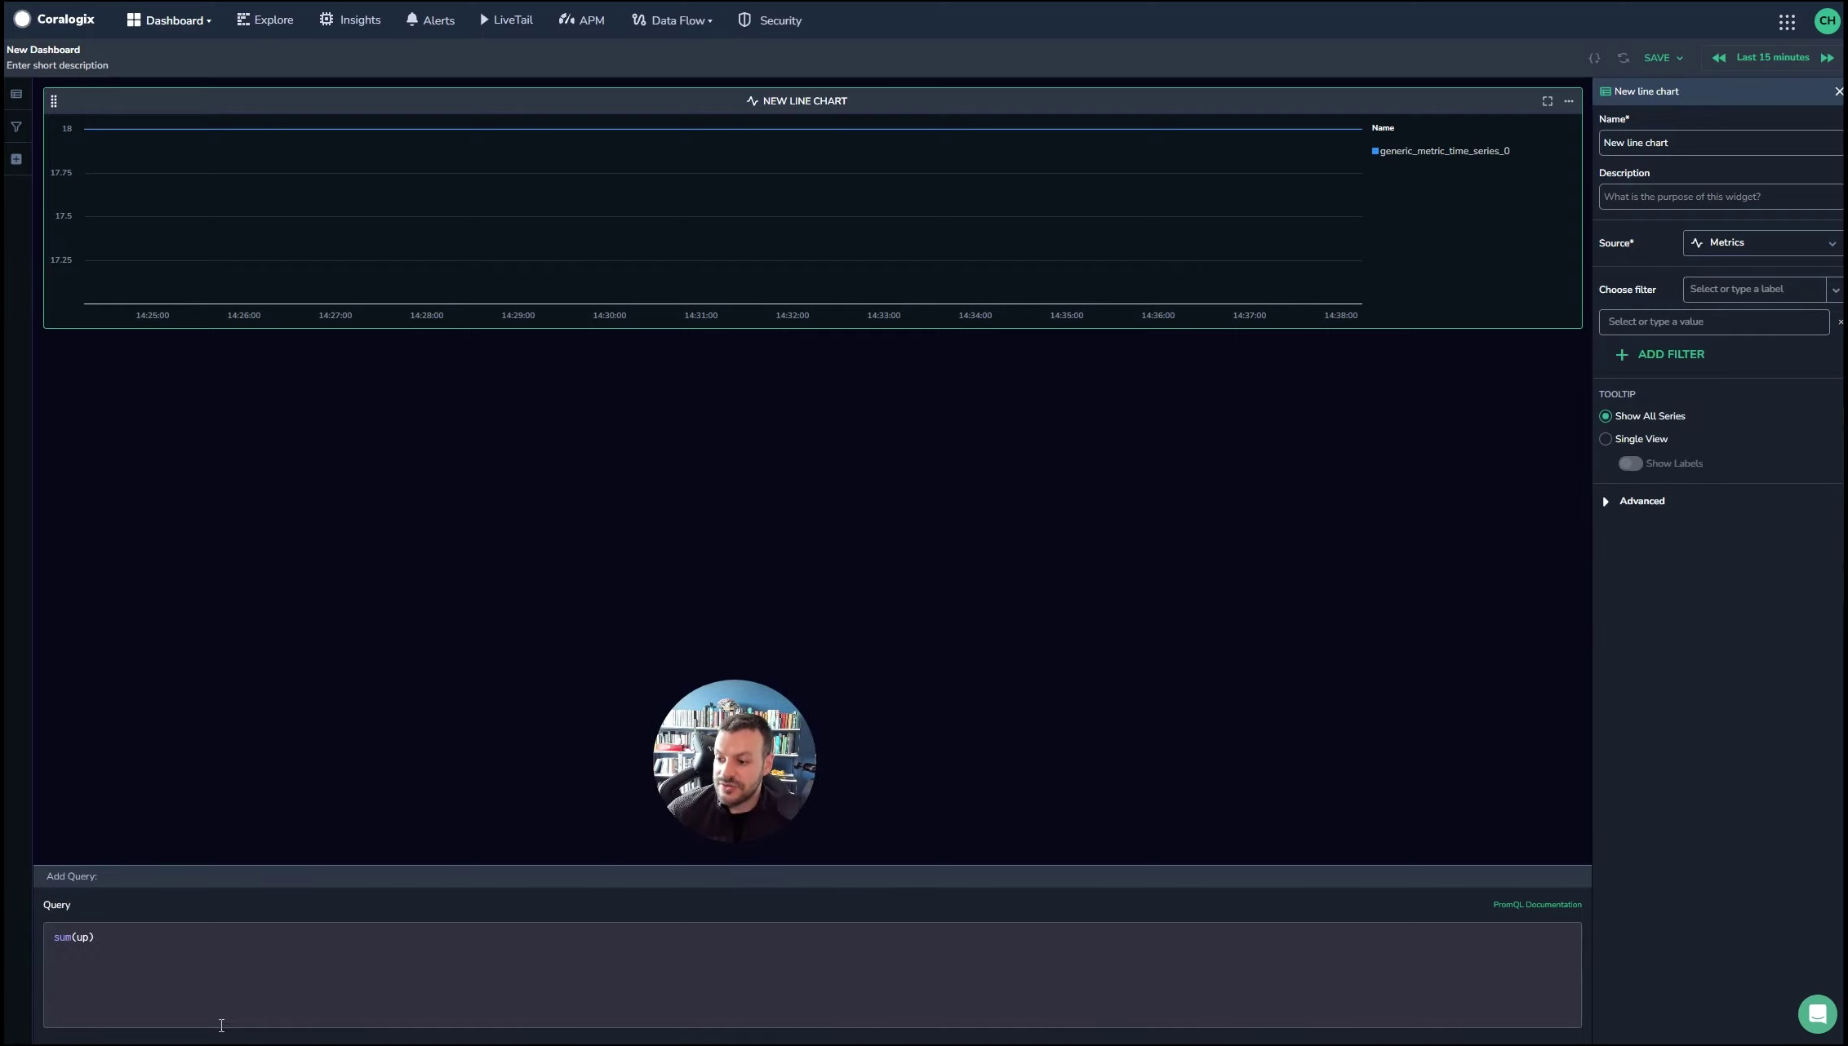
- Replace the line chart's PromQL query with load_time to bring up matching metric suggestions
{"action": "left_click", "coordinate": [239, 968]}
{"action": "key", "text": "ctrl+a"}
{"action": "key", "text": "BackSpace"}
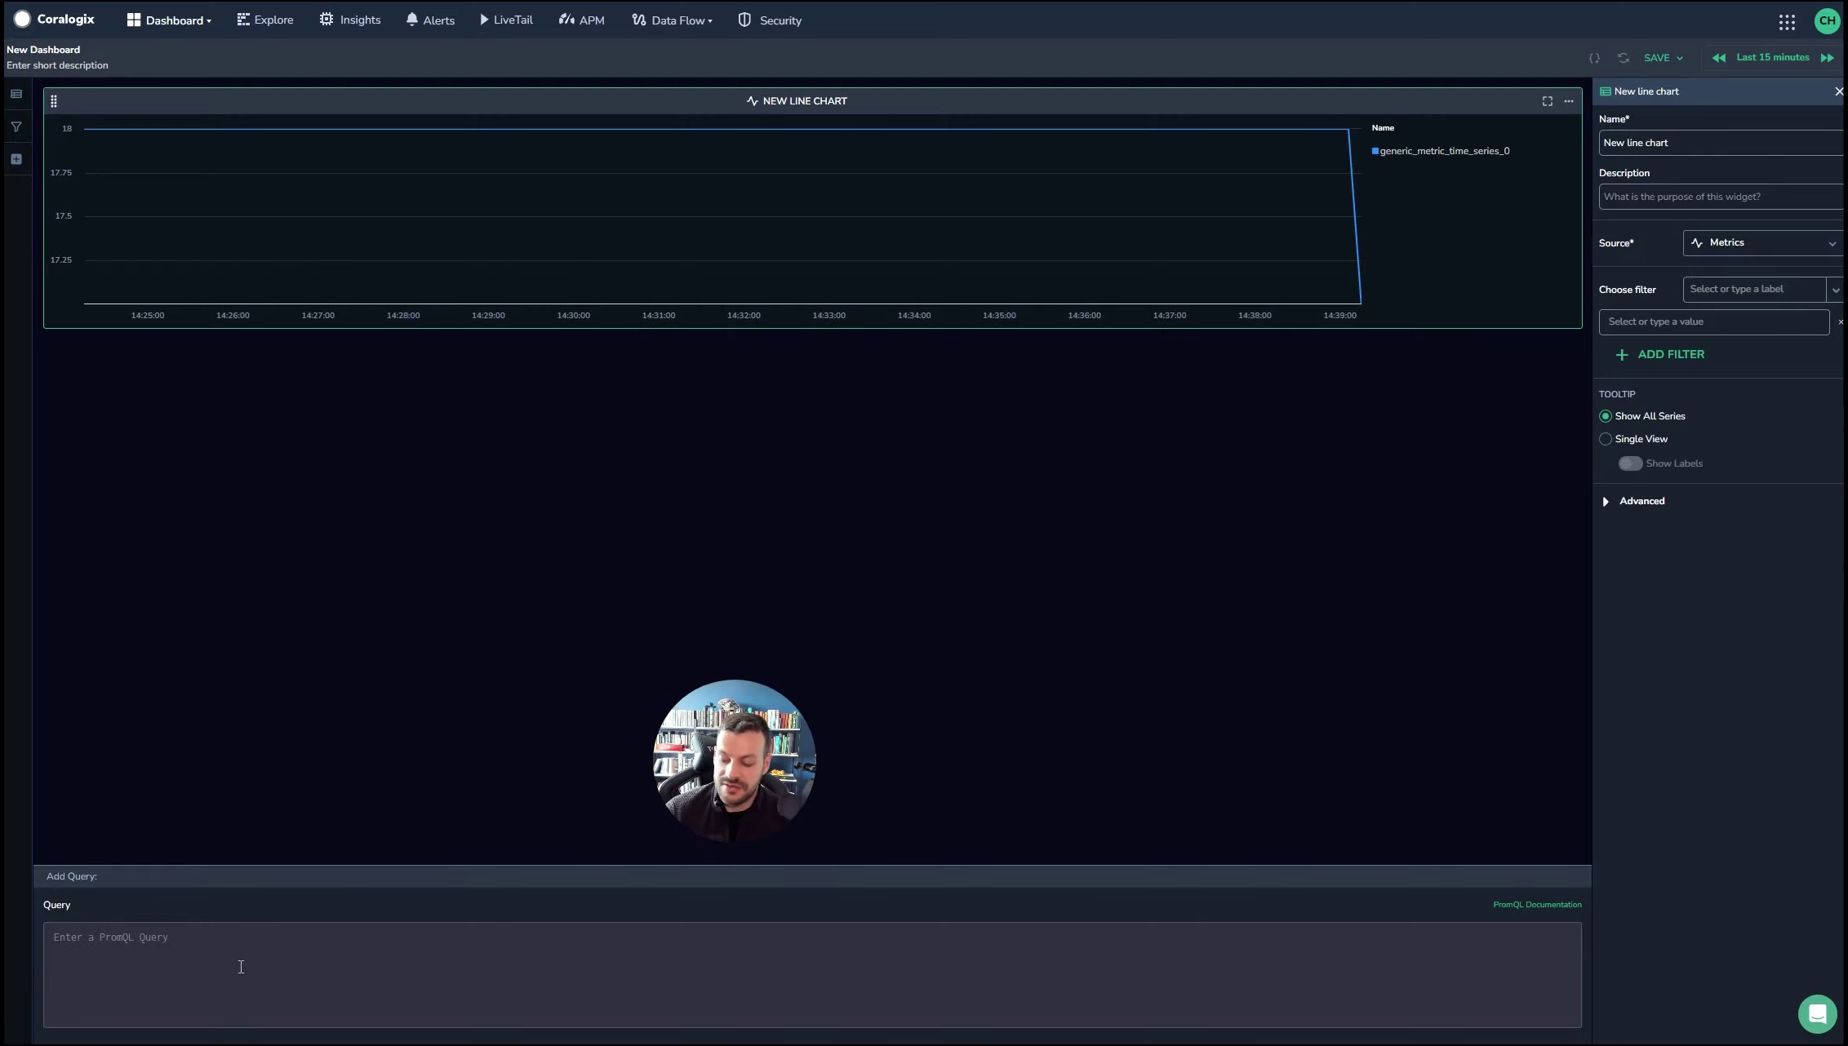
{"action": "type", "text": "l"}
{"action": "type", "text": "atency"}
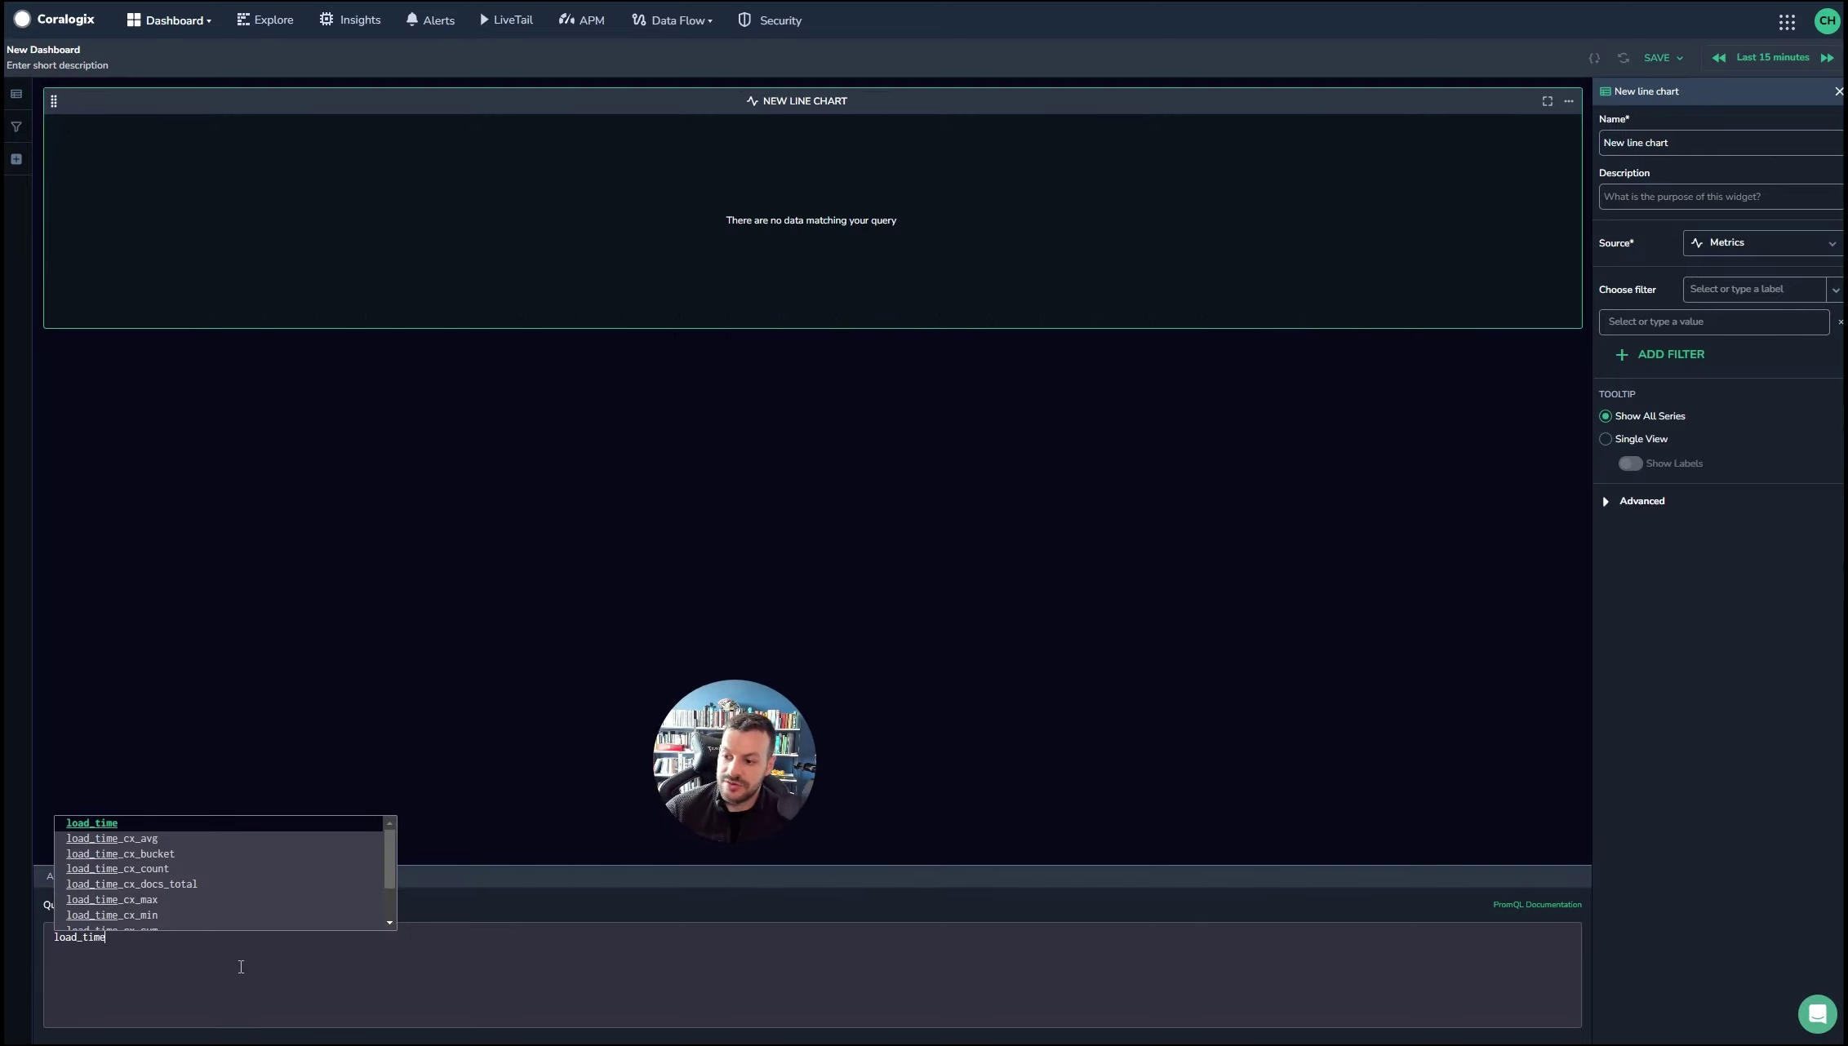
- Look up metric suggestions for product in the line chart's query and clear the query
{"action": "key", "text": "ctrl+a"}
{"action": "key", "text": "BackSpace"}
{"action": "type", "text": "product"}
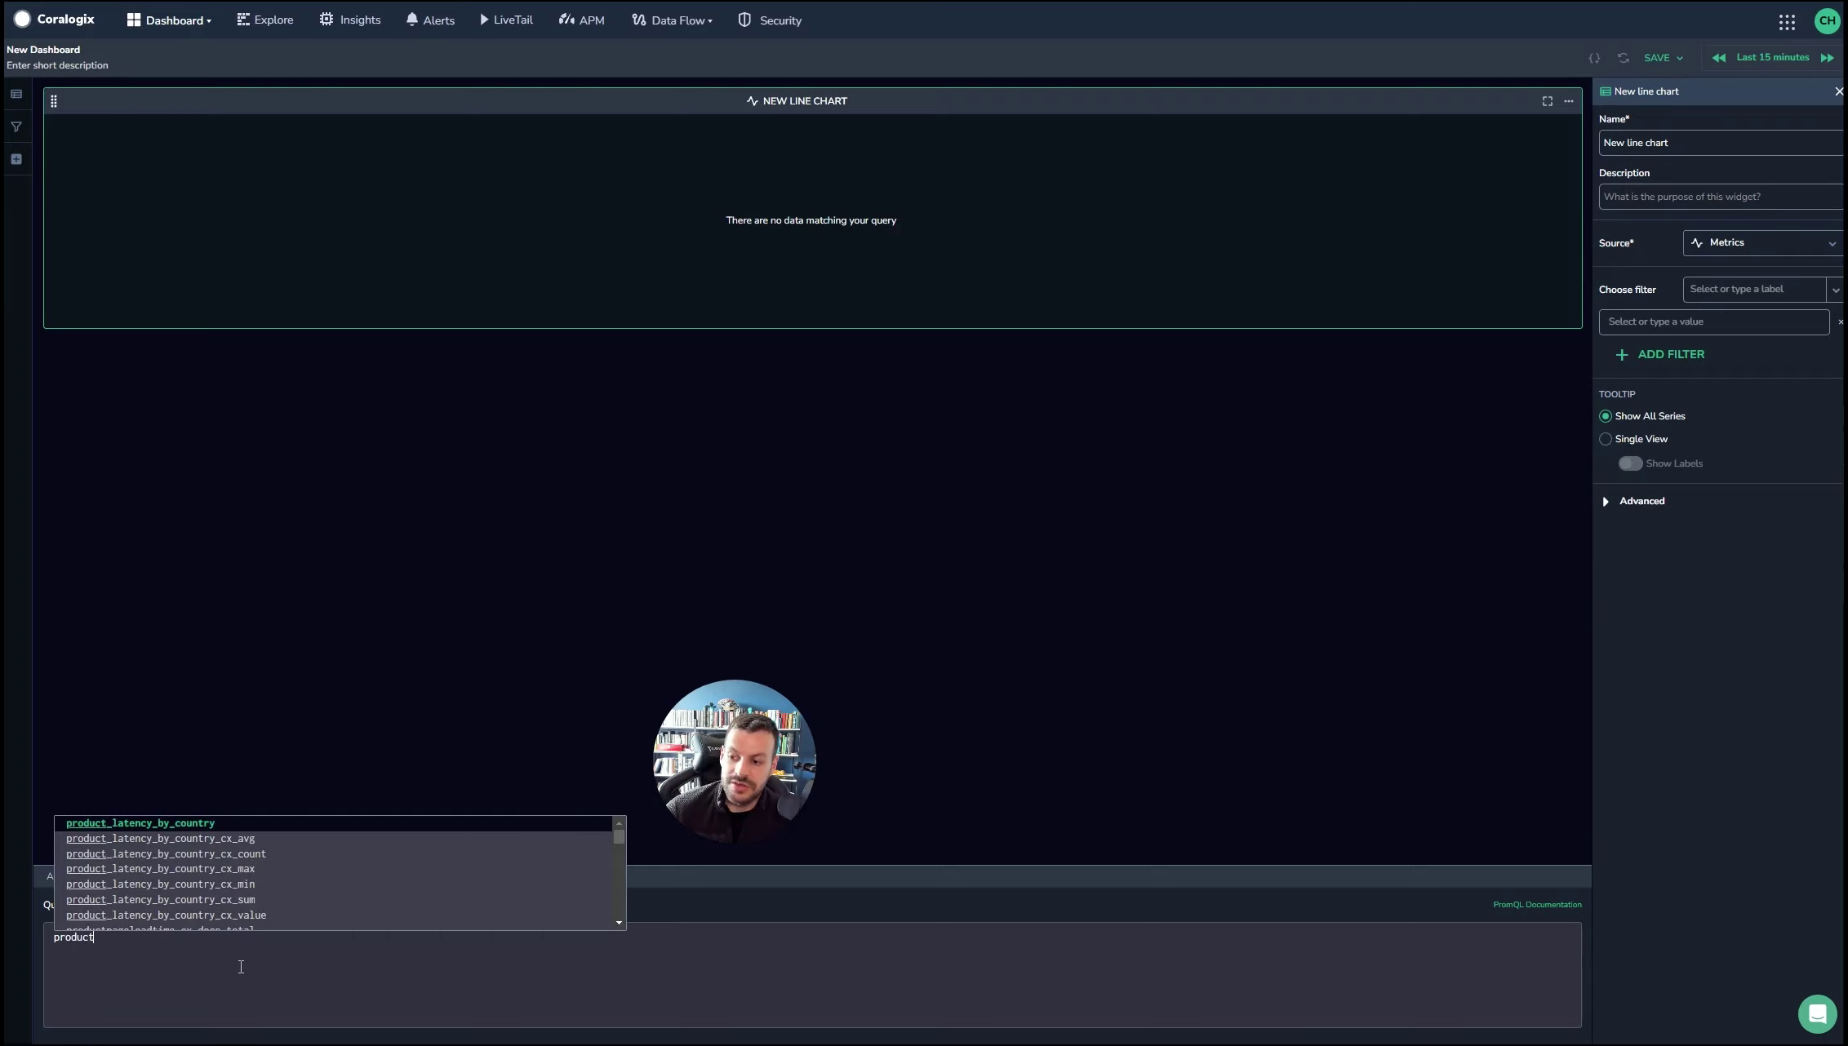
{"action": "key", "text": "ctrl+a"}
{"action": "key", "text": "BackSpace"}
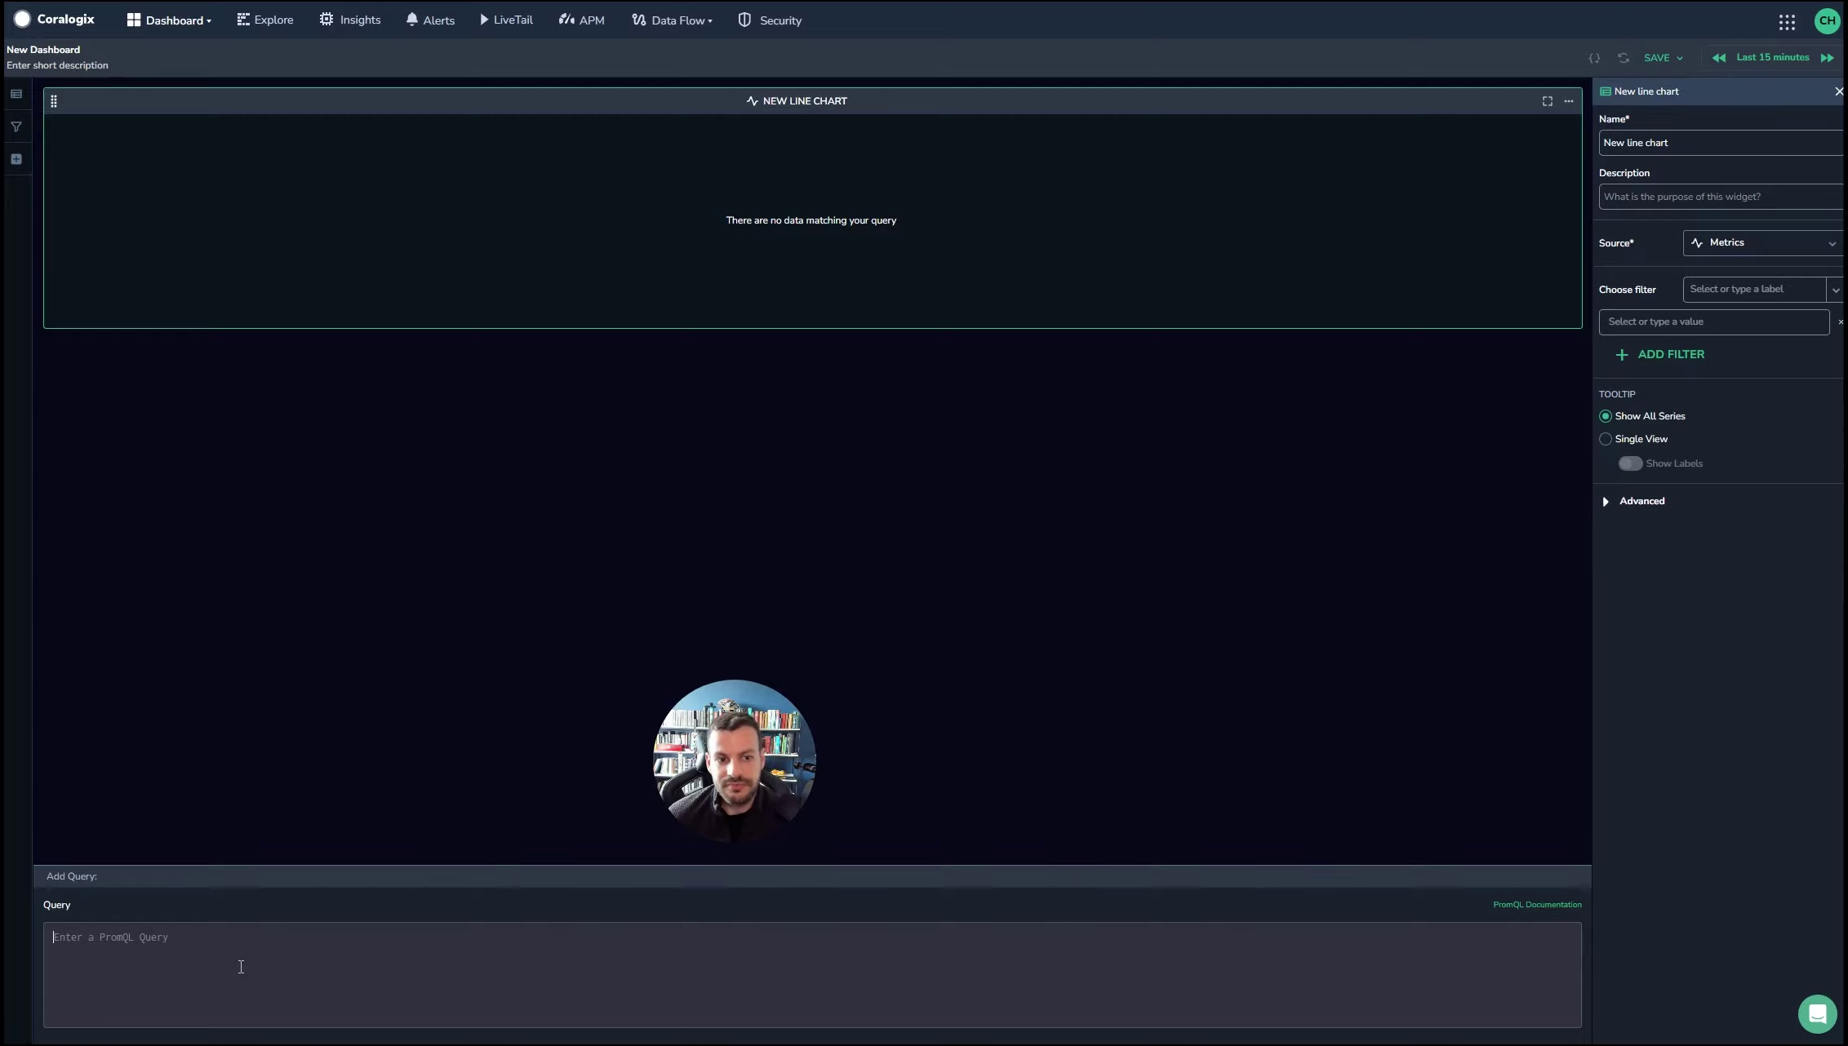
- Show the Events2Metric retention notice snip, move it off screen, and open Setup Archive, discarding the dashboard changes
{"action": "mouse_move", "coordinate": [1847, 134]}
{"action": "left_mouse_down"}
{"action": "mouse_move", "coordinate": [1403, 122]}
{"action": "mouse_move", "coordinate": [786, 61]}
{"action": "left_mouse_up"}
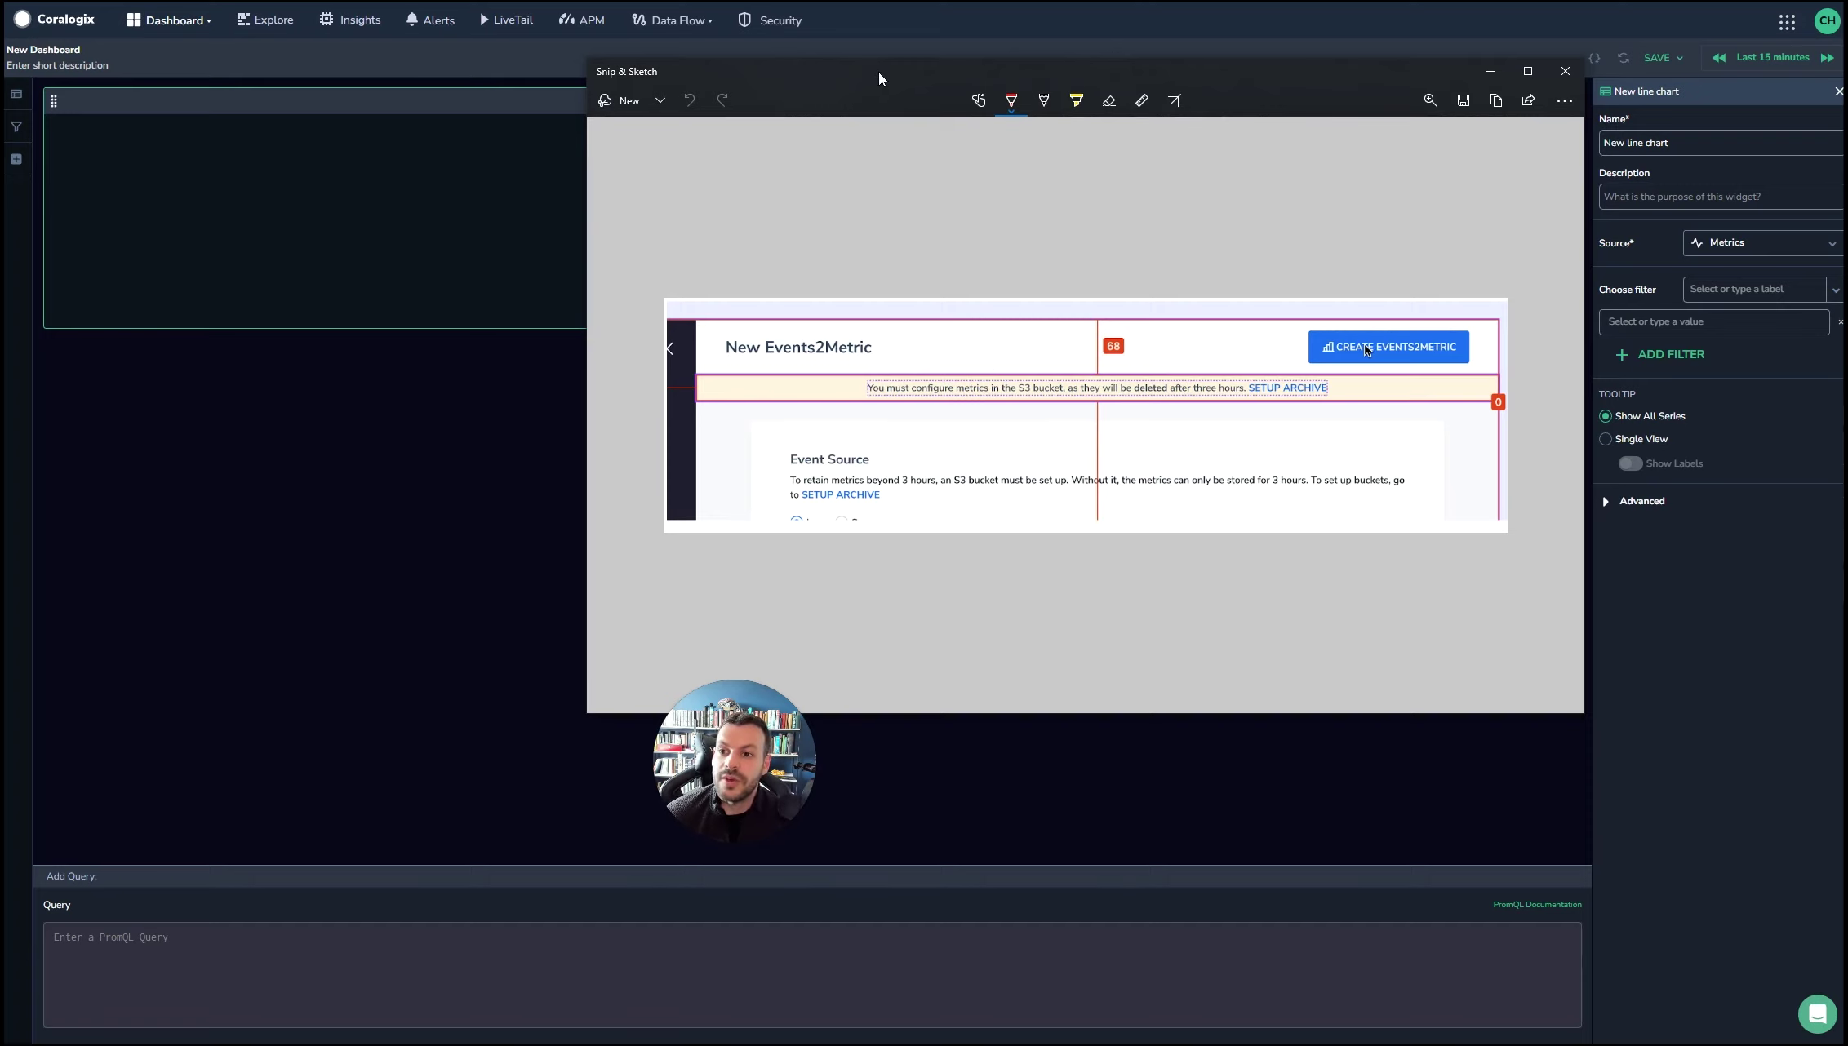
{"action": "left_click_drag", "start_coordinate": [879, 73], "coordinate": [1846, 108]}
{"action": "mouse_move", "coordinate": [692, 24]}
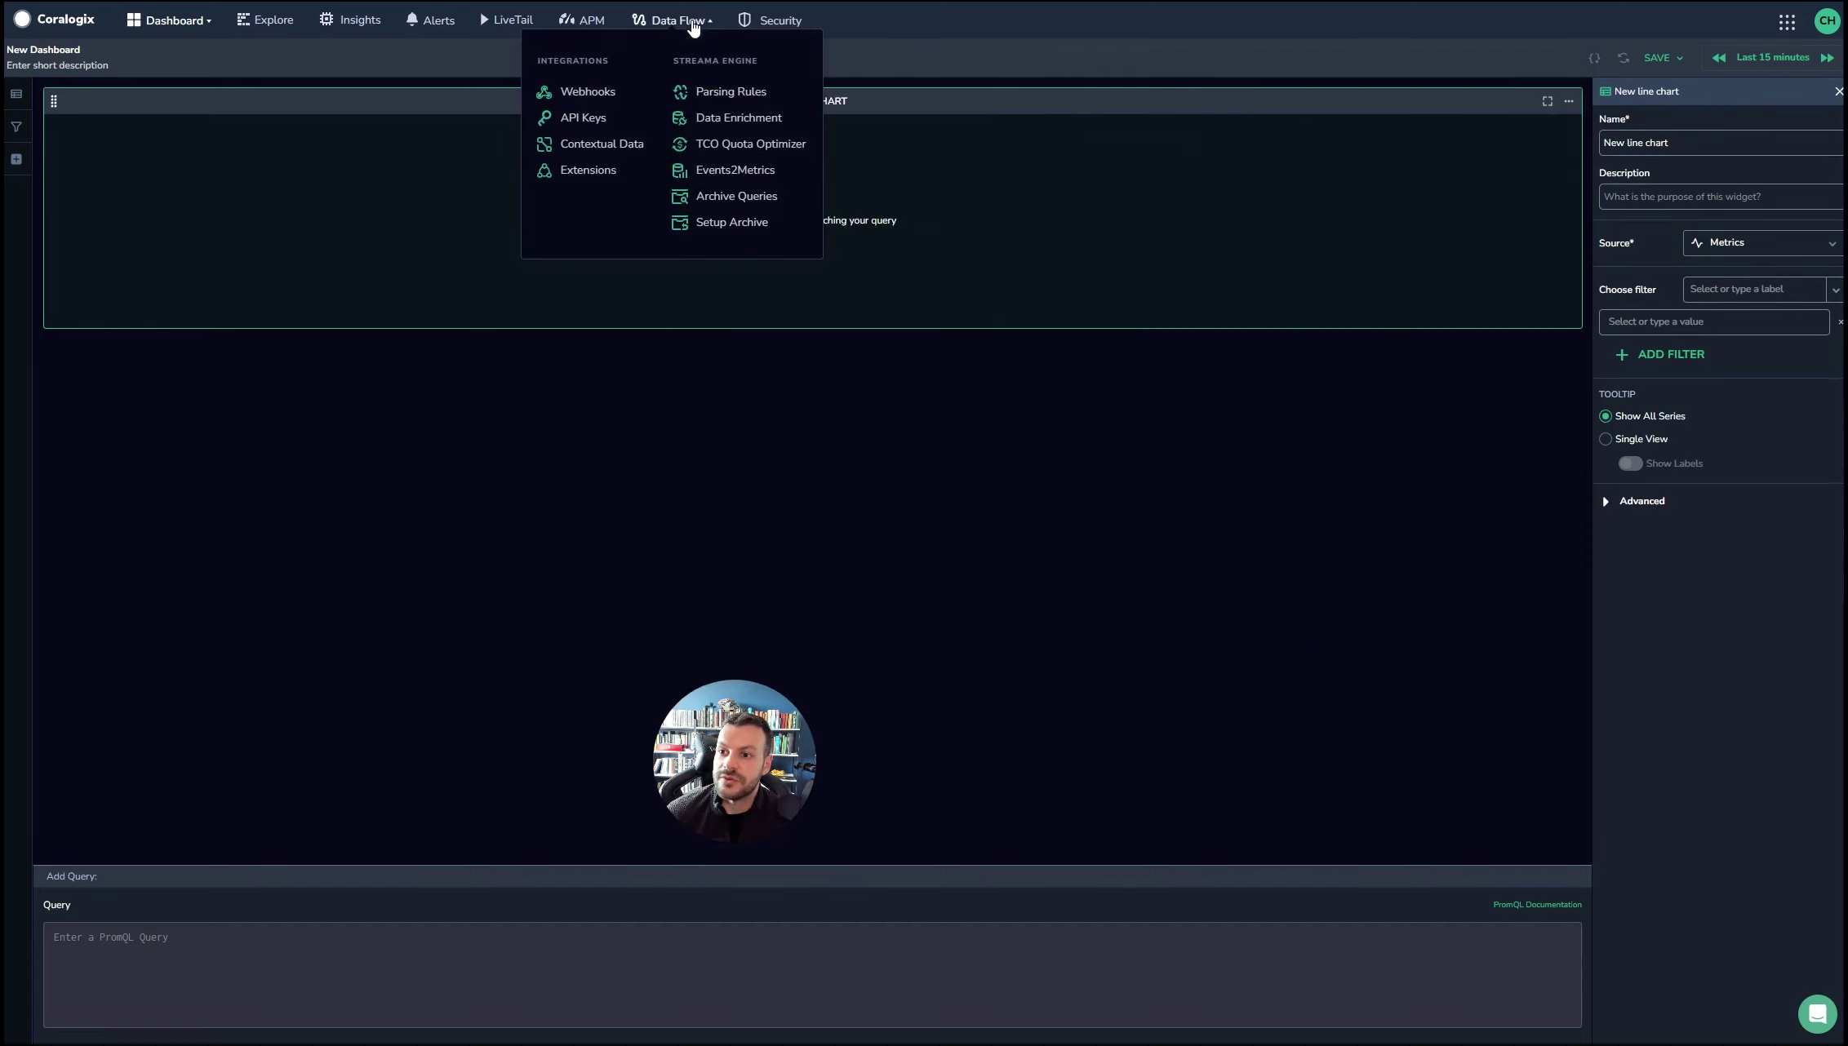
{"action": "left_click", "coordinate": [732, 232]}
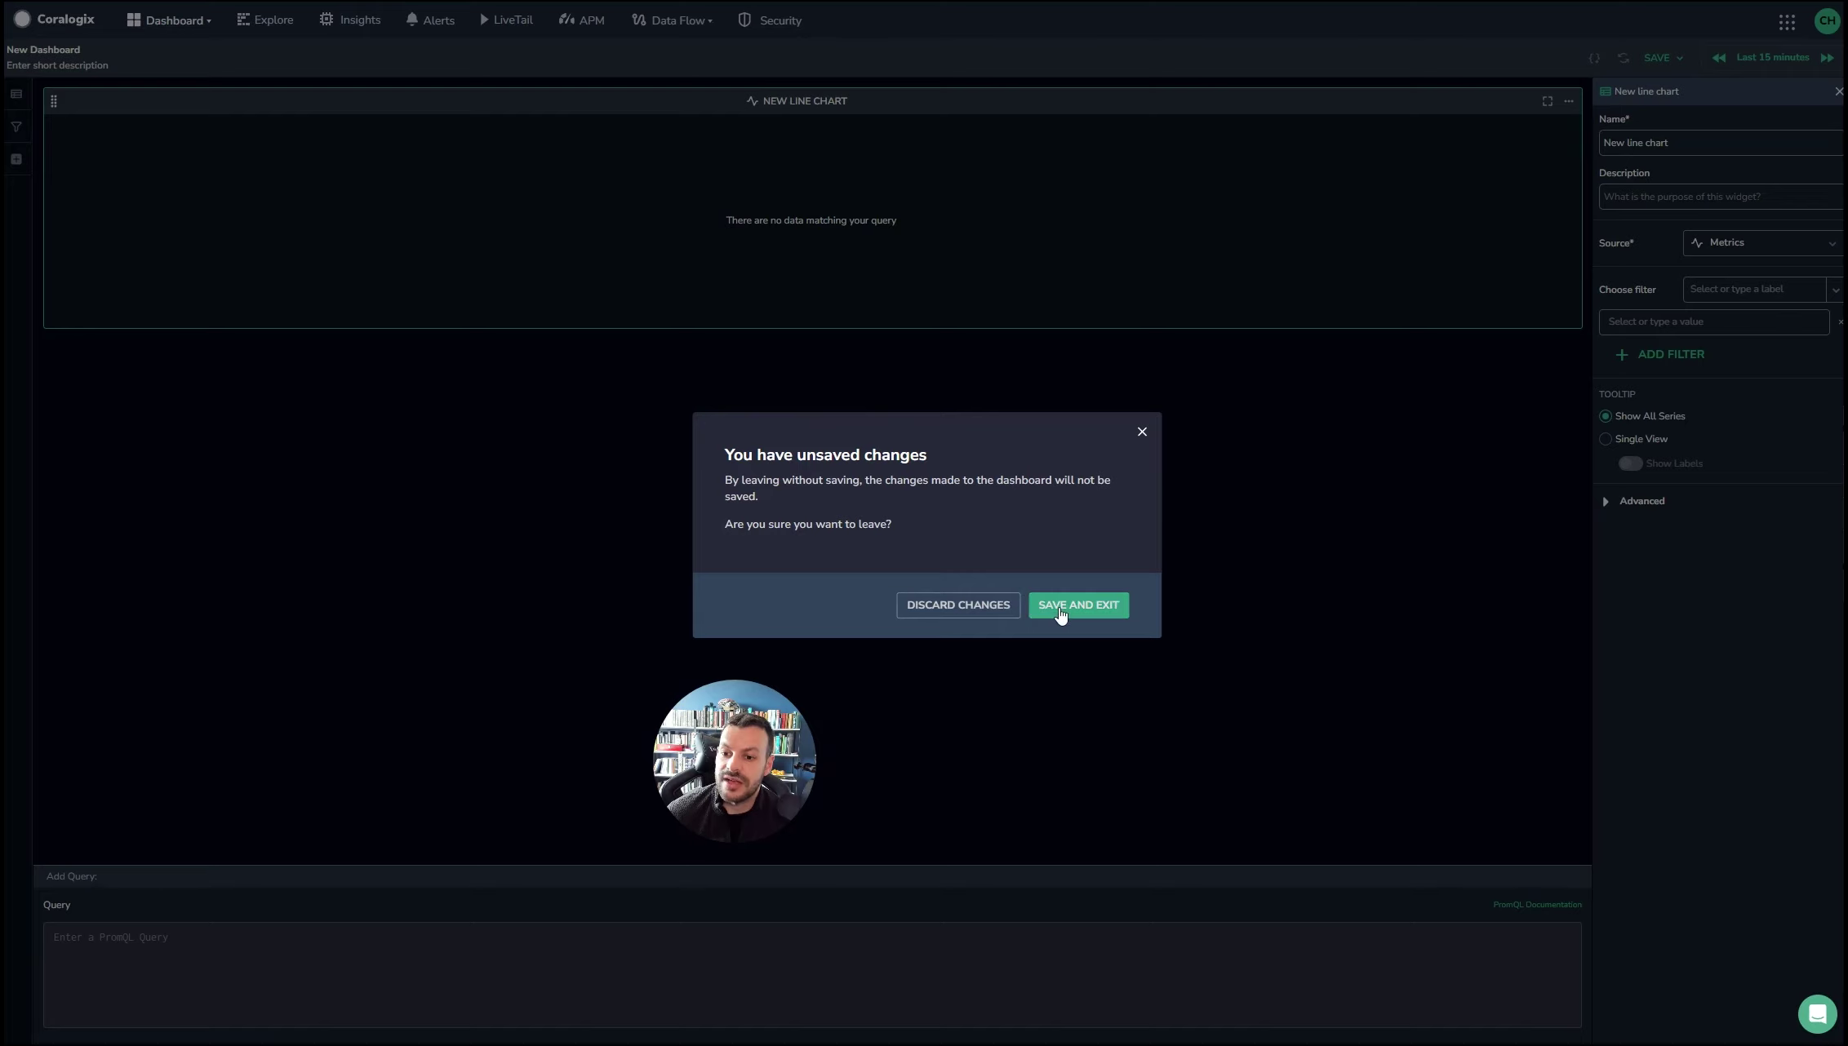
{"action": "left_click", "coordinate": [995, 613]}
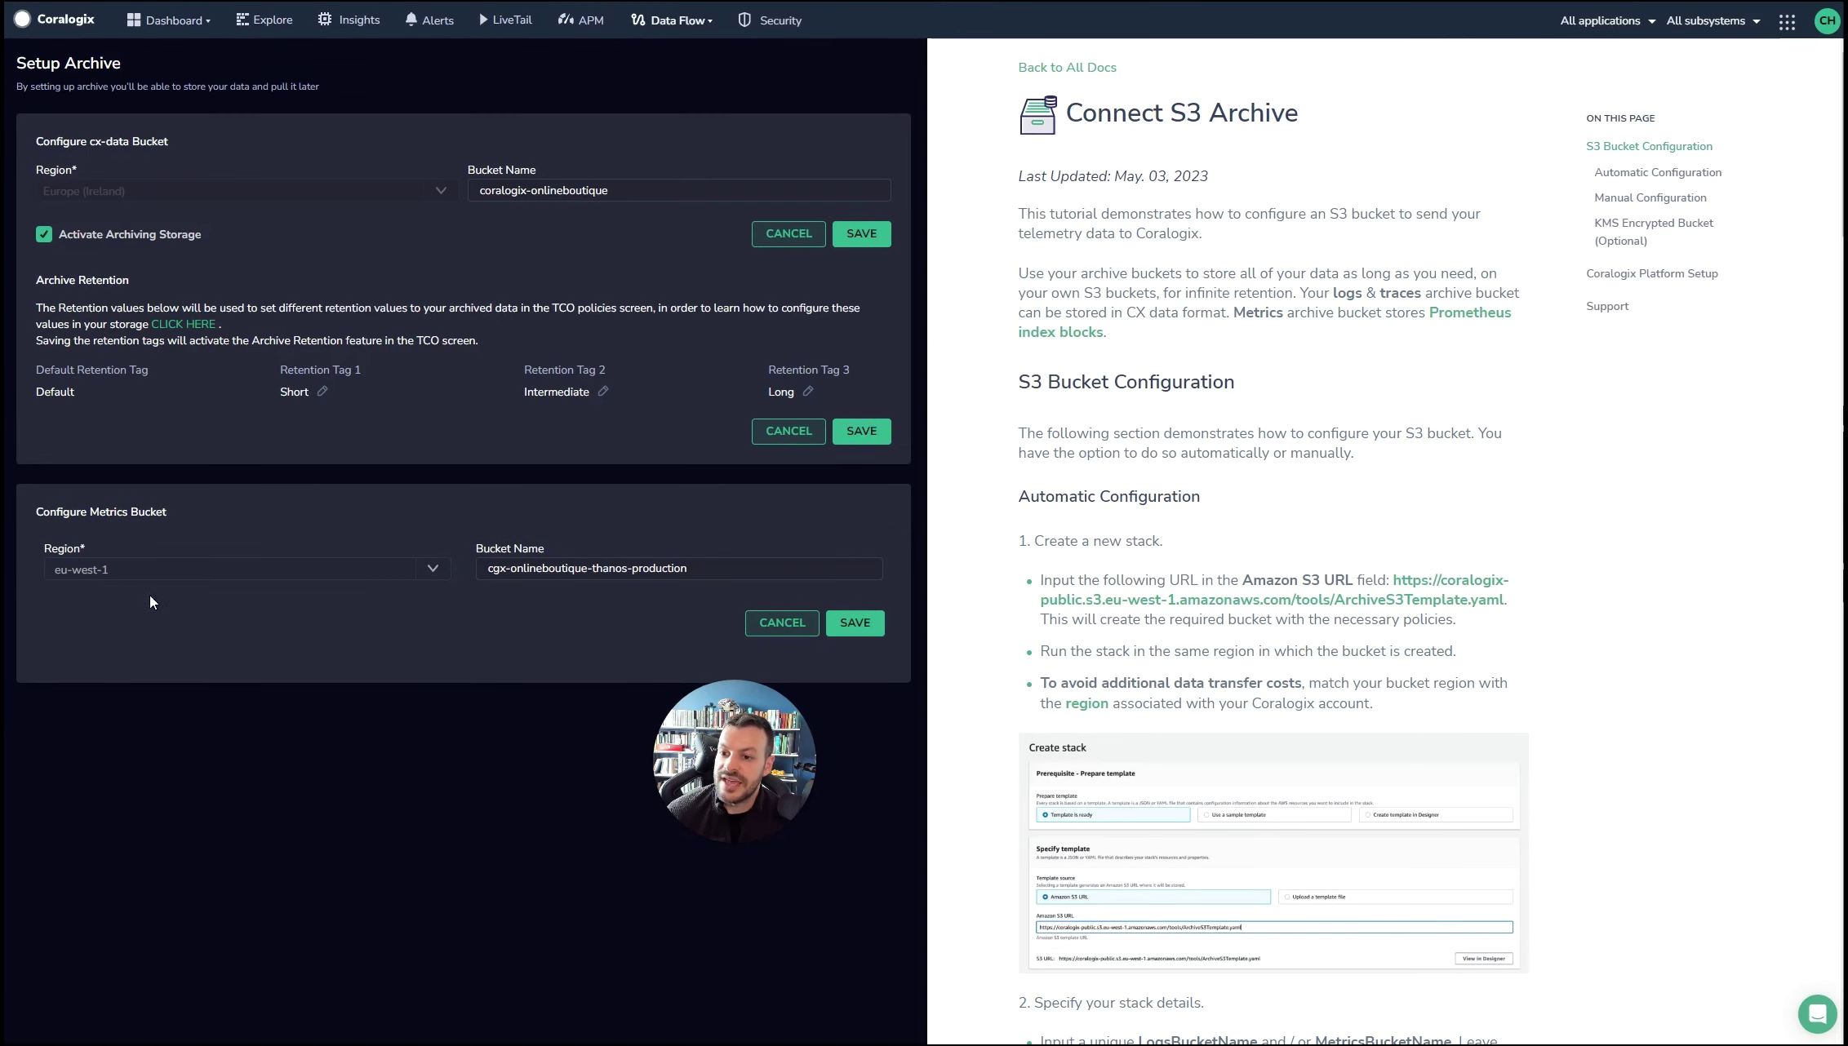
- Read through the Connect S3 Archive guide, covering the metrics bucket policy, KMS encryption and Coralogix platform setup
{"action": "scroll", "coordinate": [1434, 459], "scroll_direction": "down", "scroll_amount": 15}
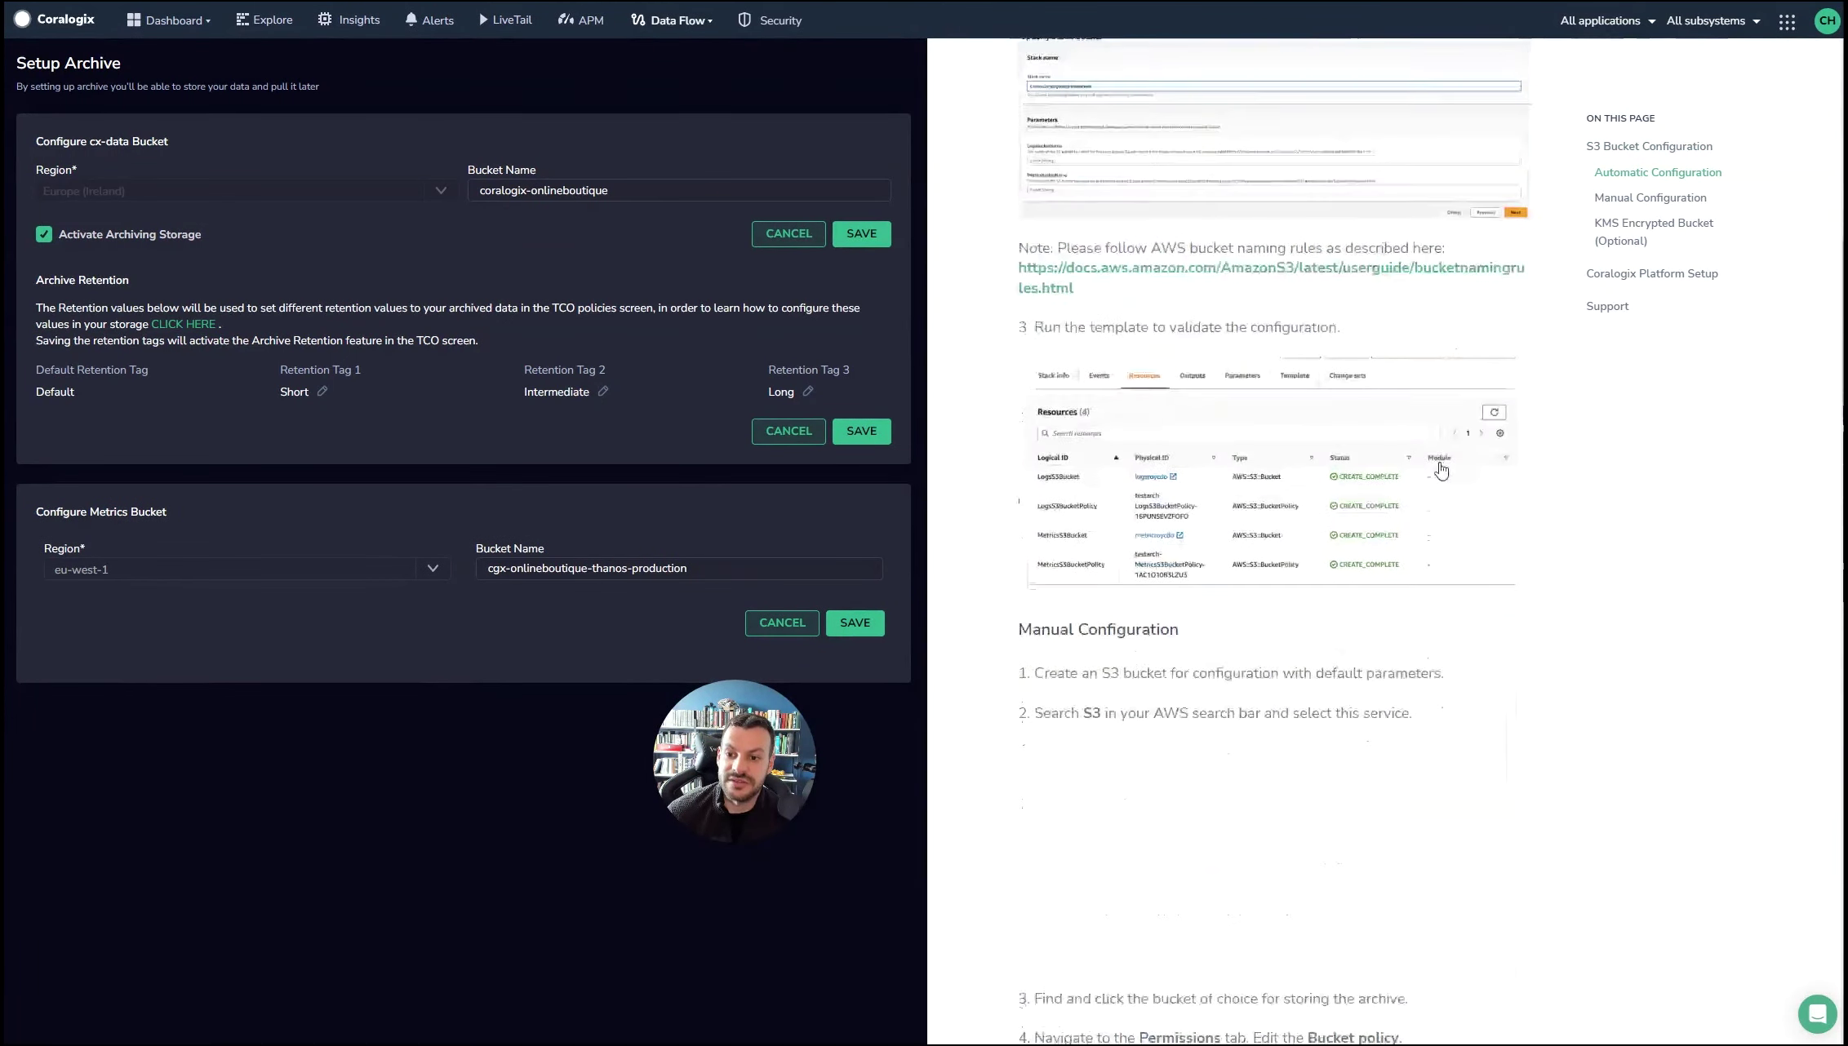
{"action": "scroll", "coordinate": [1163, 377], "scroll_direction": "down", "scroll_amount": 20}
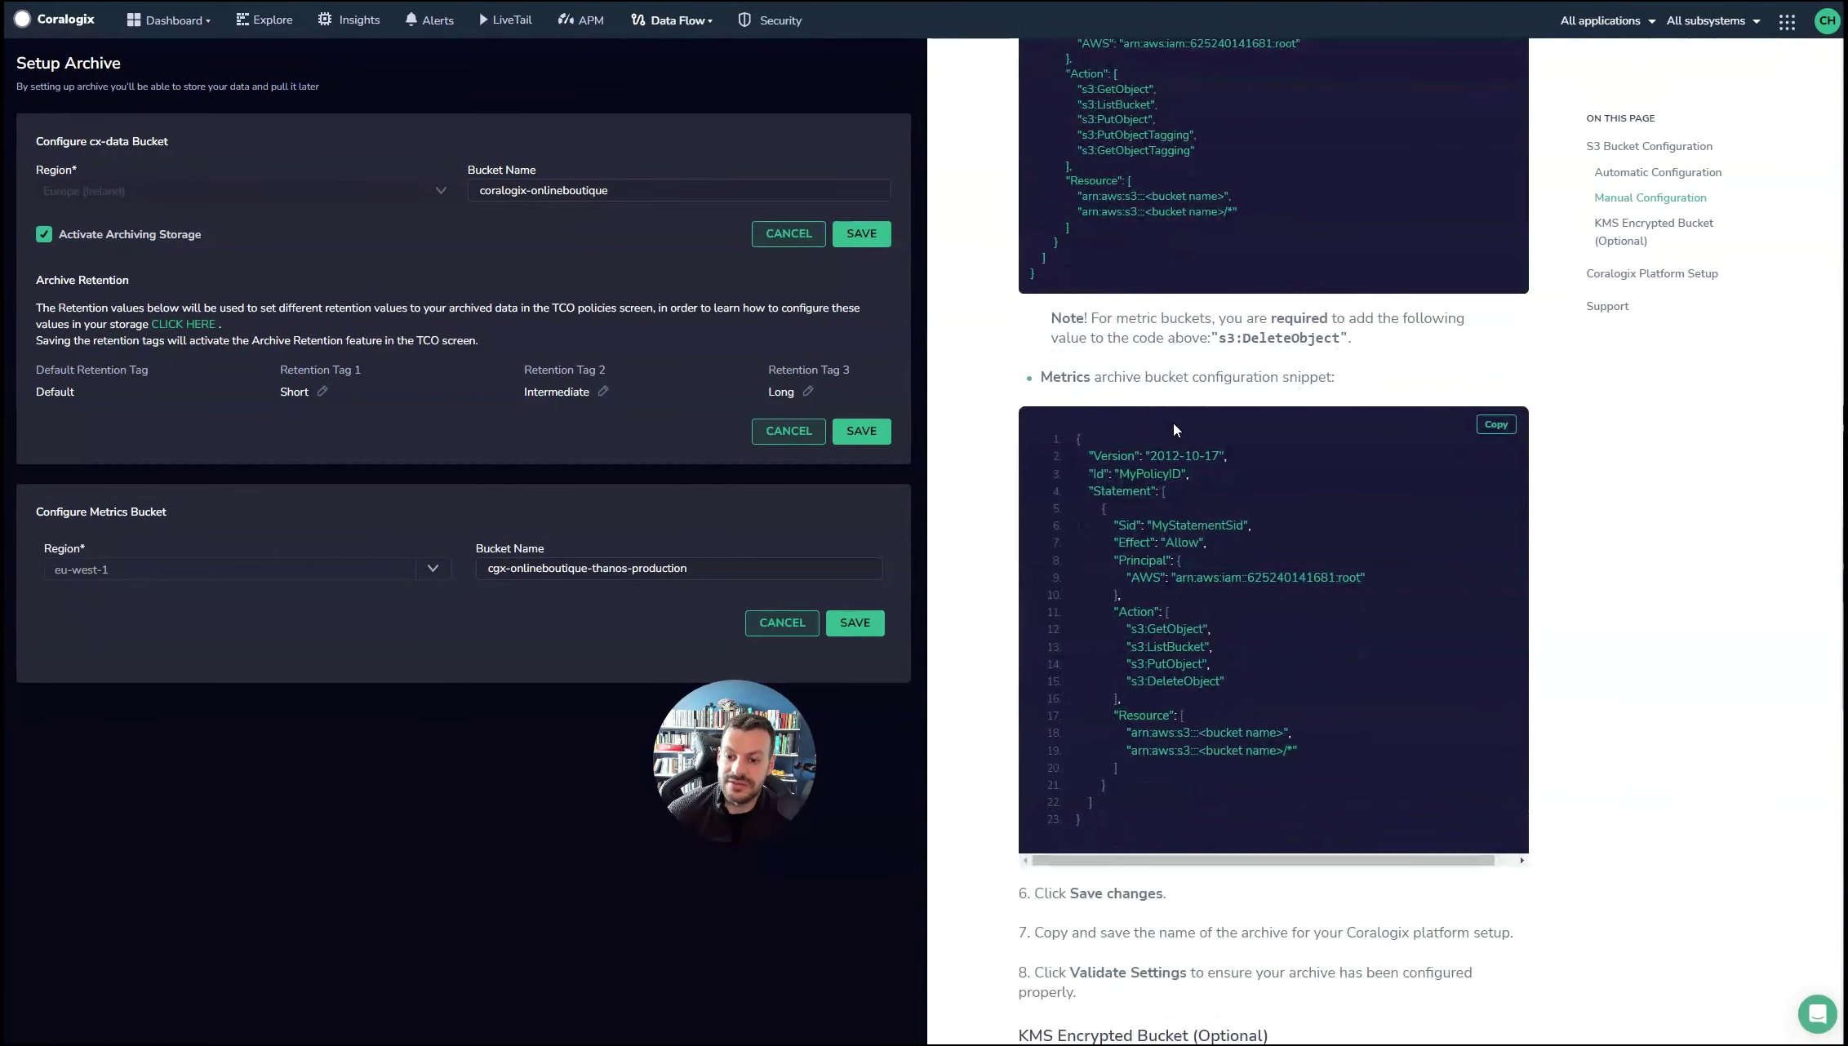
{"action": "scroll", "coordinate": [1142, 420], "scroll_direction": "down", "scroll_amount": 5}
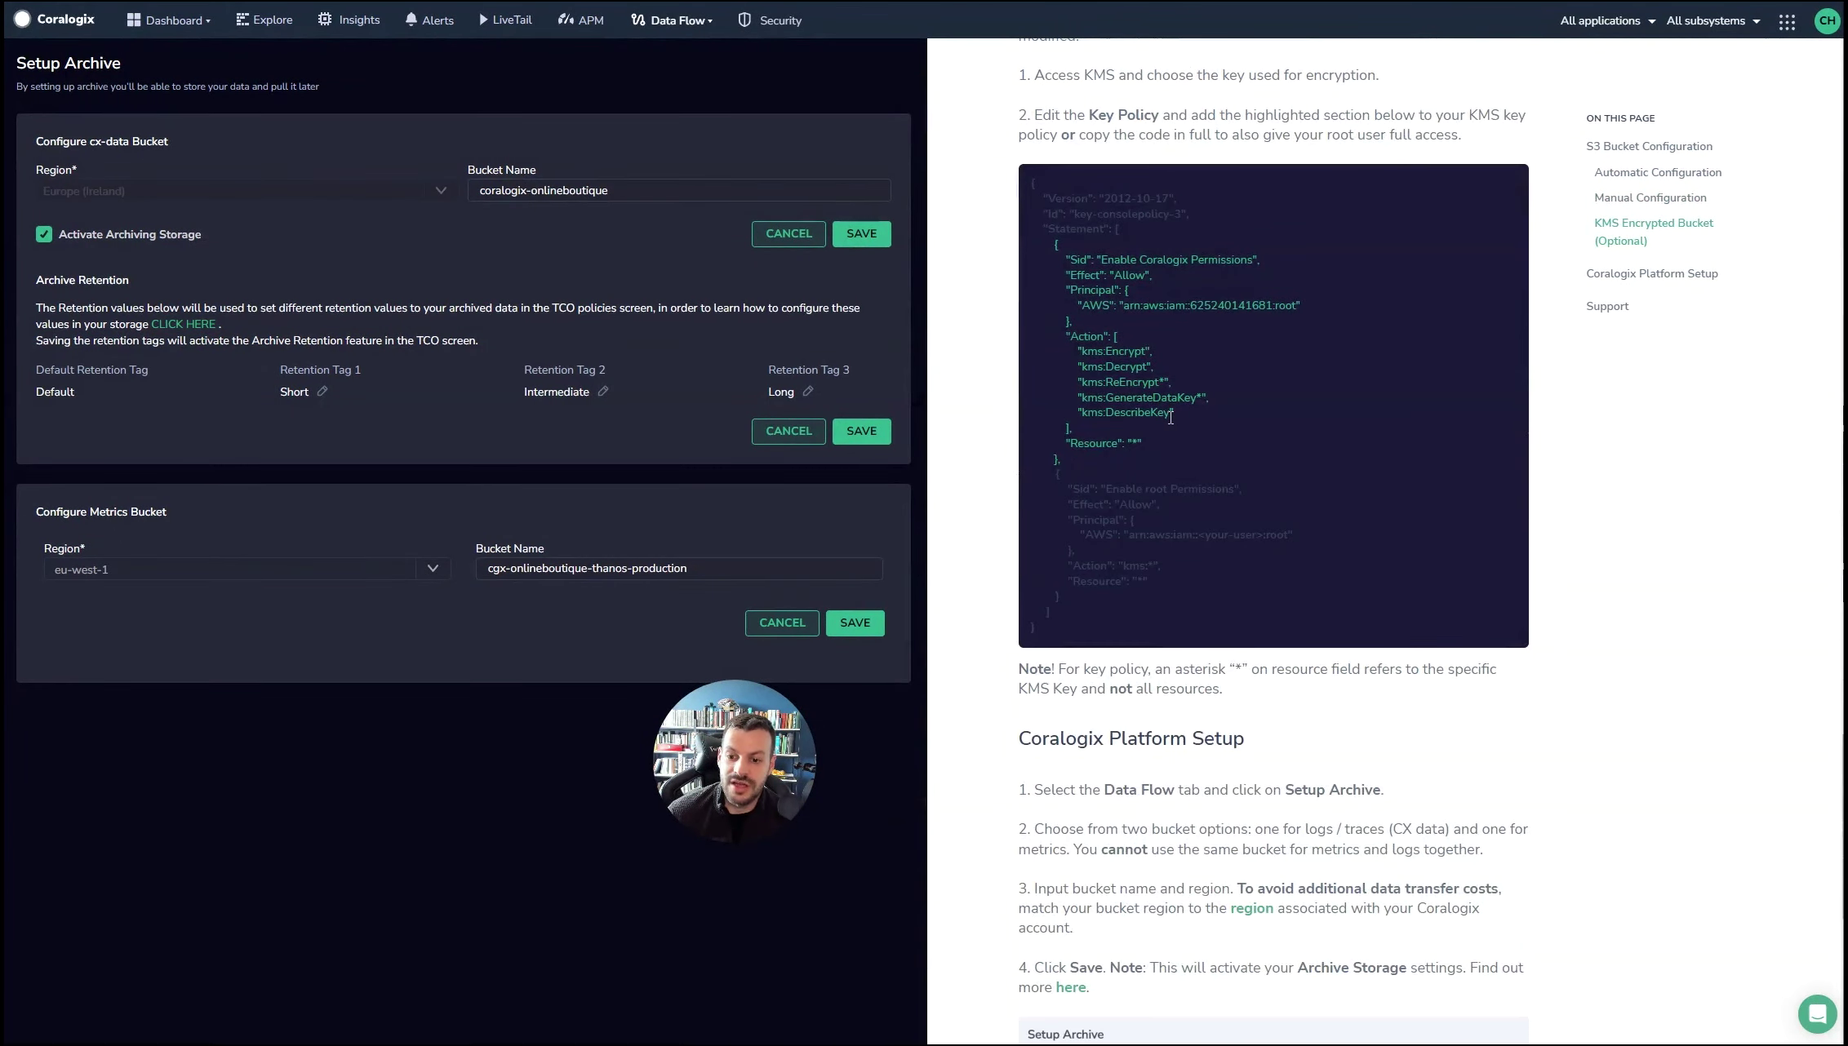
{"action": "scroll", "coordinate": [1176, 417], "scroll_direction": "up", "scroll_amount": 5}
{"action": "scroll", "coordinate": [1199, 448], "scroll_direction": "down", "scroll_amount": 2}
{"action": "scroll", "coordinate": [1241, 440], "scroll_direction": "up", "scroll_amount": 1}
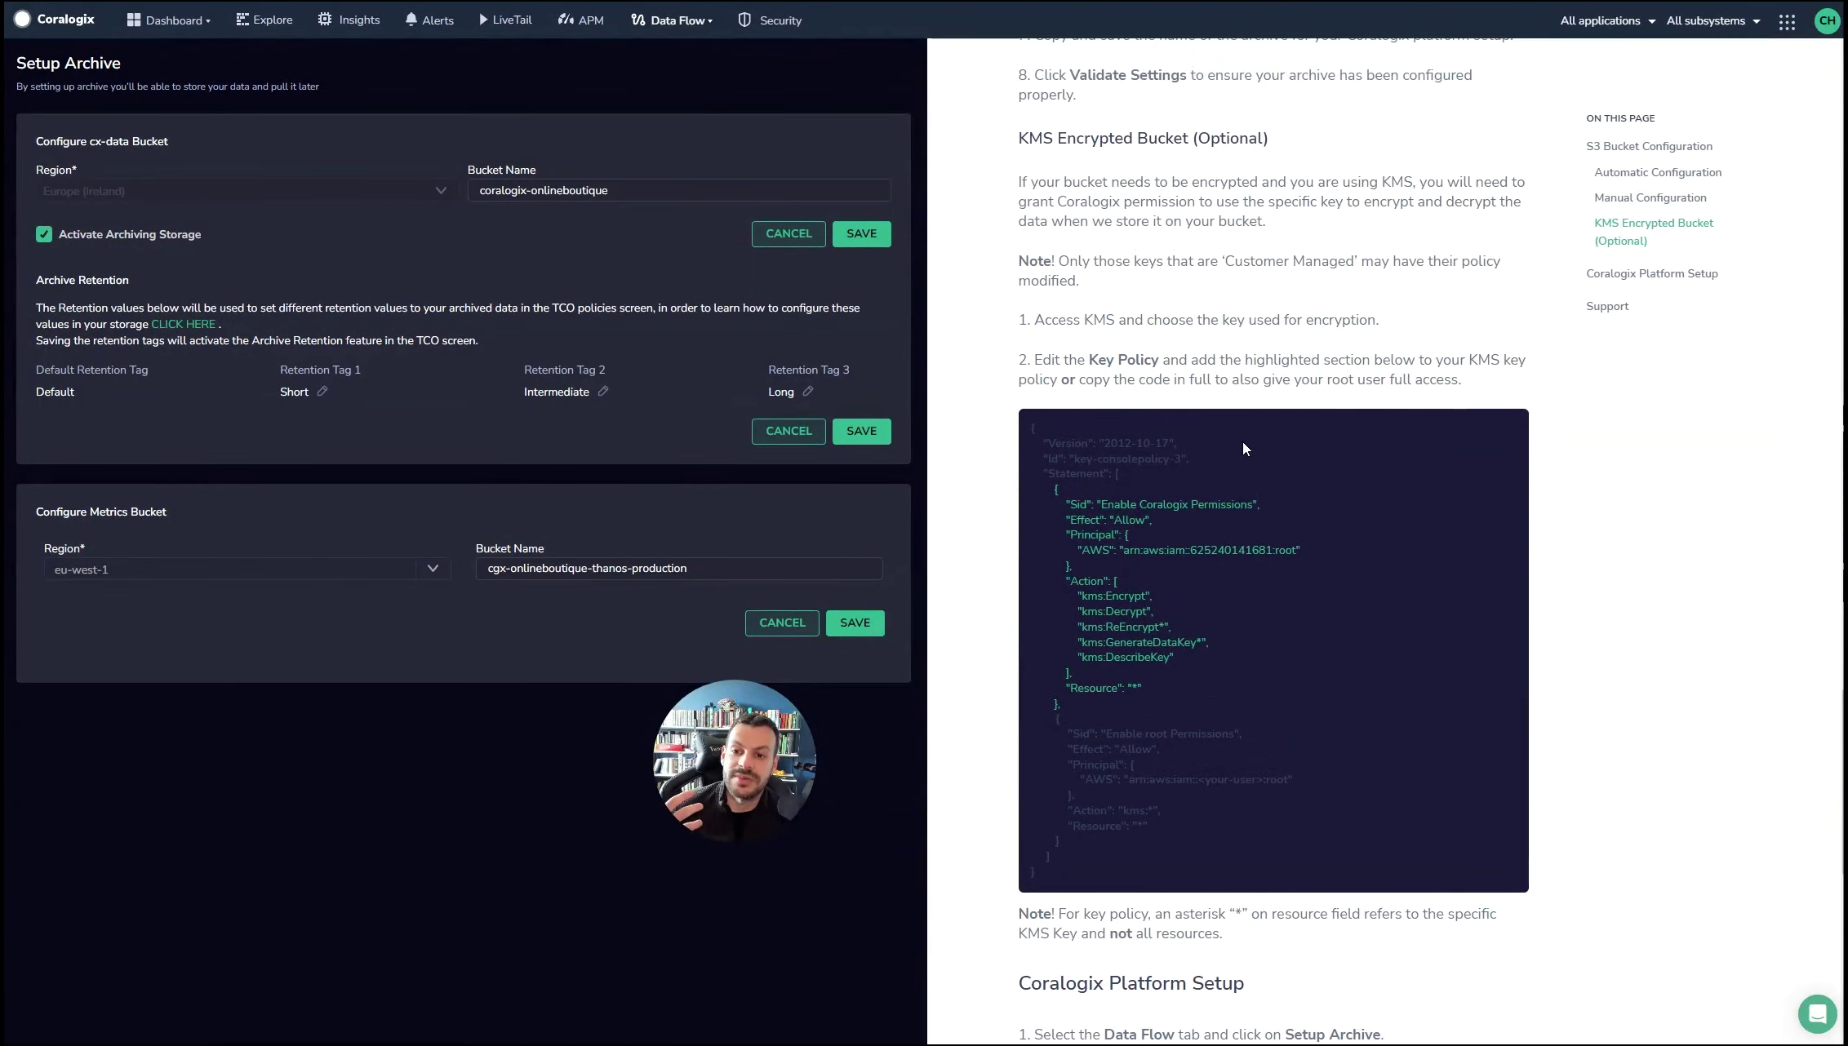
{"action": "scroll", "coordinate": [1247, 444], "scroll_direction": "down", "scroll_amount": 10}
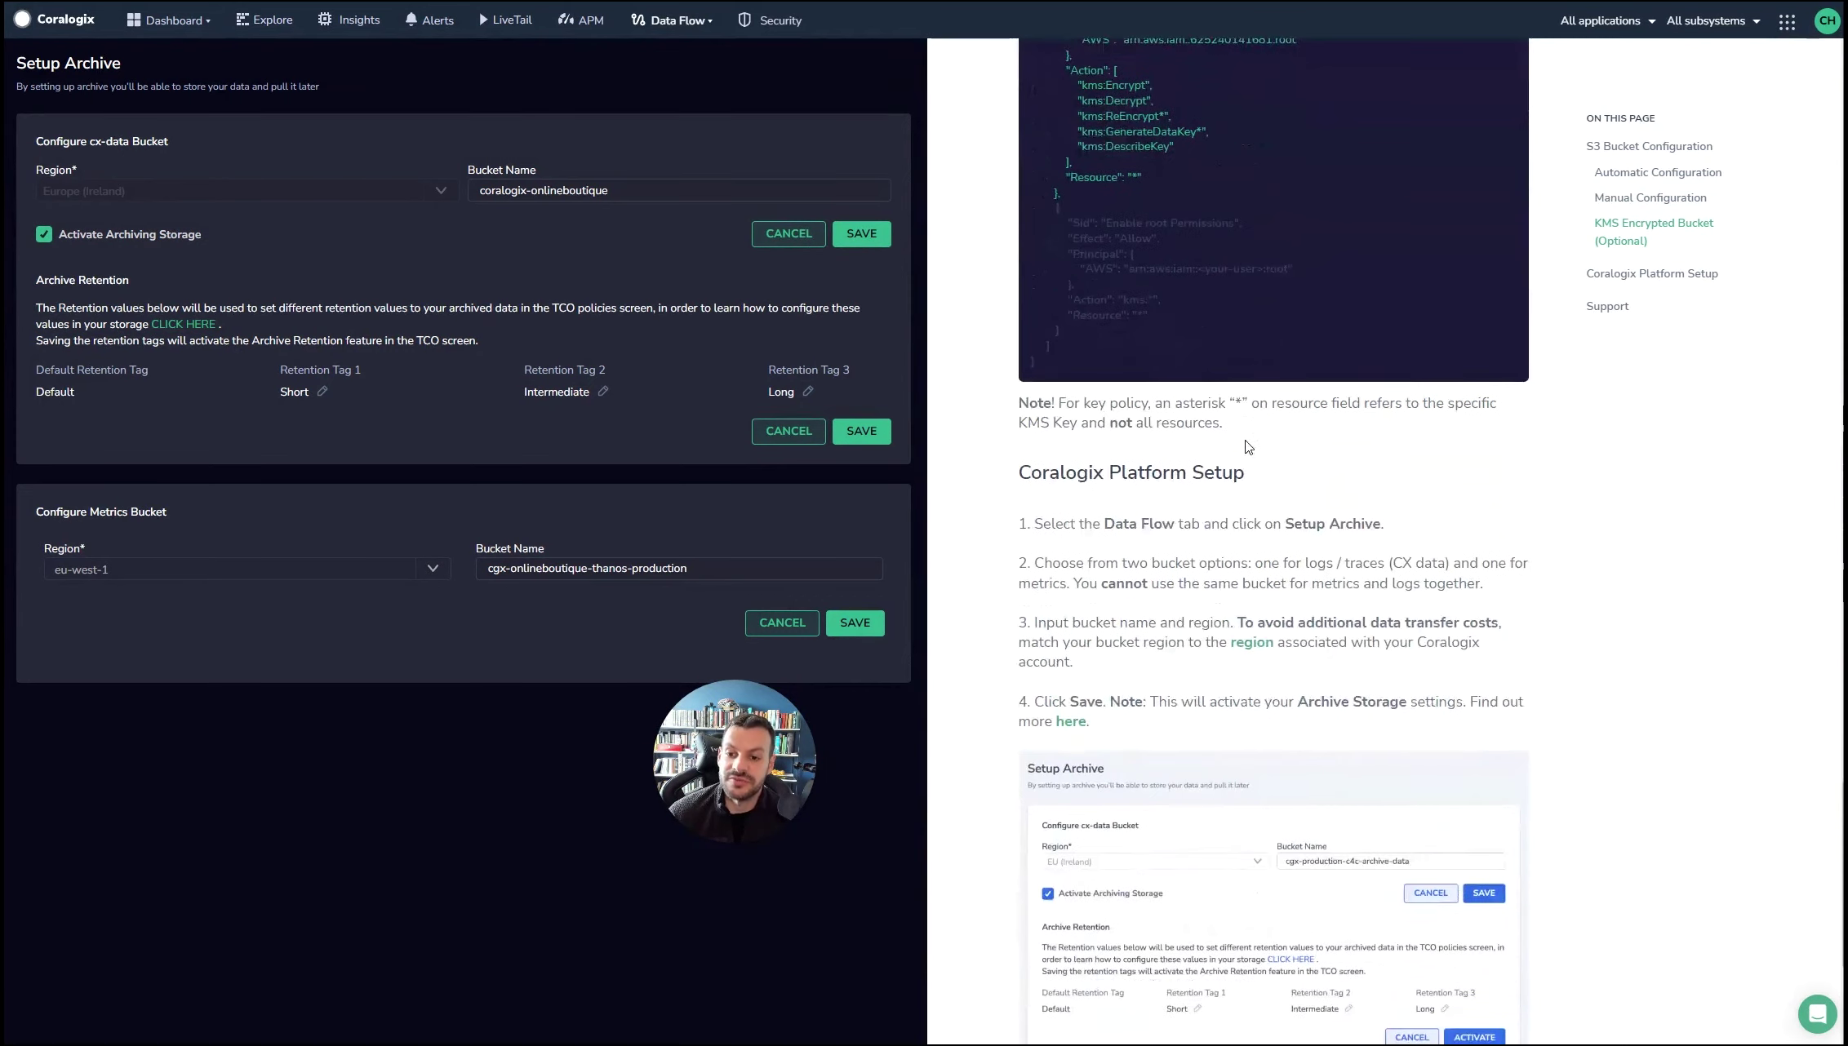
{"action": "scroll", "coordinate": [1247, 443], "scroll_direction": "up", "scroll_amount": 1}
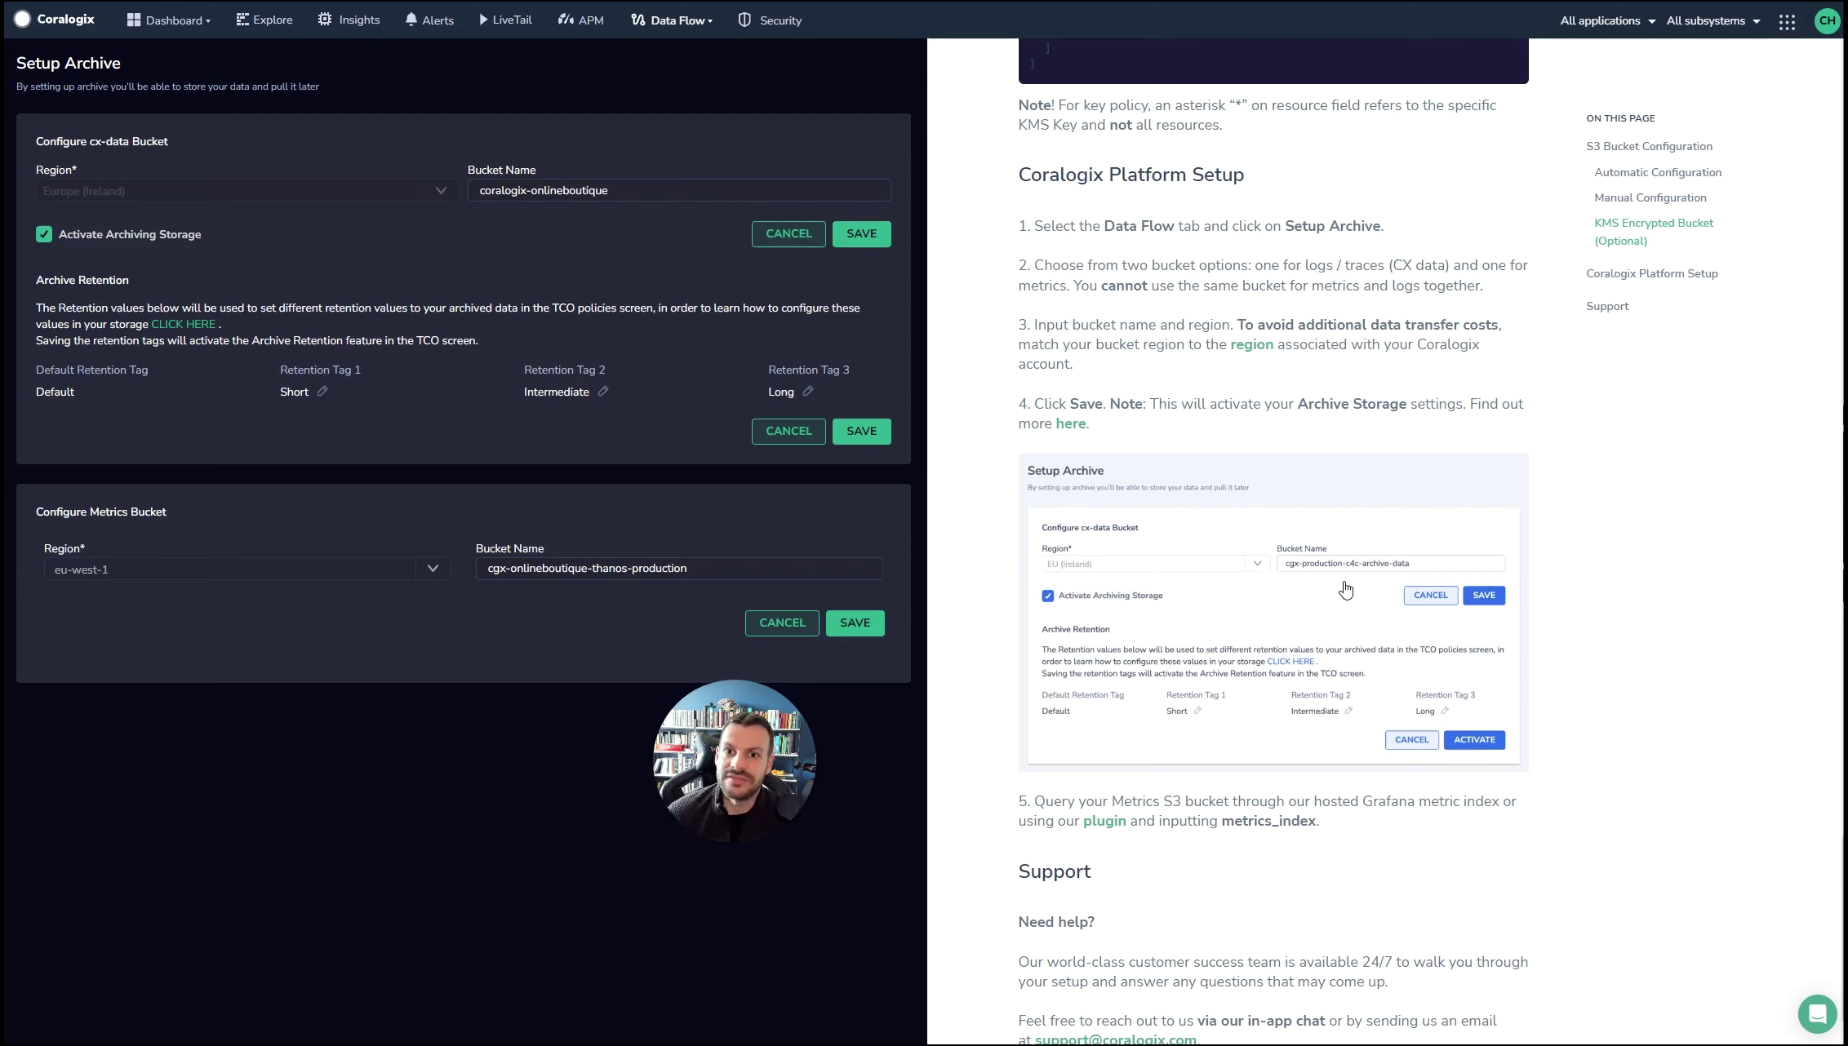
- Open the Events2Metrics list and view the Snip & Sketch capture of the S3 archive notice before moving it off screen
{"action": "left_click", "coordinate": [678, 19]}
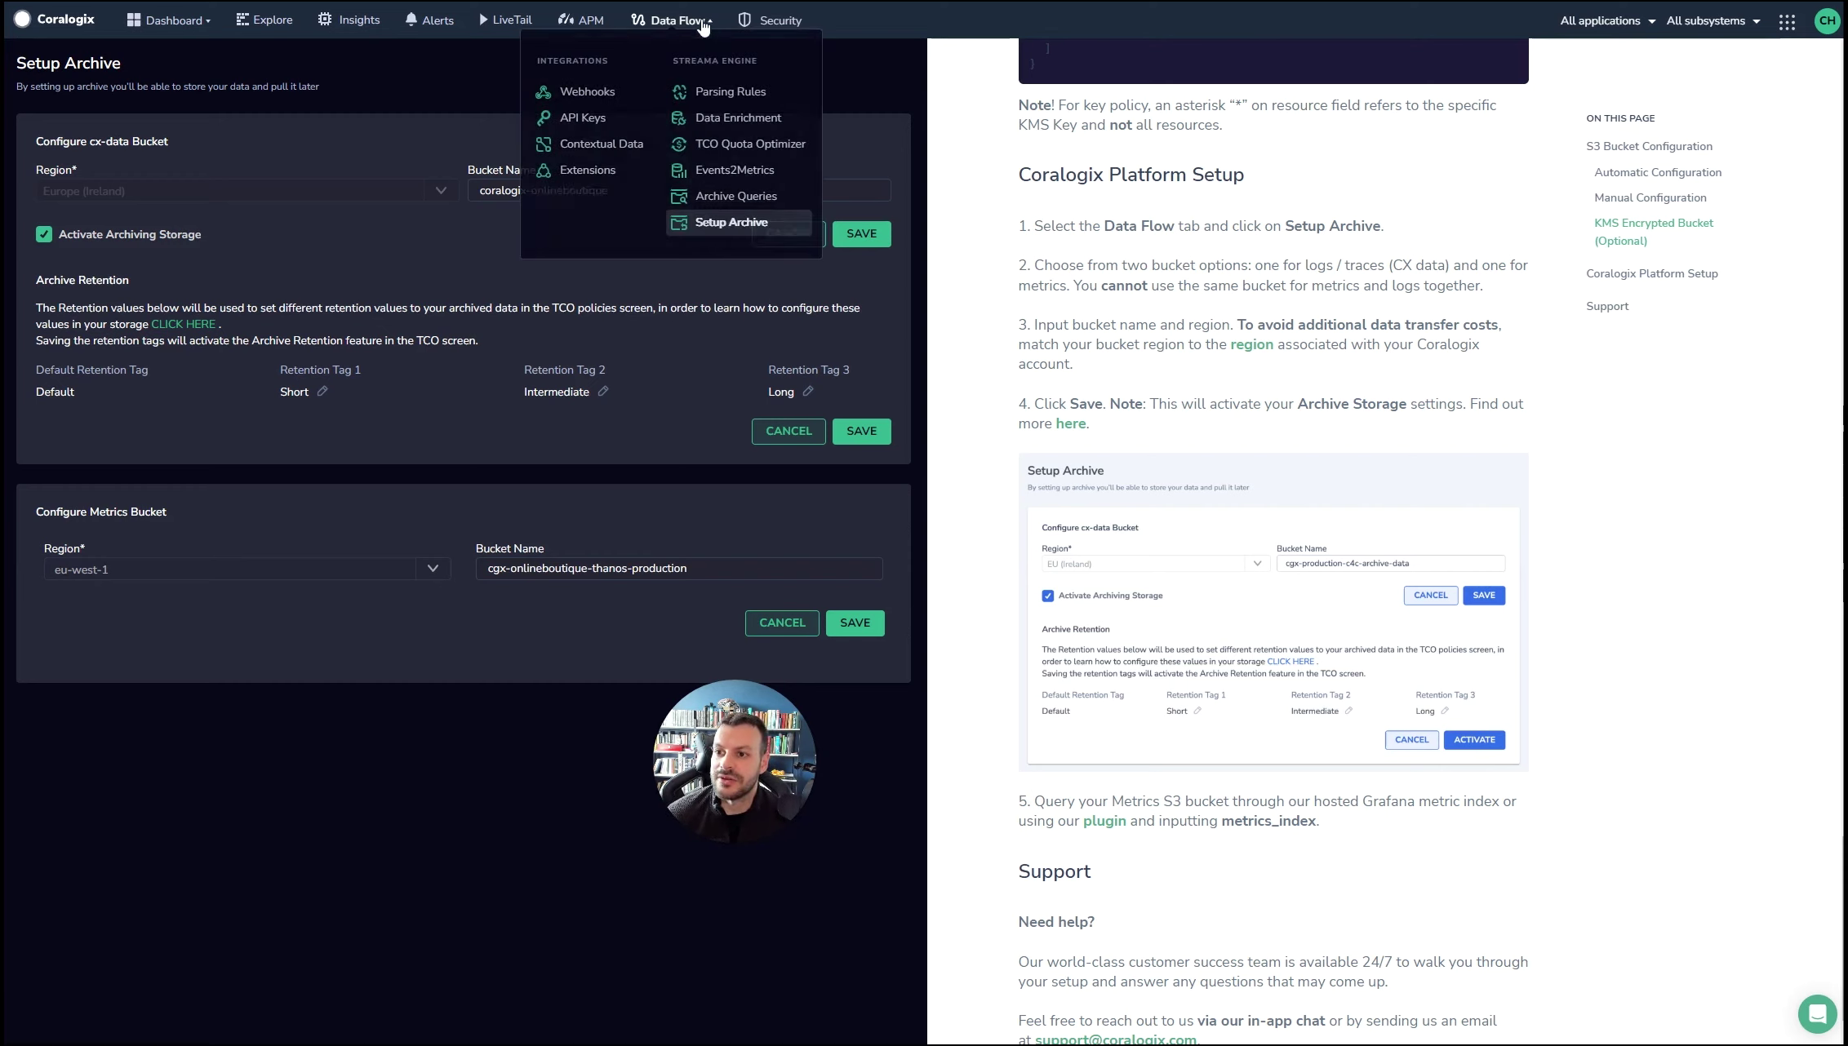
{"action": "left_click", "coordinate": [727, 170]}
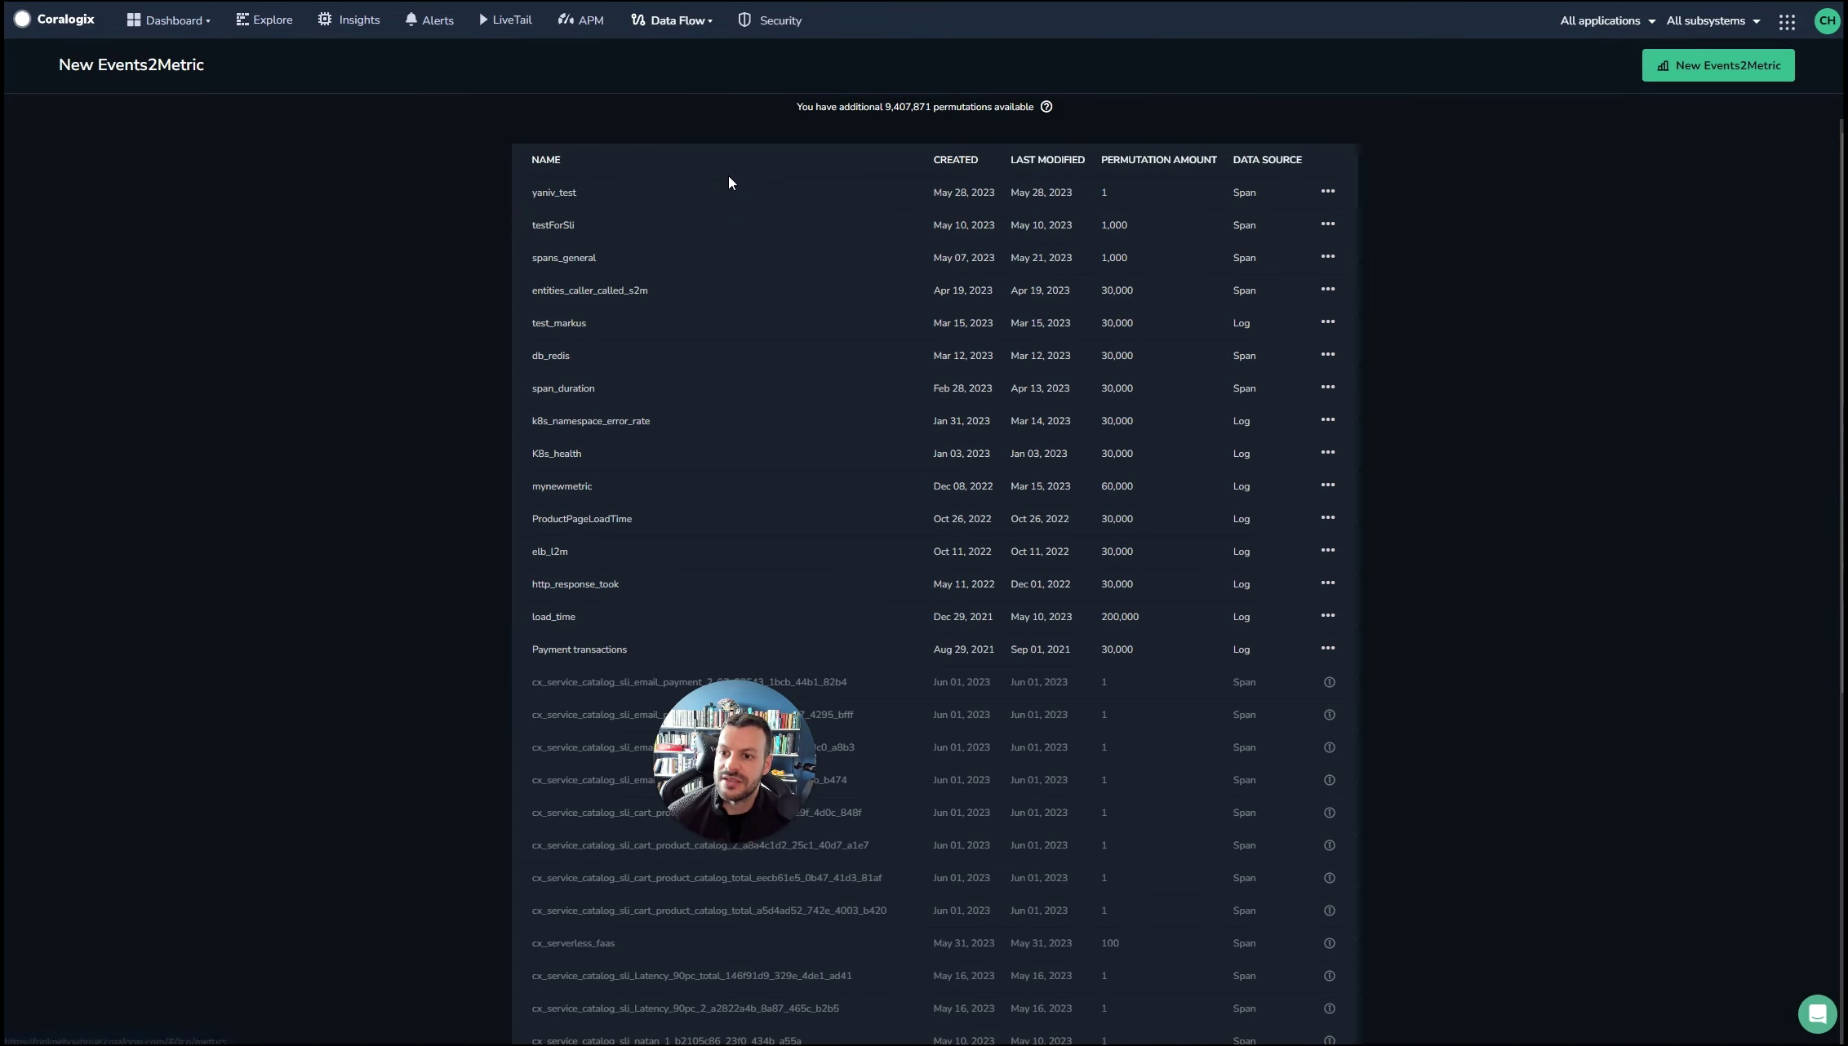
{"action": "key", "text": "alt+Tab"}
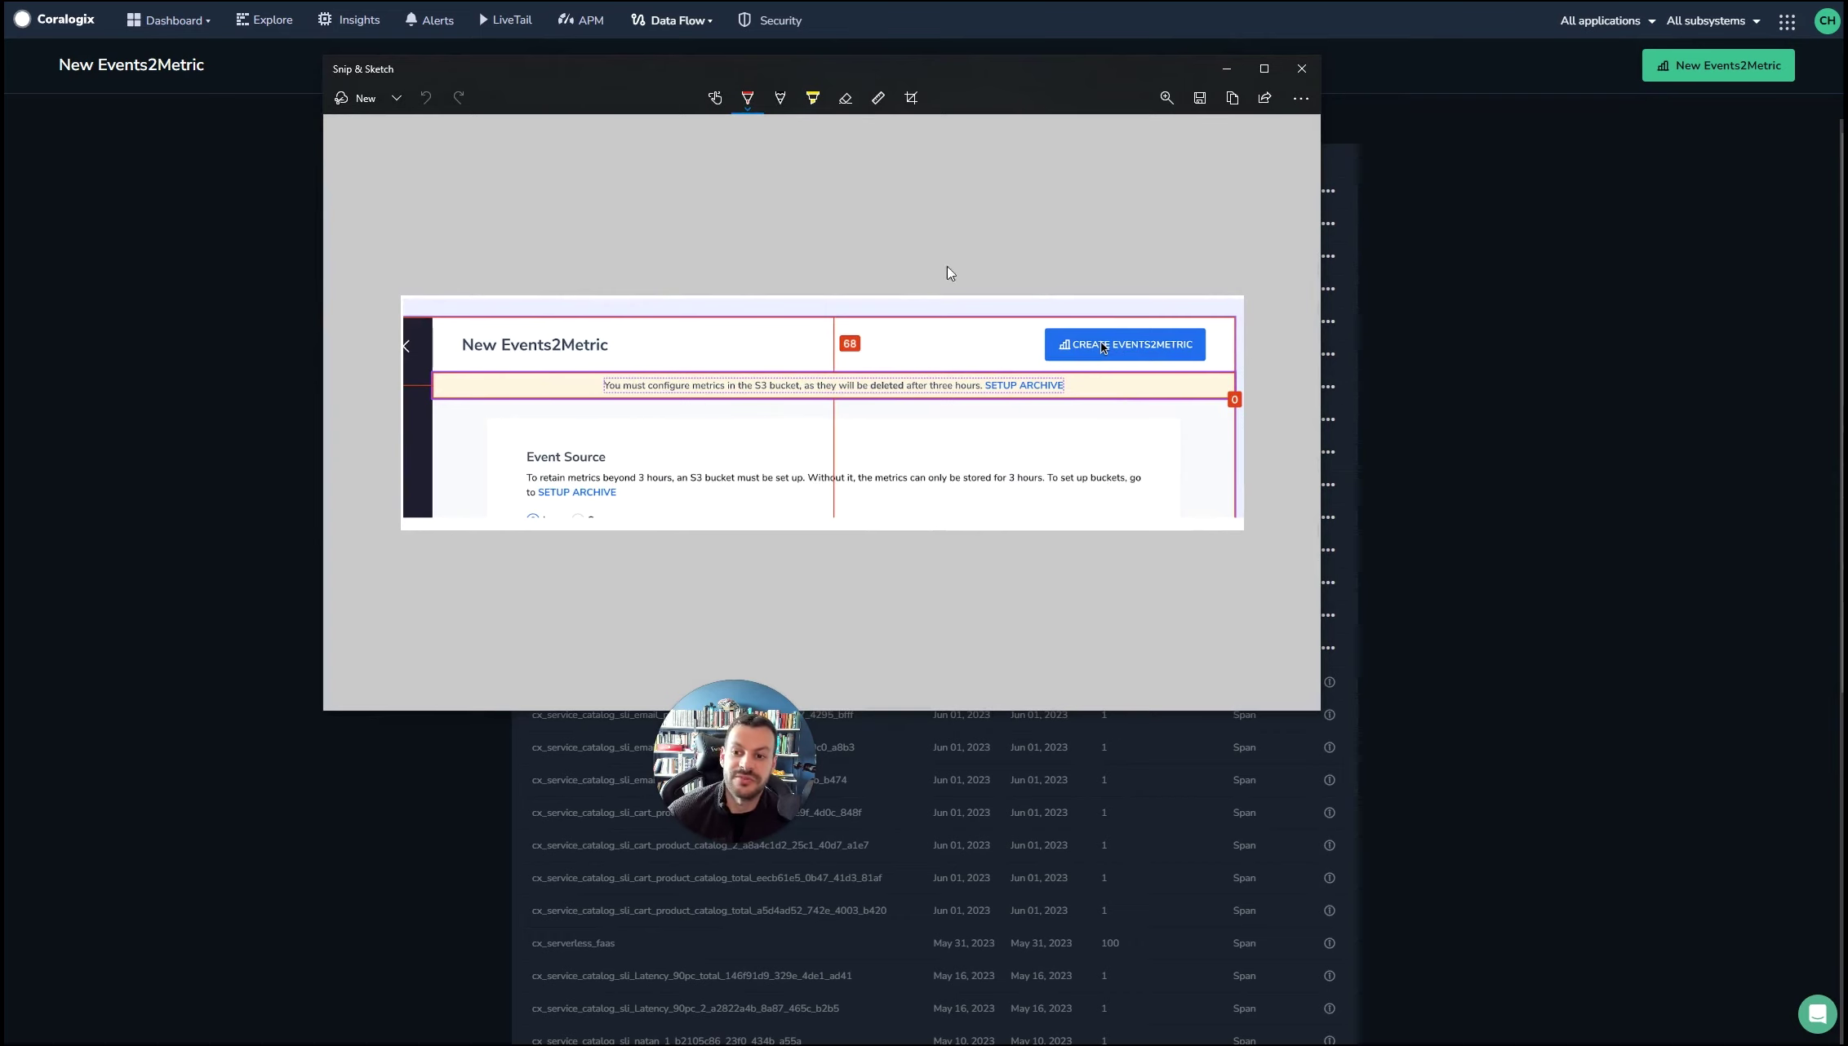
{"action": "mouse_move", "coordinate": [1105, 75]}
{"action": "left_mouse_down"}
{"action": "mouse_move", "coordinate": [1117, 96]}
{"action": "mouse_move", "coordinate": [1736, 115]}
{"action": "mouse_move", "coordinate": [1847, 65]}
{"action": "left_mouse_up"}
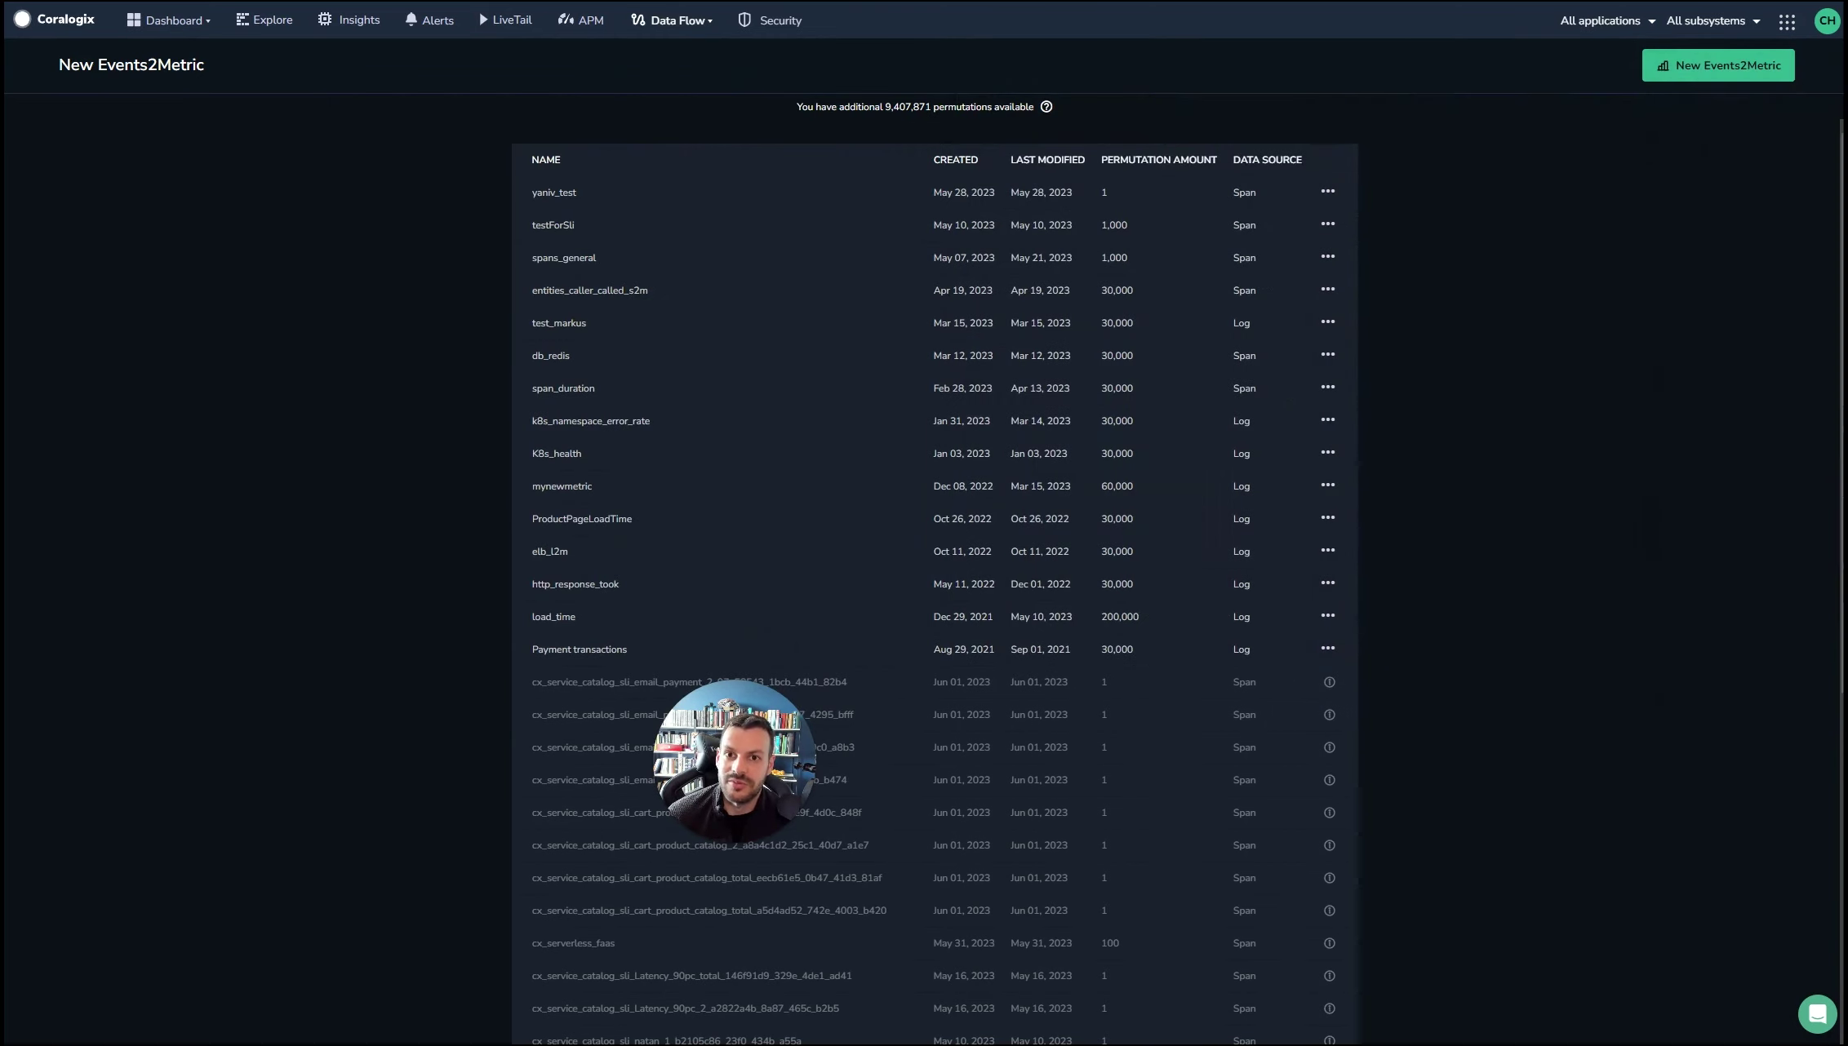